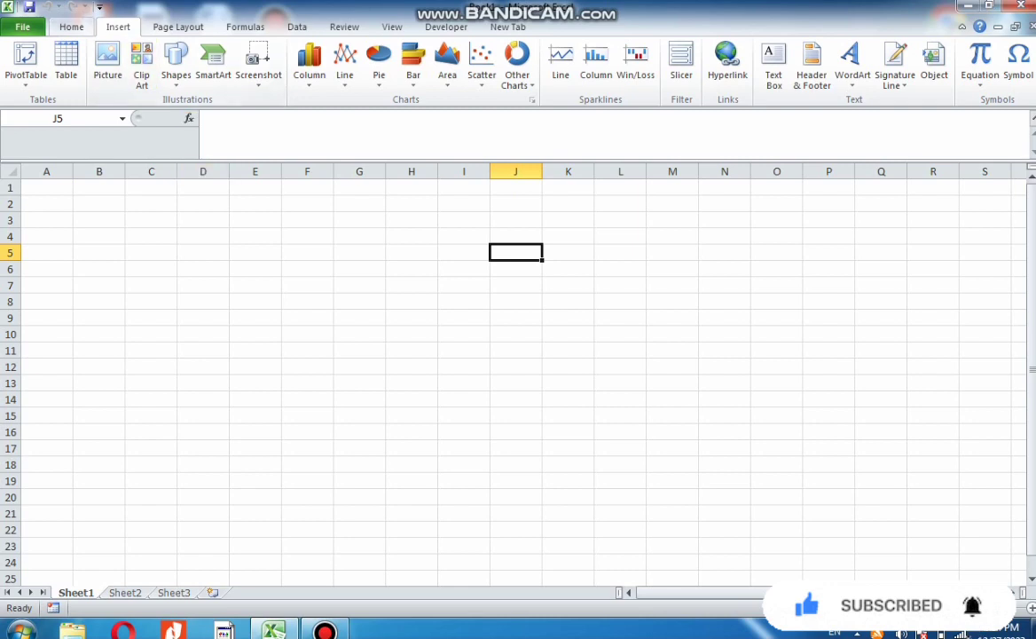
Insert the Desert sample picture from the Sample Pictures library into the sheet
left_click(71, 26)
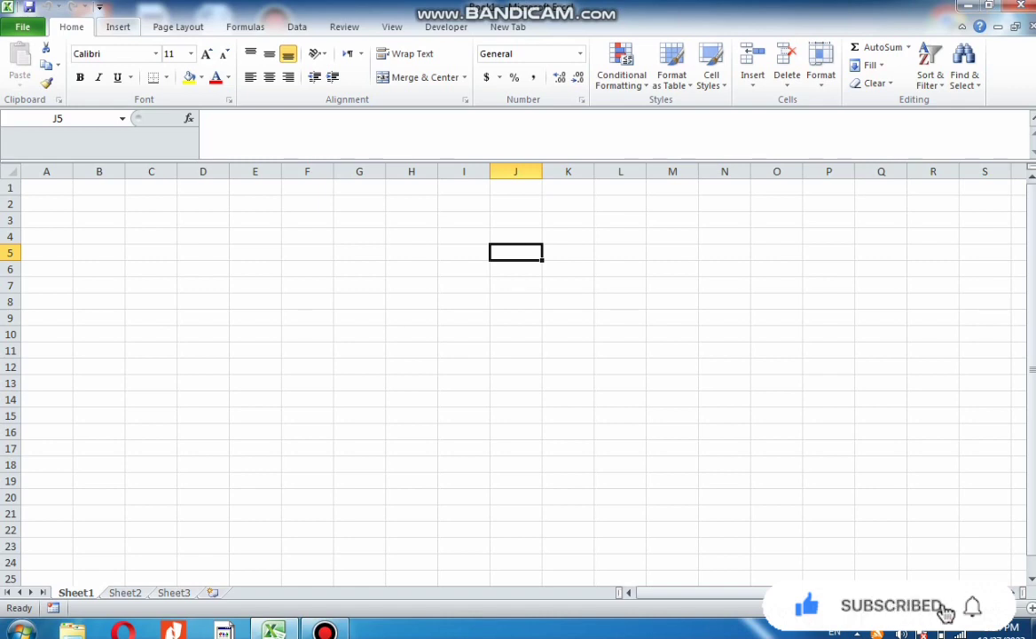
left_click(118, 27)
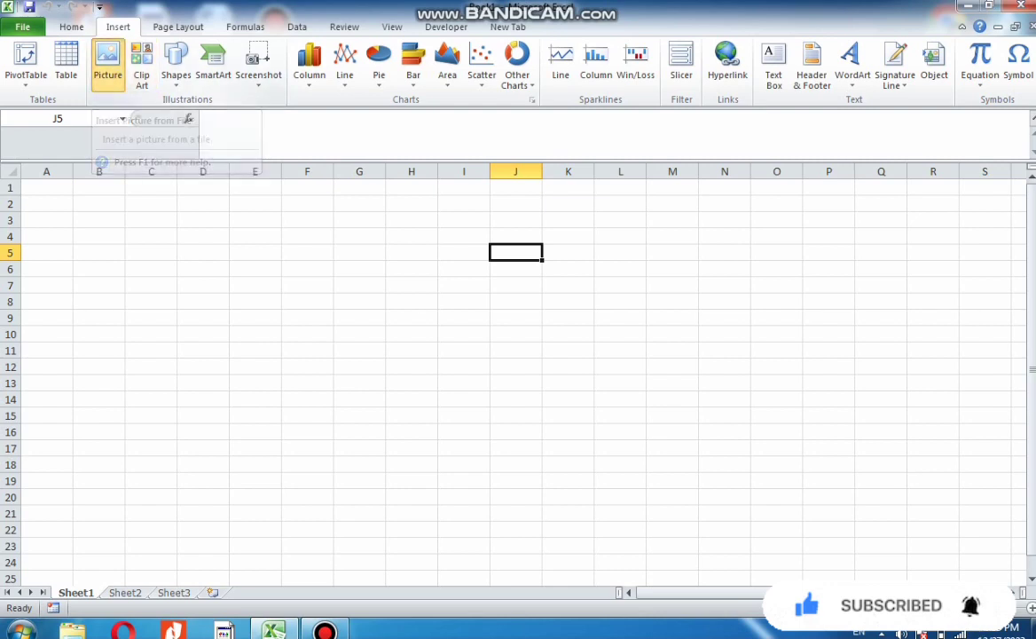
left_click(107, 62)
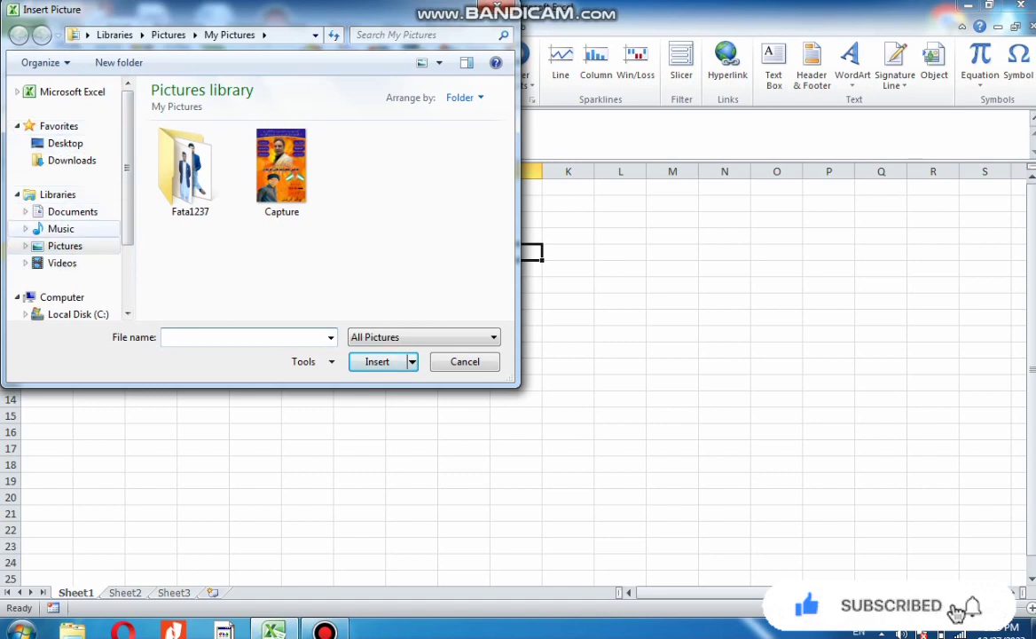
double_click(65, 246)
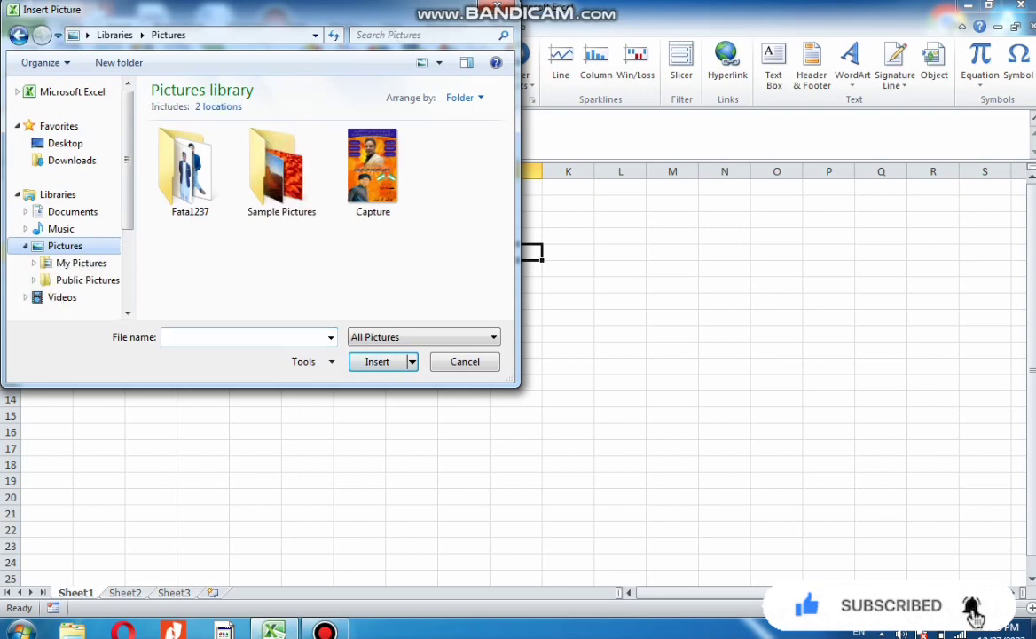
double_click(282, 174)
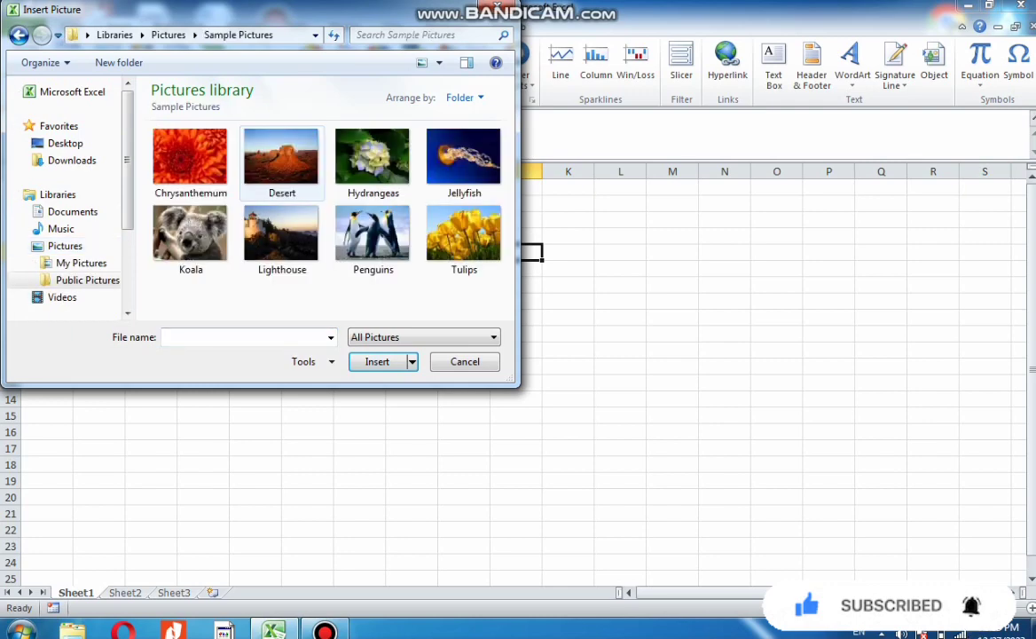
double_click(282, 158)
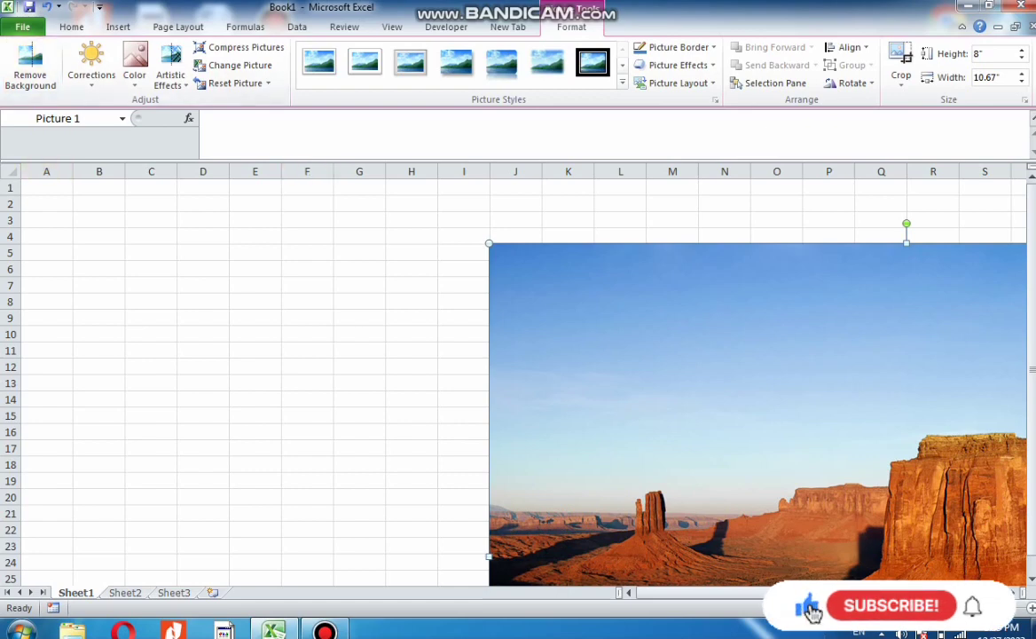
Resize the picture to about 4.25 by 3.47 inches and move it to the top of the sheet near column C
left_click_drag(907, 243, 907, 537)
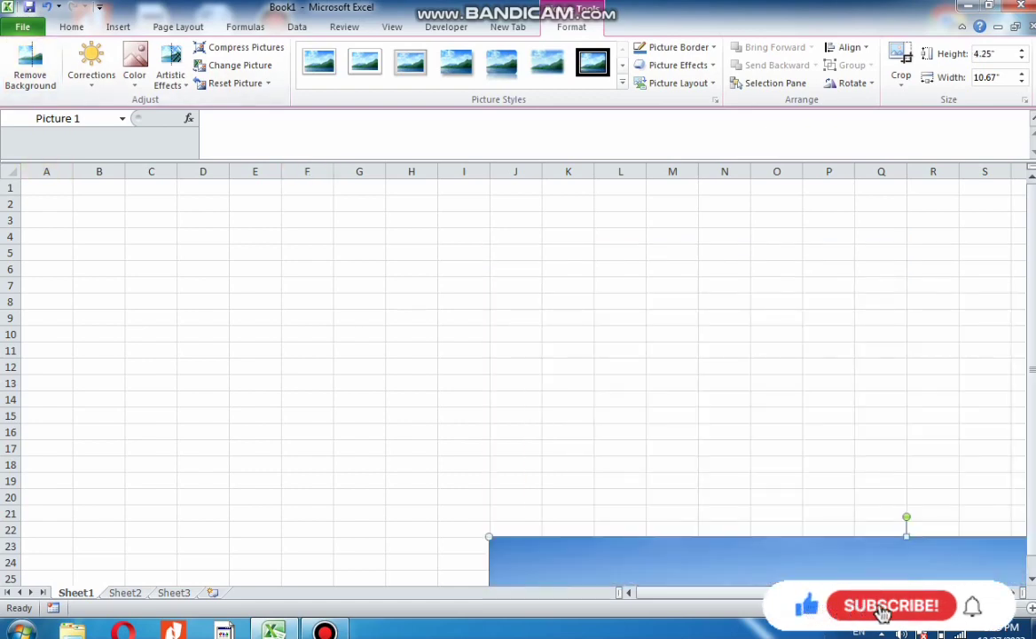
left_click_drag(852, 561, 483, 204)
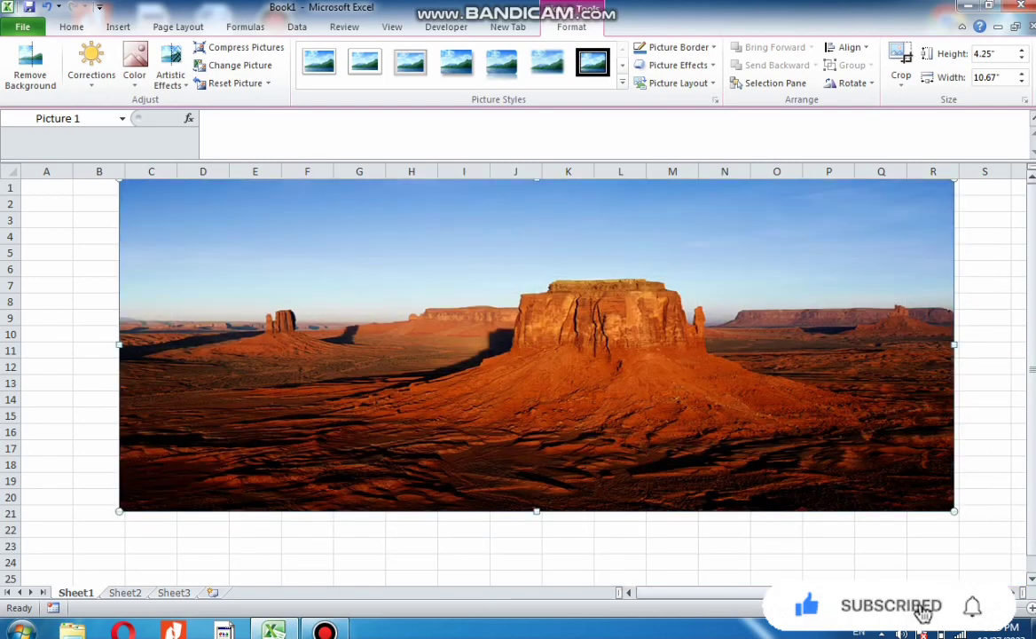
left_click_drag(955, 345, 391, 345)
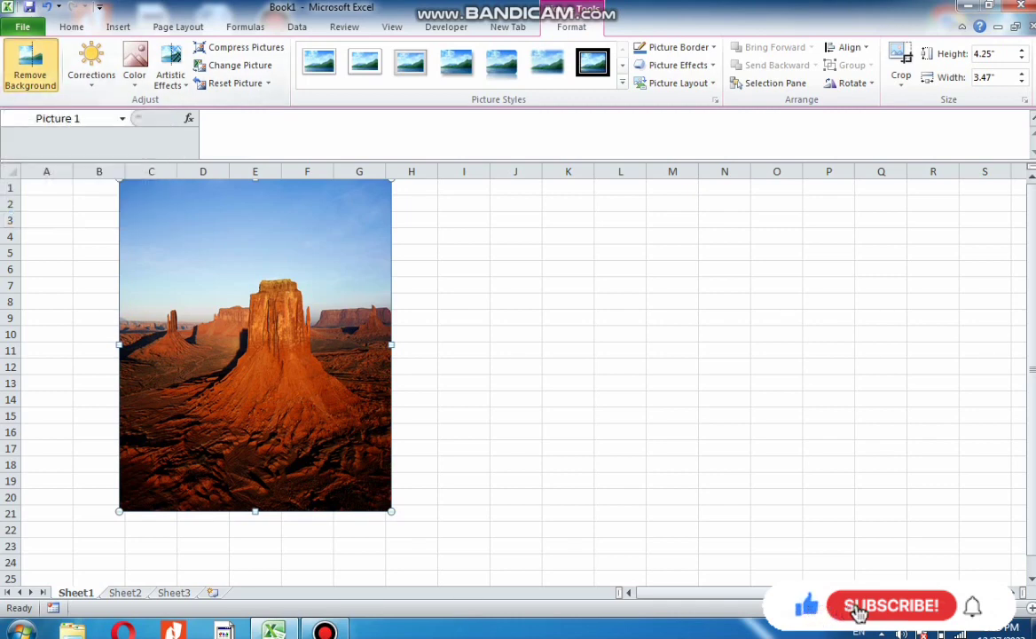
Try removing the picture's background, then leave background removal without keeping it
left_click(30, 64)
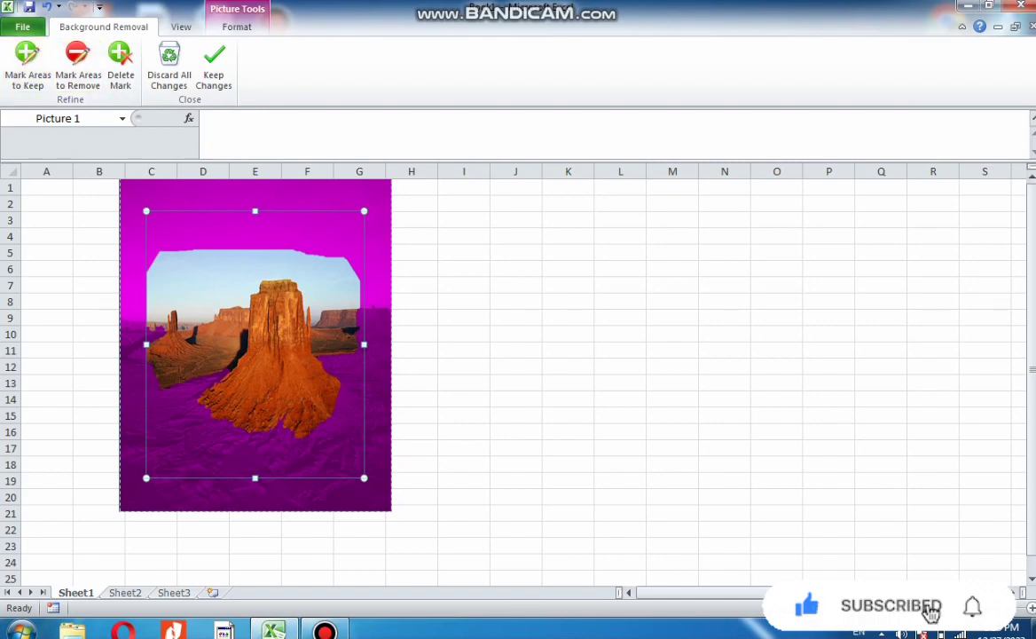
key("Escape")
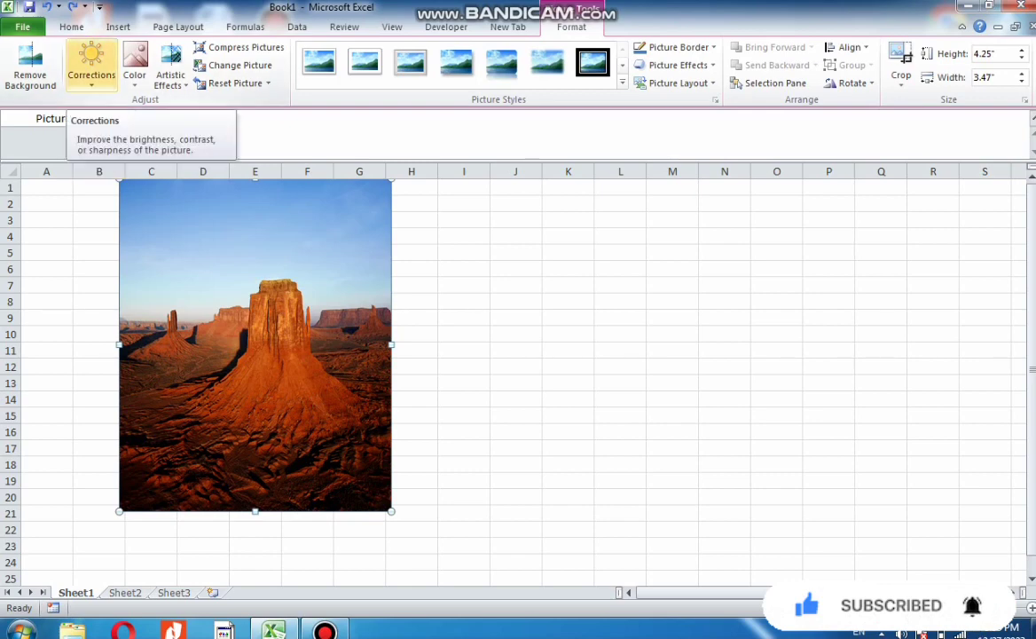
Apply the brightest, higher-contrast Brightness and Contrast correction preset to the picture
left_click(92, 62)
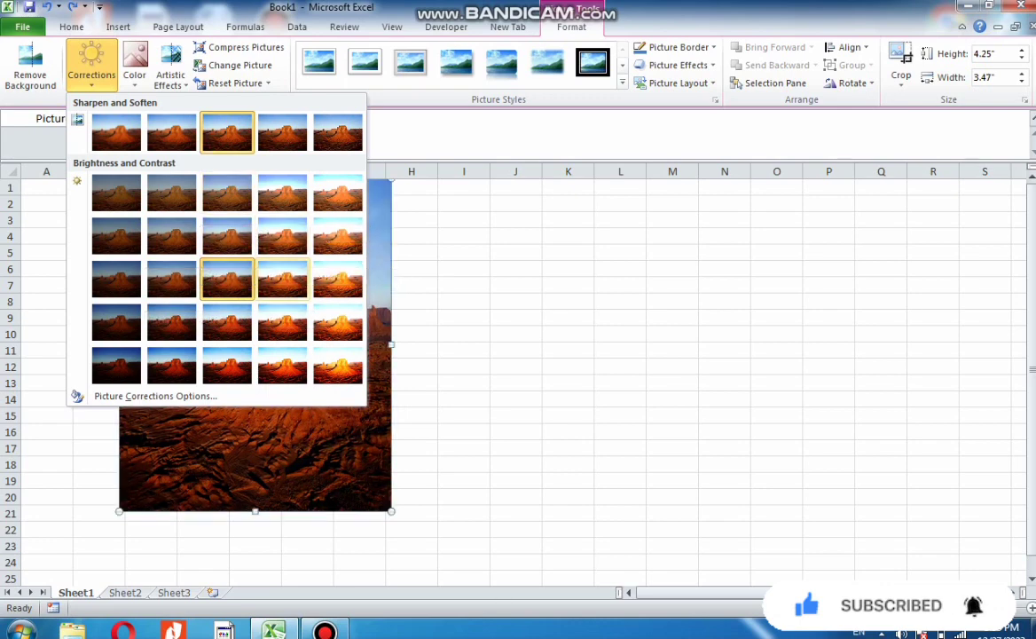
left_click(339, 322)
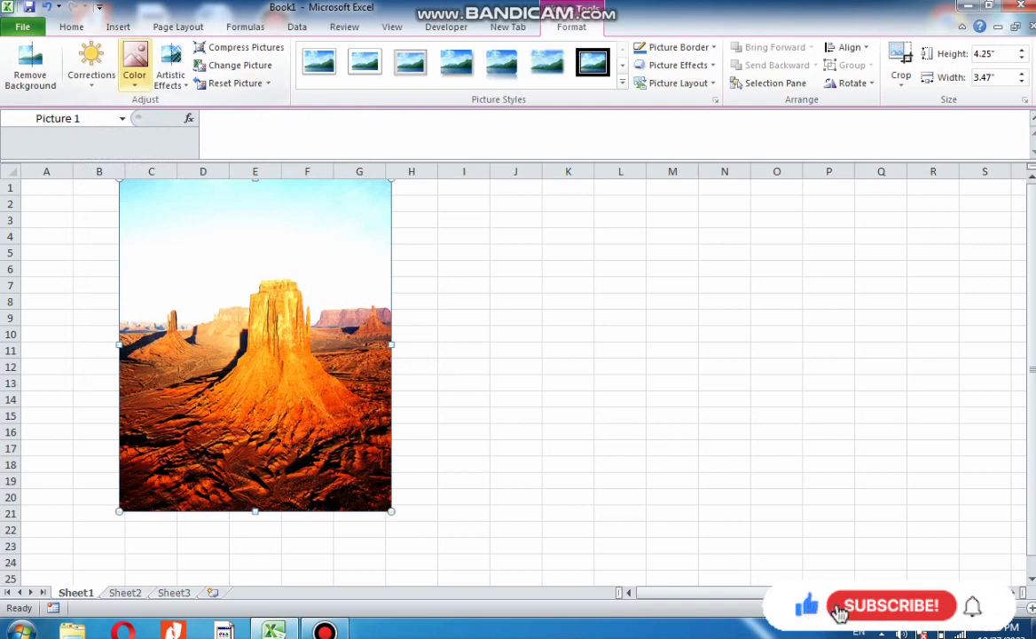
Recolor the picture with Olive Green, Accent color 3 Light
left_click(135, 67)
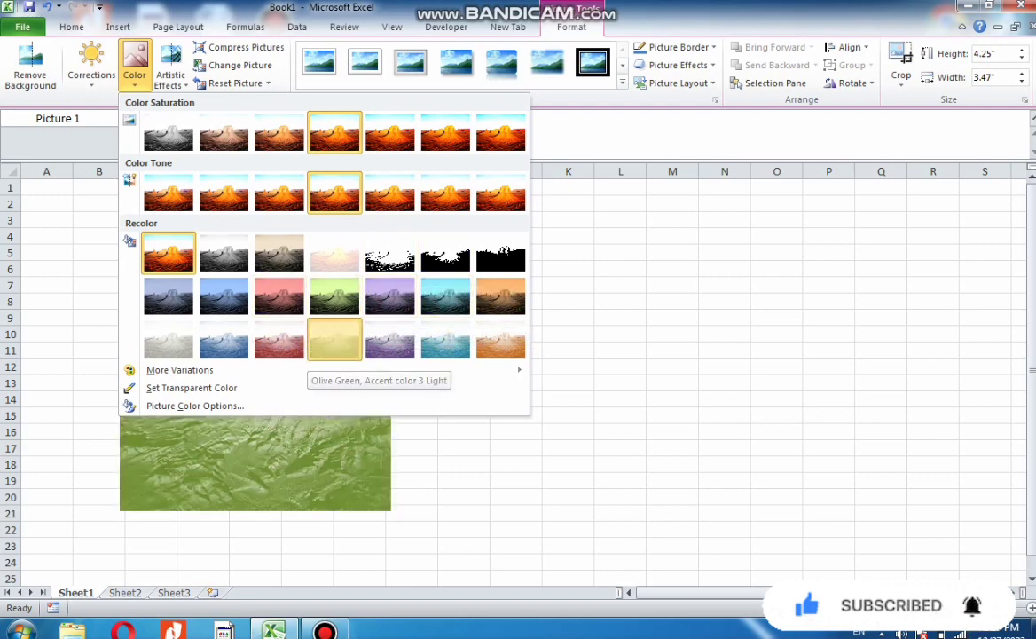
left_click(335, 339)
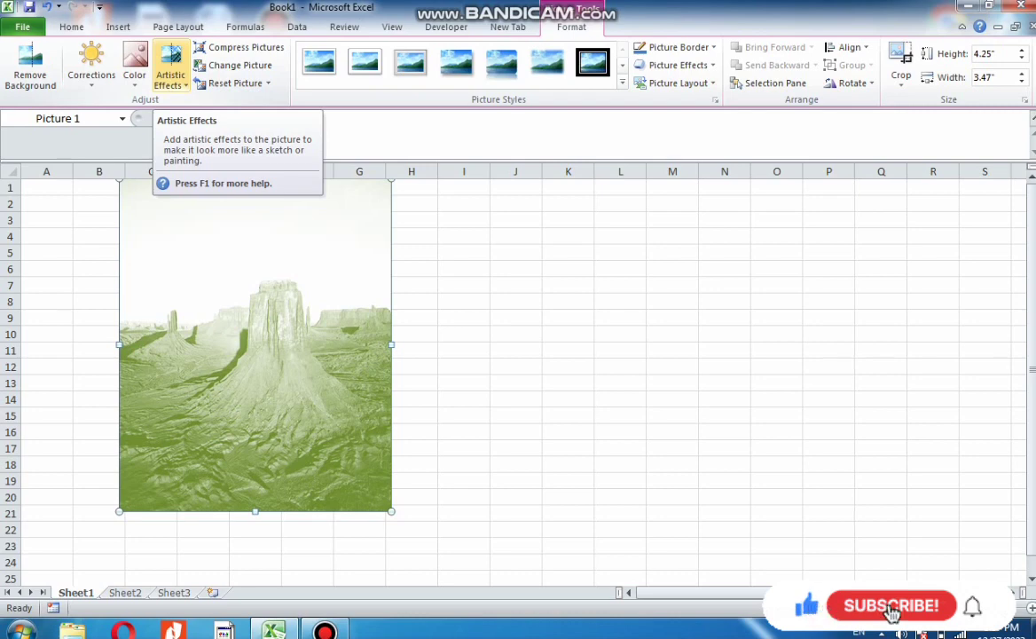
Compress the picture for Print (220 ppi) output
left_click(170, 71)
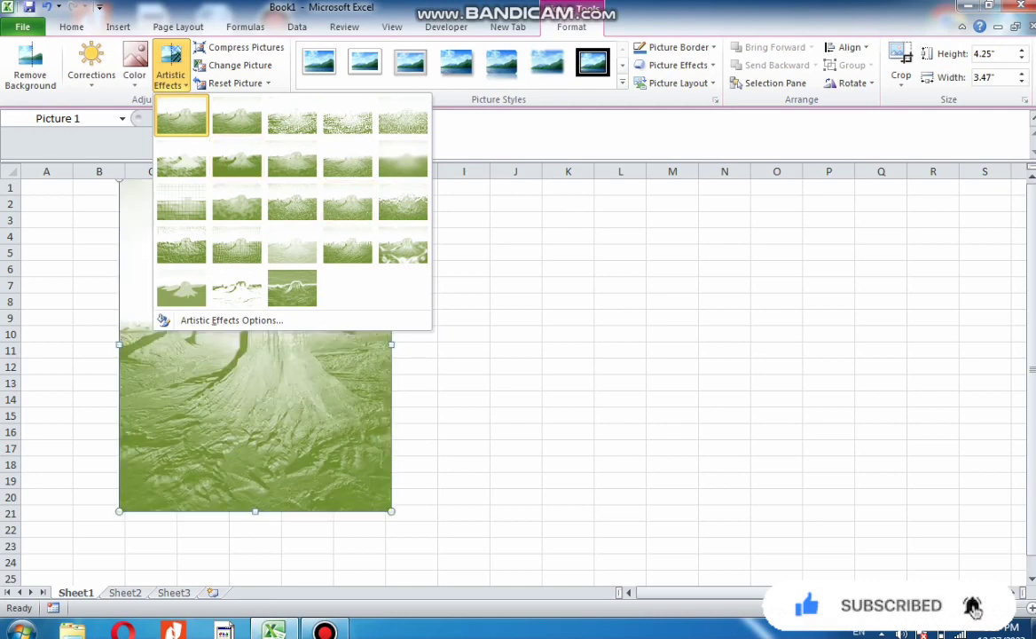
left_click(246, 47)
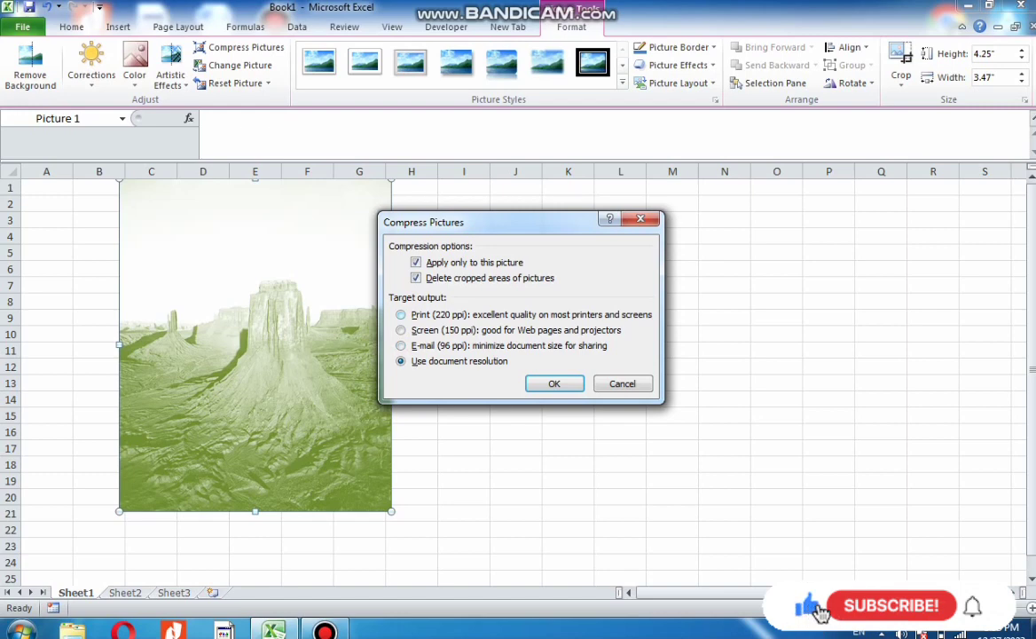
left_click(401, 315)
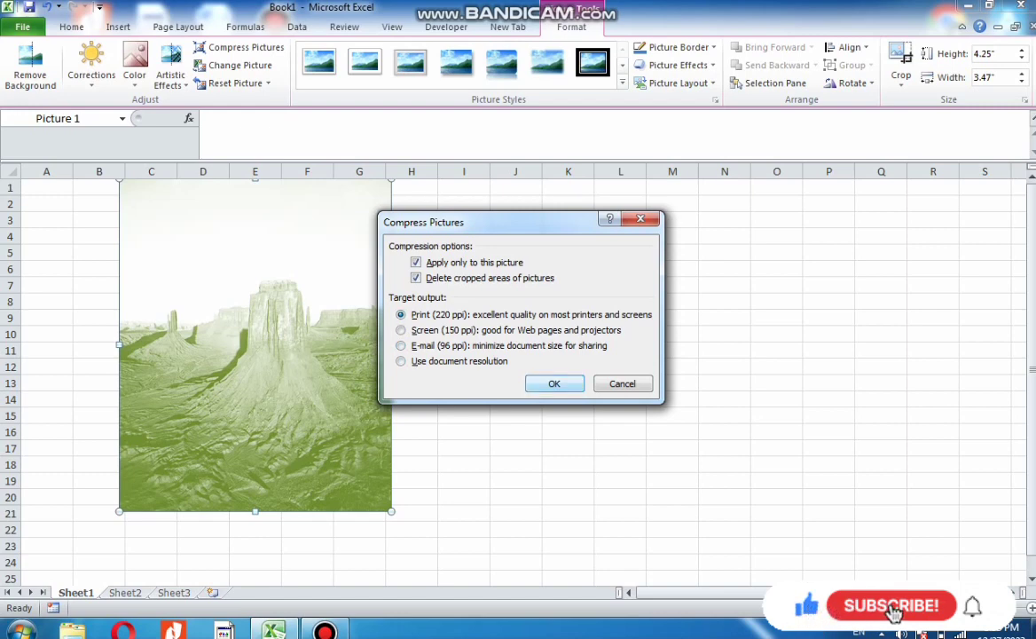
left_click(555, 384)
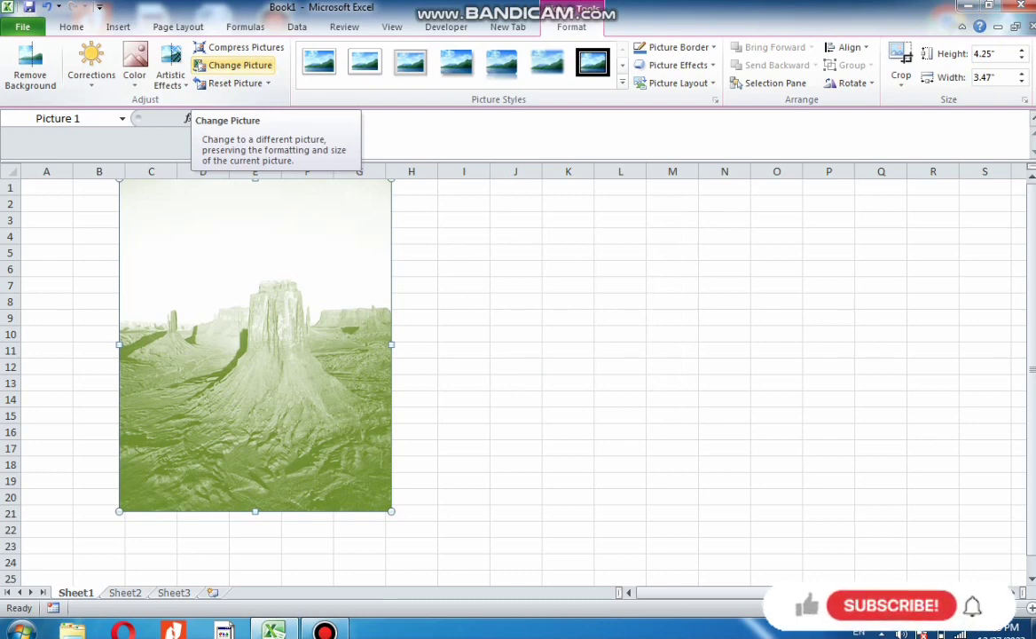
Replace the picture with the Koala sample picture
left_click(235, 65)
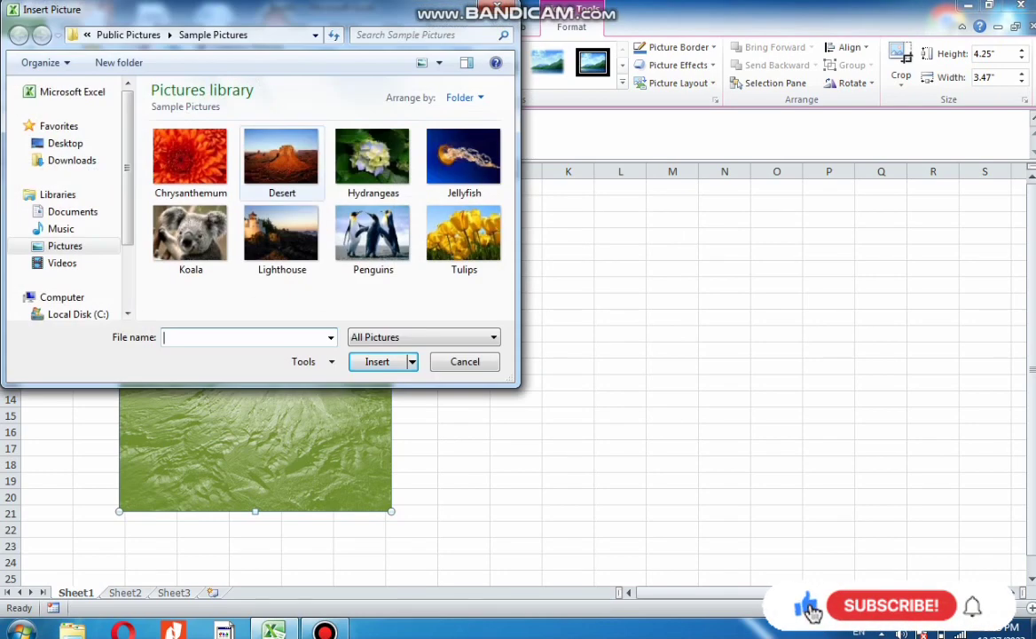
left_click(191, 238)
left_click(377, 362)
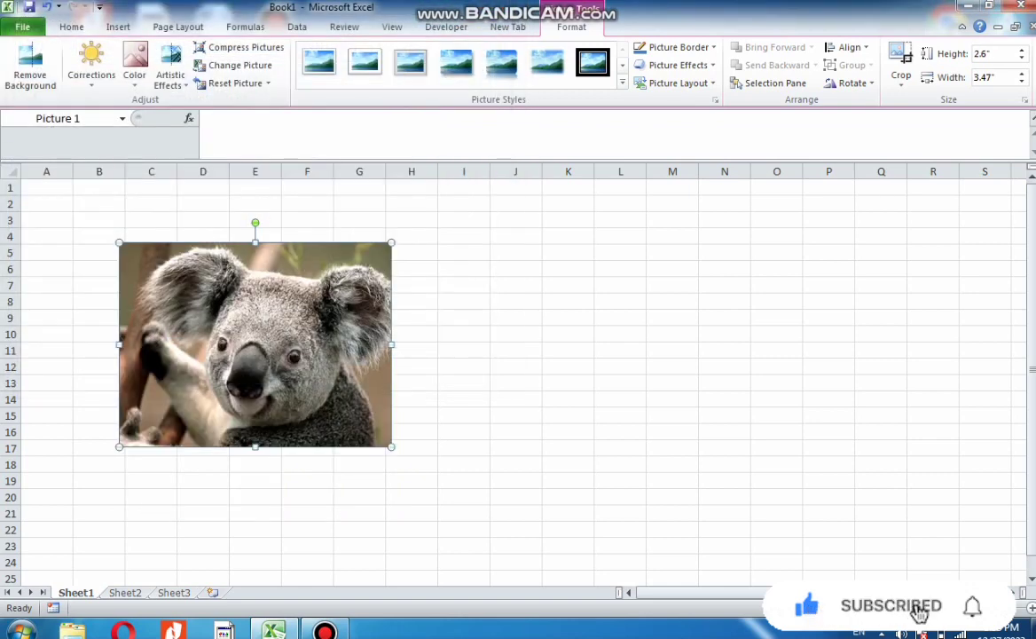
Reset the koala picture's formatting, then reset both its picture and size
left_click(268, 83)
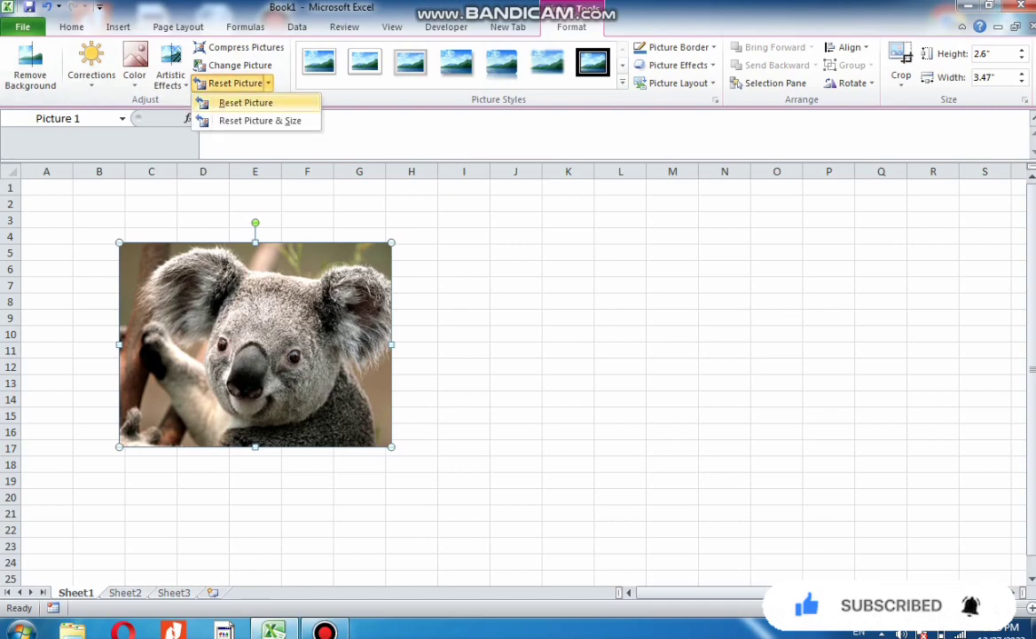
left_click(246, 103)
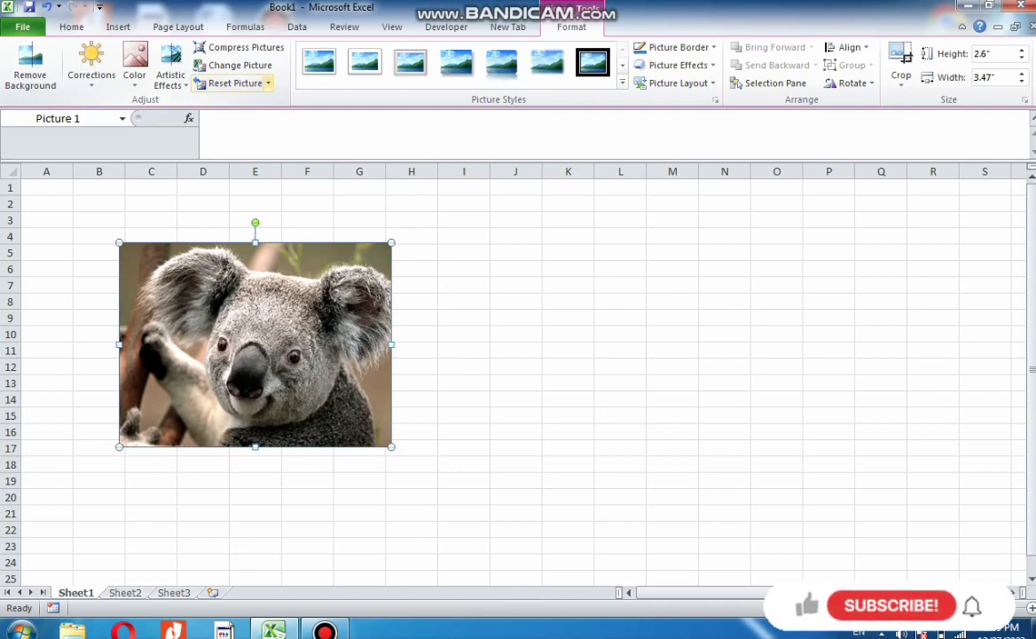
left_click(268, 83)
left_click(258, 120)
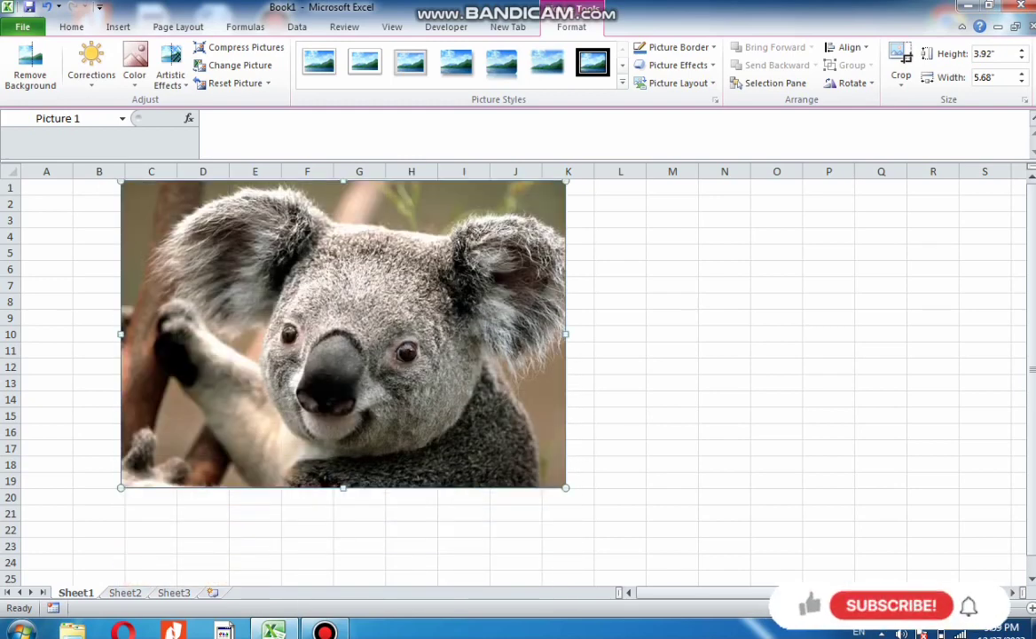
left_click(268, 83)
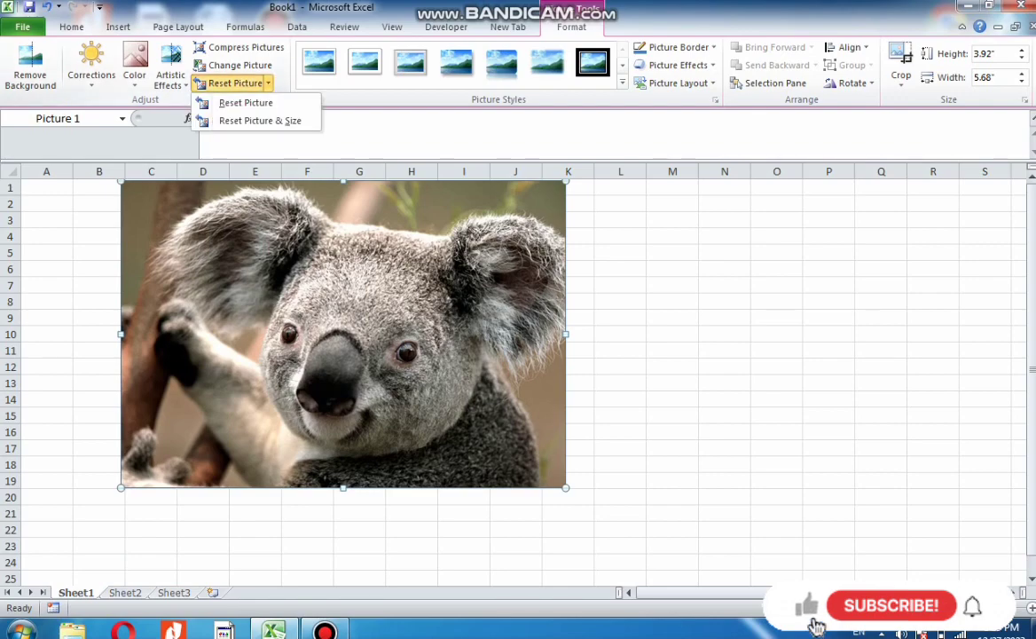
left_click(260, 120)
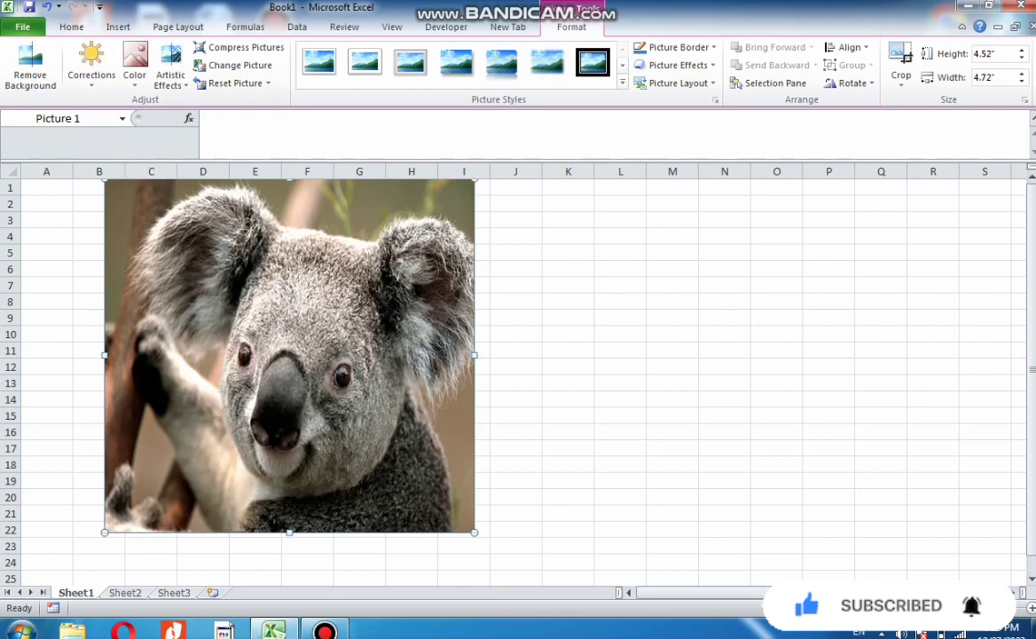
Recolor the picture with a light red tint, then reset its formatting
left_click(92, 66)
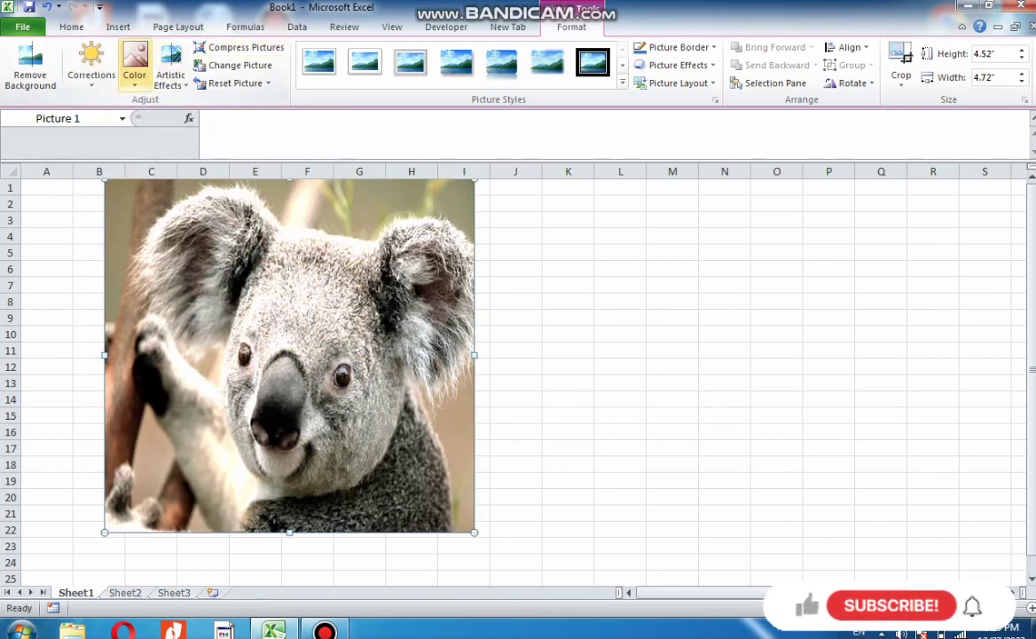
left_click(134, 66)
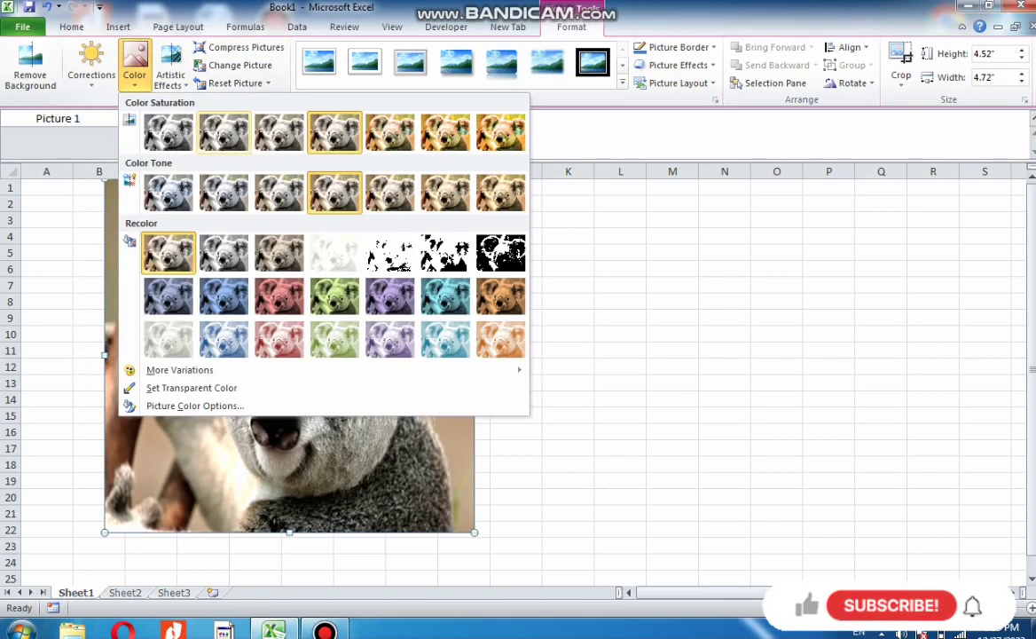
left_click(279, 338)
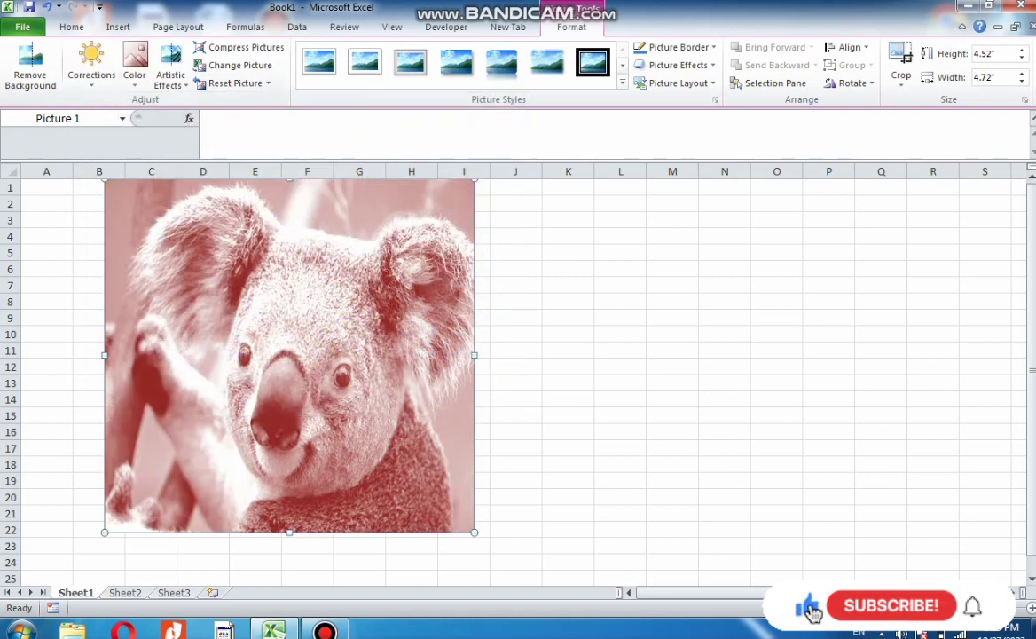
left_click(268, 84)
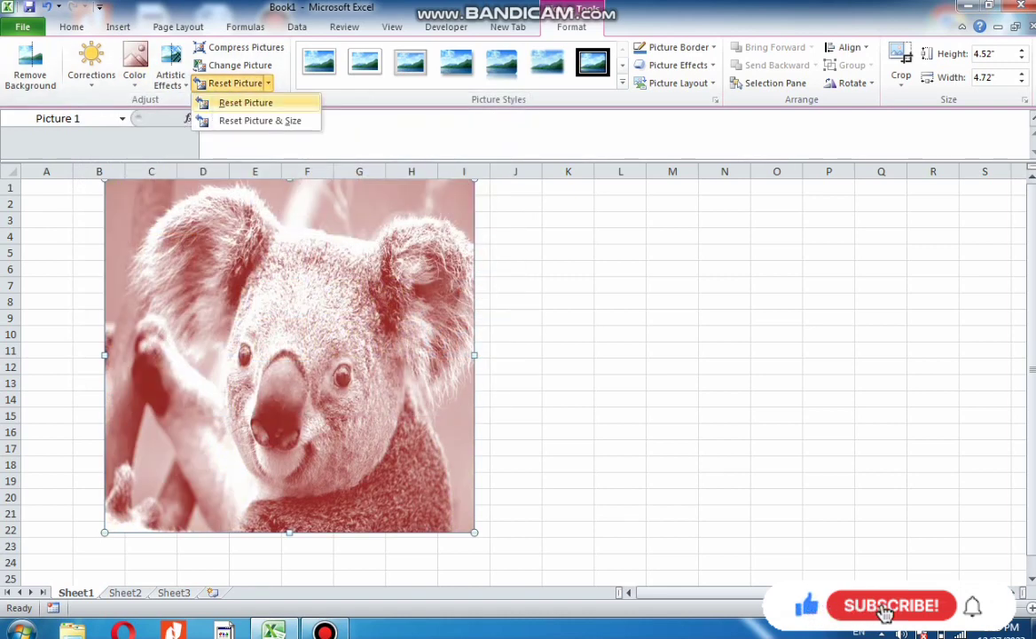
left_click(246, 103)
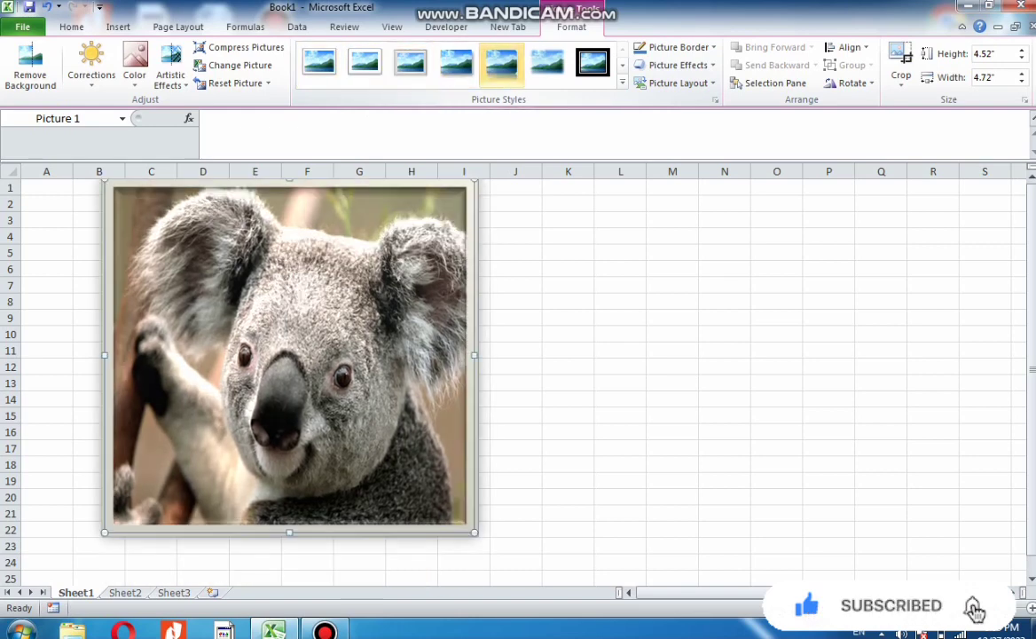
Apply the oval framed picture style from the full picture style gallery
left_click(623, 82)
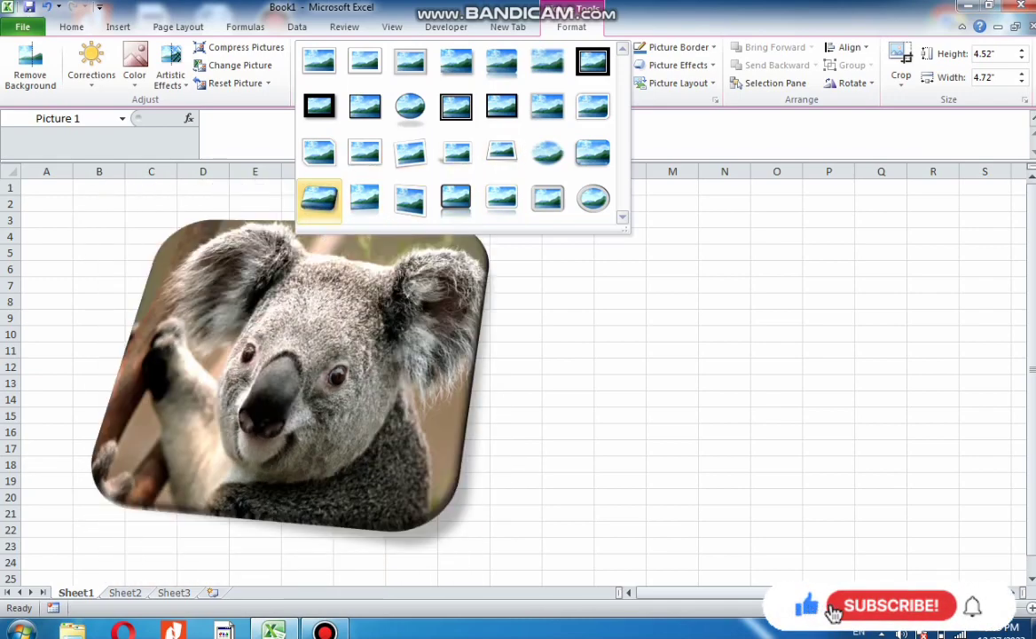
left_click(593, 199)
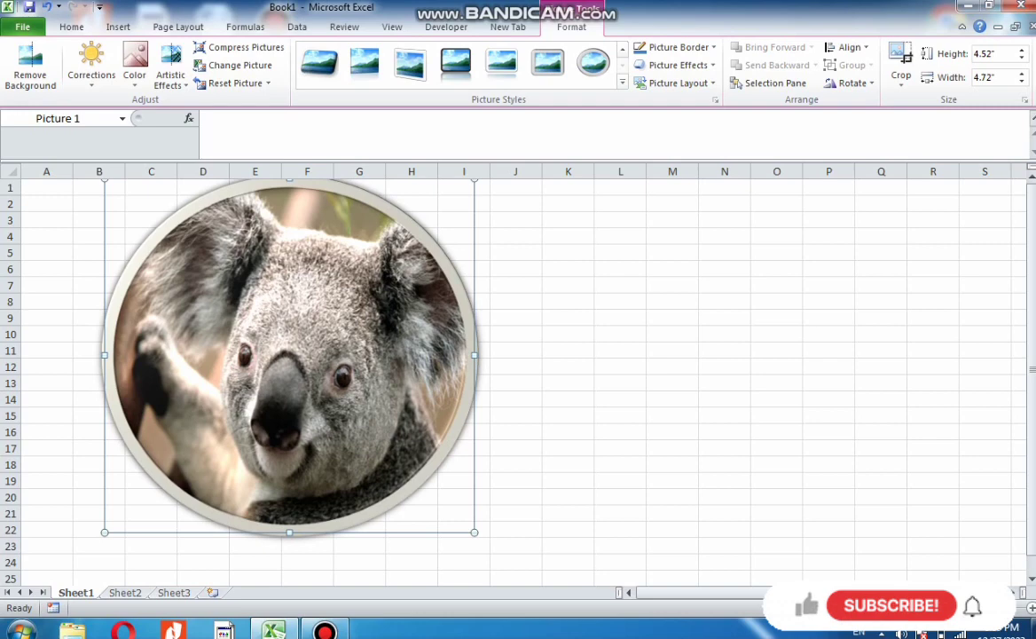
Set the picture border color to standard yellow
left_click(675, 47)
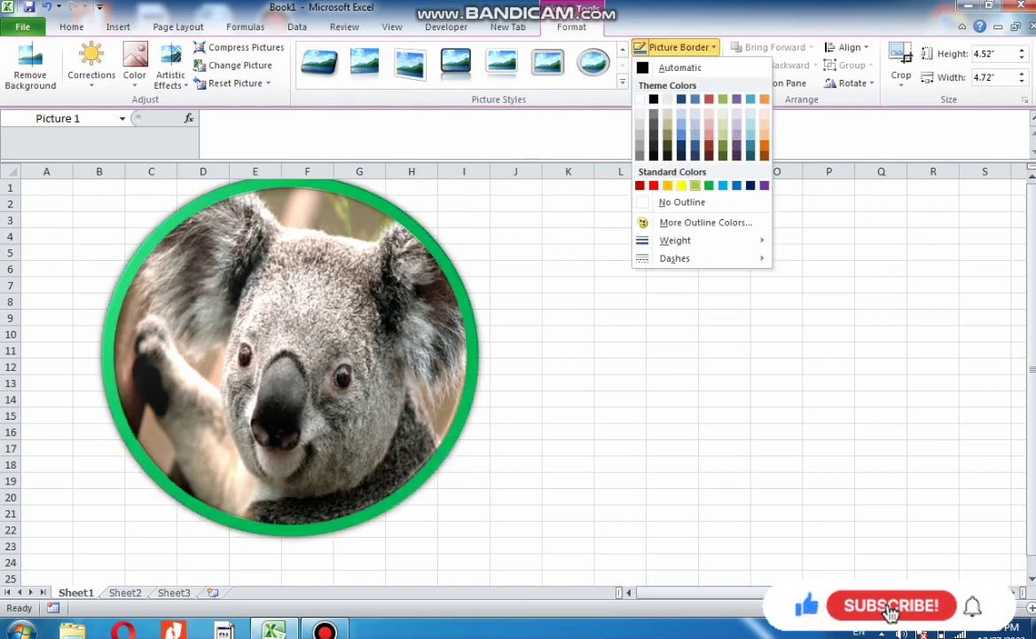
left_click(681, 185)
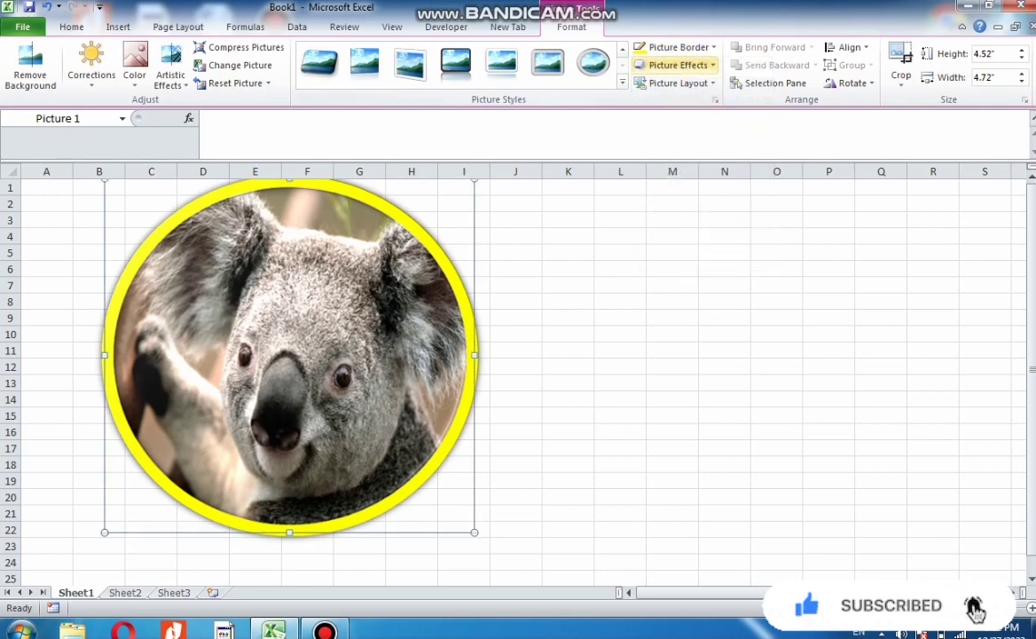
Apply the Preset 9 picture effect to the koala picture
left_click(678, 65)
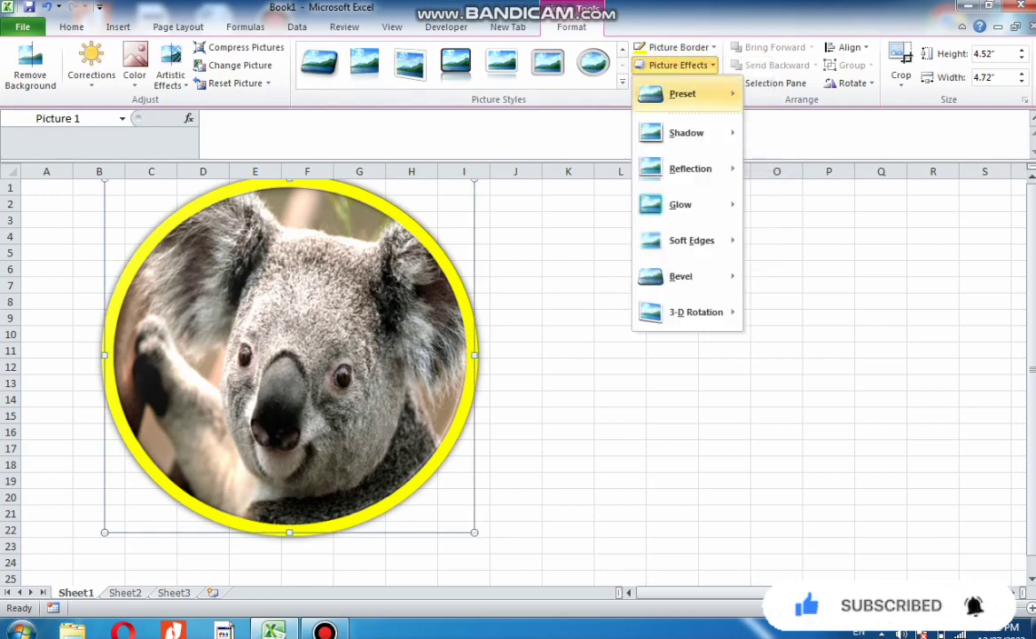
mouse_move(683, 93)
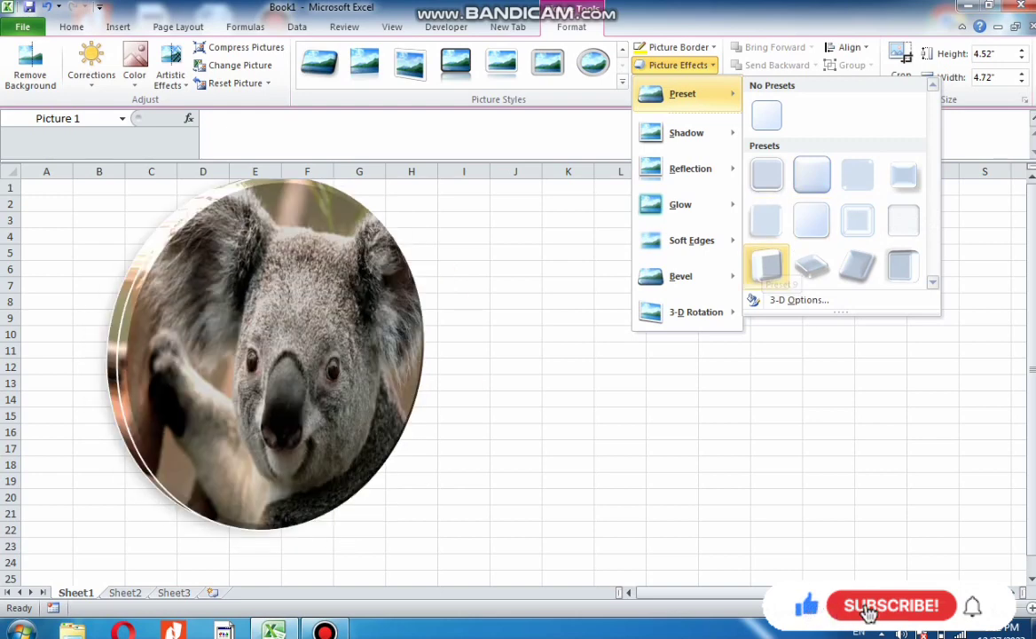
left_click(767, 265)
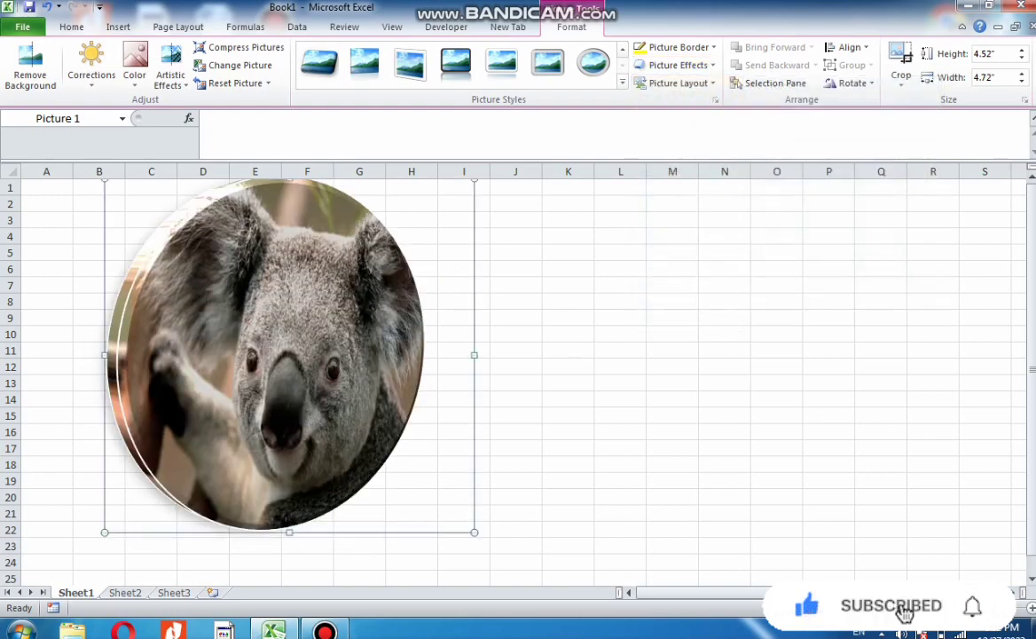
Apply the Perspective Heroic Extreme Right 3-D rotation effect to the picture
left_click(677, 65)
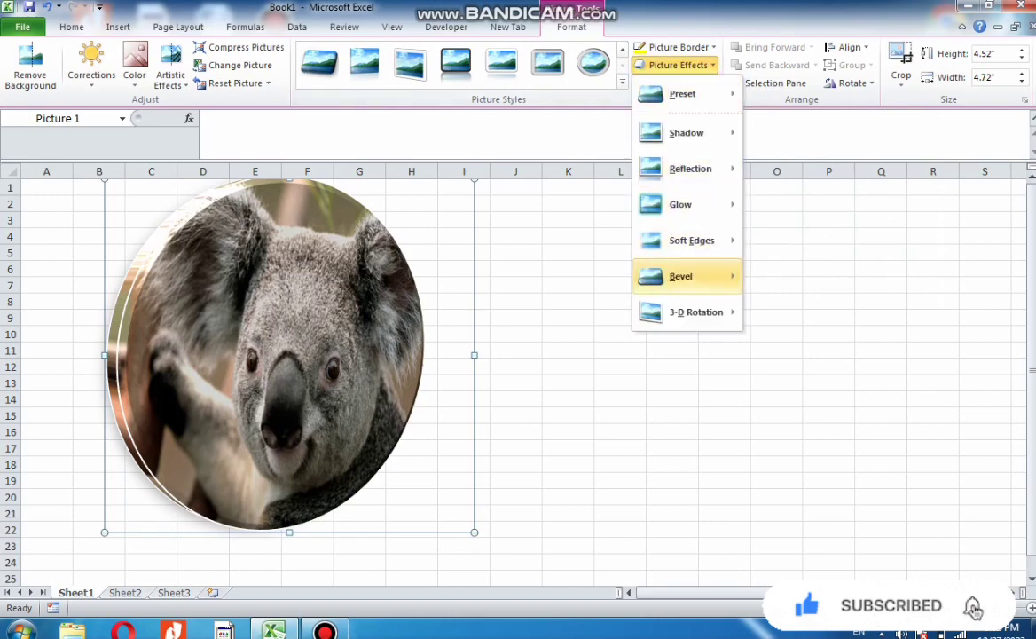
mouse_move(696, 311)
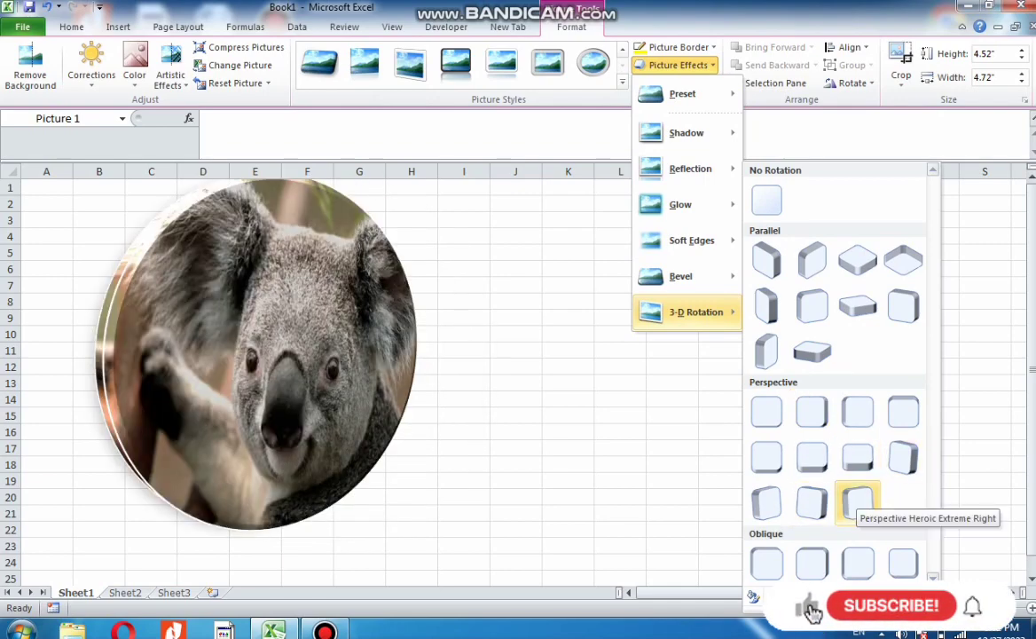
left_click(858, 502)
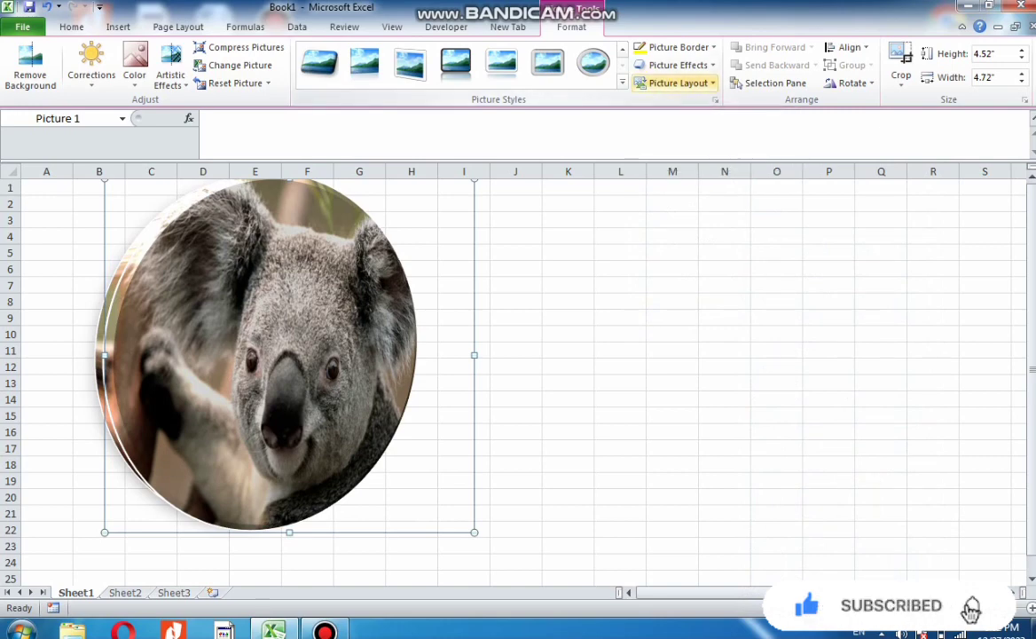
Convert the picture into the Alternating Picture Blocks picture layout
left_click(678, 82)
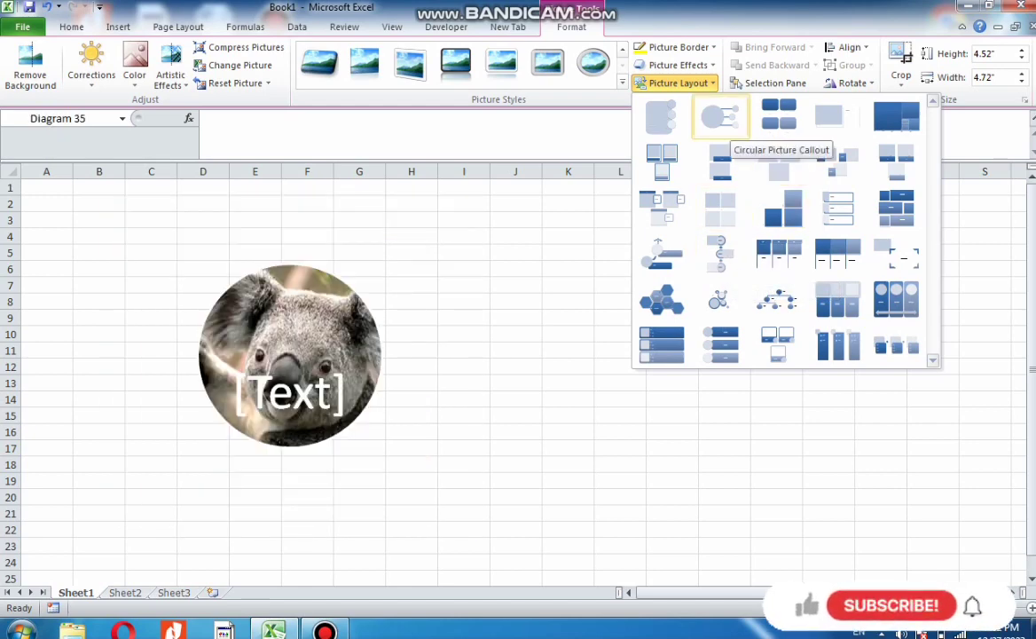
left_click(896, 208)
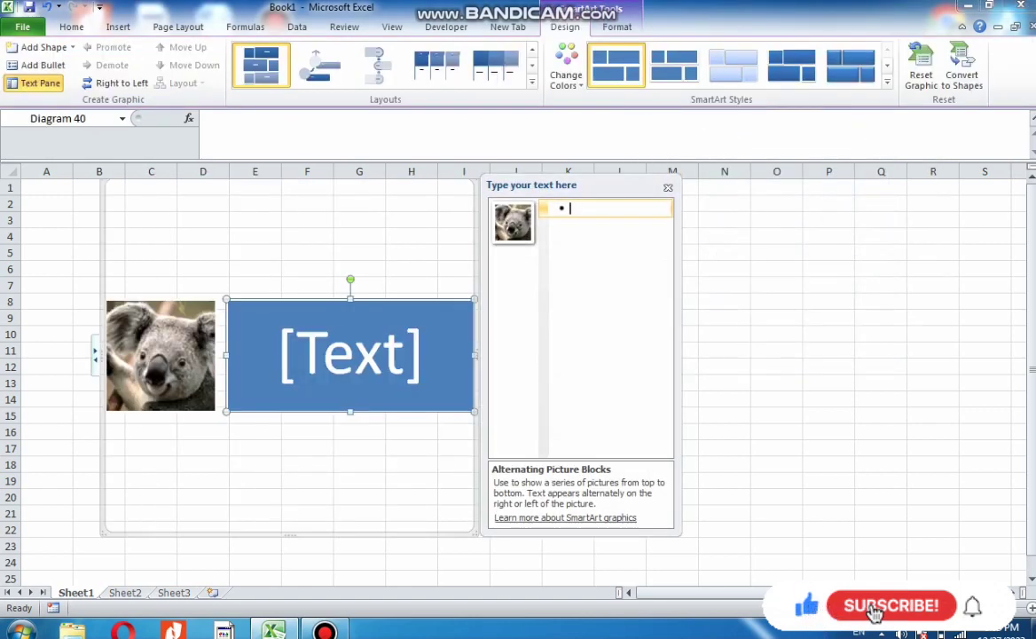
Enter jkghjvfhjvuccgtcfcxfrx as the text beside the koala, then close the text pane
left_click(349, 354)
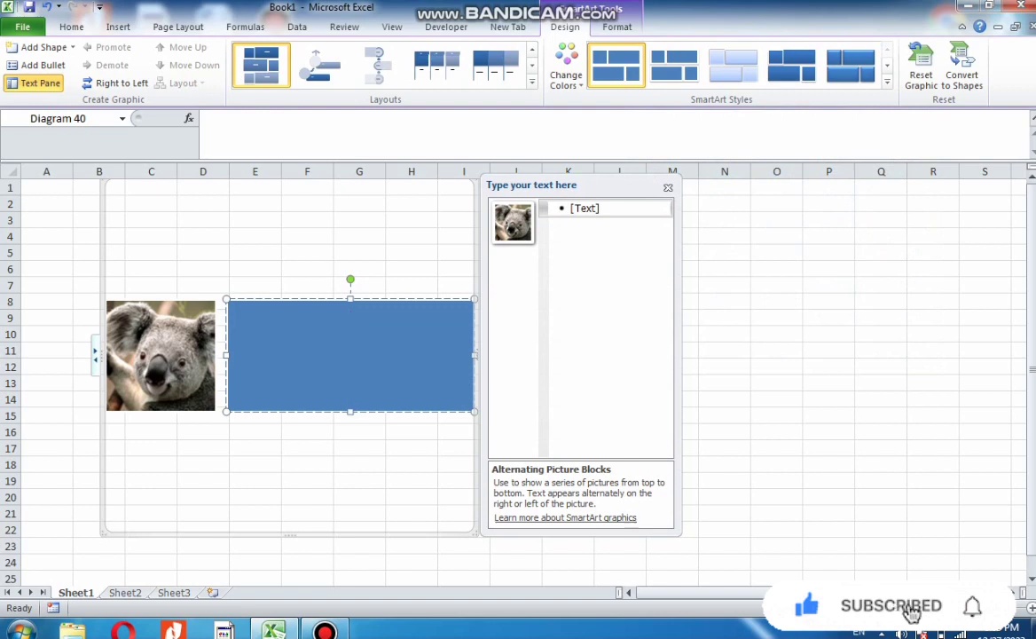
type("jk")
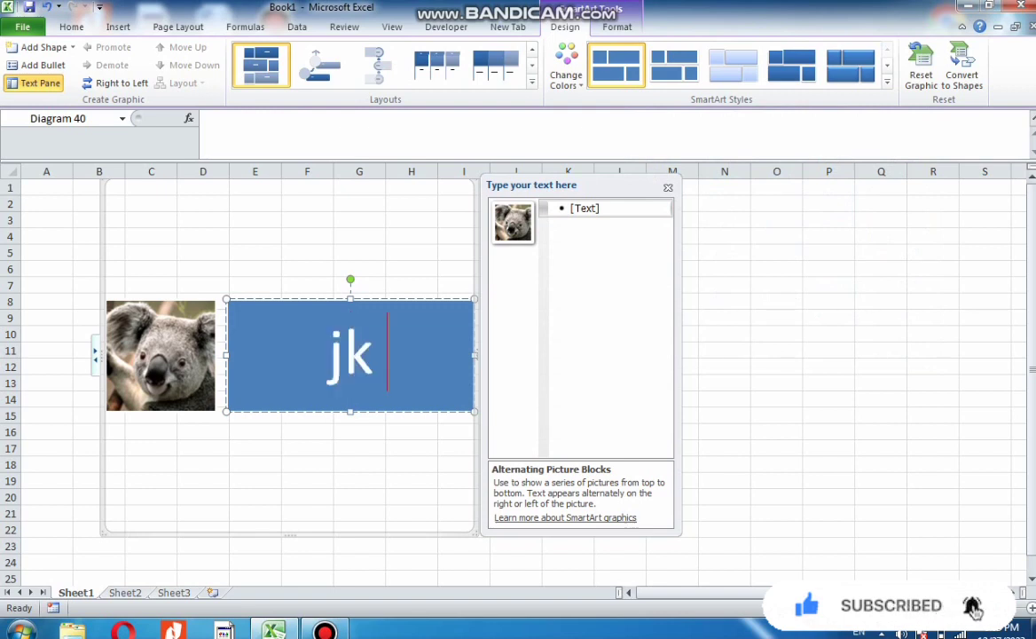
type("ghjvfhjvuccgtcfcxfrx")
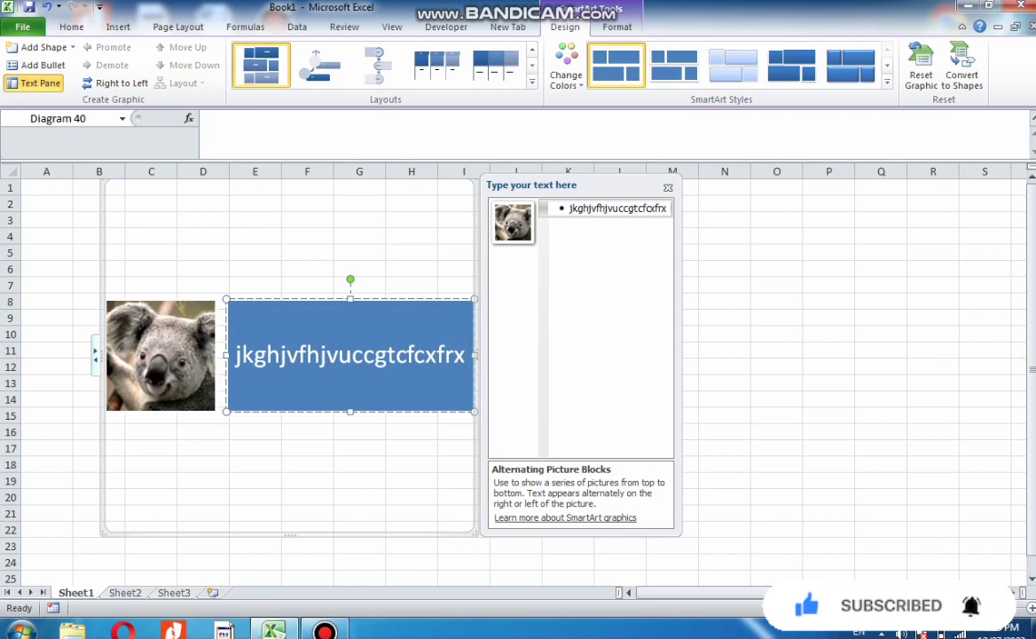
left_click(668, 187)
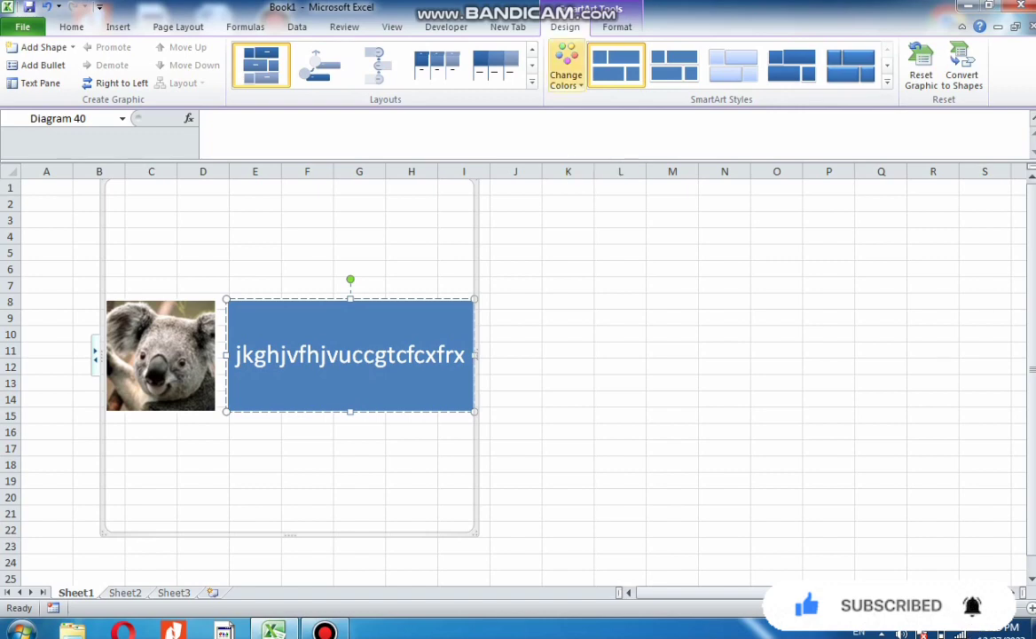
Add a new shape after the selected block and add bullets to the layout
left_click(566, 66)
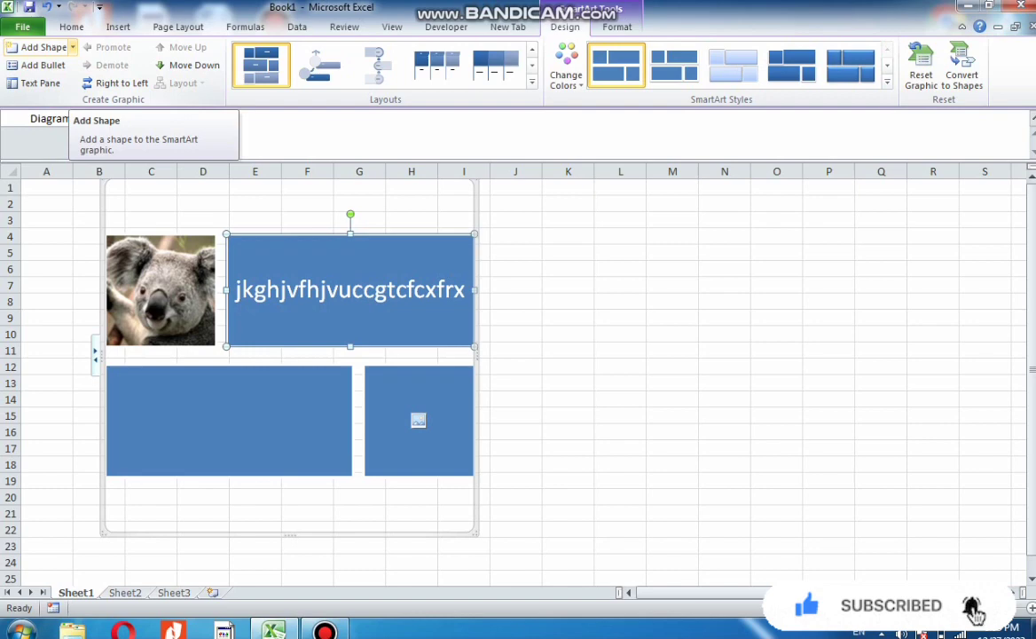
left_click(73, 47)
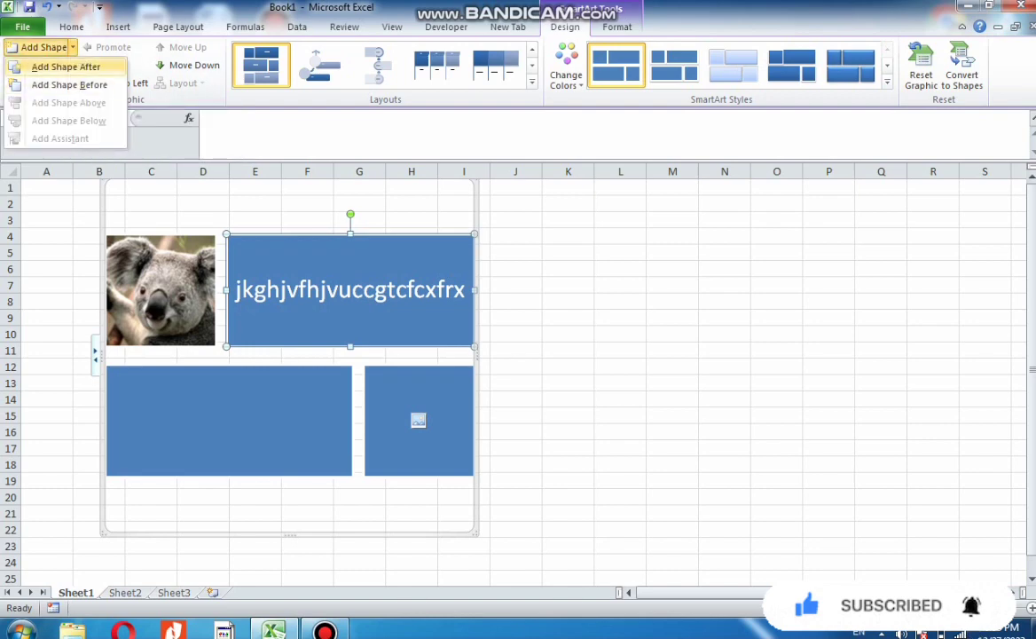
left_click(66, 66)
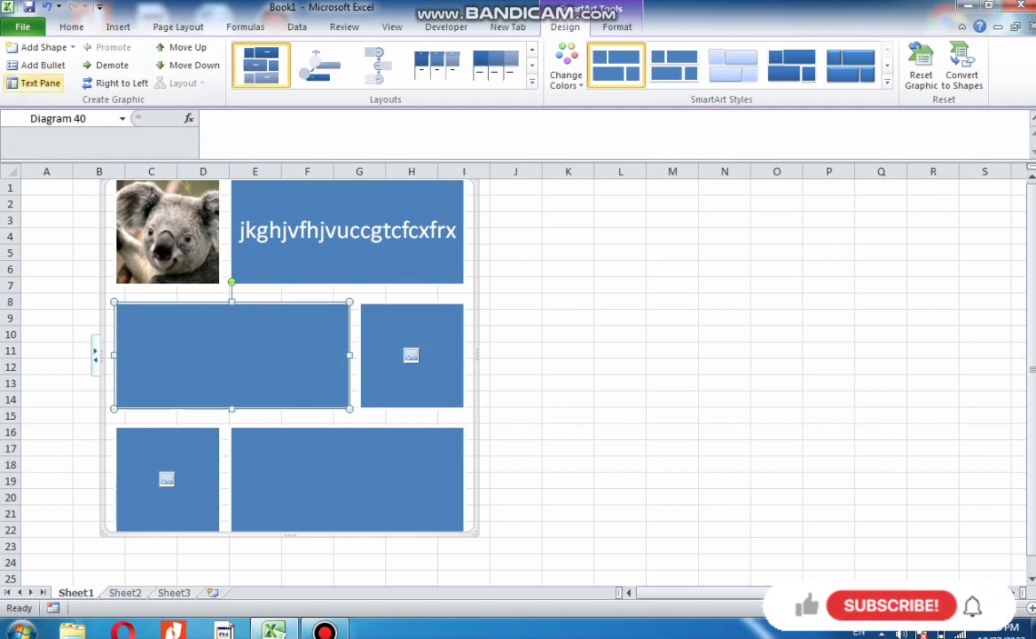
left_click(42, 64)
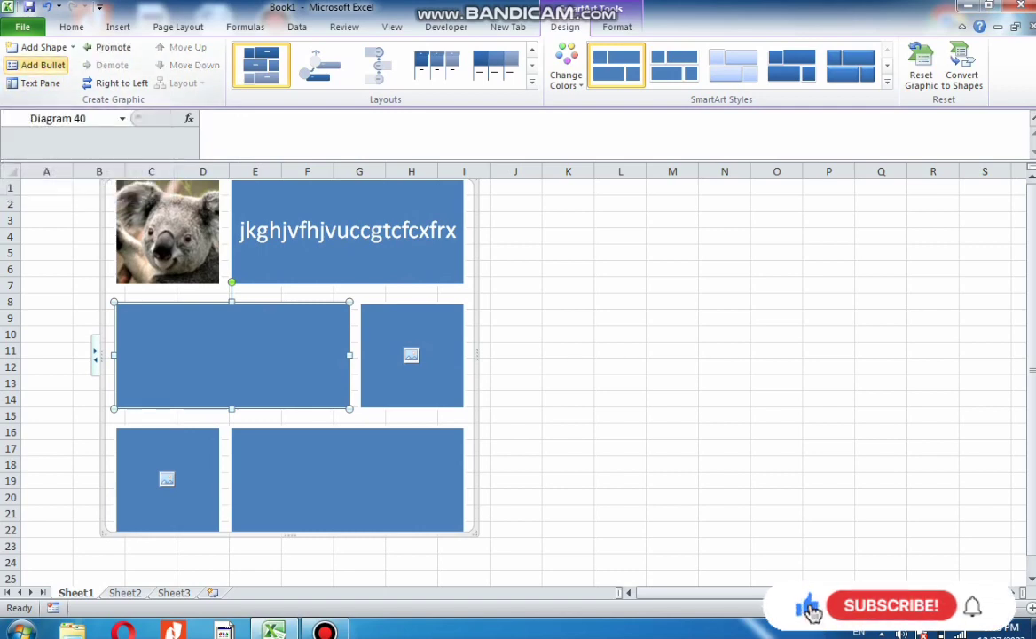
left_click(43, 64)
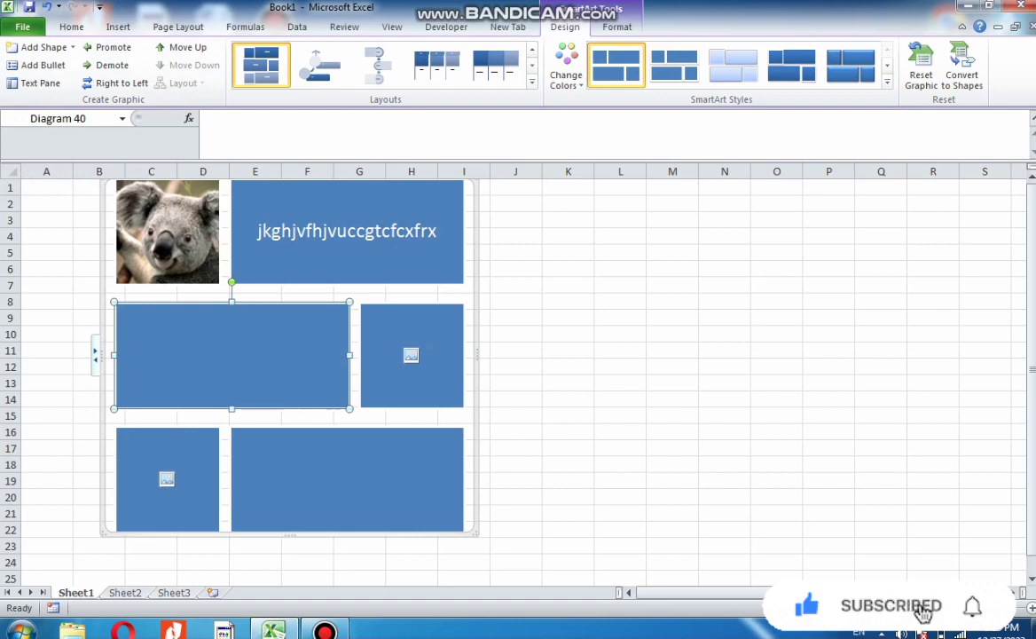
Open the text pane and insert hjvghjvhjvcgchgcg after "jk" in the first bullet's text
left_click(412, 355)
left_click(347, 479)
left_click(167, 499)
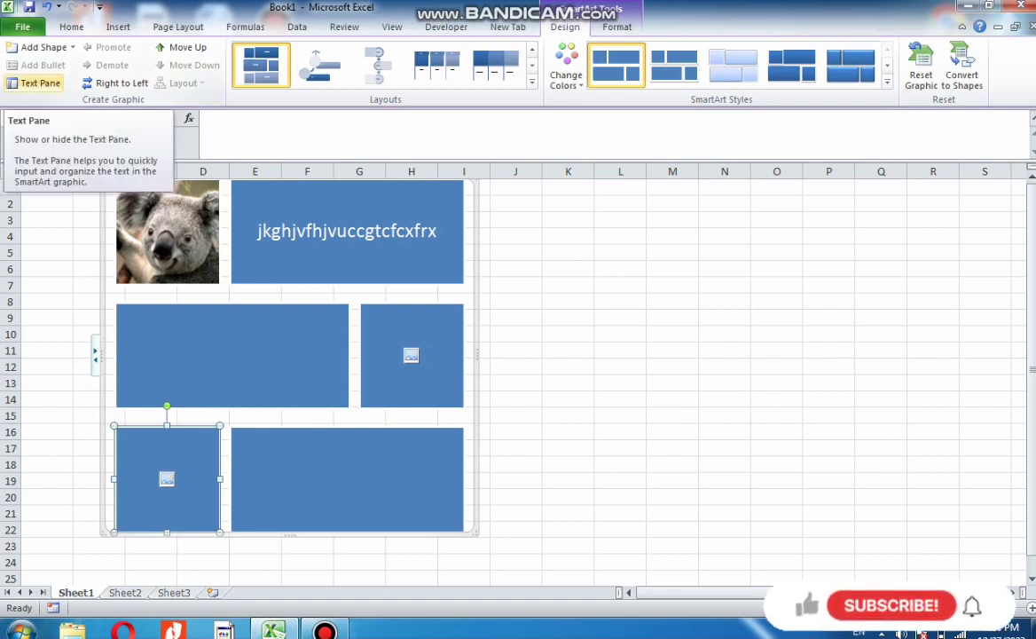
left_click(38, 82)
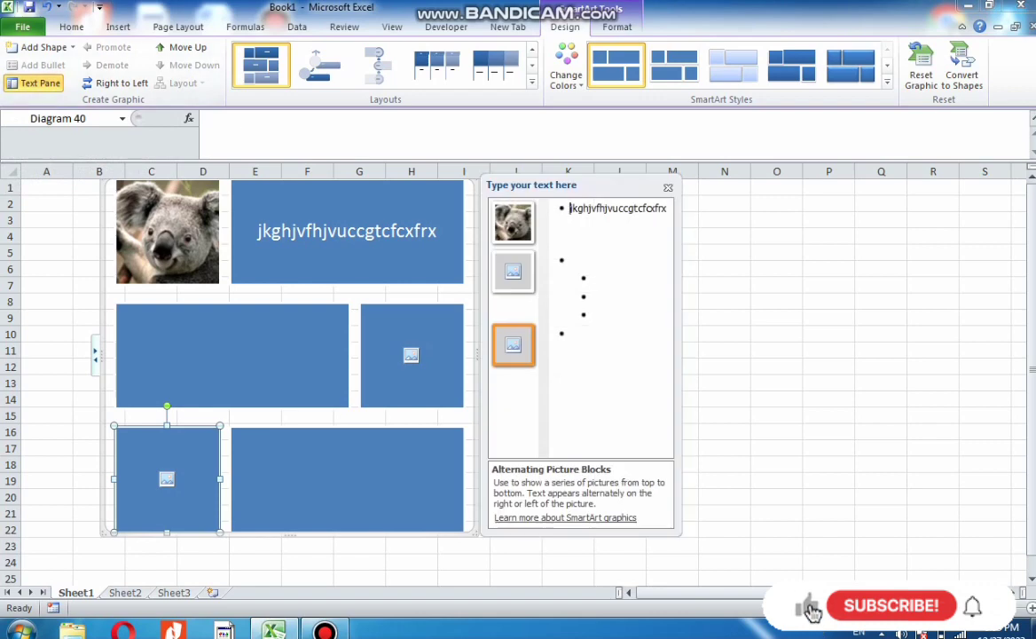
left_click(576, 208)
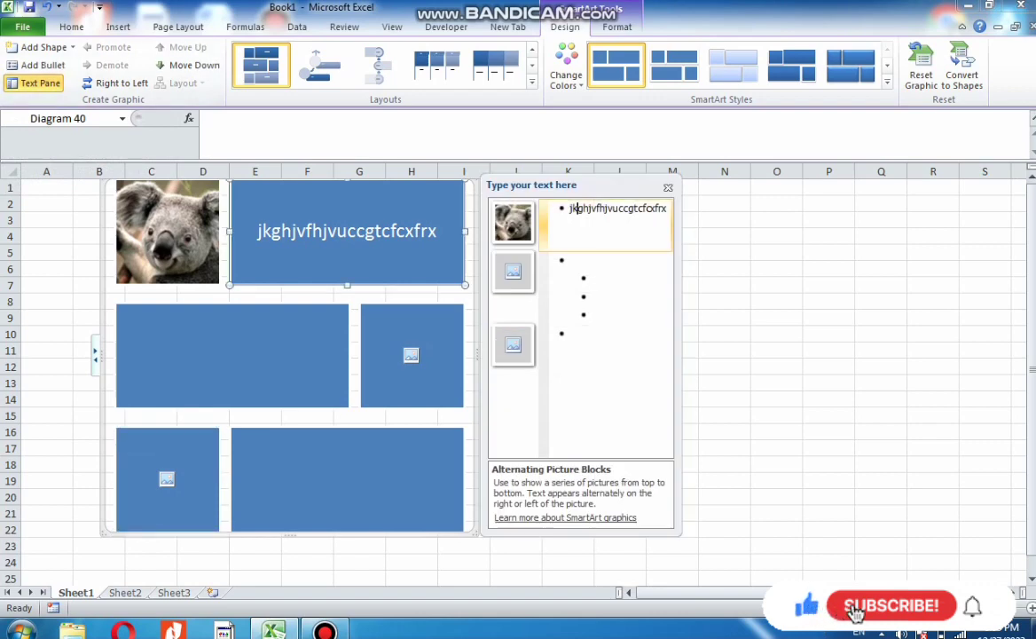
type("hjvghjvhjvcgchgcg")
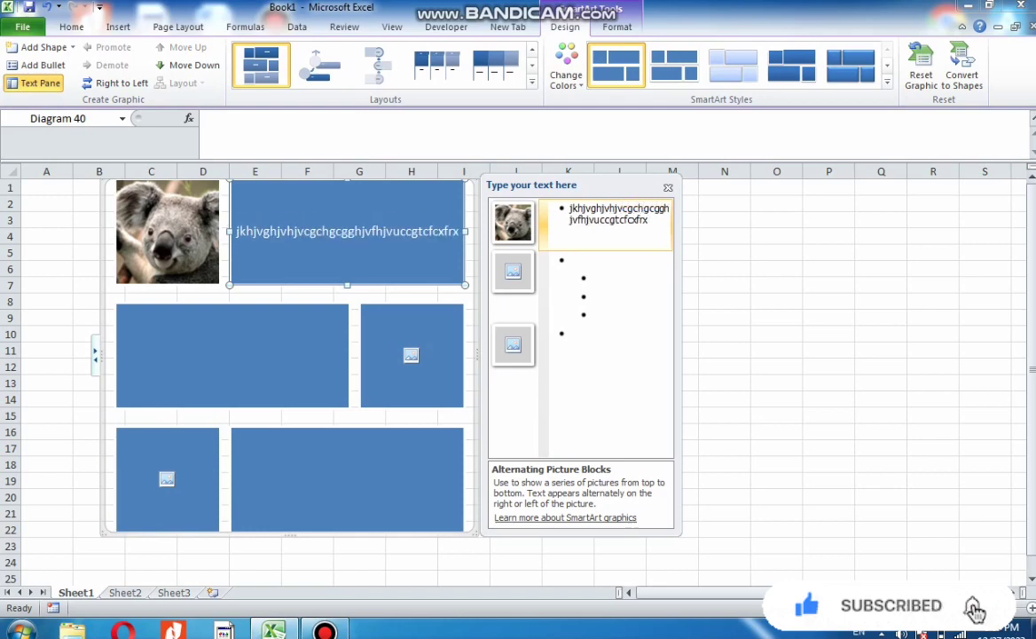
Enter gtchgchgchchgcg as the second block's text
key("Down")
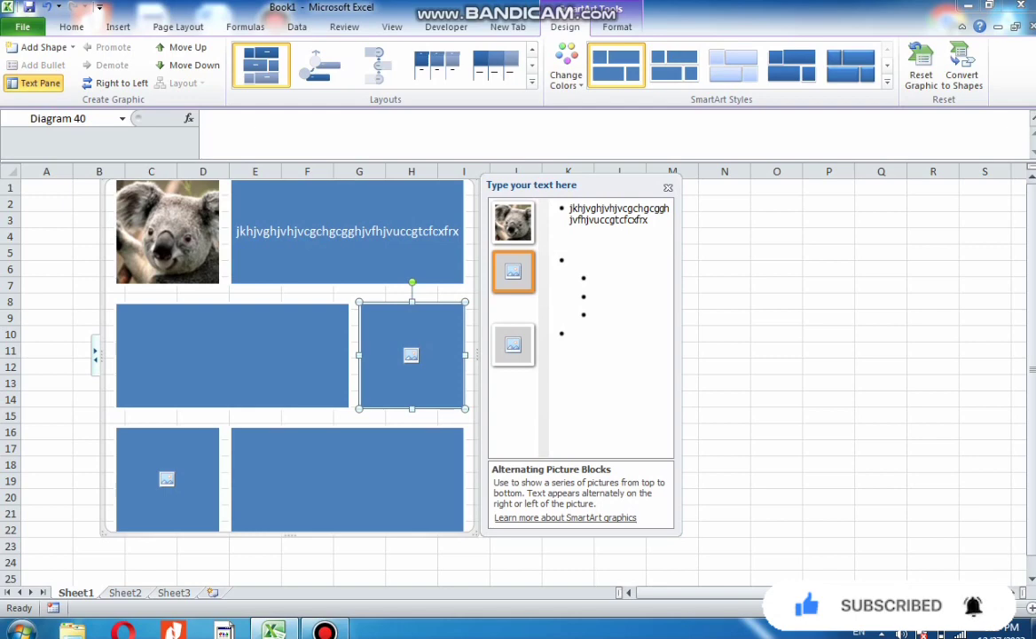
type("gtchgchgchchgcg")
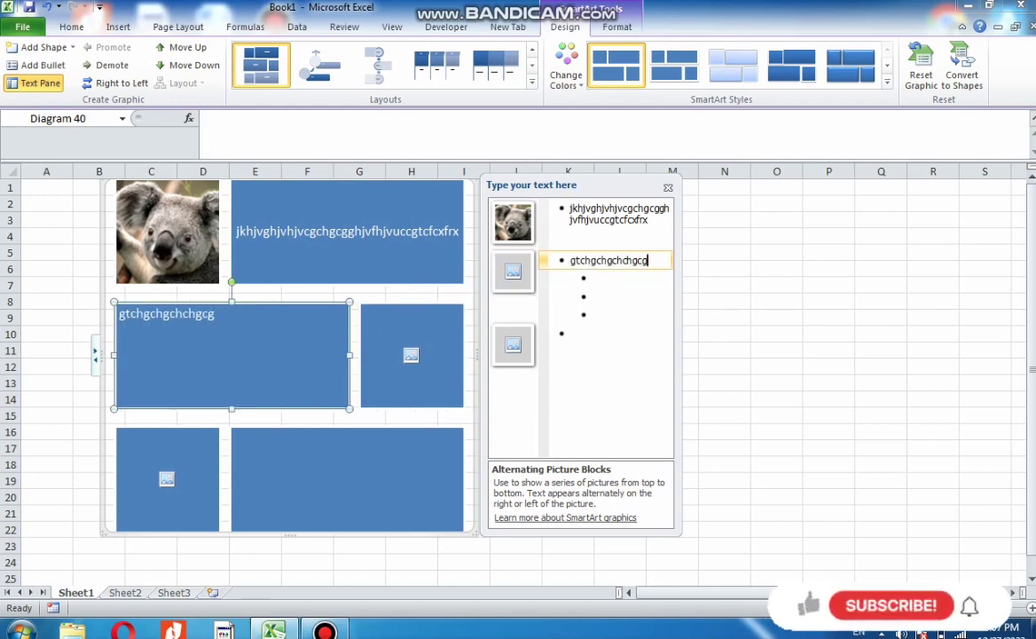
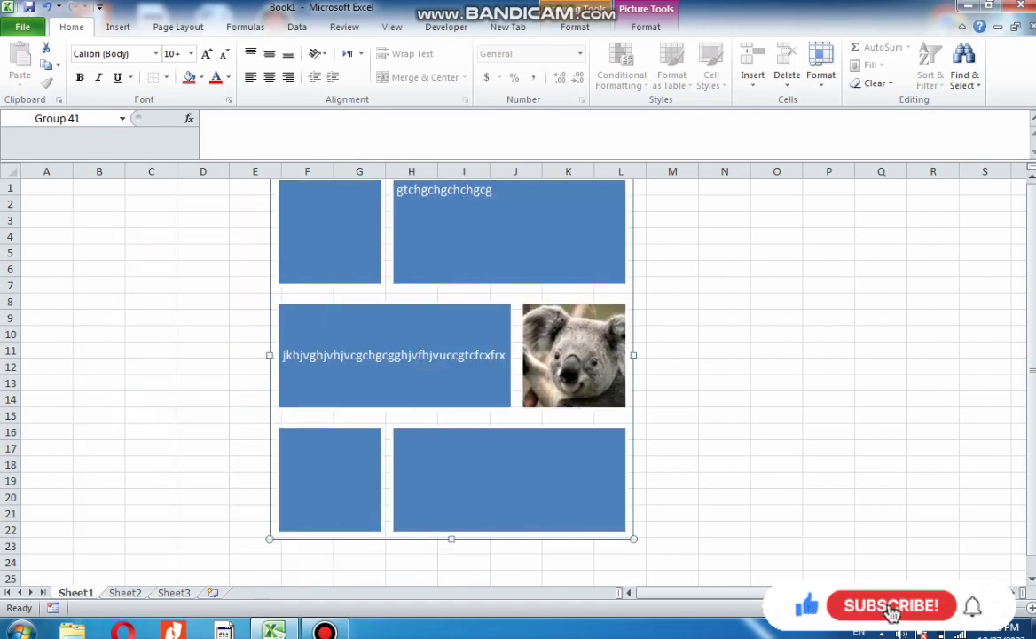
Insert the Desert sample picture into the sheet
left_click(118, 27)
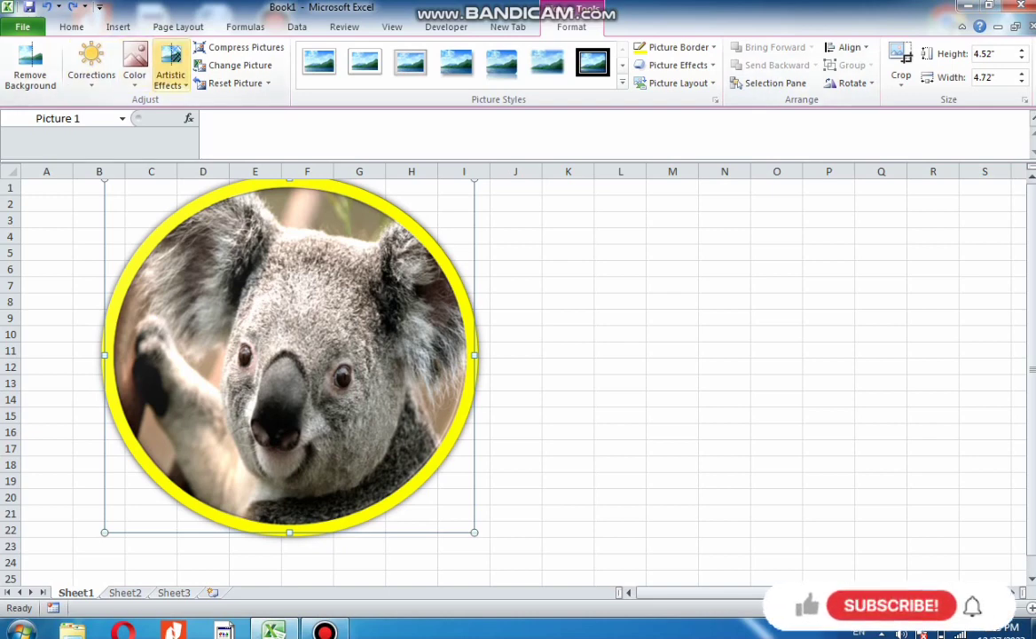
left_click(118, 27)
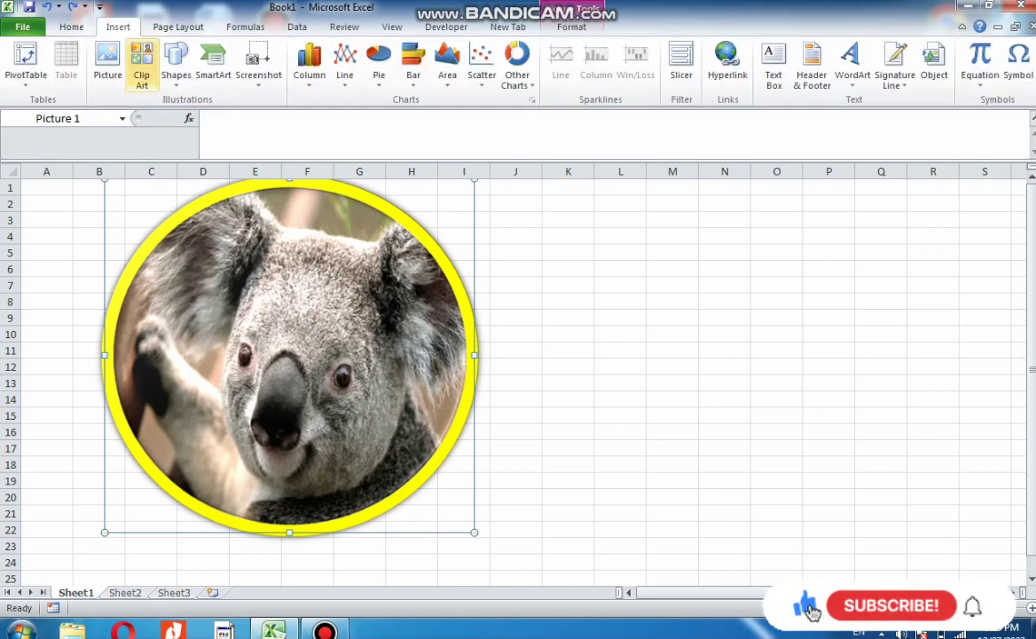
left_click(107, 62)
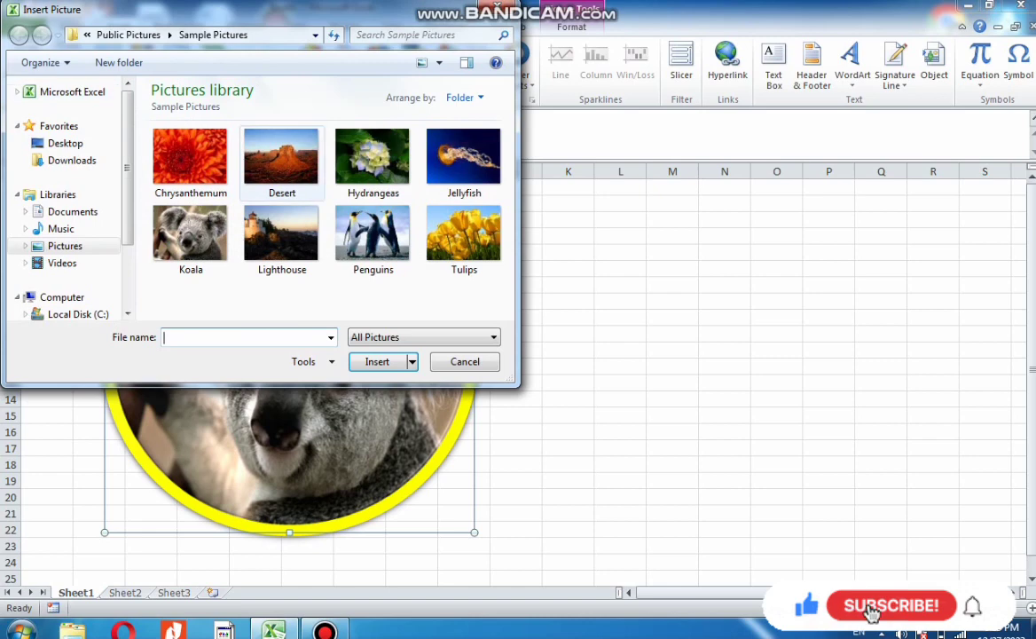
double_click(285, 163)
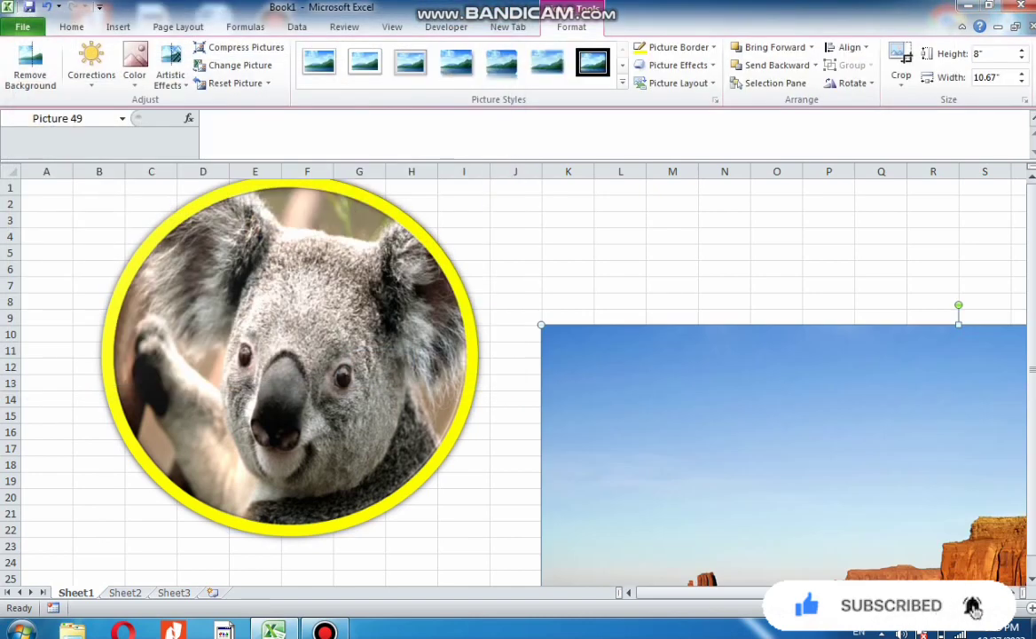
Resize the desert picture to about 5.09 by 4.66 inches and move it beside the koala circle
left_click_drag(959, 325, 958, 552)
left_click_drag(852, 571, 357, 197)
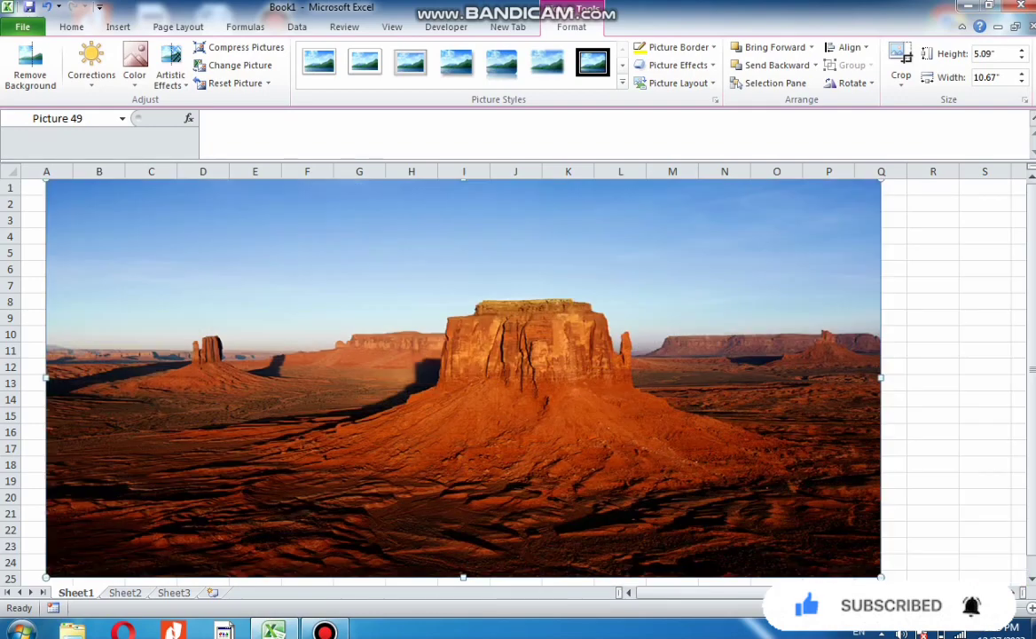
left_click_drag(881, 378, 411, 378)
left_click_drag(346, 373, 623, 372)
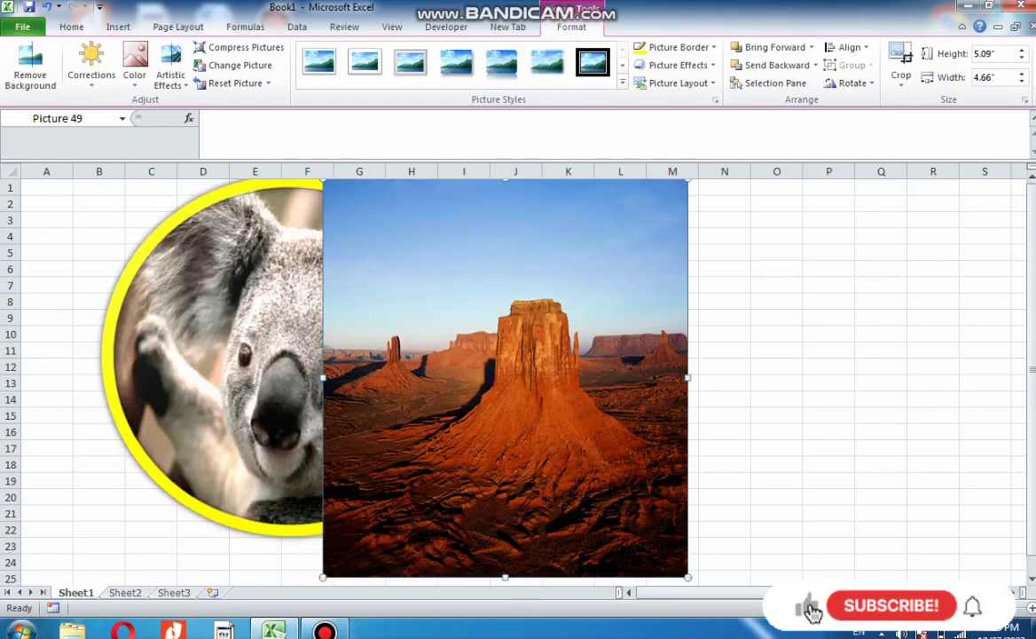
Reduce the desert picture's height to about 3.08 inches and lower it over the koala's right side
left_click_drag(505, 577, 505, 461)
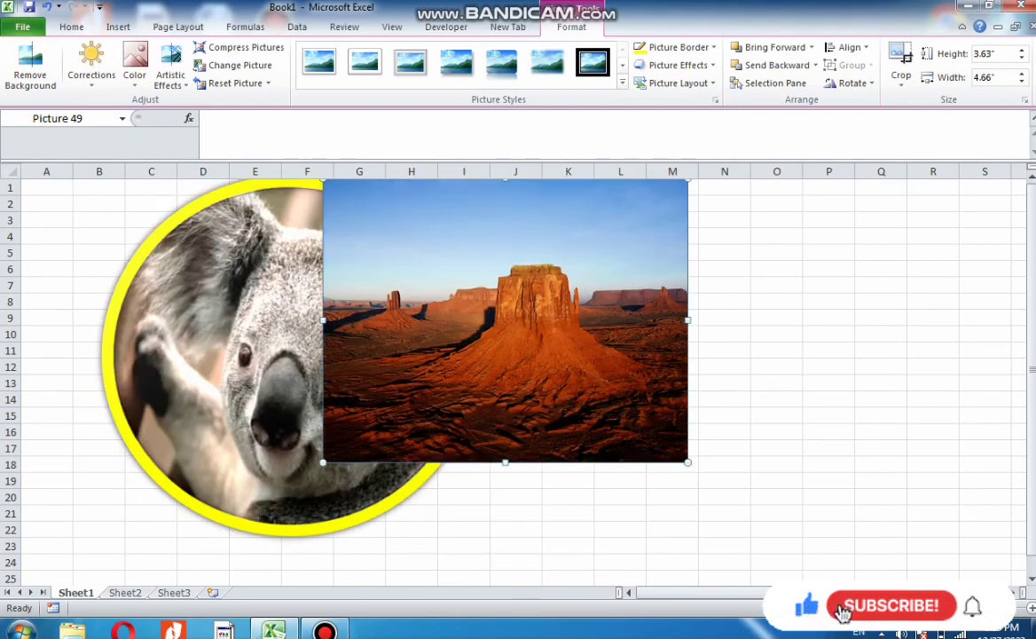
left_click_drag(505, 372, 512, 414)
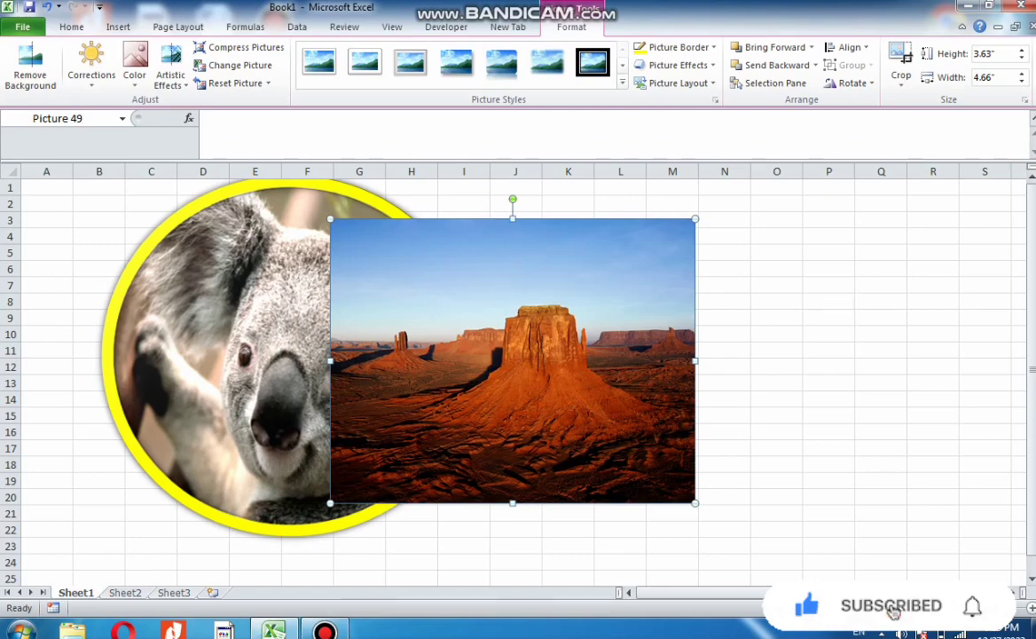
left_click_drag(513, 503, 513, 460)
left_click_drag(513, 382, 513, 414)
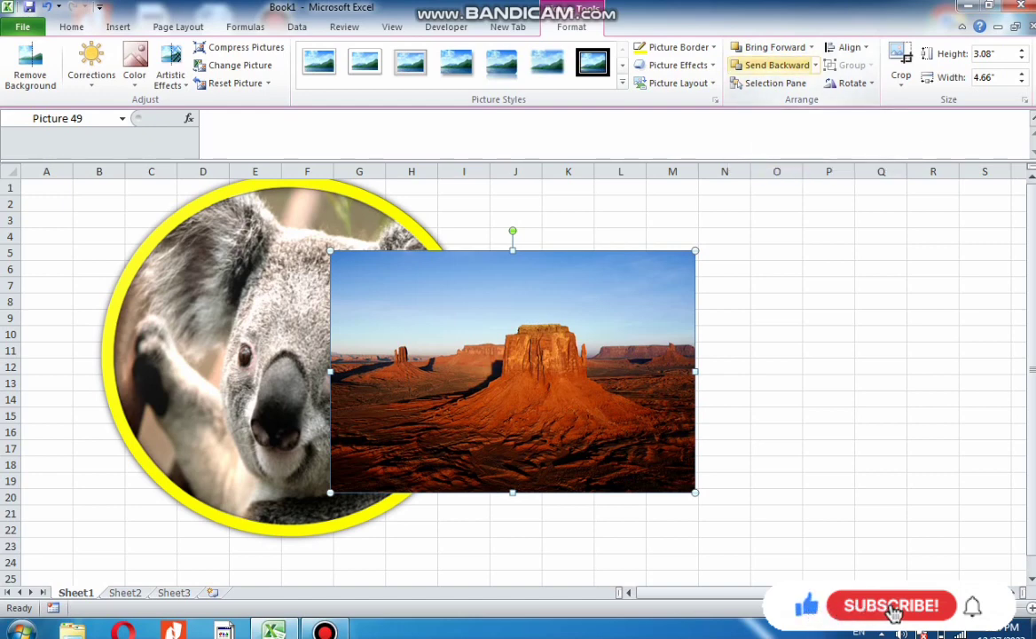
Send the desert picture backward, move it left over the koala, and bring it forward again
left_click(776, 65)
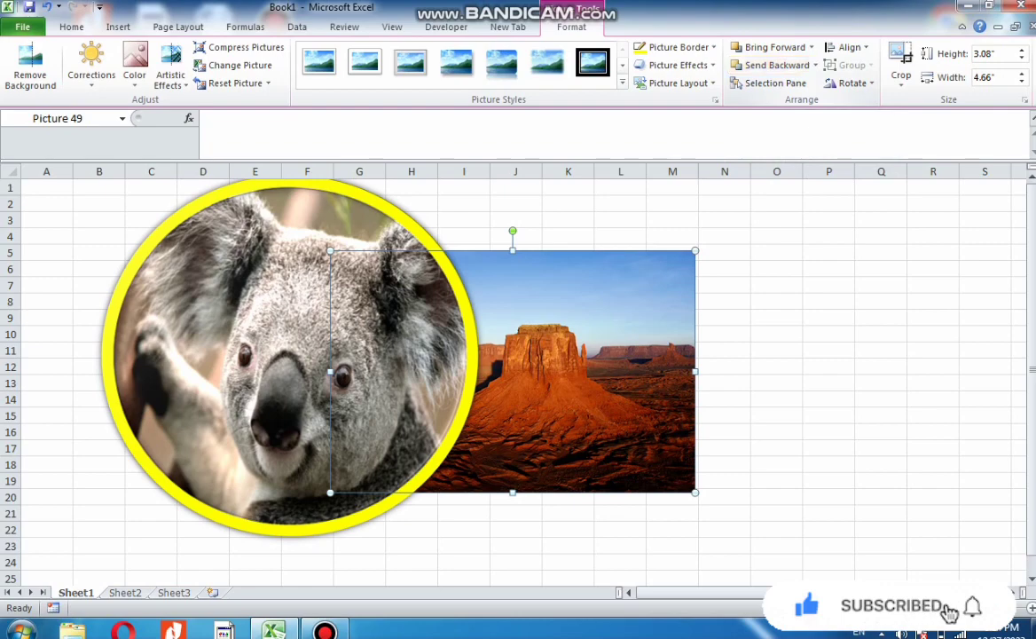
left_click_drag(613, 391, 412, 391)
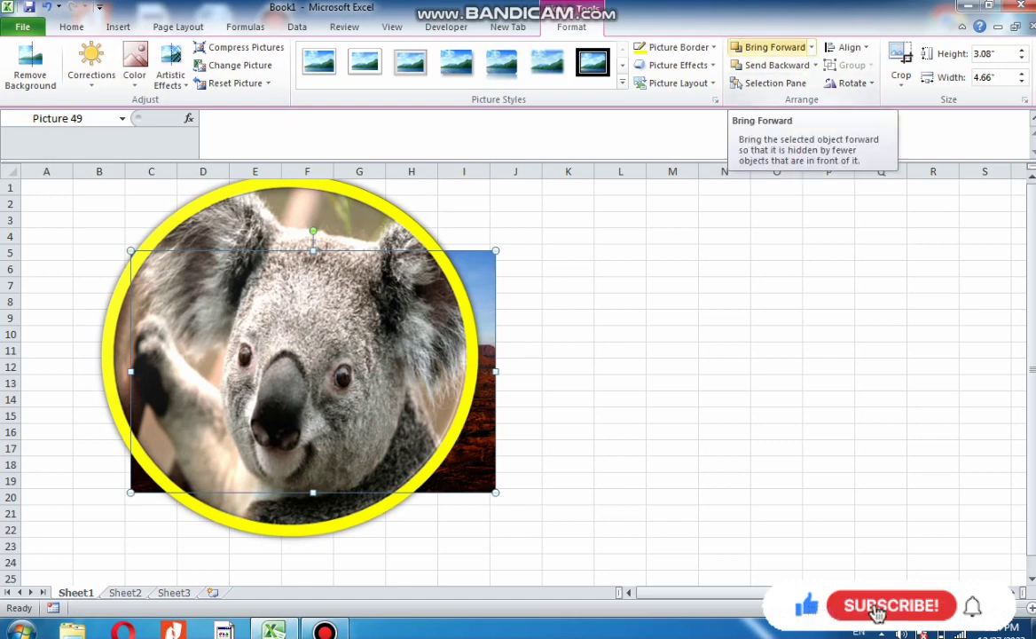
left_click(768, 47)
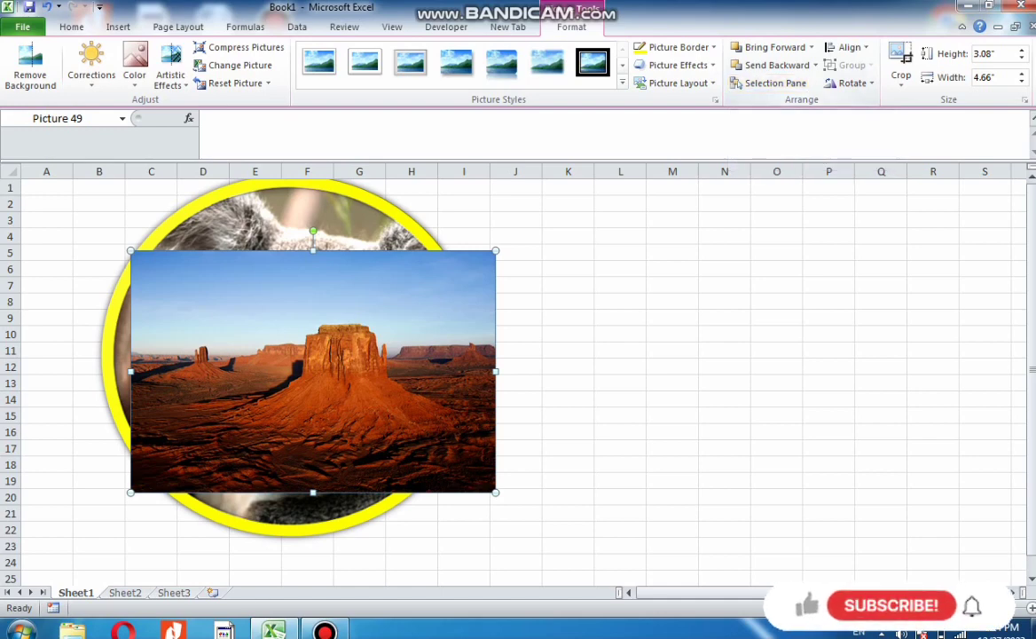
Try to send the desert picture to the back behind the koala
left_click(679, 47)
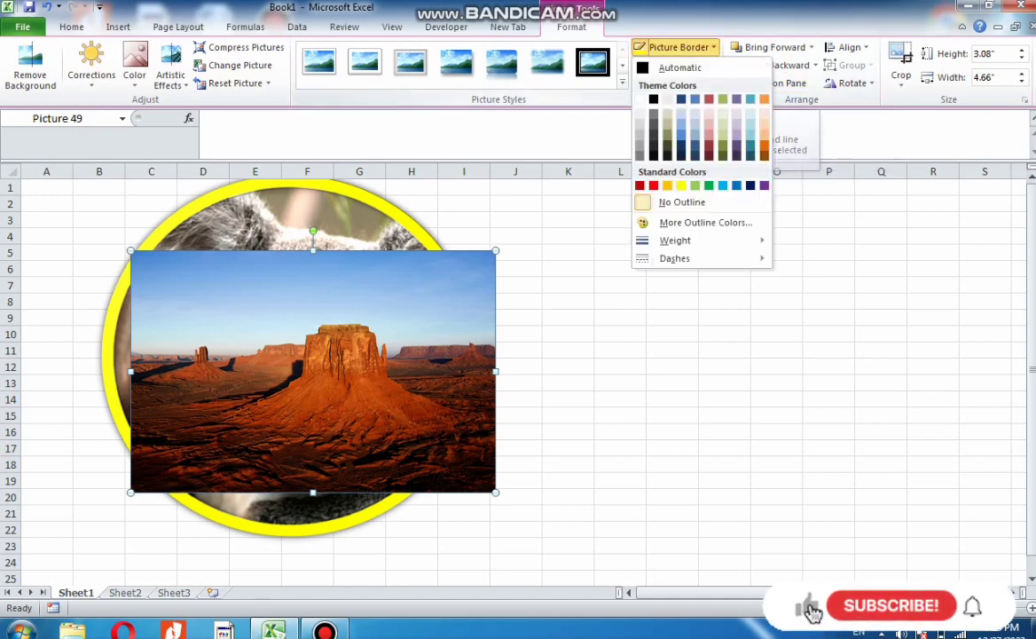
left_click(811, 47)
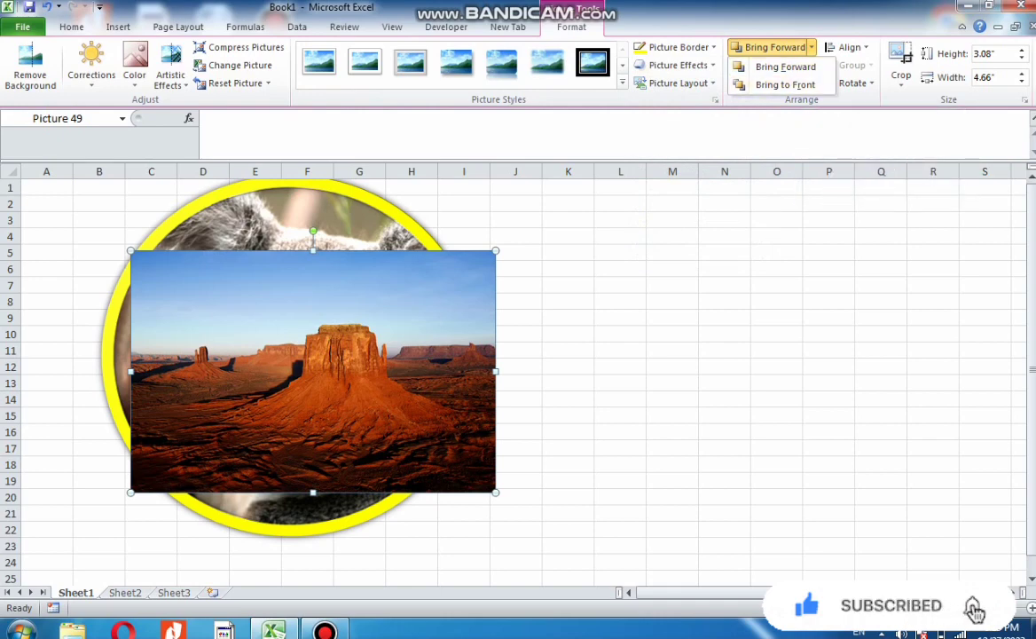
left_click(811, 47)
left_click(815, 64)
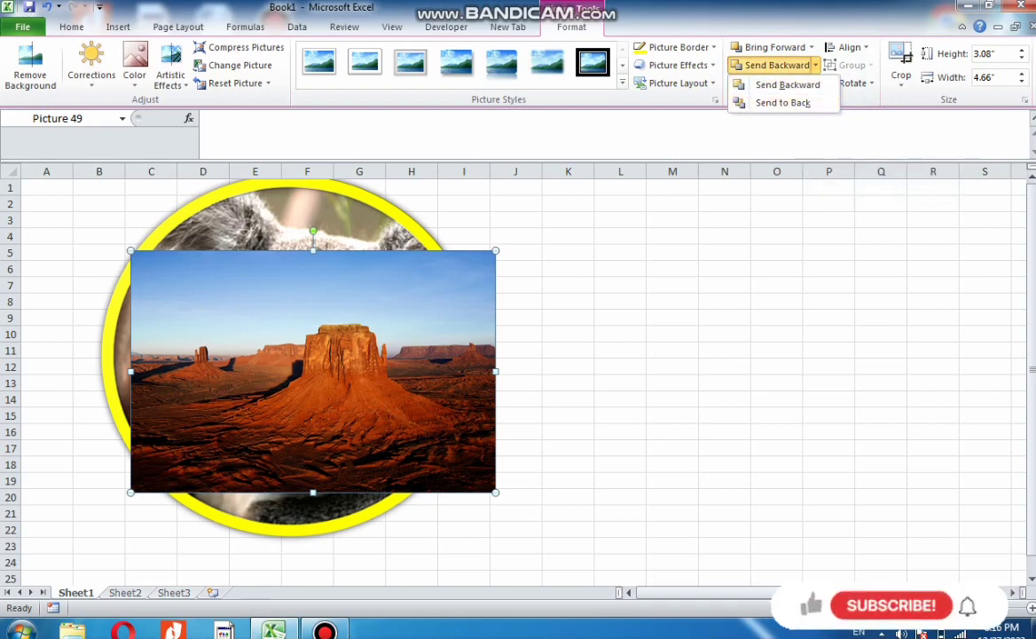
left_click(783, 103)
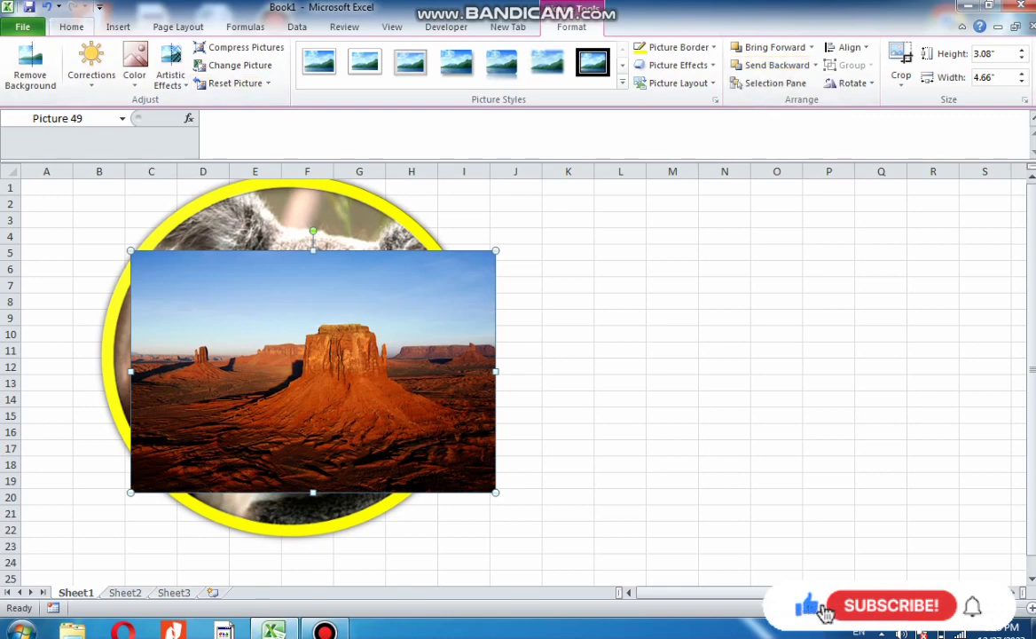
Insert the Jellyfish sample picture into the sheet
left_click(118, 27)
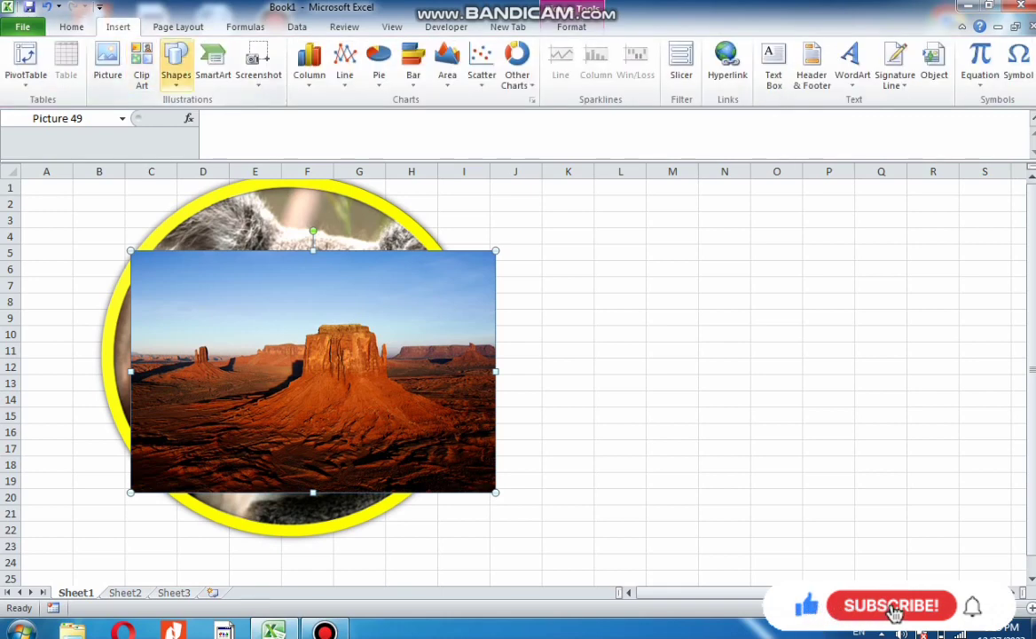
left_click(108, 67)
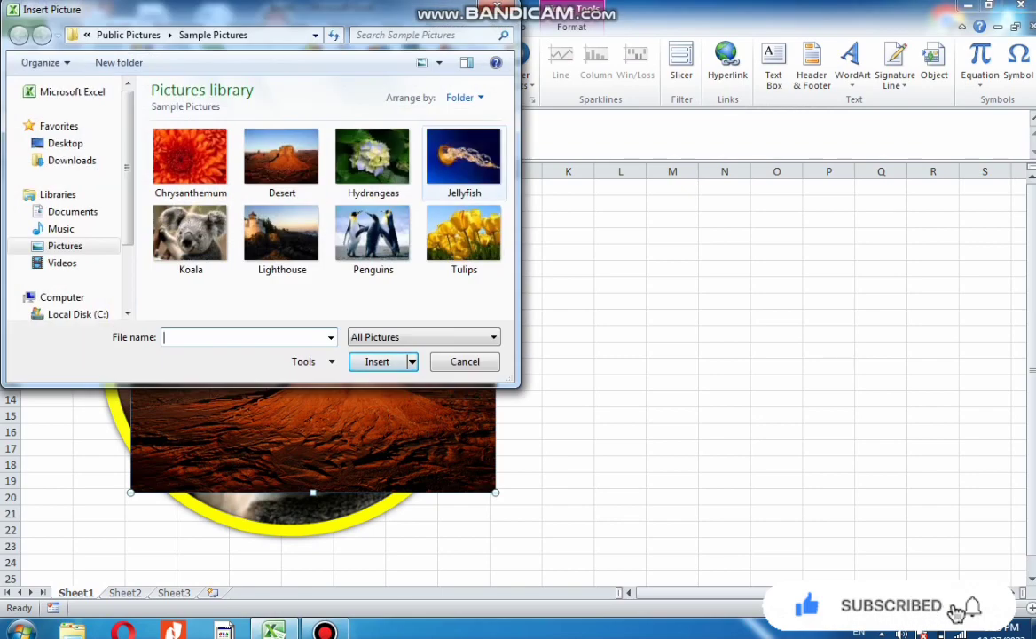
left_click(463, 157)
key("Return")
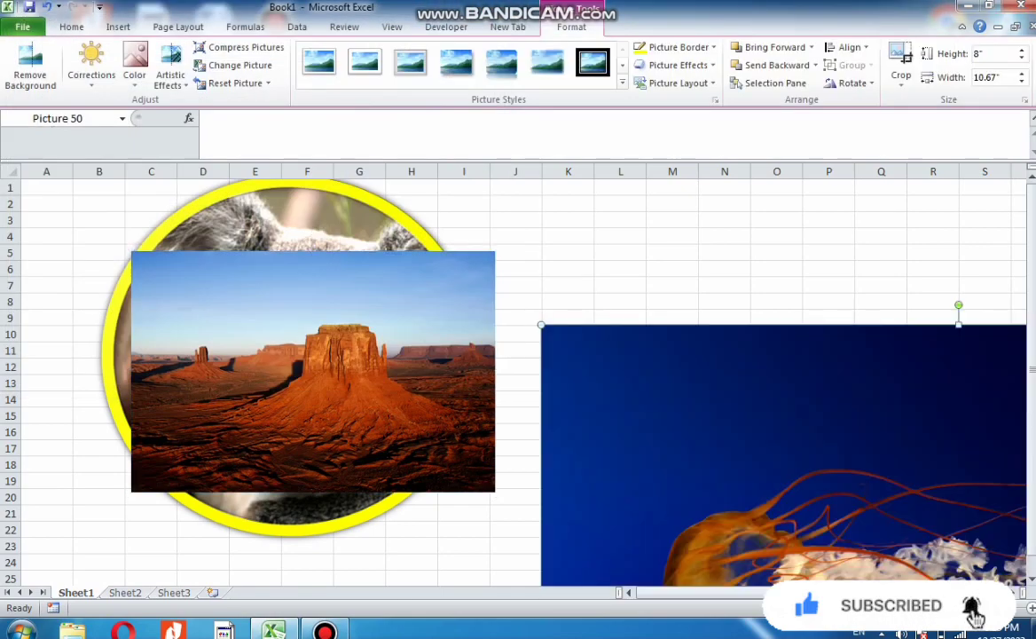
Resize the jellyfish picture to about 3.97 by 4.67 inches and move it over the desert's right side
left_click_drag(958, 325, 534, 193)
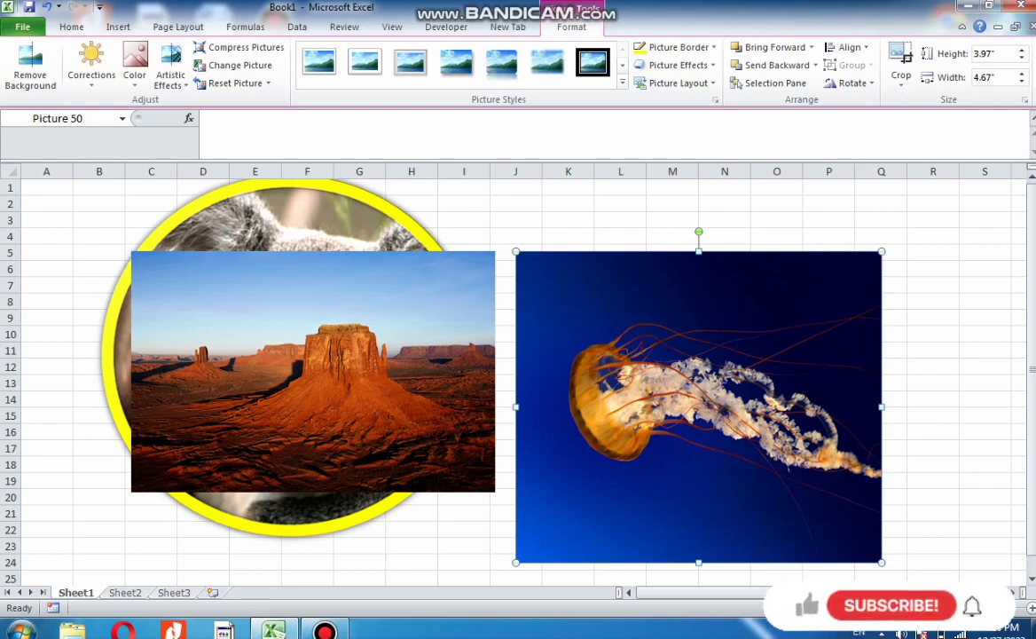
left_click_drag(698, 407, 493, 360)
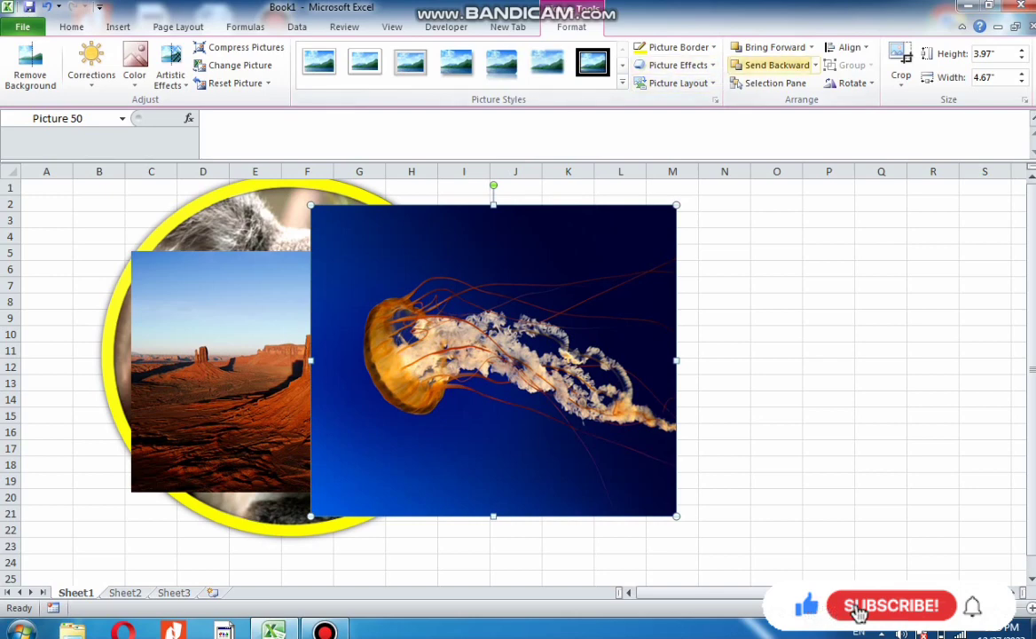
Send the jellyfish picture to the back, nudge it slightly left, and deselect it
left_click(815, 65)
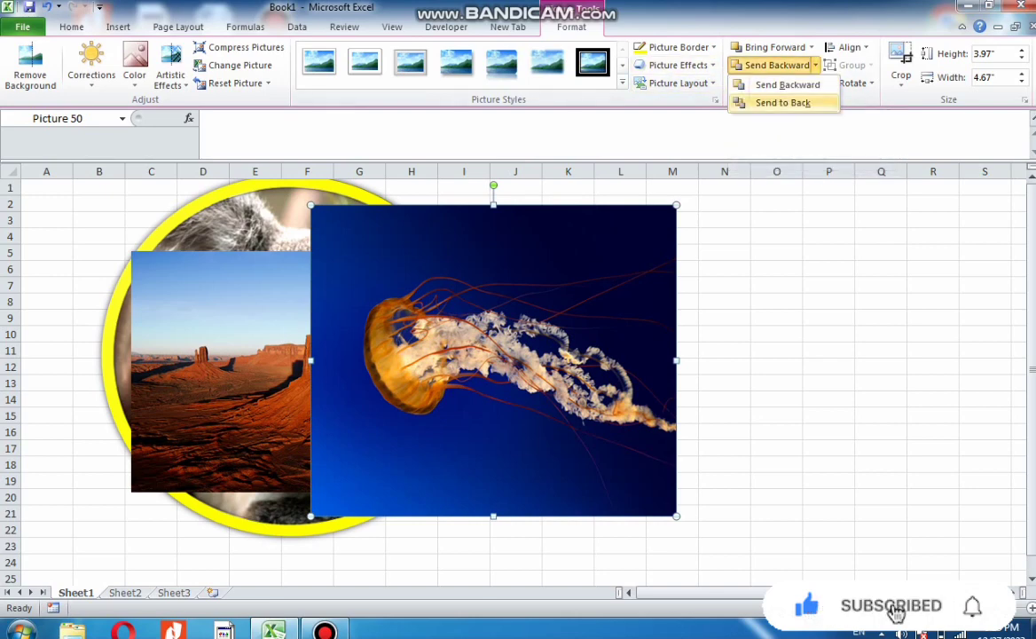
left_click(791, 103)
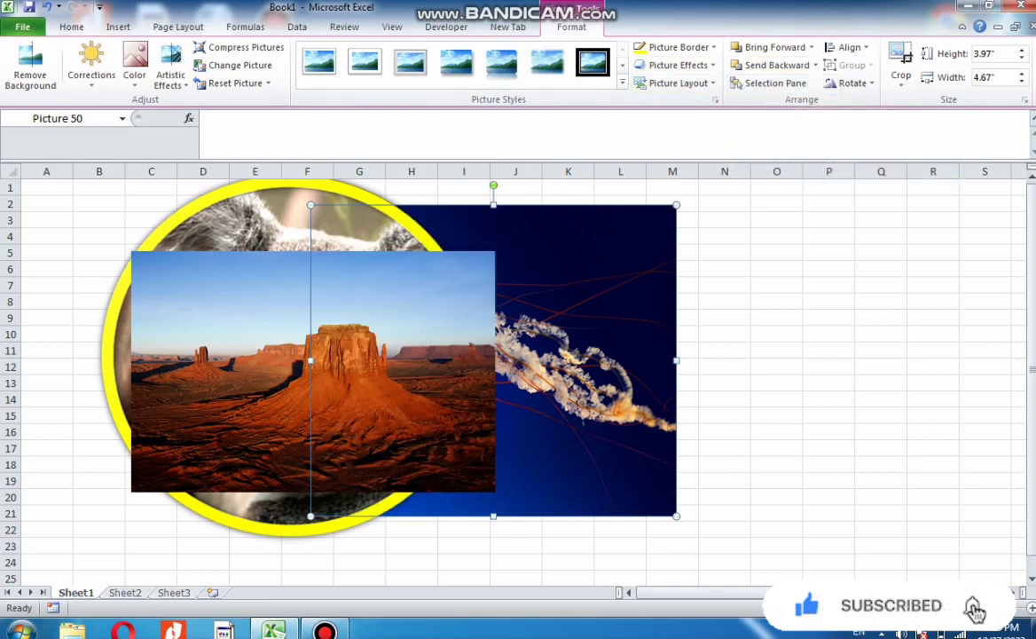
left_click_drag(585, 328, 554, 336)
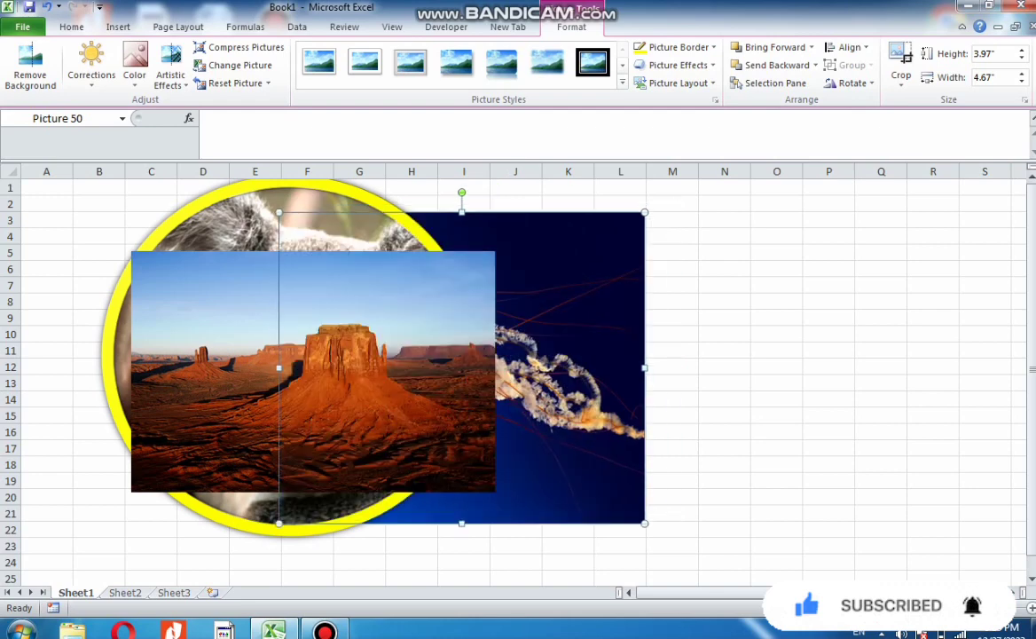
left_click(778, 384)
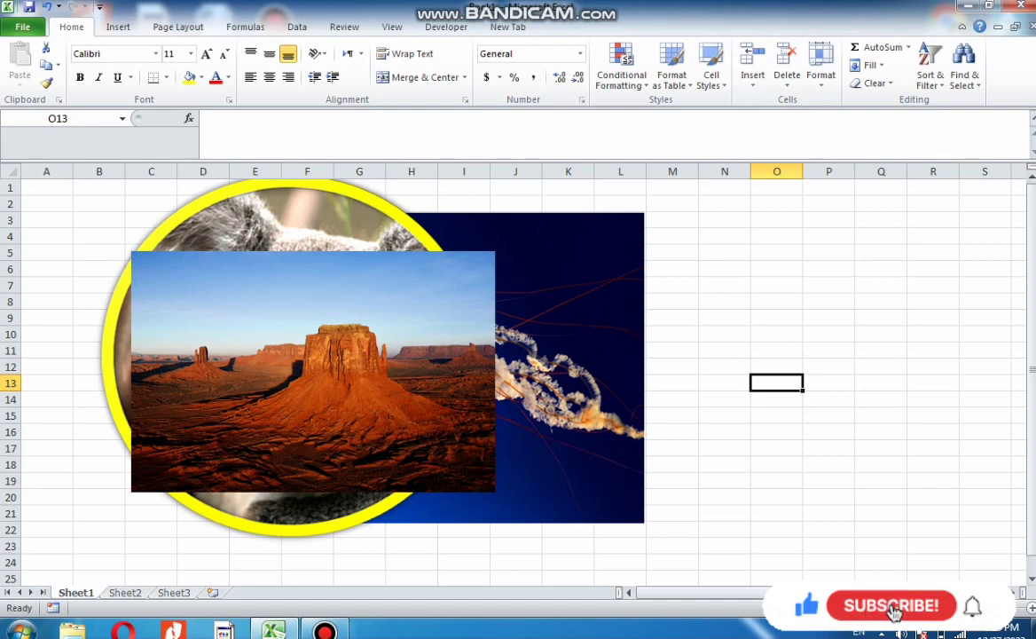
Bring the jellyfish picture to the front of all objects
left_click(568, 292)
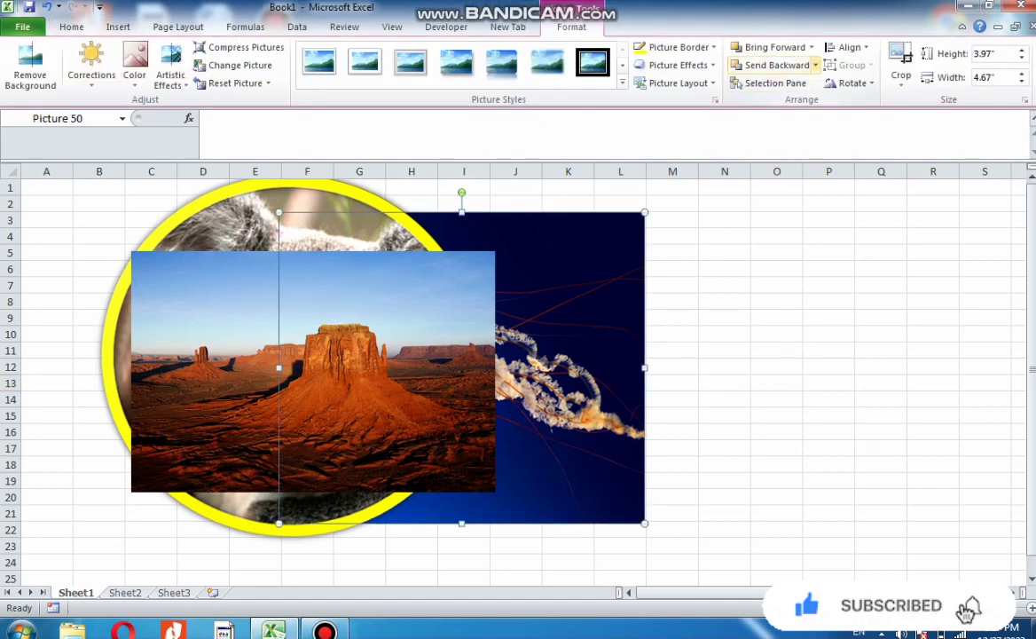
left_click(815, 65)
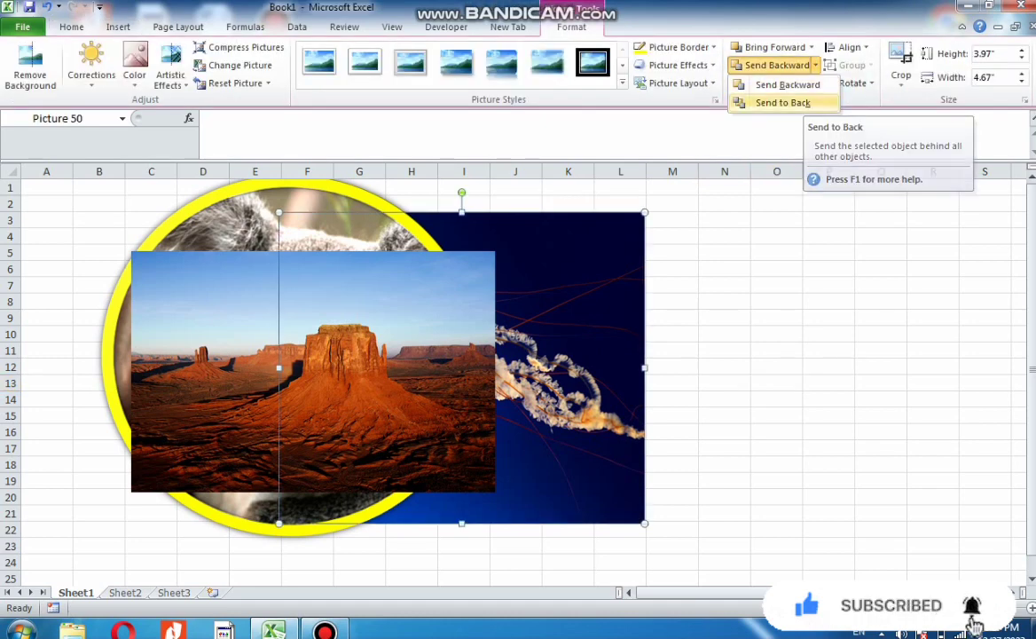
left_click(811, 47)
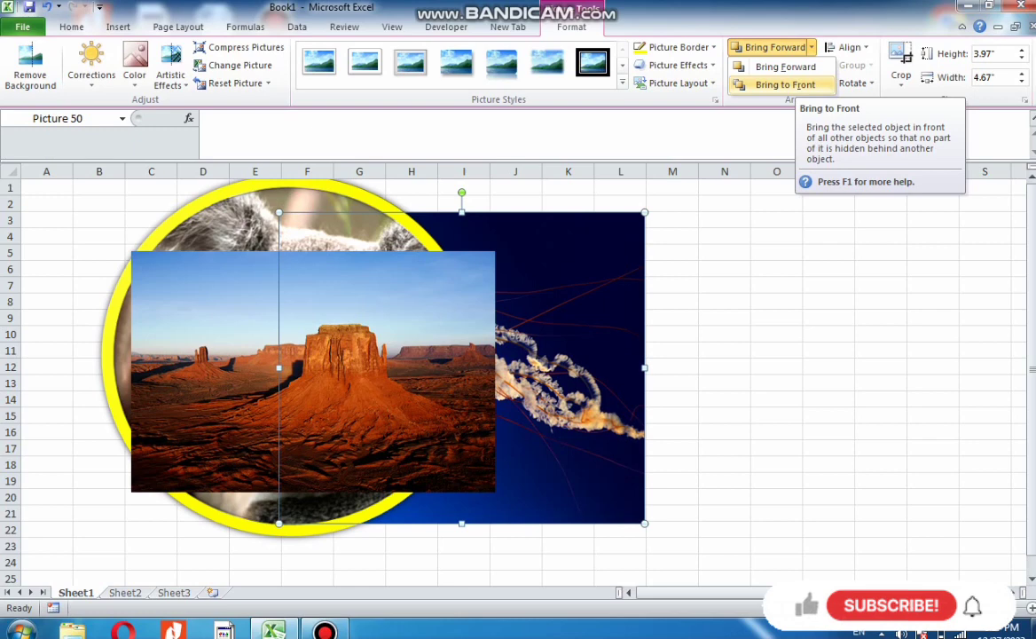
left_click(792, 85)
left_click(776, 268)
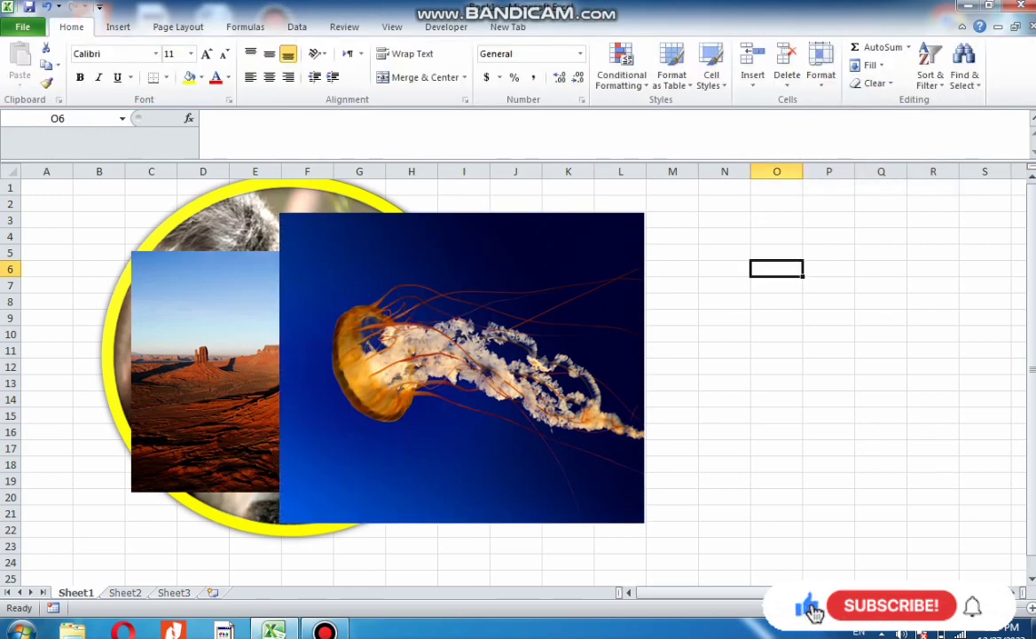
Open the Selection Pane and hide Picture 50, Picture 49 and Picture 1
left_click(462, 367)
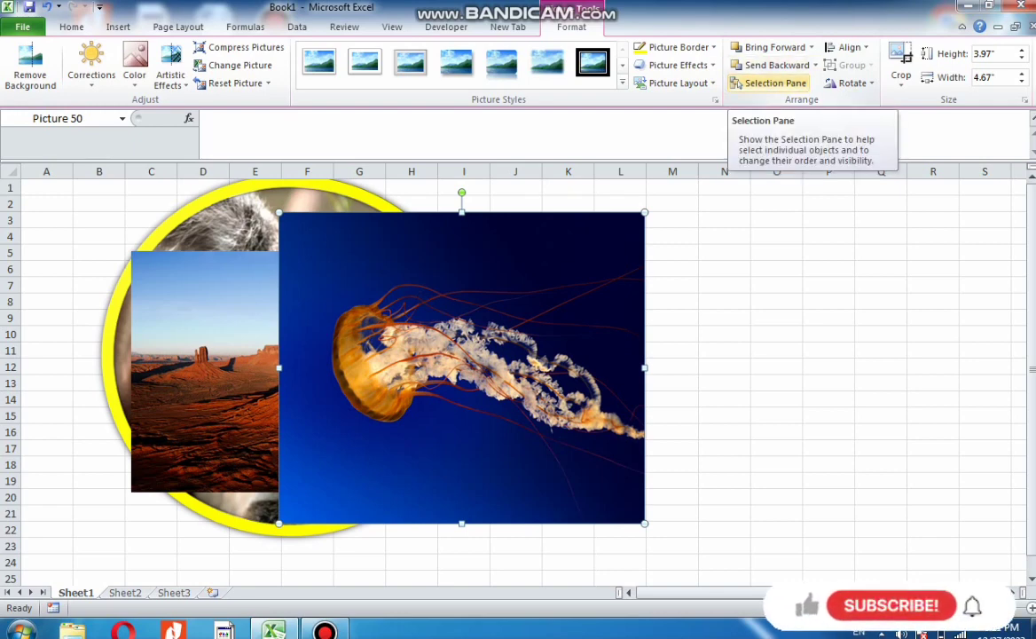
left_click(770, 82)
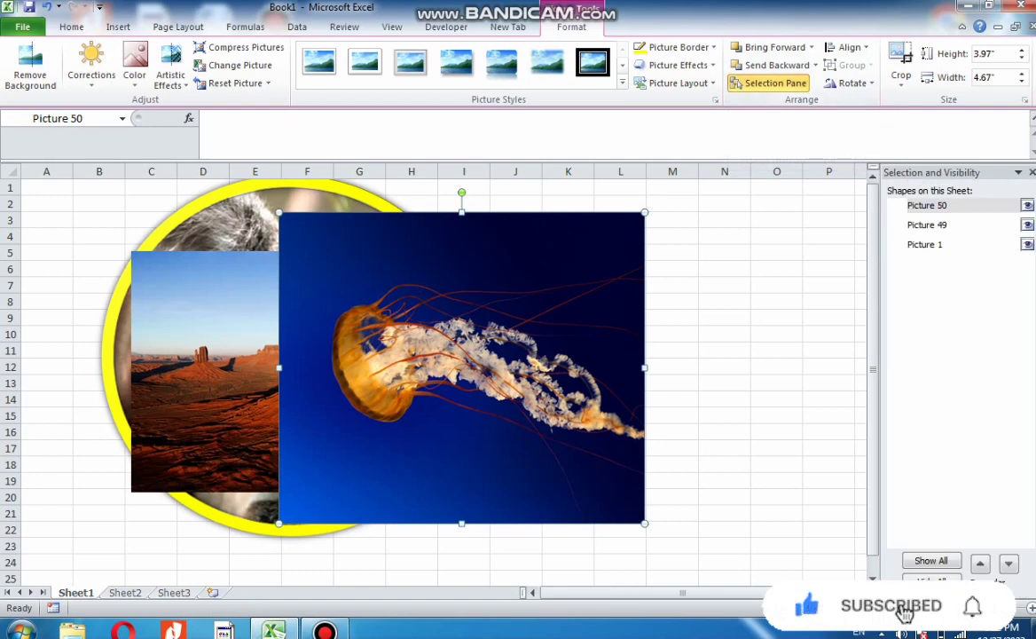
left_click(1027, 206)
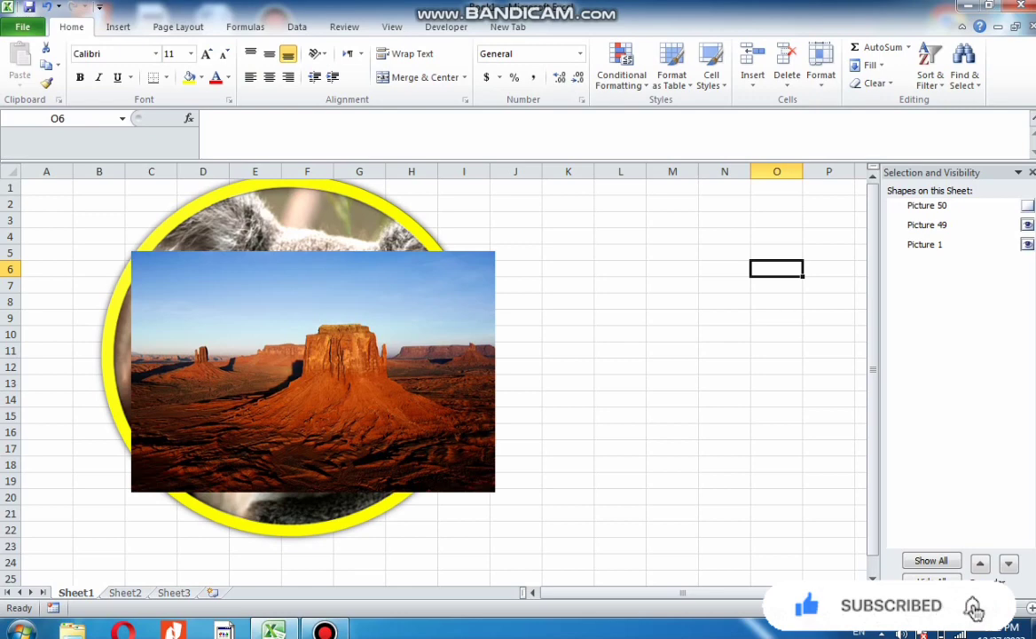
left_click(1028, 225)
left_click(1028, 244)
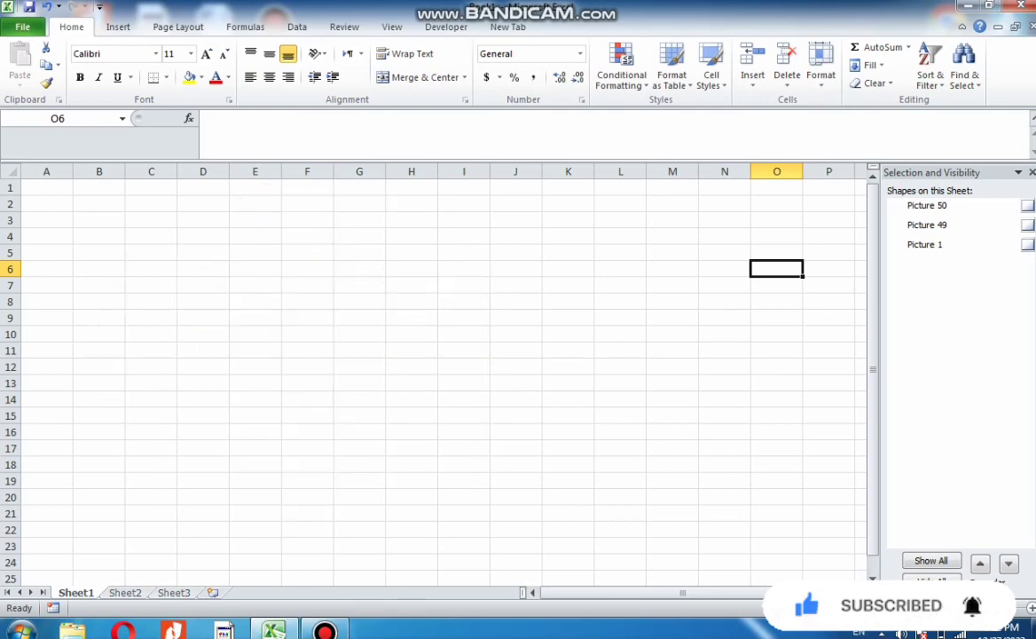
Show Picture 50, Picture 49 and Picture 1 again
left_click(1028, 205)
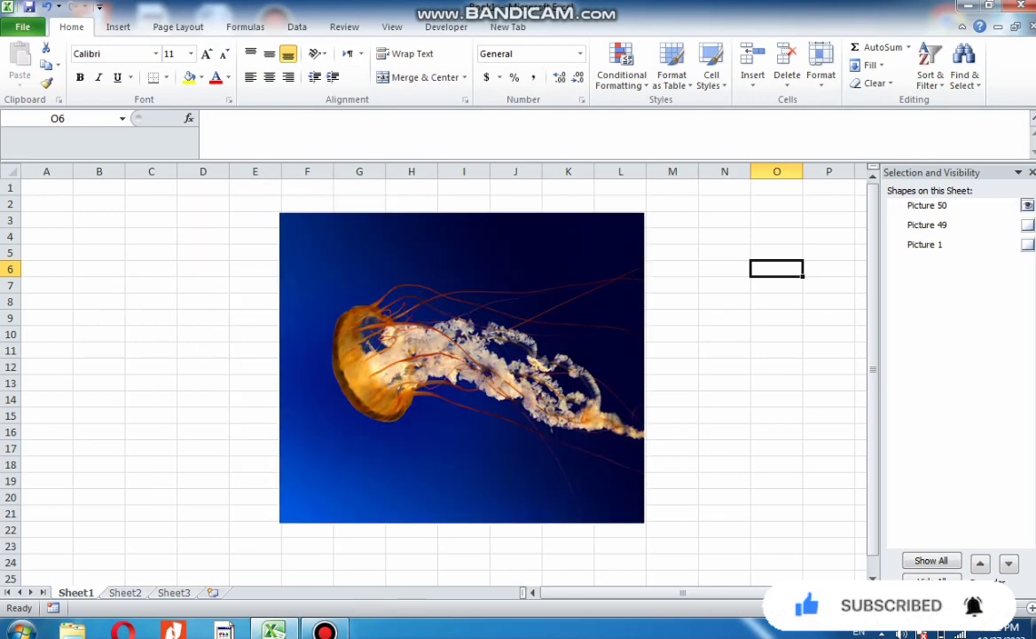
left_click(1028, 225)
left_click(1028, 244)
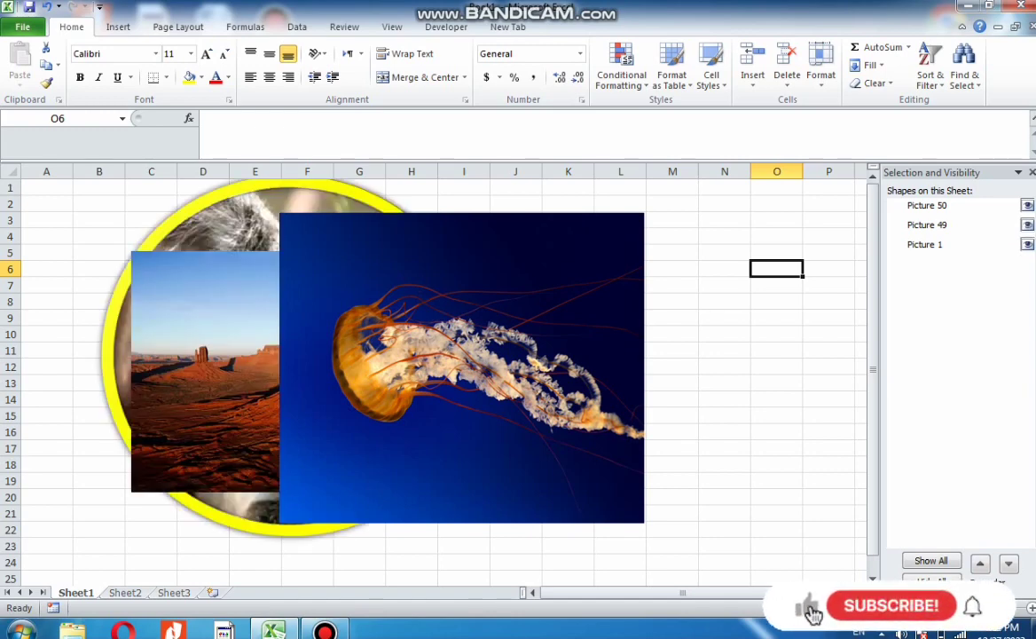
mouse_move(980, 607)
left_mouse_down()
mouse_move(1005, 608)
mouse_move(995, 608)
left_mouse_up()
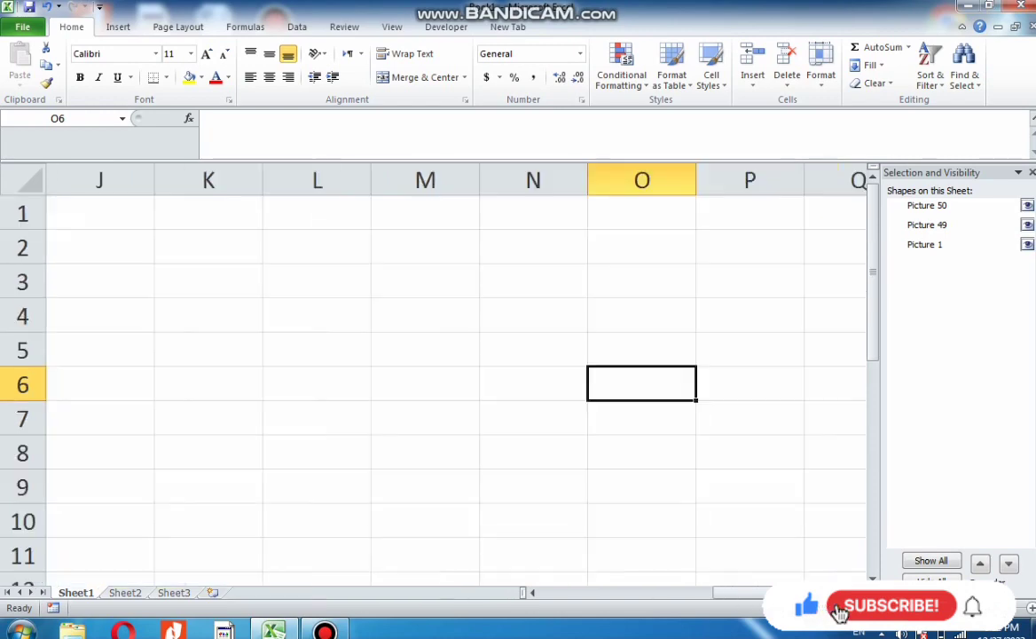
scroll(838, 612, "down", 5)
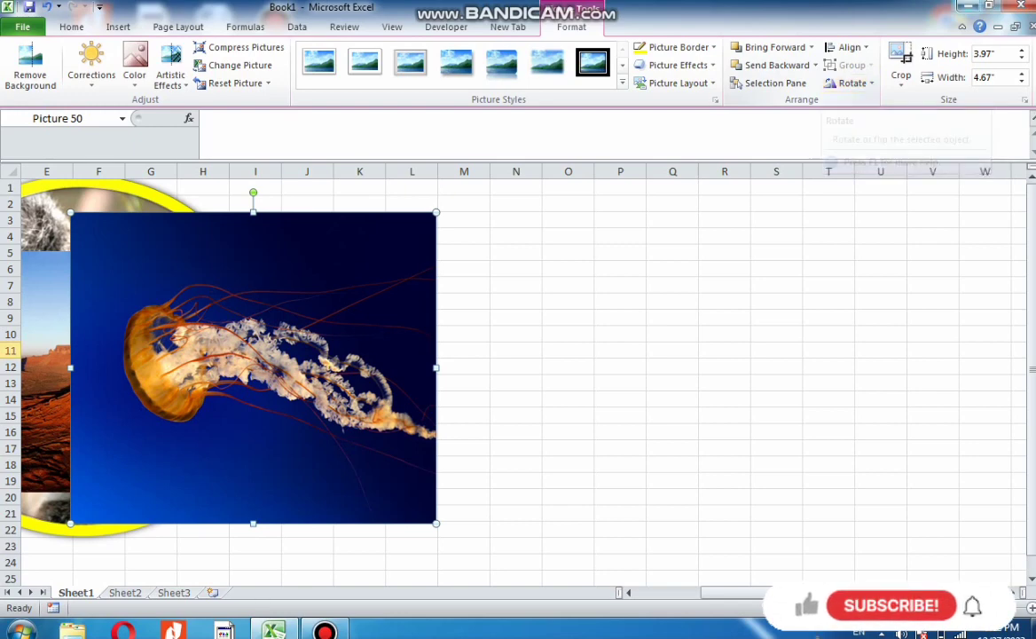
left_click(848, 47)
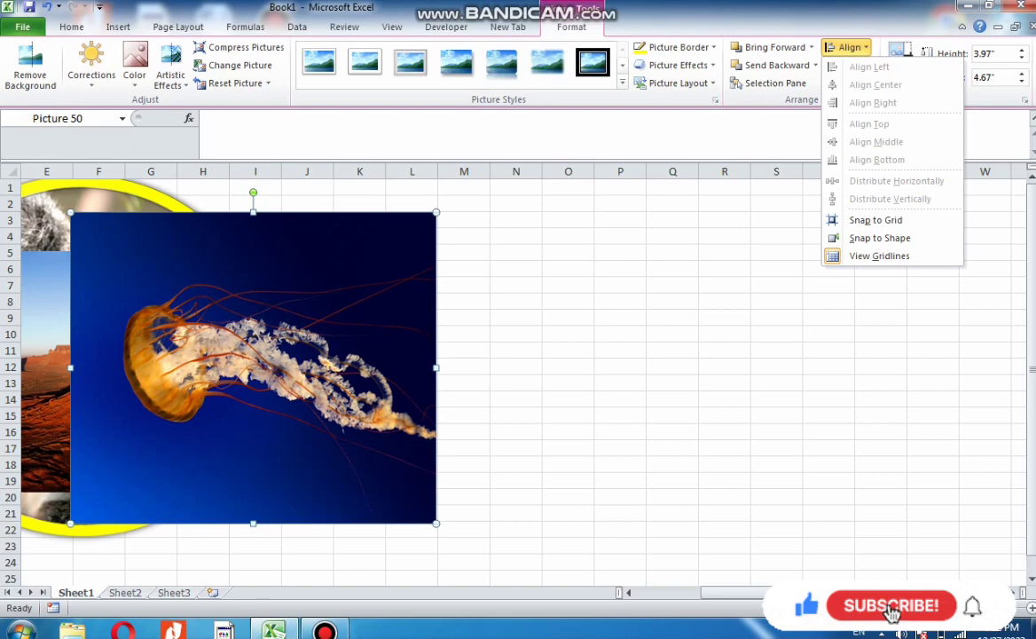
key("Escape")
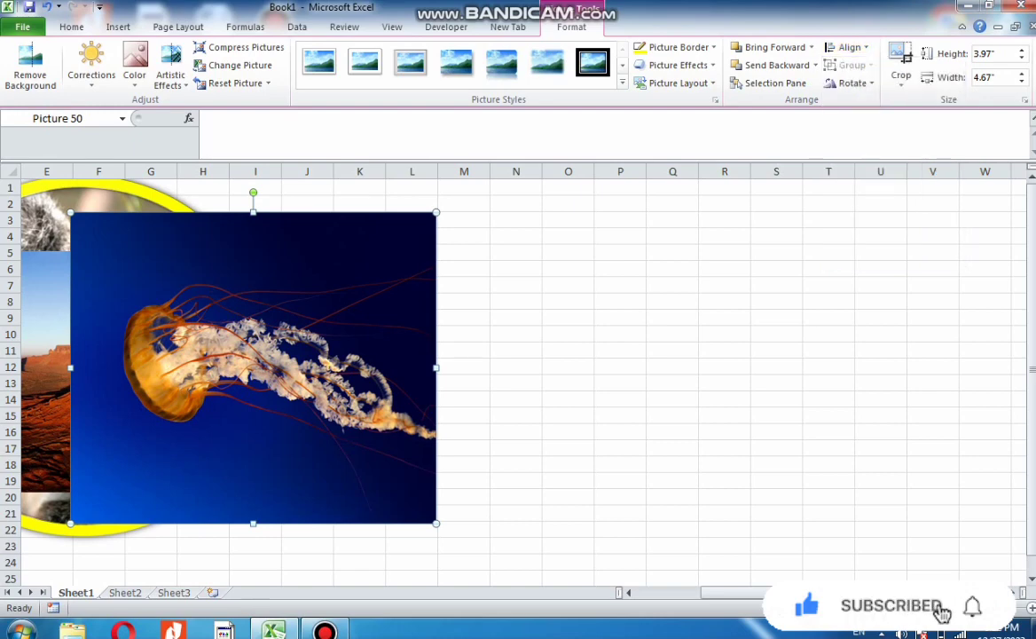
Move the jellyfish picture aside and place the desert picture to the right of the koala picture
left_click_drag(253, 367, 632, 340)
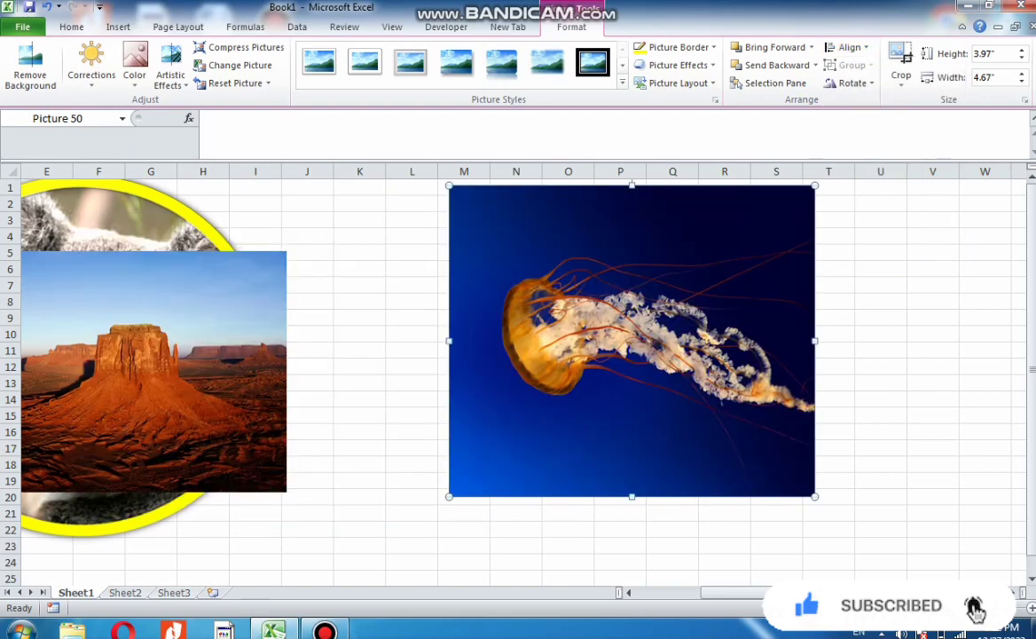
left_click_drag(151, 372, 321, 417)
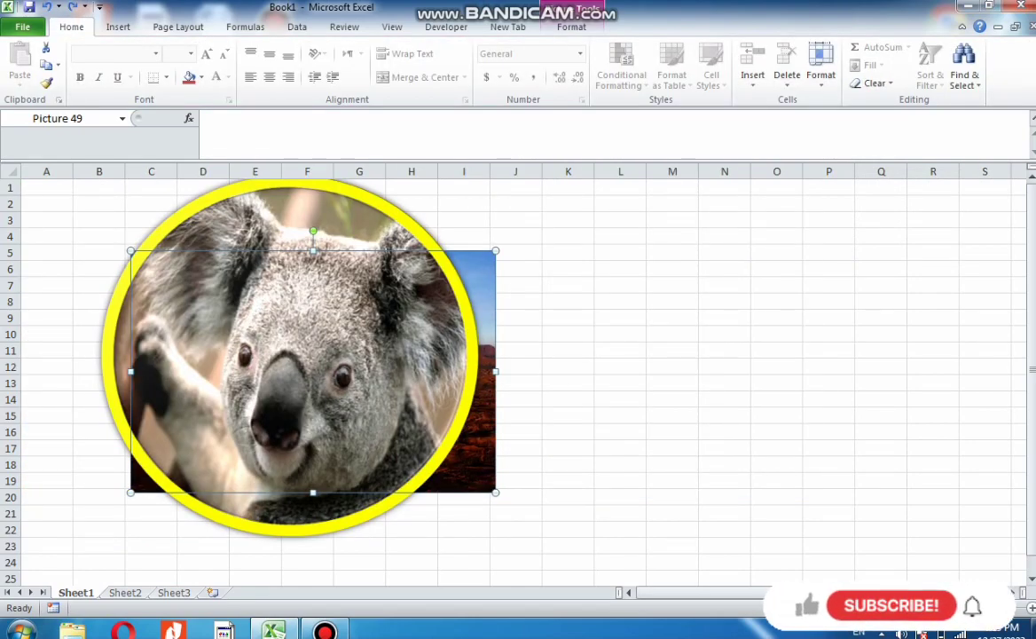
left_click(519, 317)
left_click_drag(487, 373, 850, 387)
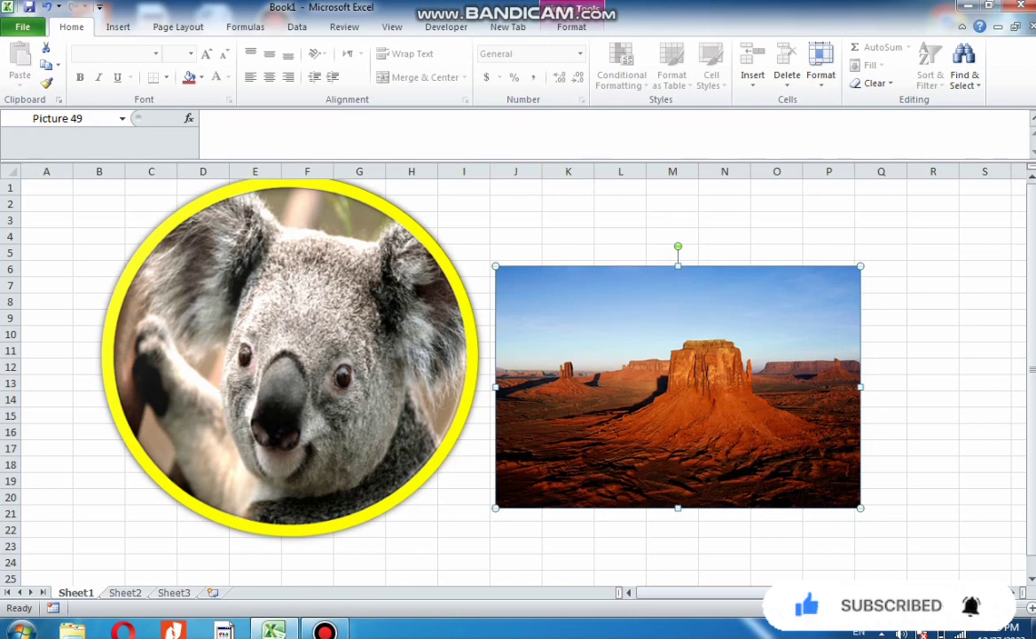
left_click(118, 27)
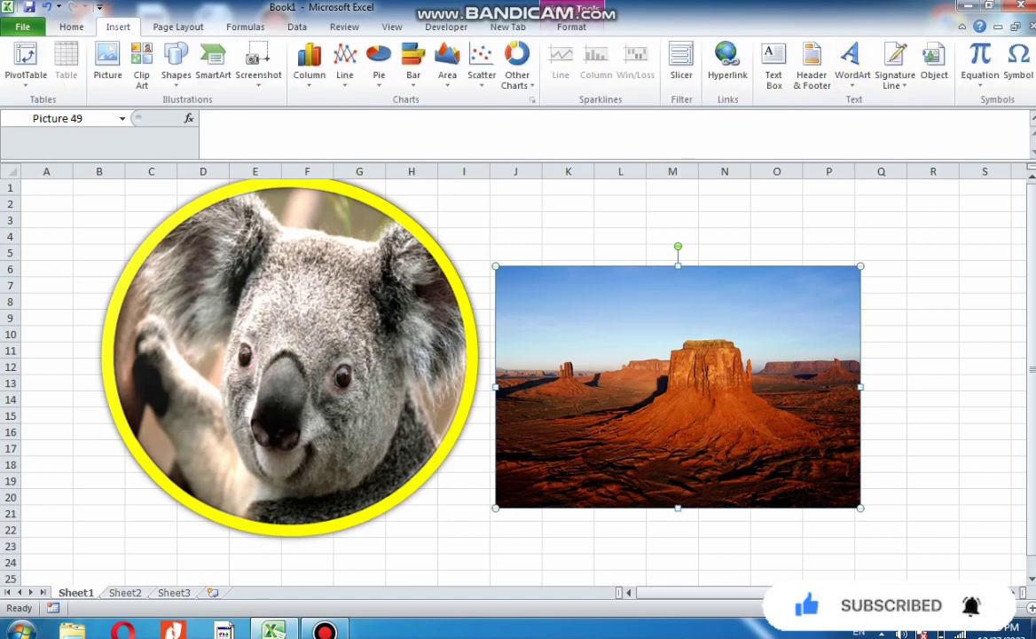
left_click(355, 329)
left_click(571, 26)
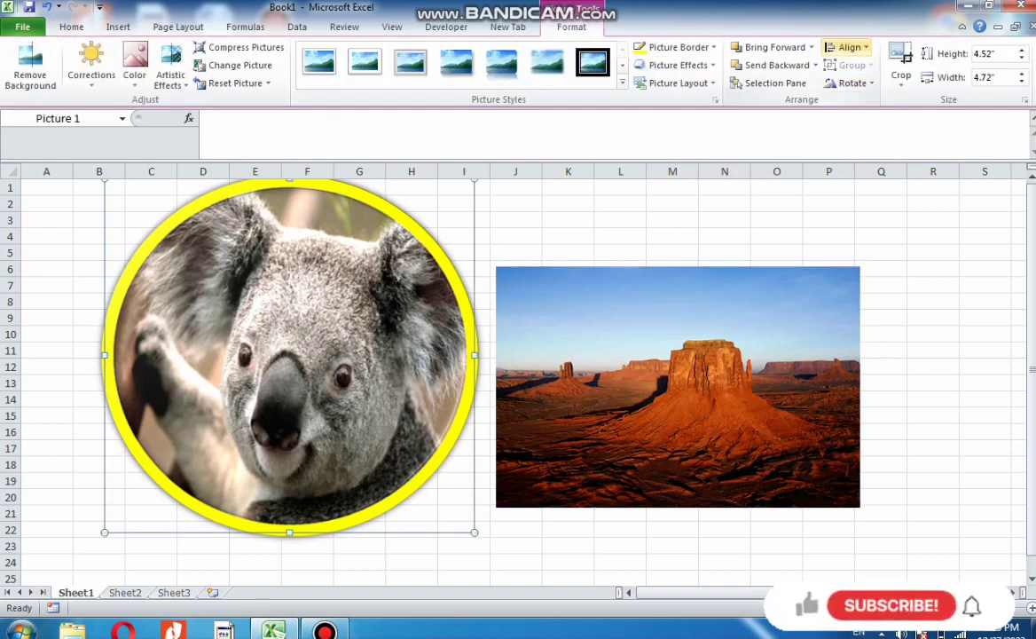
left_click(849, 47)
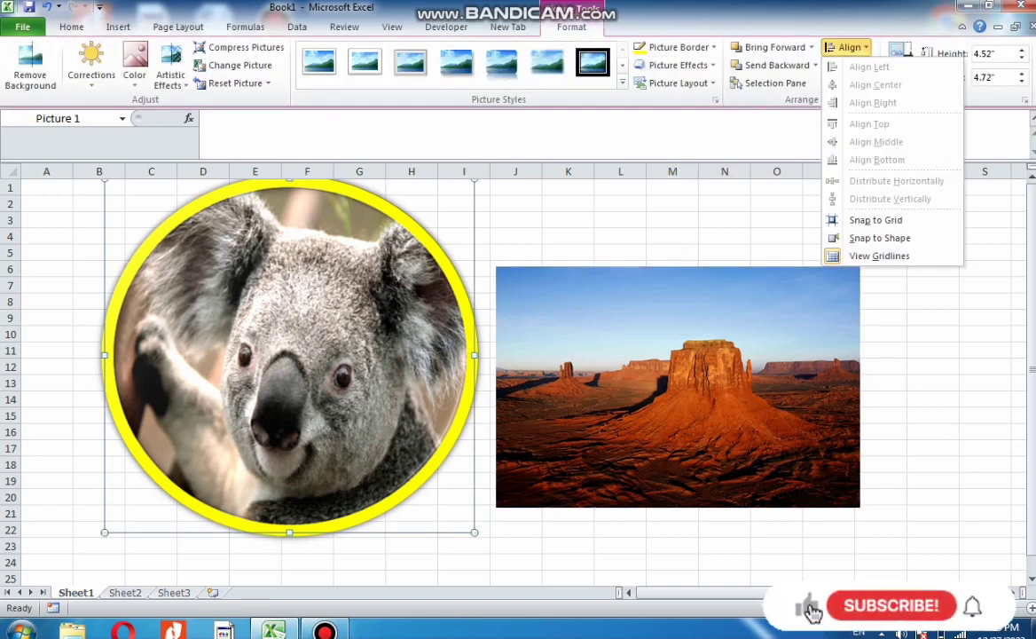
left_click(46, 220)
left_click(46, 220)
Select all pictures and align them left, then align their centres
left_click(266, 320)
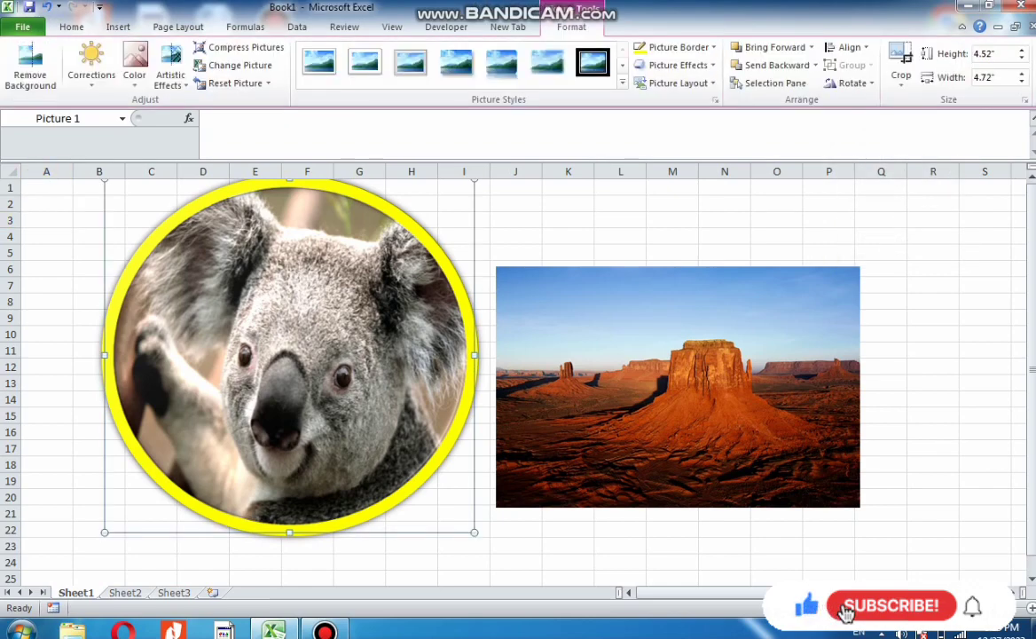
key("ctrl+a")
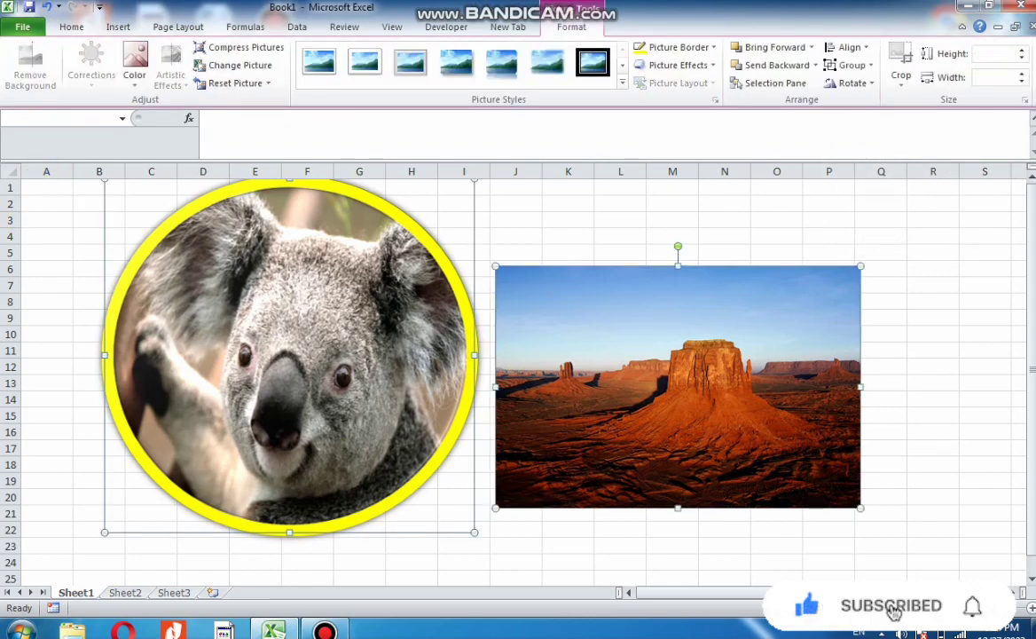
left_click(849, 47)
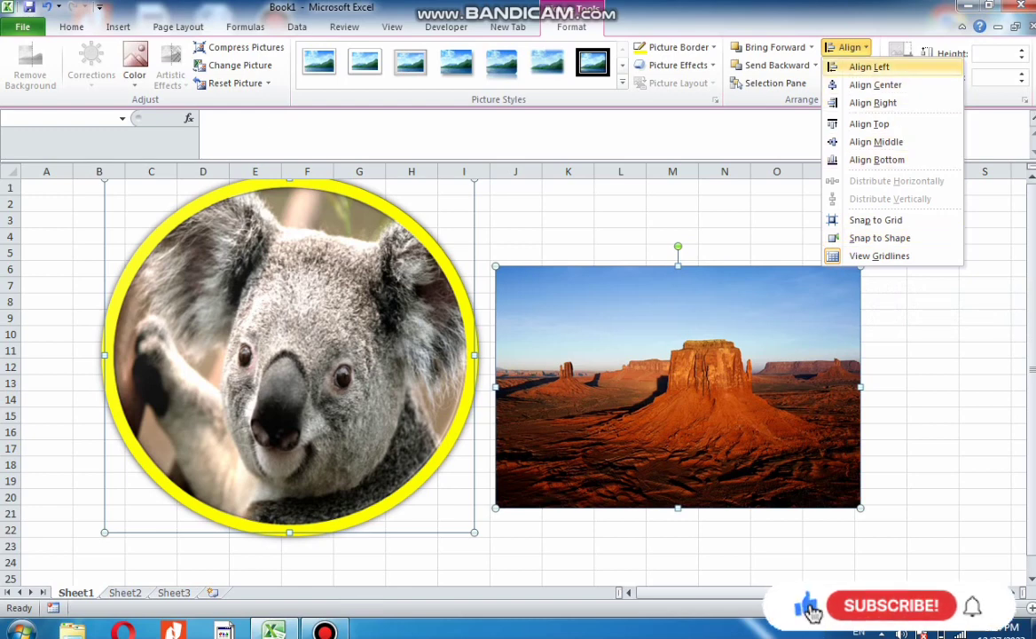
left_click(868, 66)
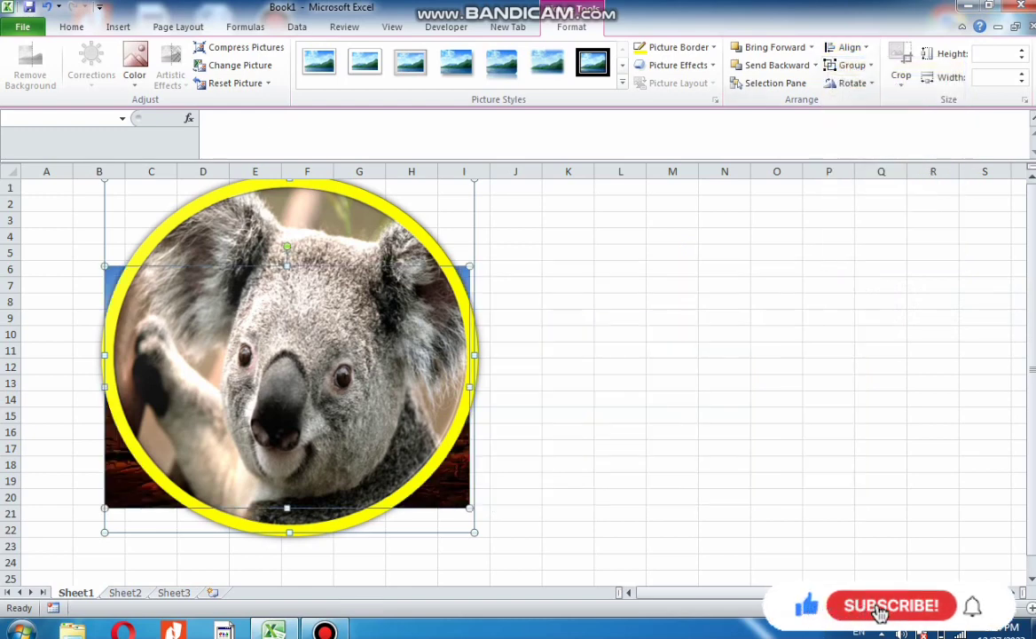
left_click(847, 47)
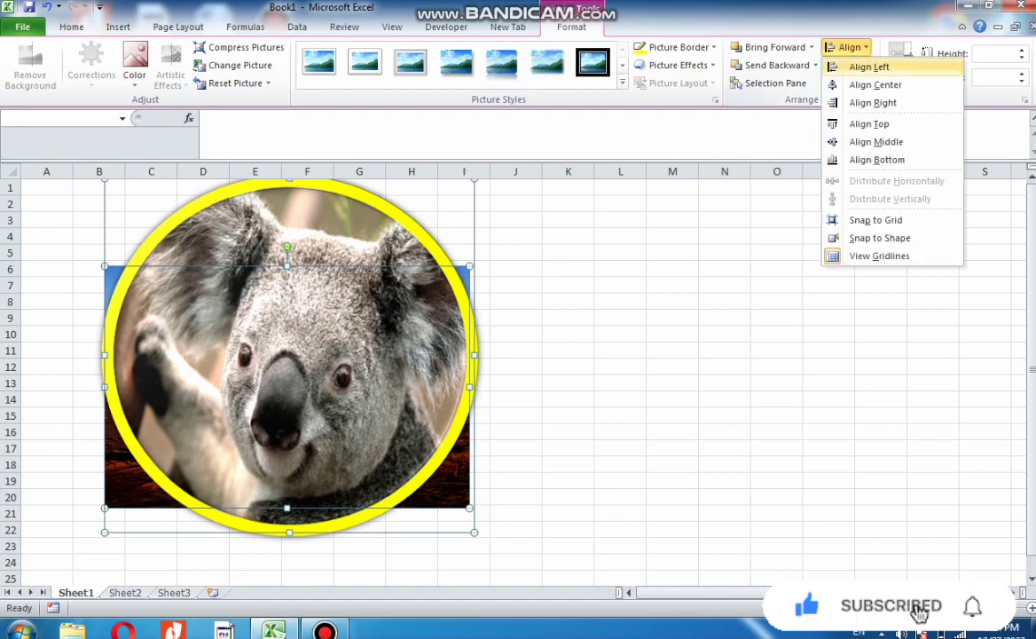
left_click(876, 85)
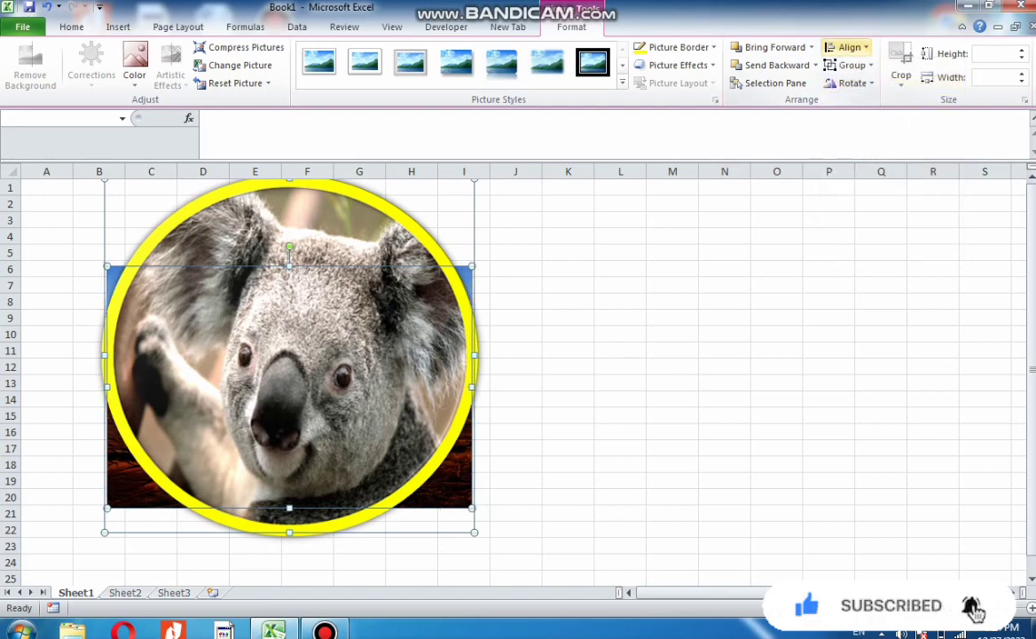
Align the selected pictures along their right edges, then along their bottom edges
left_click(847, 47)
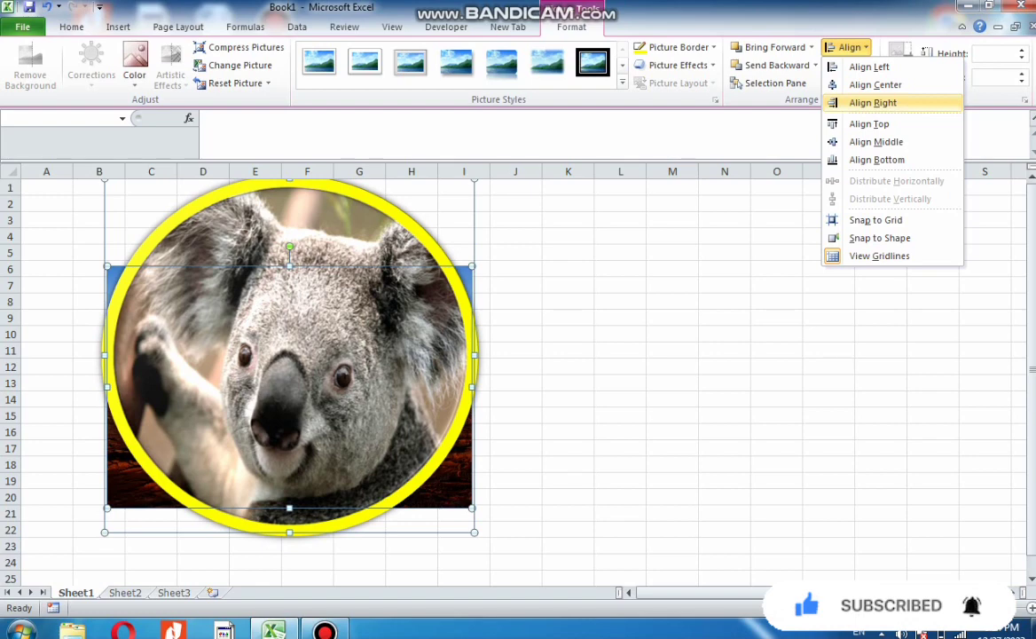
left_click(873, 102)
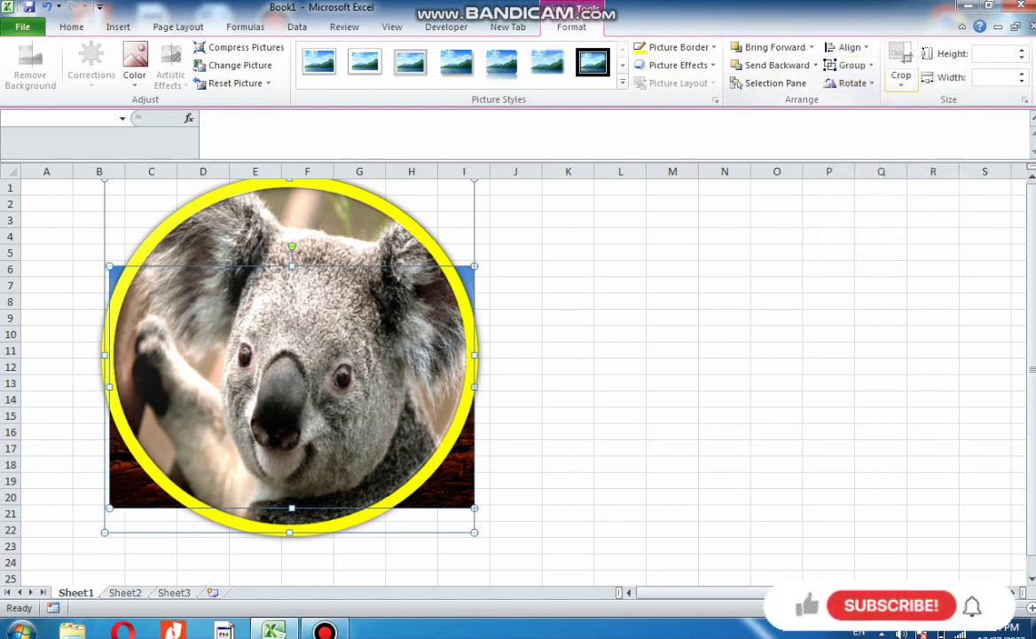
left_click(850, 47)
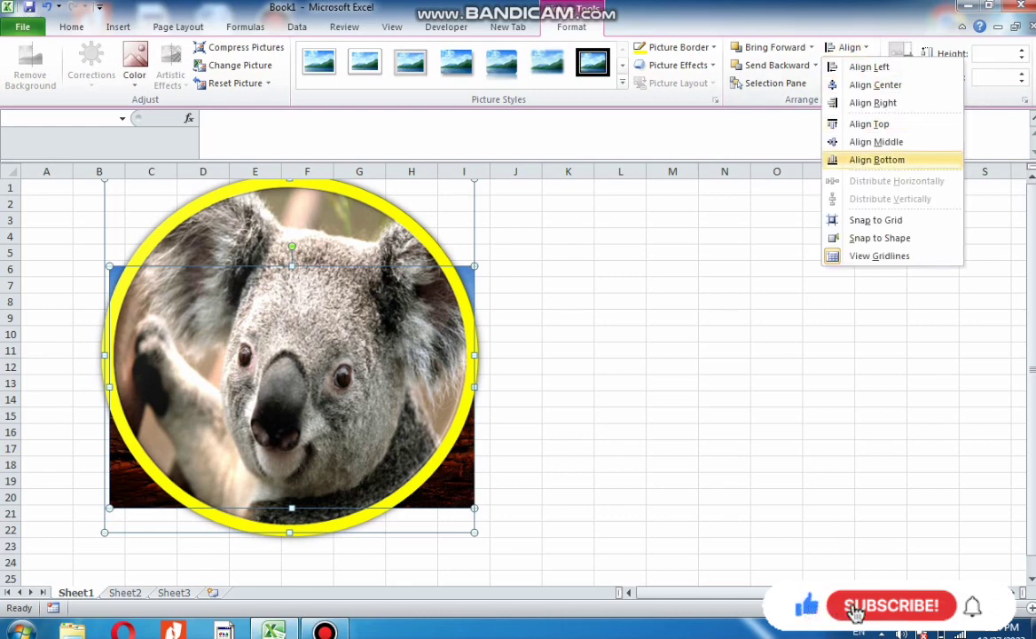
left_click(877, 159)
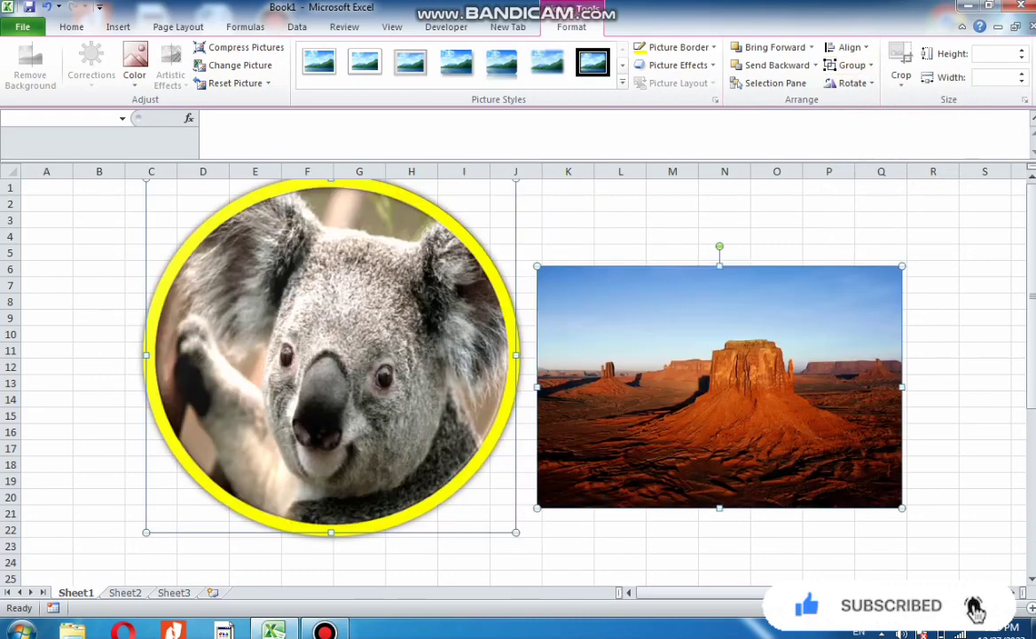
Group the koala and desert pictures, then select the desert and koala pictures individually within the group
left_click(852, 65)
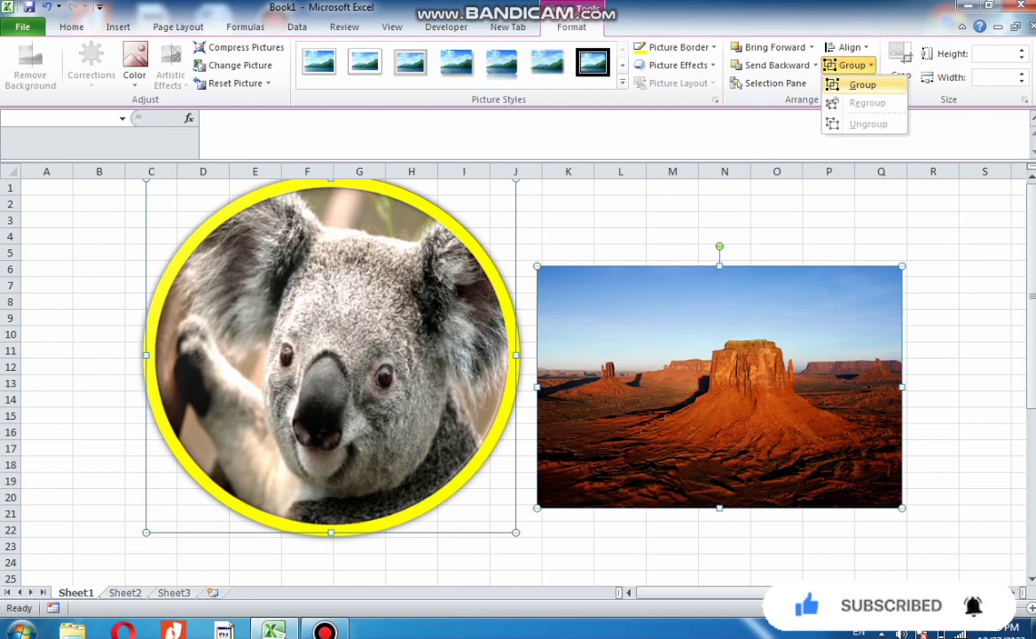
left_click(863, 85)
left_click(720, 386)
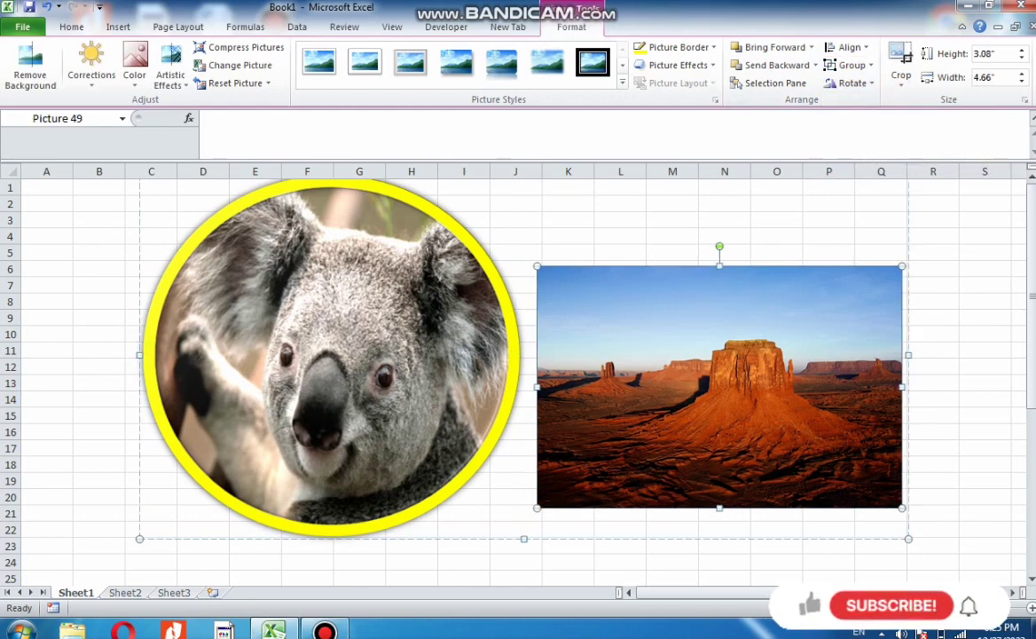
left_click(337, 372)
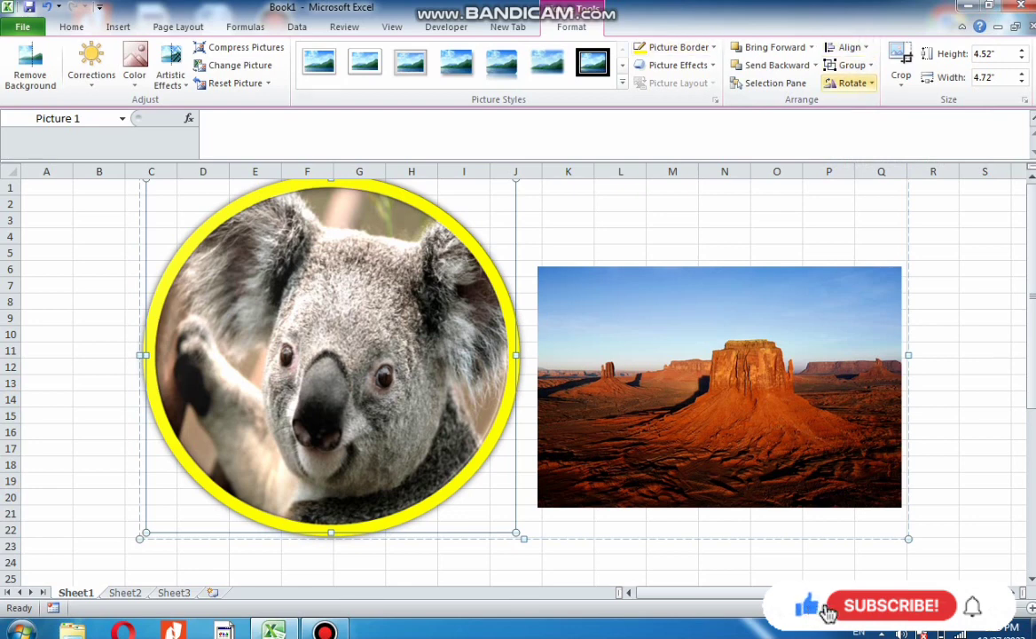
Make row 6 much taller and column B much wider beneath the koala picture
left_click(847, 47)
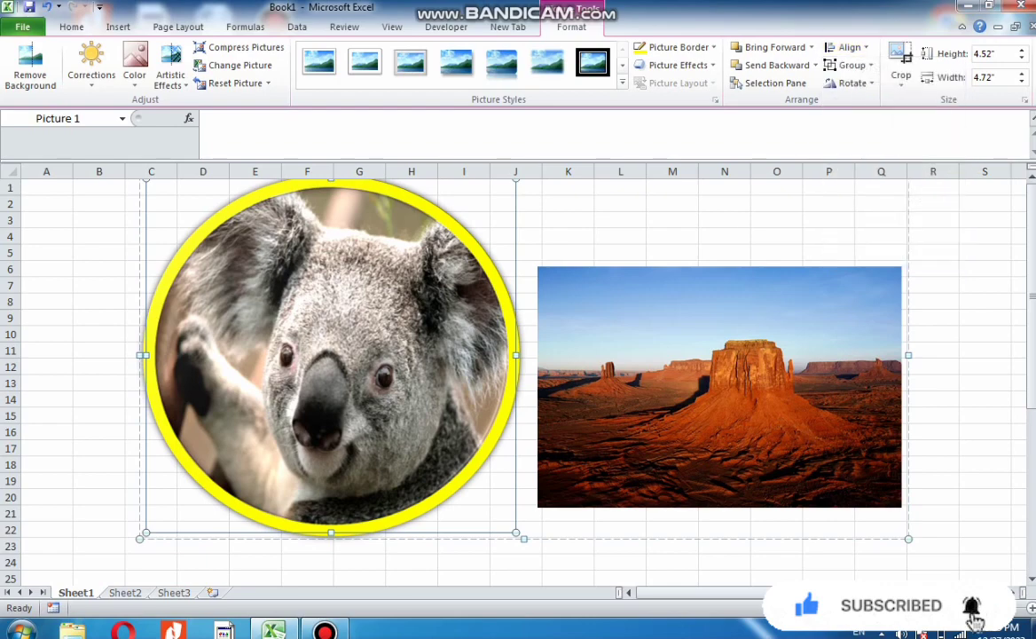
left_click_drag(10, 277, 11, 385)
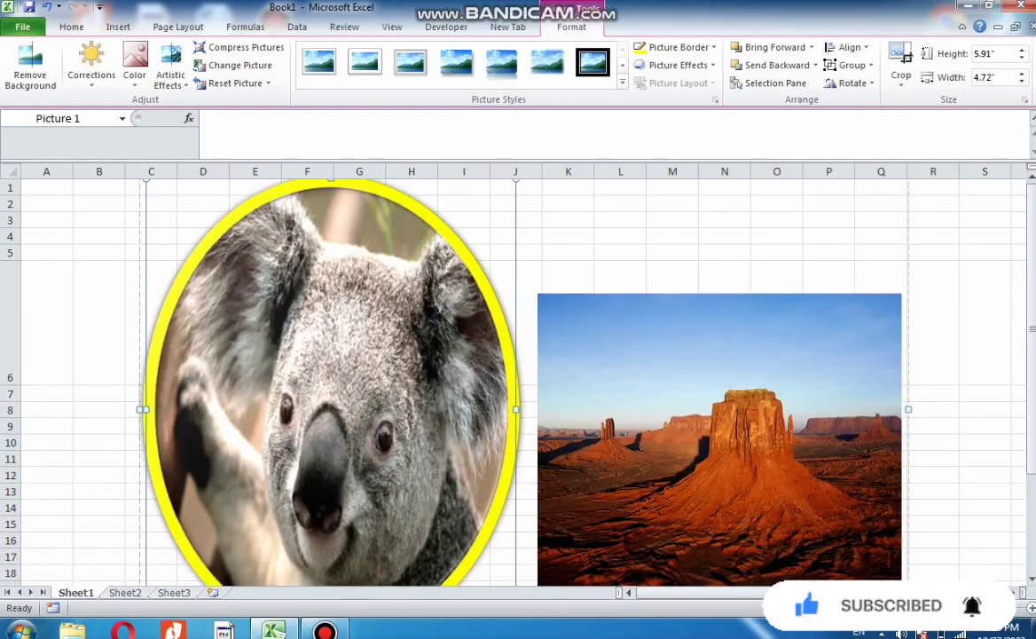
left_click_drag(125, 172, 385, 171)
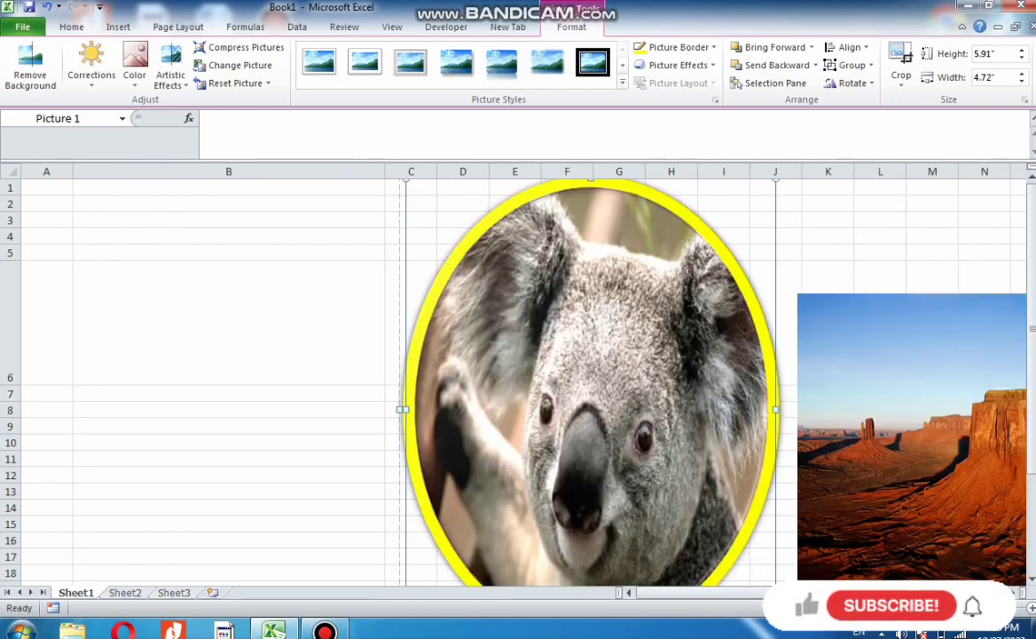
Resize the koala picture to 2.53" wide and 1.58" high, moving it up near row 4
left_click_drag(775, 409, 608, 409)
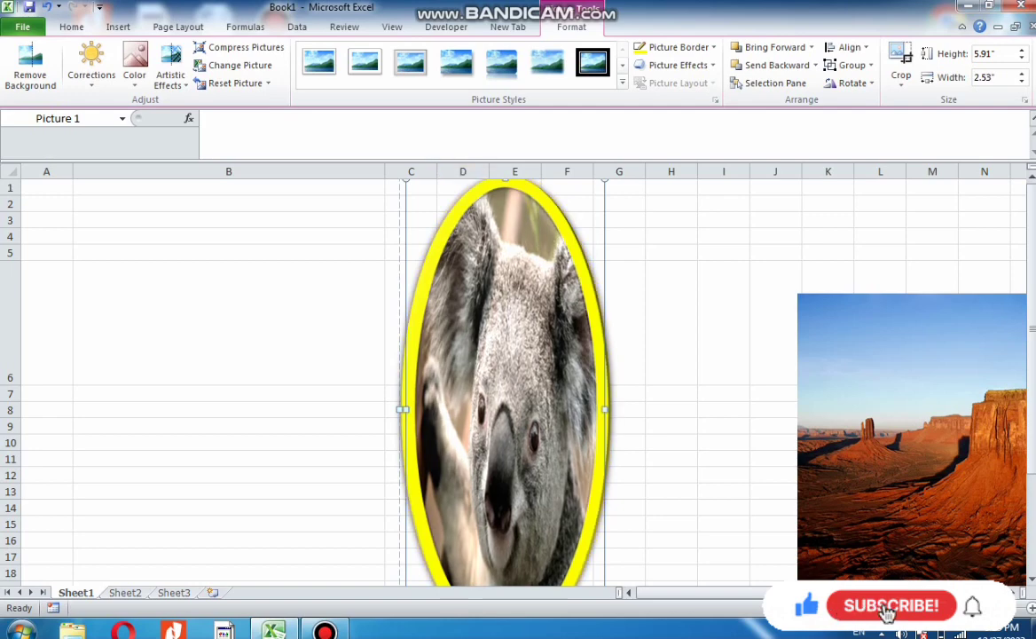
left_click_drag(509, 355, 511, 383)
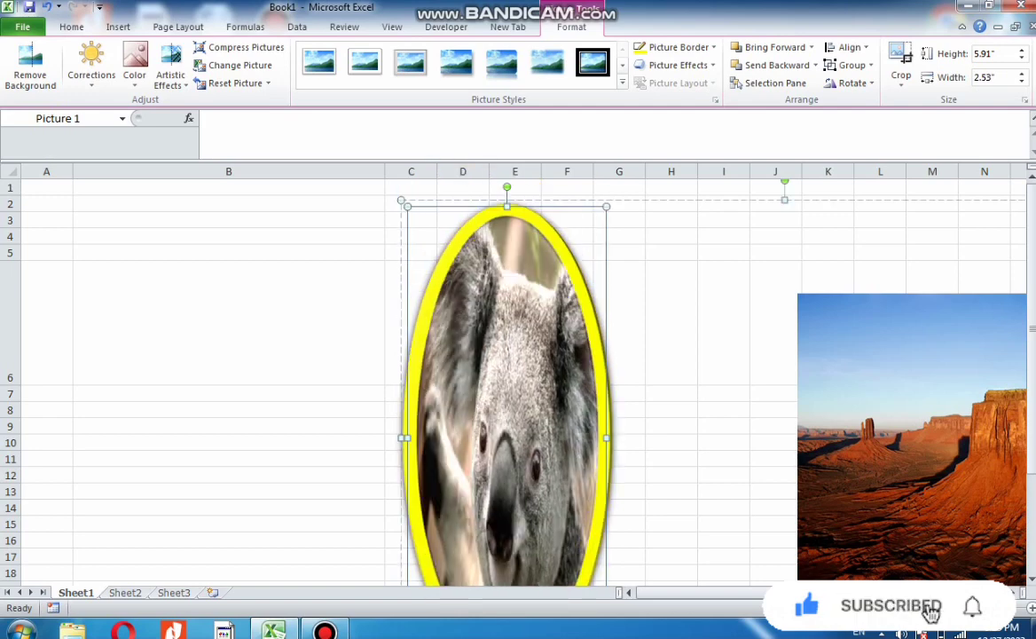
left_click_drag(507, 207, 506, 387)
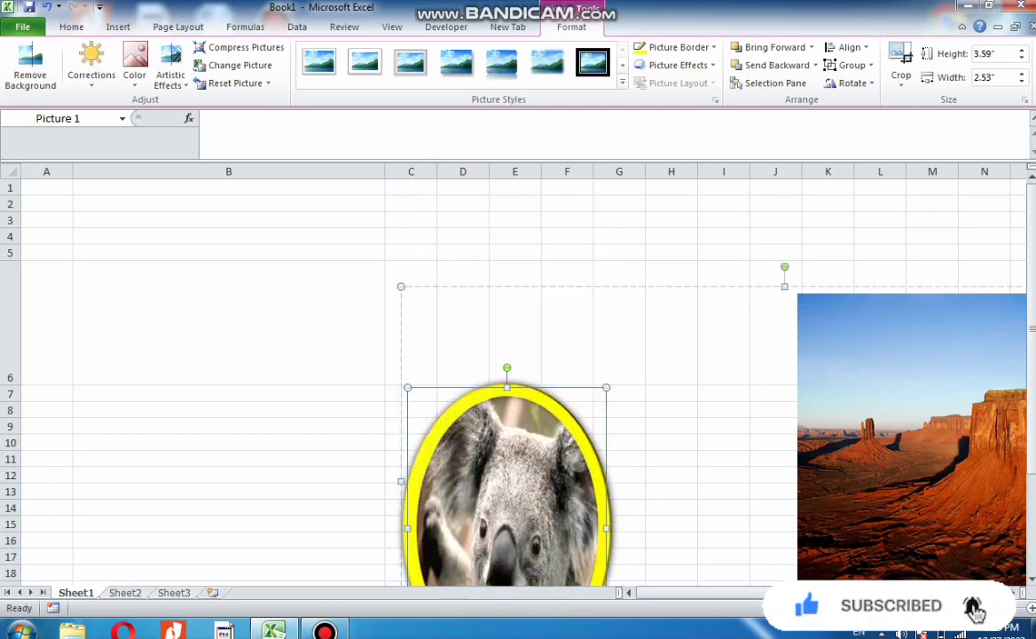
left_click_drag(509, 484, 455, 340)
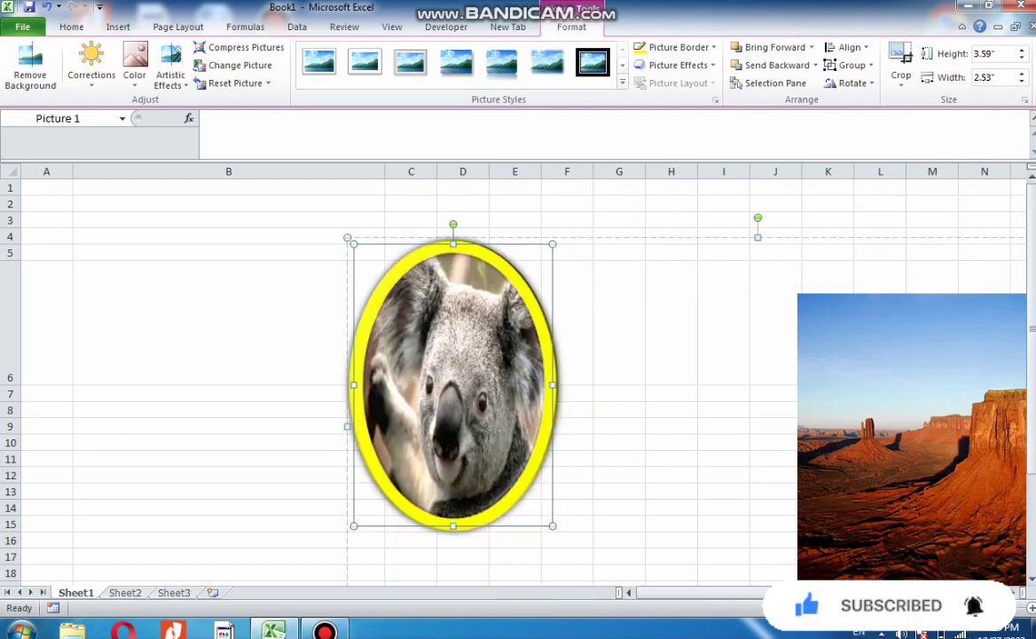
left_click_drag(454, 525, 453, 368)
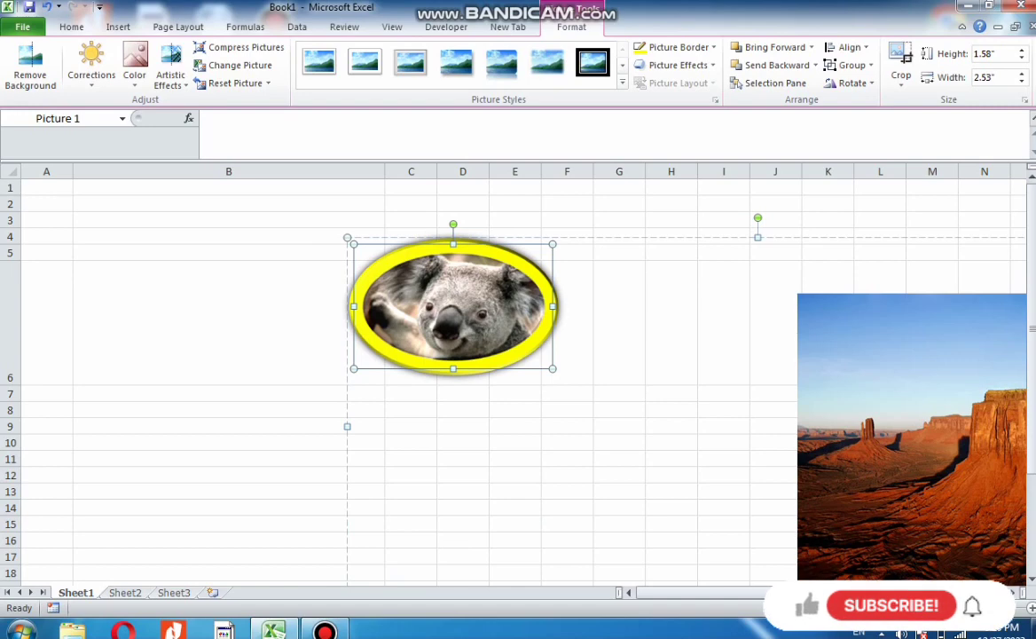
Shrink the koala picture to 1.66" wide by 0.88" high and move it into column B
left_click_drag(553, 306, 485, 306)
left_click_drag(419, 306, 295, 317)
left_click_drag(295, 380, 274, 322)
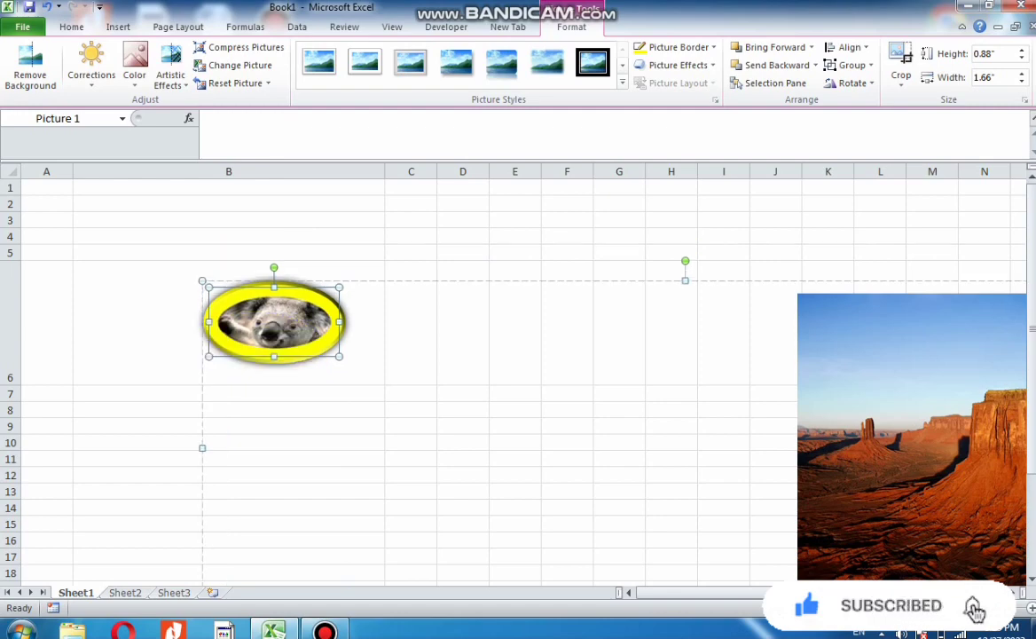
left_click_drag(275, 322, 249, 317)
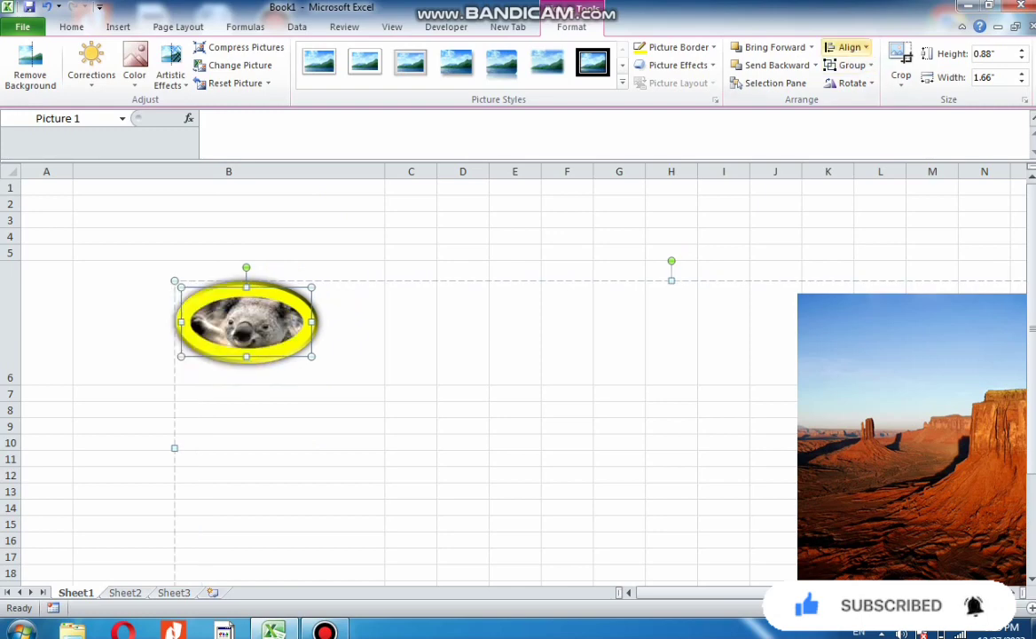
Turn on Snap to Grid and nudge the koala picture slightly down
left_click(849, 47)
left_click(876, 220)
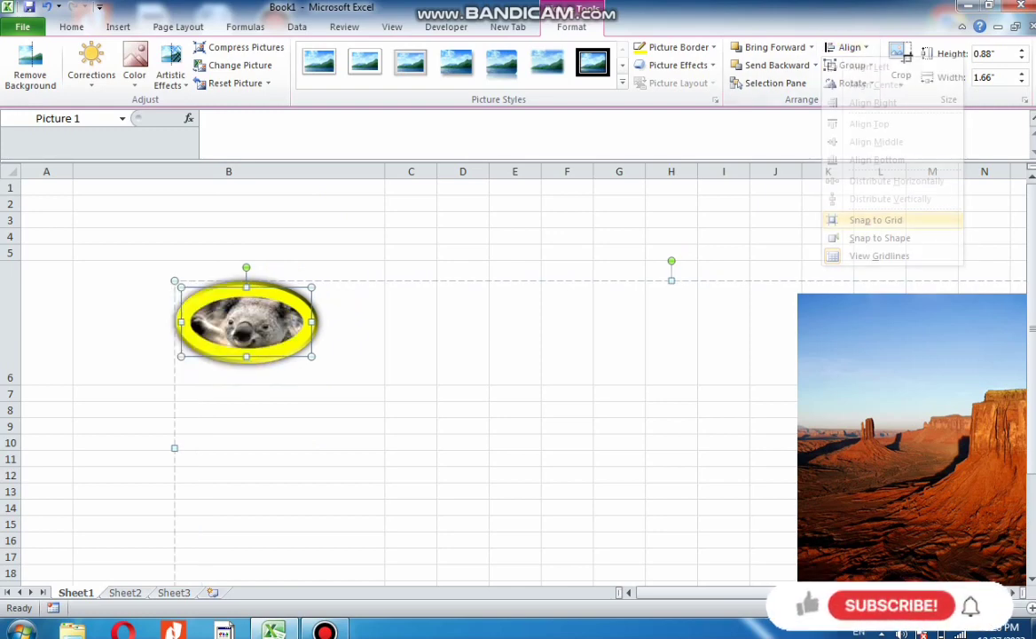
mouse_move(245, 322)
left_mouse_down()
mouse_move(331, 301)
mouse_move(324, 278)
mouse_move(331, 301)
mouse_move(246, 322)
mouse_move(169, 321)
mouse_move(197, 363)
mouse_move(168, 421)
mouse_move(201, 451)
mouse_move(238, 435)
mouse_move(221, 499)
mouse_move(152, 421)
mouse_move(282, 319)
mouse_move(242, 337)
left_mouse_up()
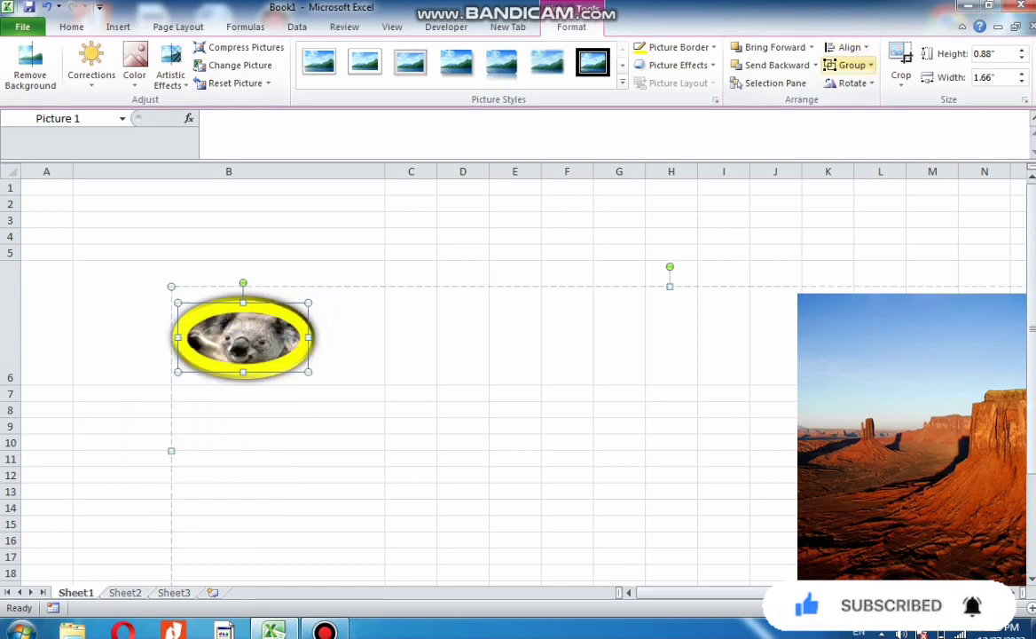
Toggle the Snap to Shape alignment option for the koala picture, then deselect it
left_click(850, 47)
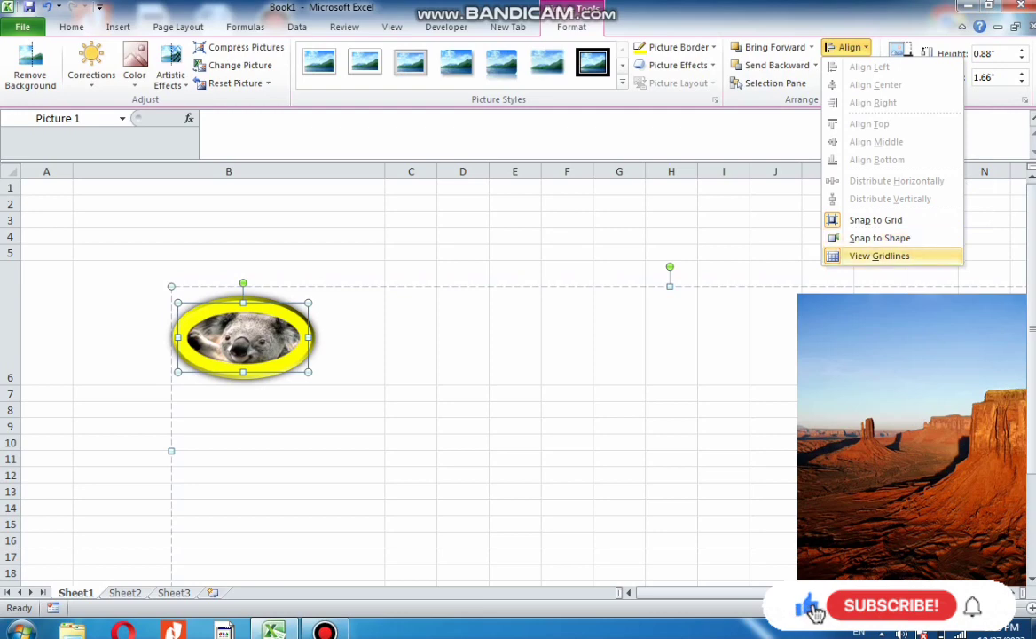
left_click(881, 238)
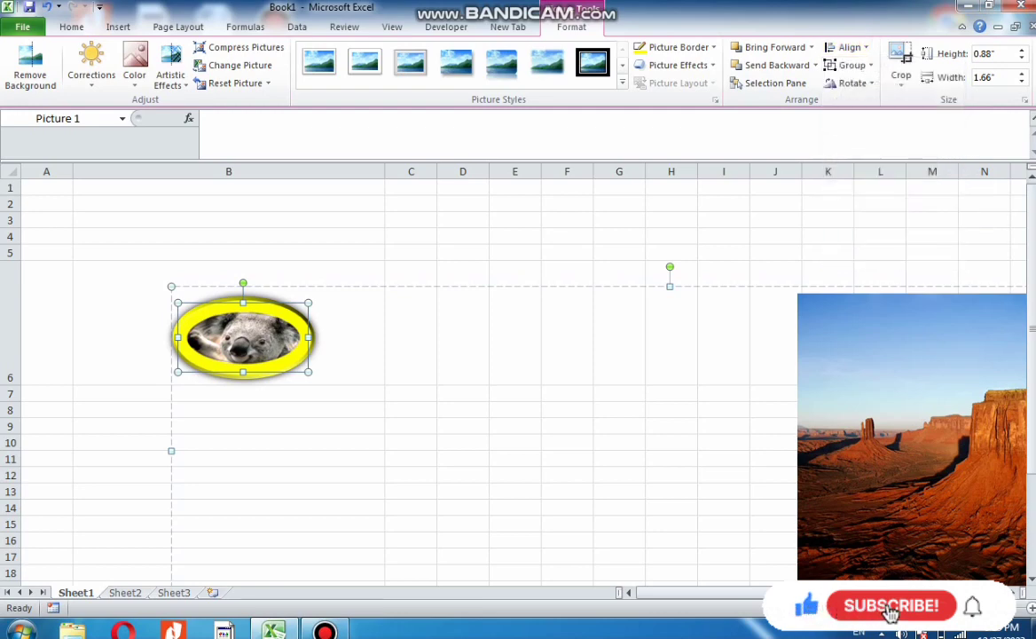
left_click(325, 631)
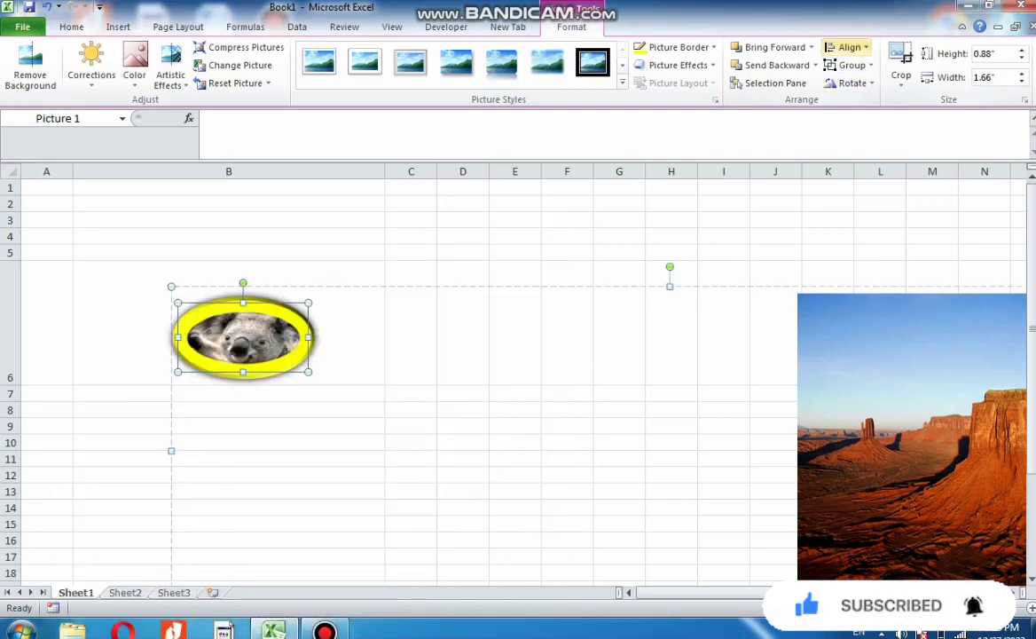
left_click(847, 47)
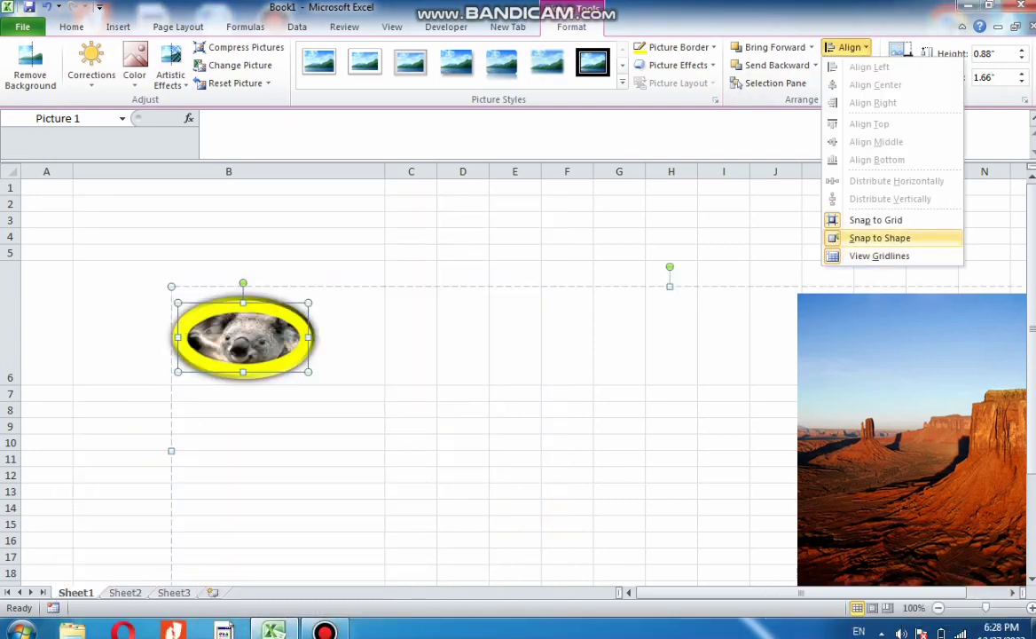
left_click(878, 237)
left_click(567, 324)
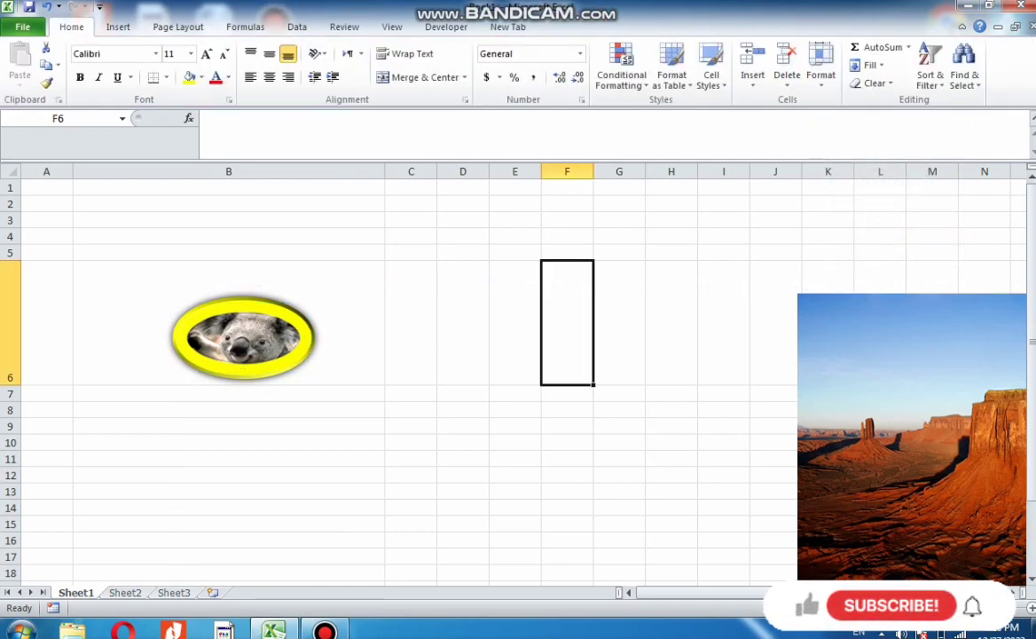
Turn off Snap to Grid and reposition the grouped koala and desert pictures to start near cell B5
left_click_drag(243, 337, 450, 366)
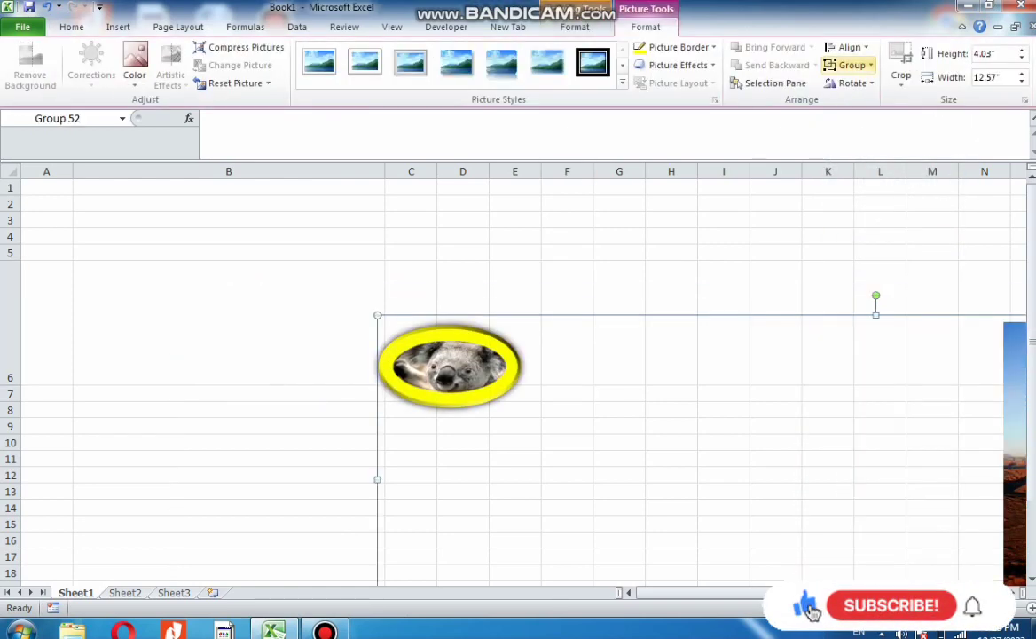
left_click(851, 47)
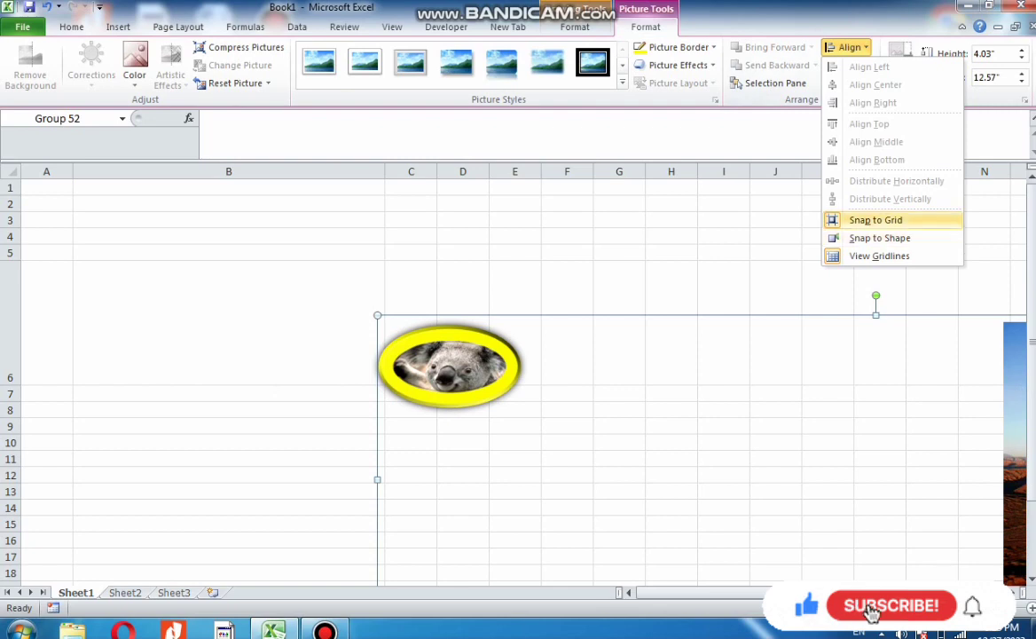
left_click(877, 221)
left_click_drag(450, 366, 300, 301)
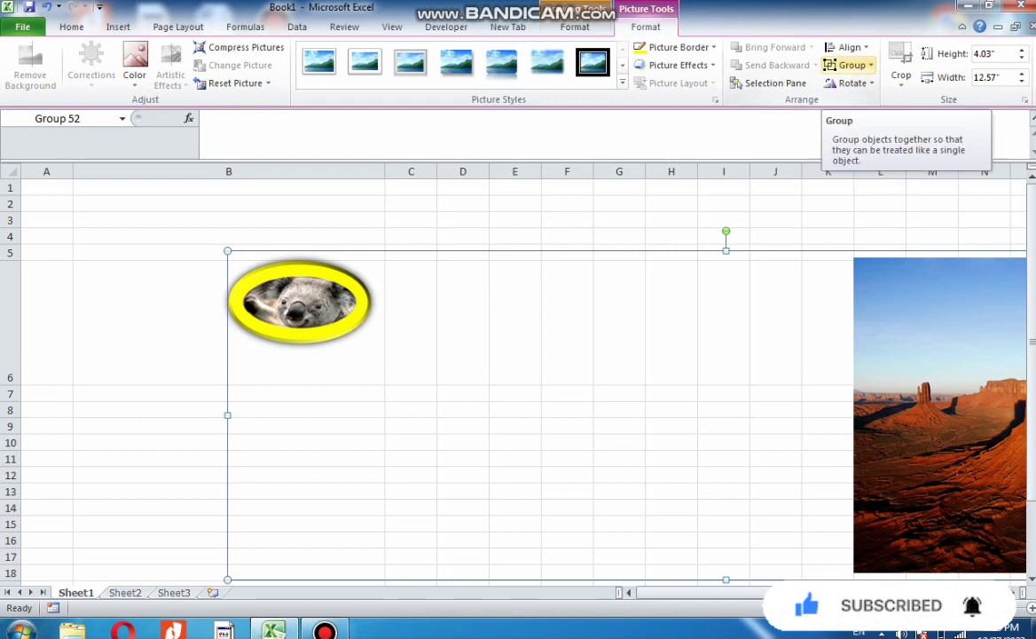
Ungroup the pictures and move the koala picture down to around column C, row 7
left_click(850, 65)
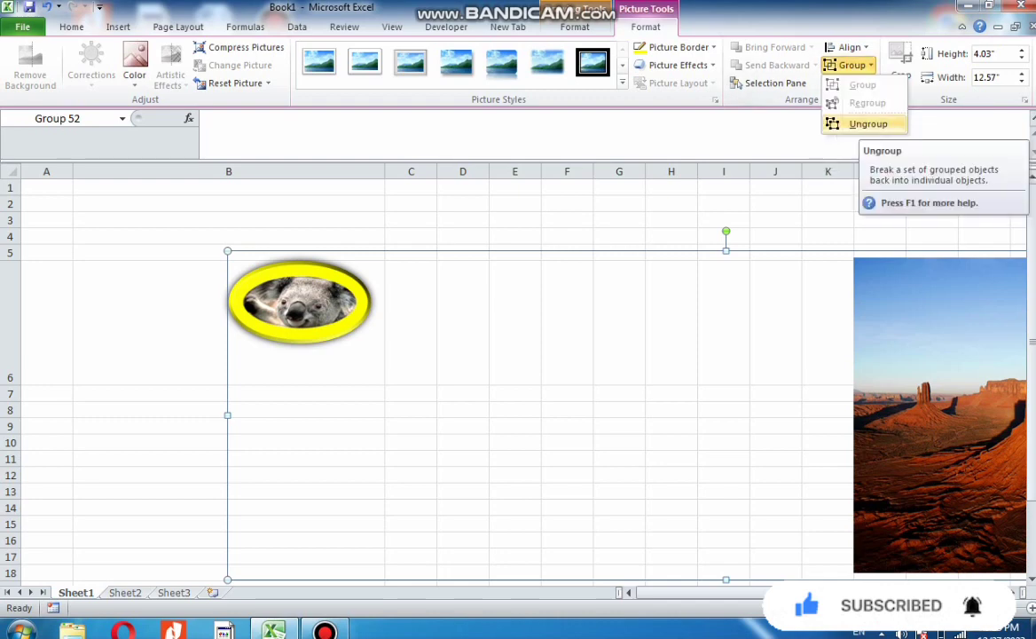
left_click(868, 124)
key("Escape")
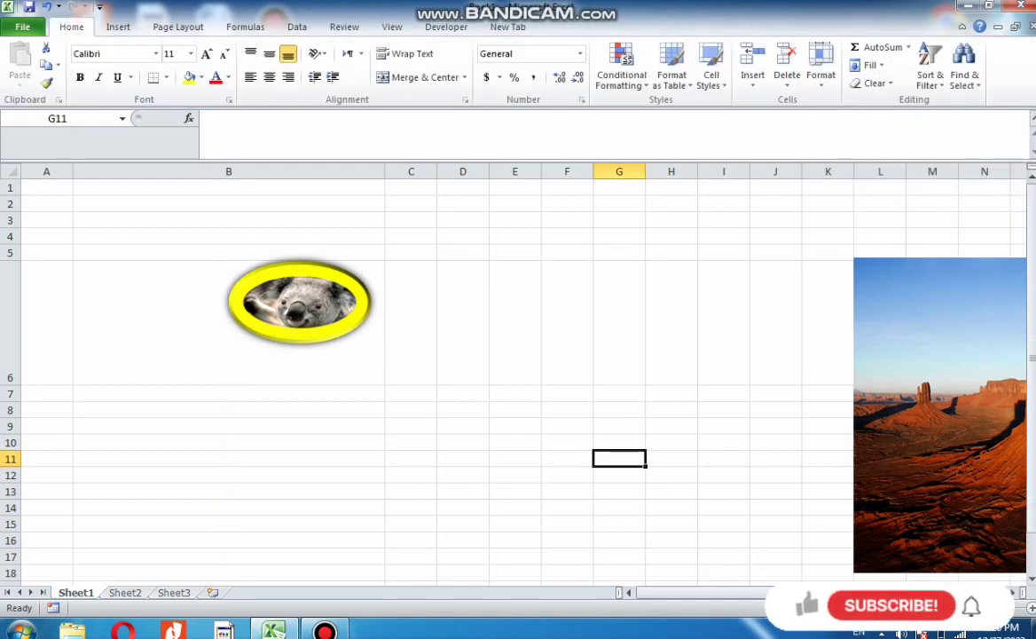
left_click_drag(299, 301, 388, 391)
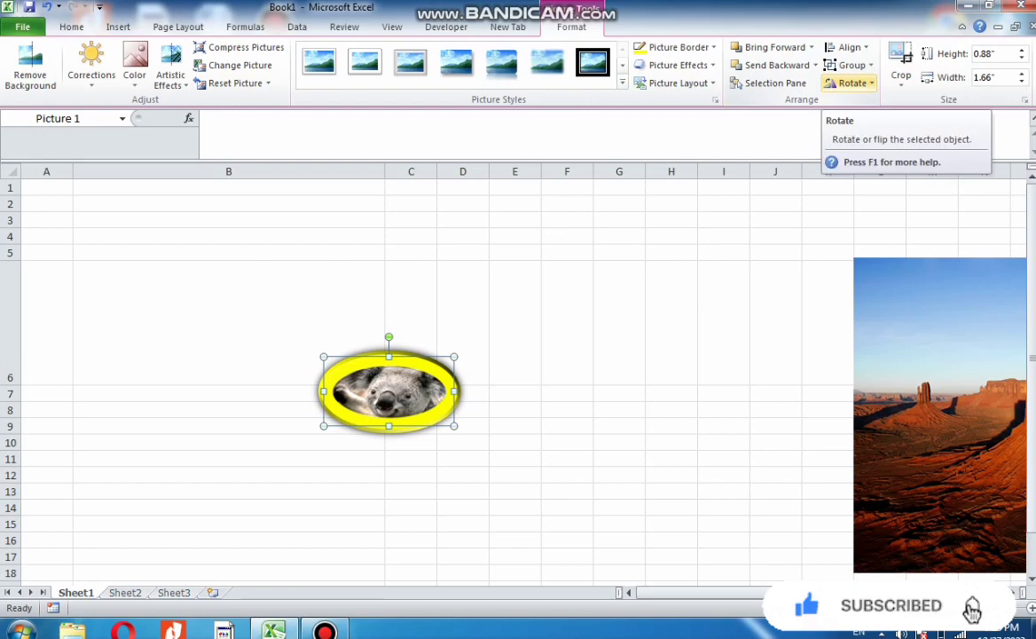
Crop the koala picture from its right side to 0.95" wide
left_click(852, 83)
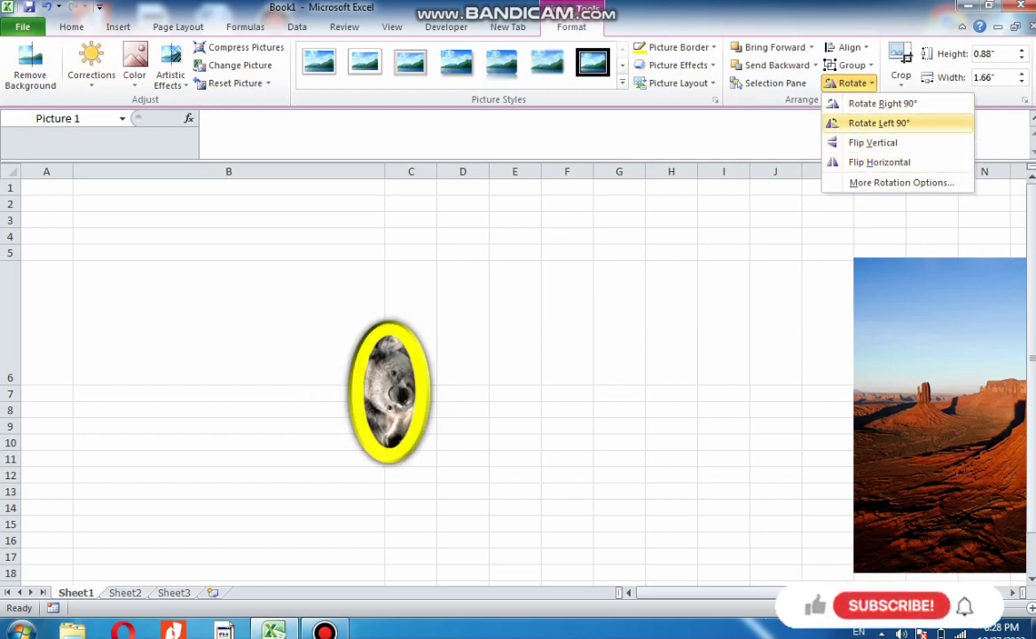
key("Escape")
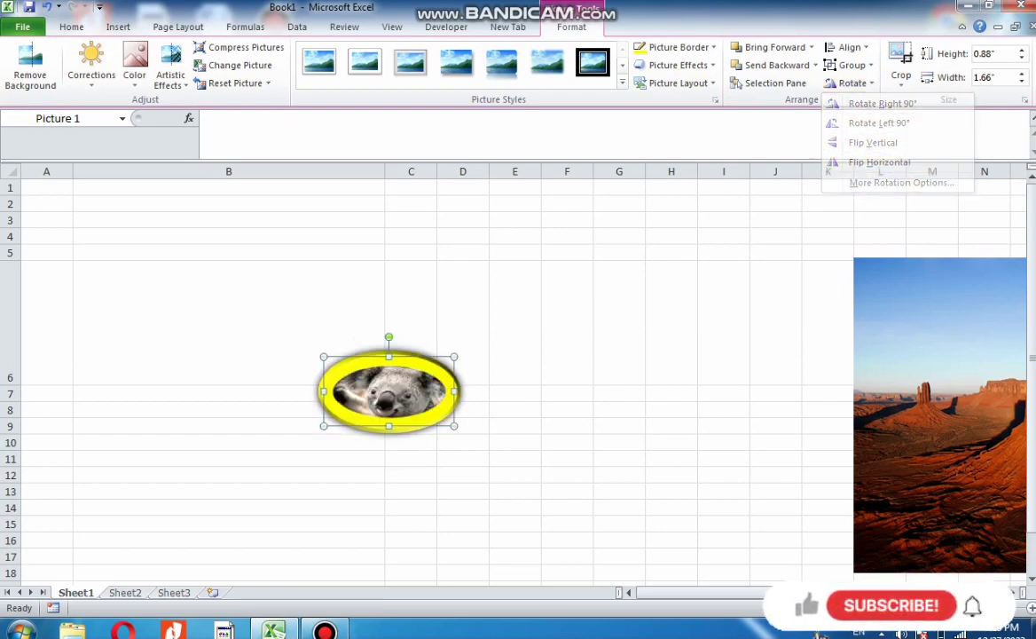
left_click(901, 77)
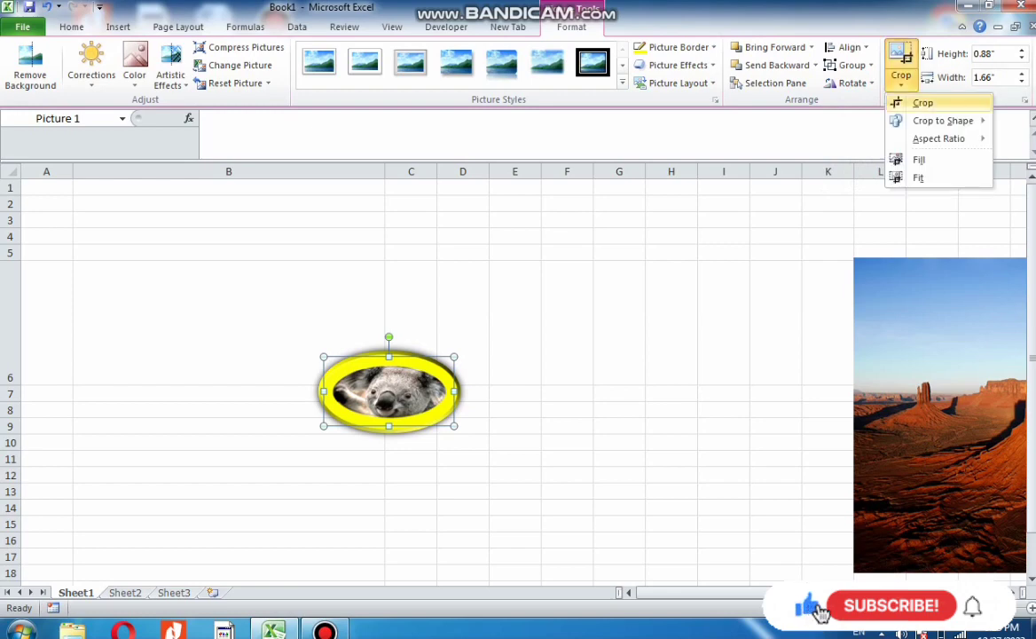
left_click(924, 103)
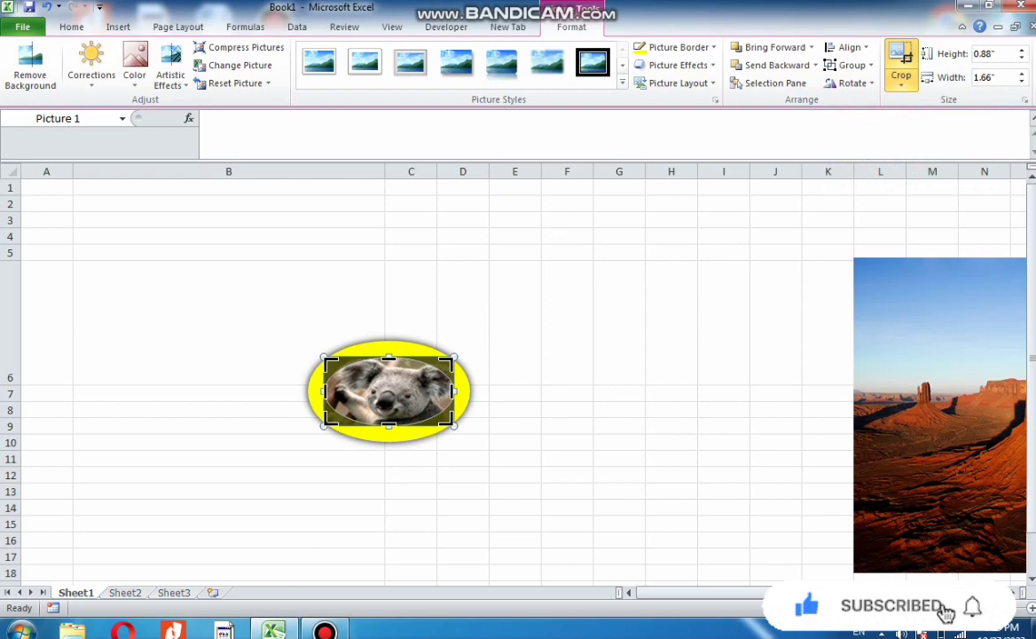
left_click_drag(452, 391, 336, 389)
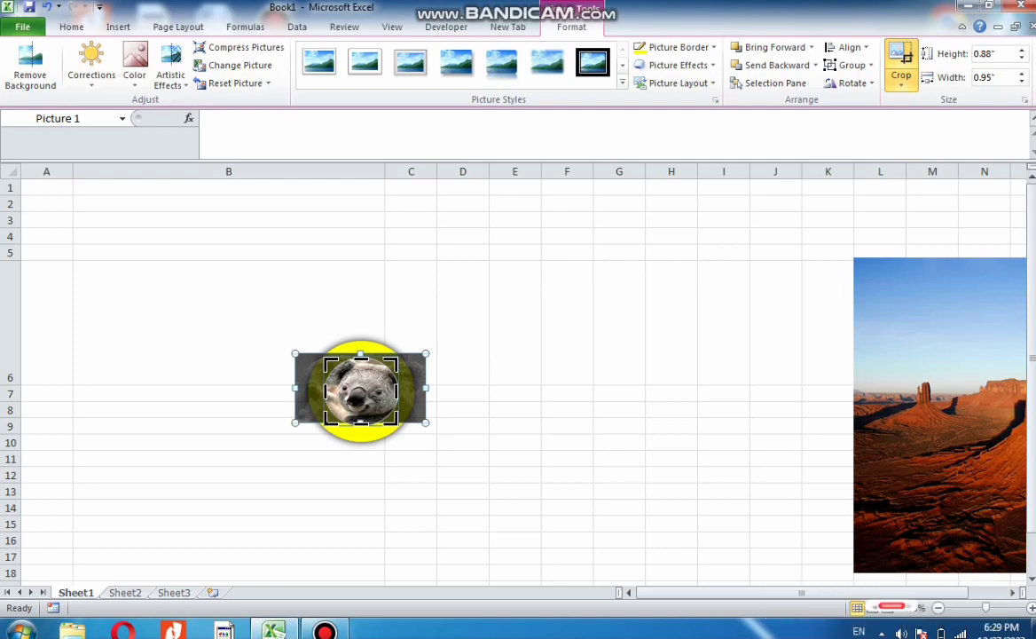
left_click(462, 523)
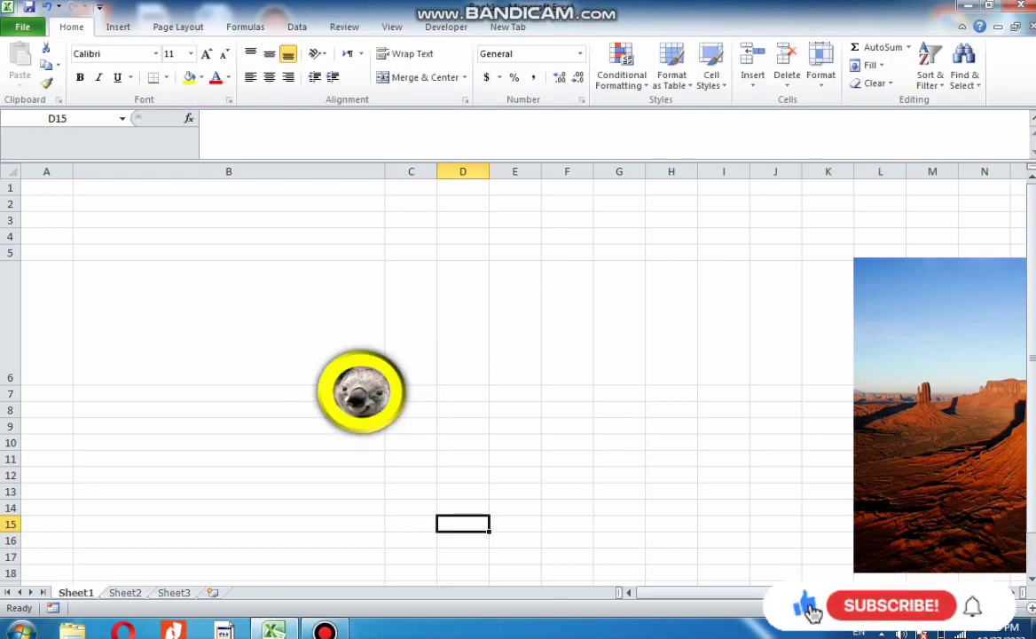
Crop the koala picture to the Cube shape from Basic Shapes
left_click(361, 391)
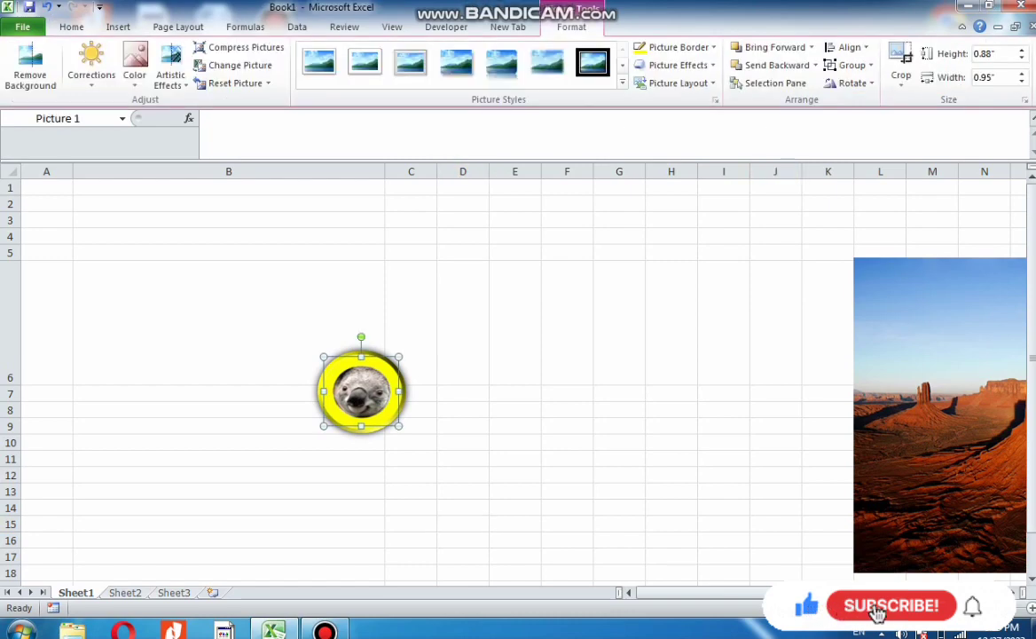
left_click(902, 79)
mouse_move(943, 120)
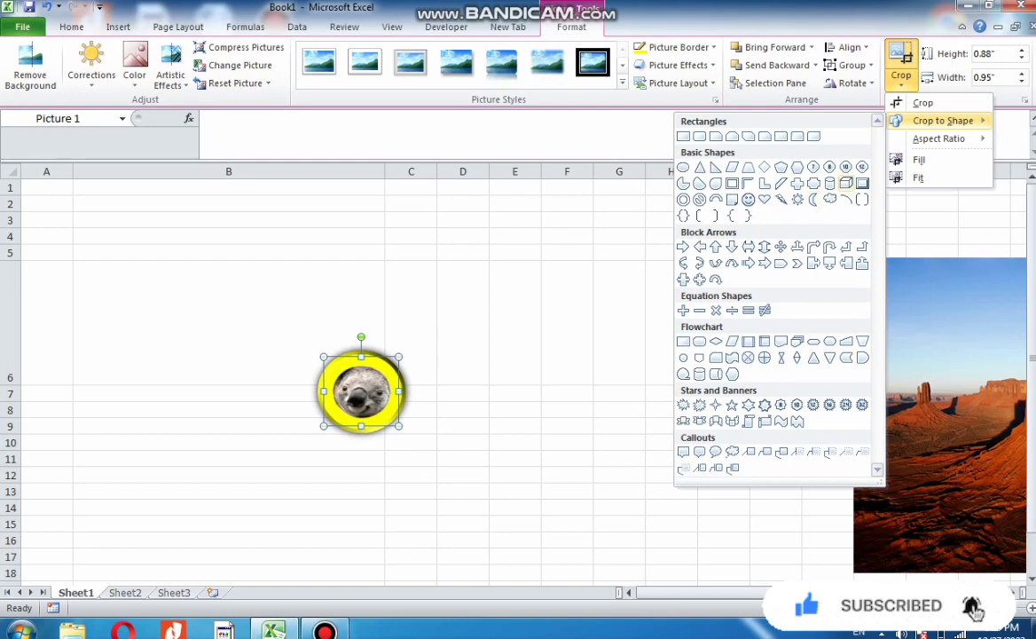
left_click(846, 183)
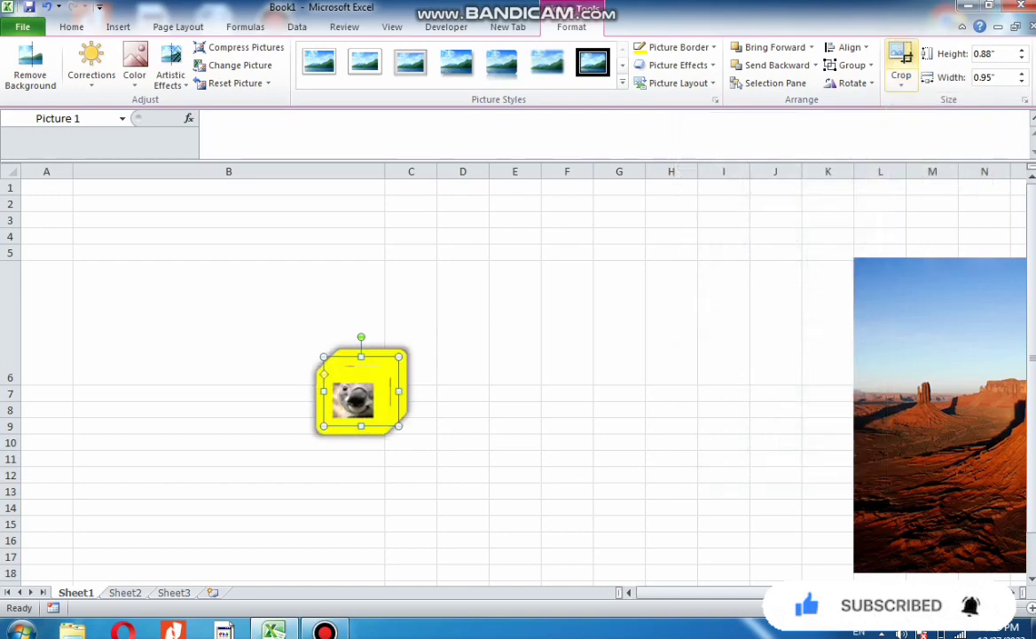
Crop the desert picture to a 3:5 aspect ratio and shift the image slightly within the crop
left_click(902, 76)
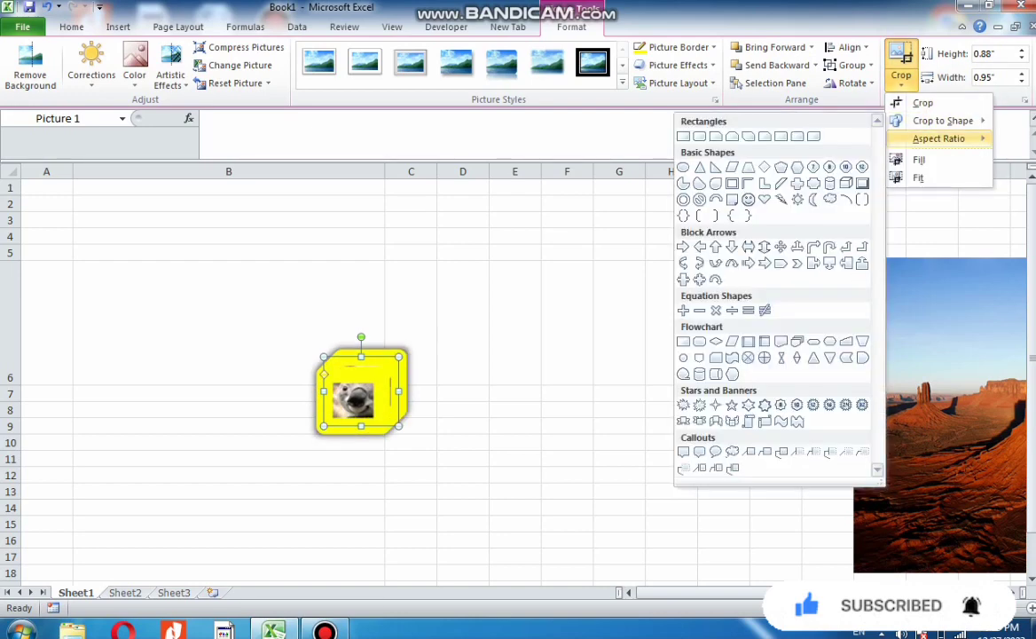
mouse_move(939, 138)
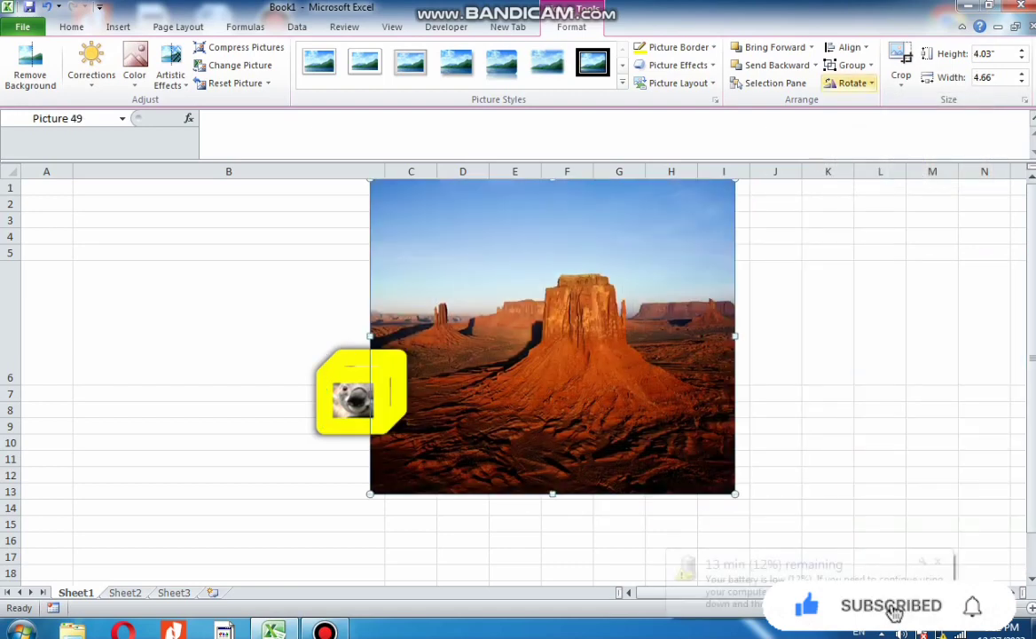
left_click(902, 77)
mouse_move(939, 139)
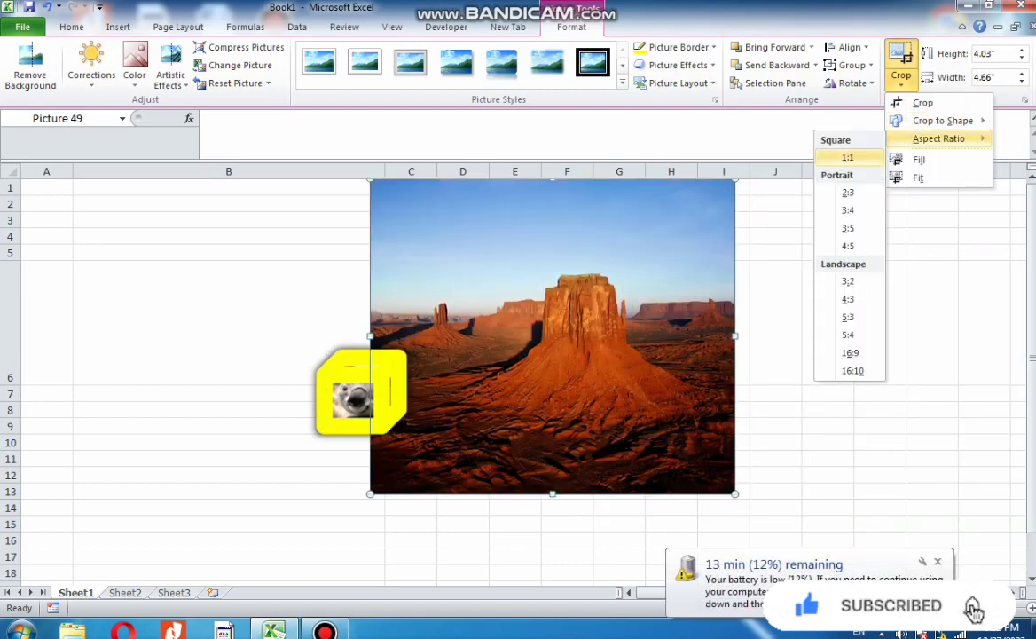
left_click(848, 228)
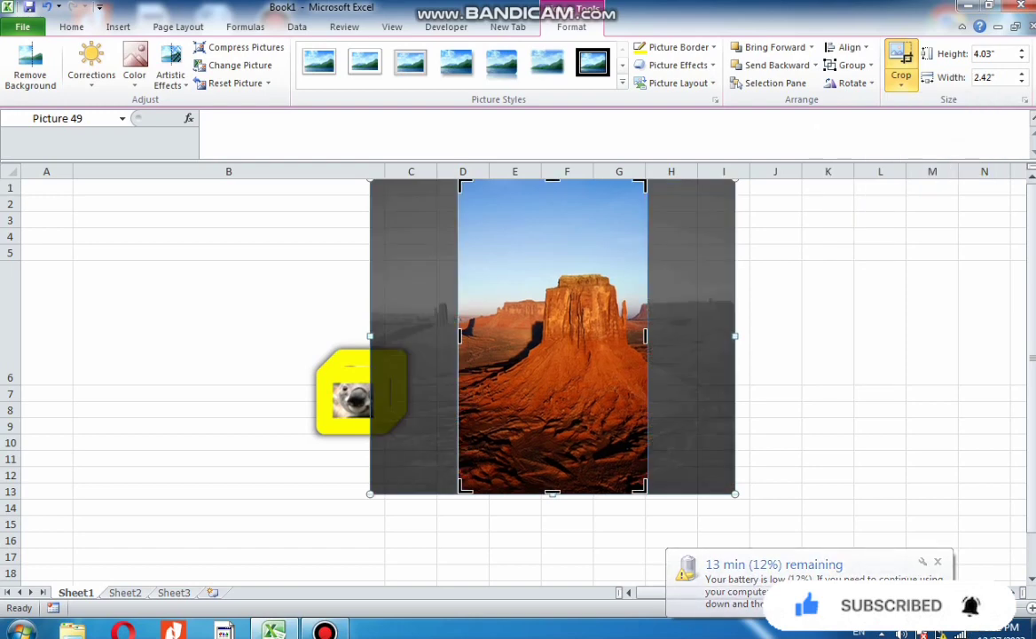
mouse_move(553, 355)
left_mouse_down()
mouse_move(576, 366)
mouse_move(507, 373)
mouse_move(542, 355)
left_mouse_up()
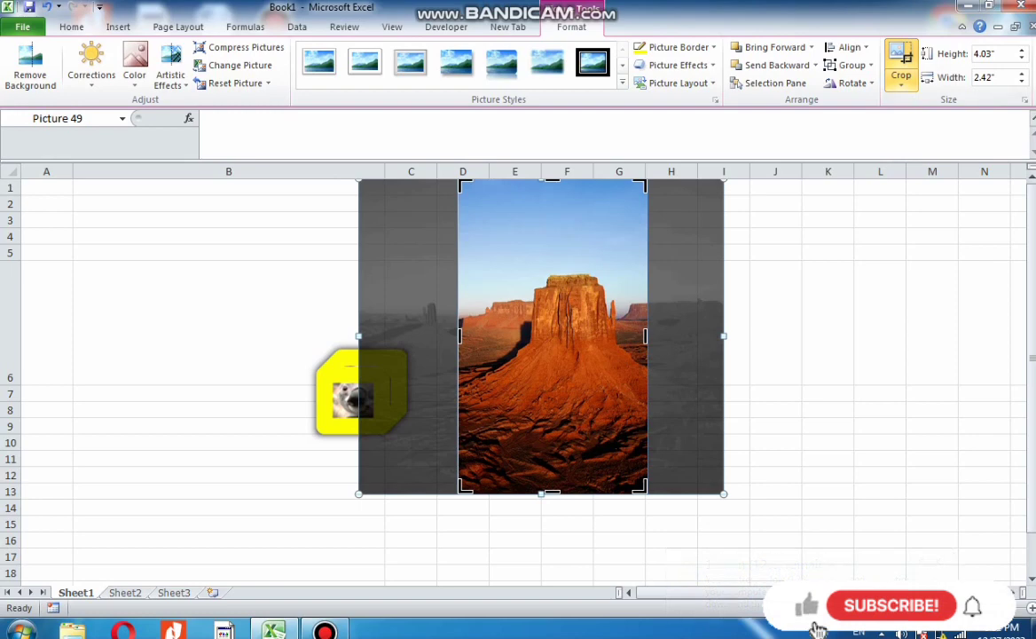
Apply Fill to the desert picture's crop and trim its left side to about 2.13" wide
left_click(902, 78)
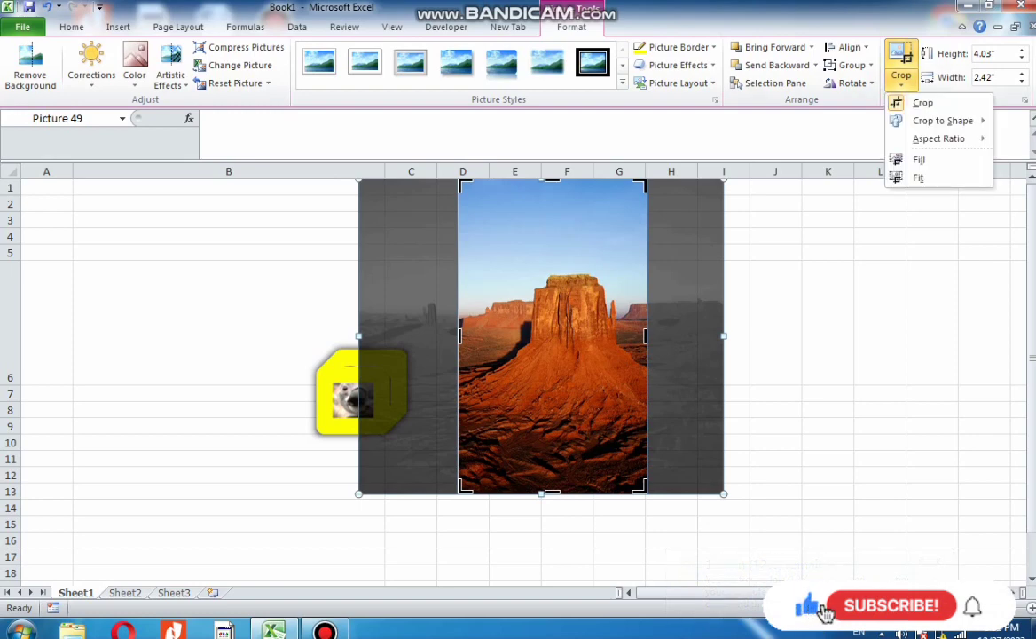
left_click(920, 160)
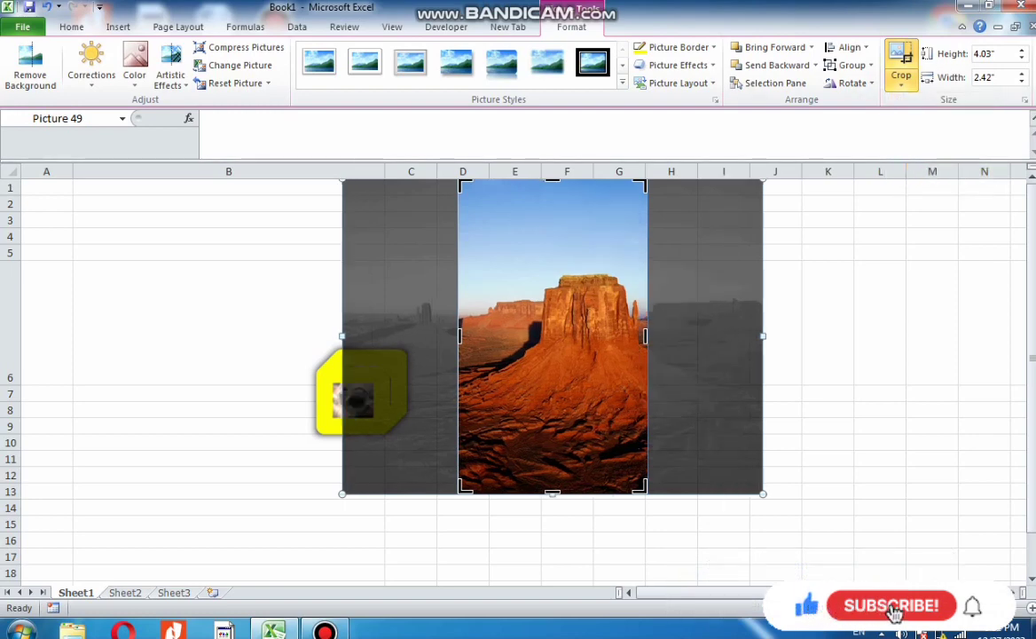
mouse_move(550, 355)
left_mouse_down()
mouse_move(485, 402)
mouse_move(541, 395)
mouse_move(570, 355)
left_mouse_up()
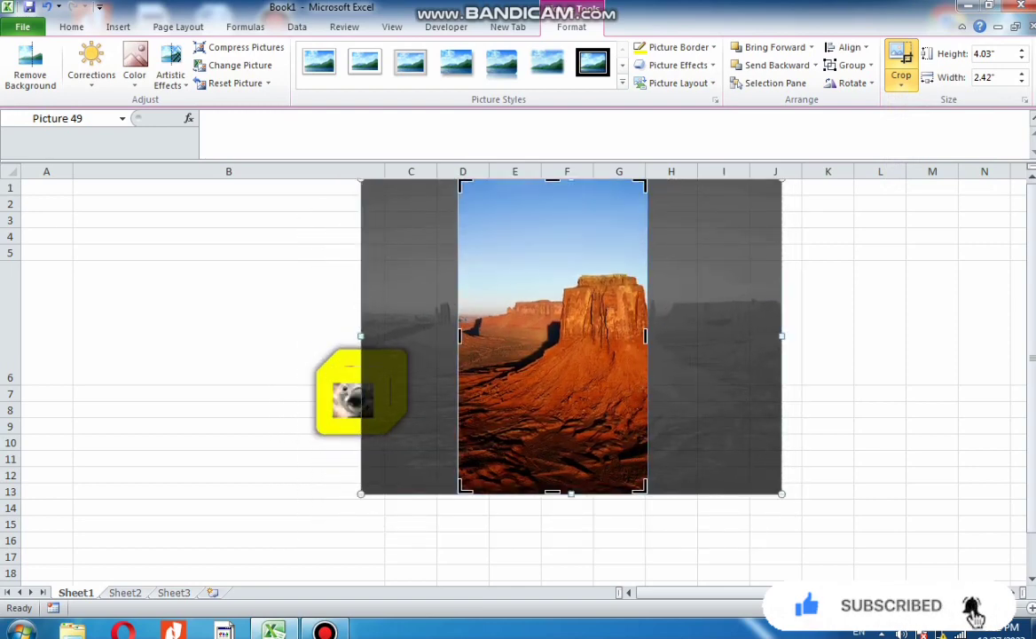
left_click_drag(459, 336, 482, 335)
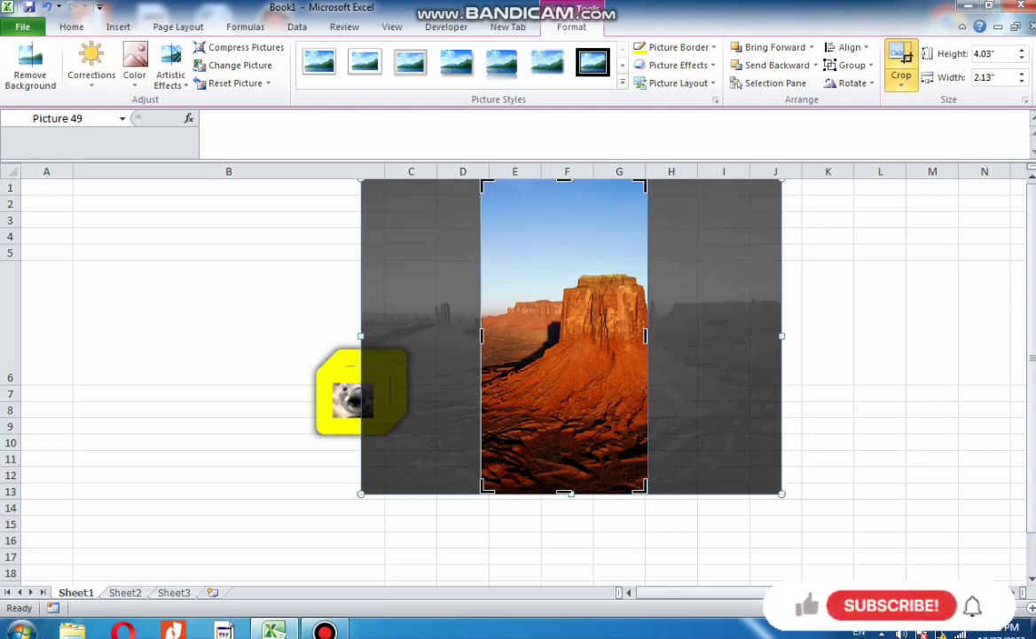
Fit the desert picture inside the crop area and raise its height to 4.8"
left_click(901, 81)
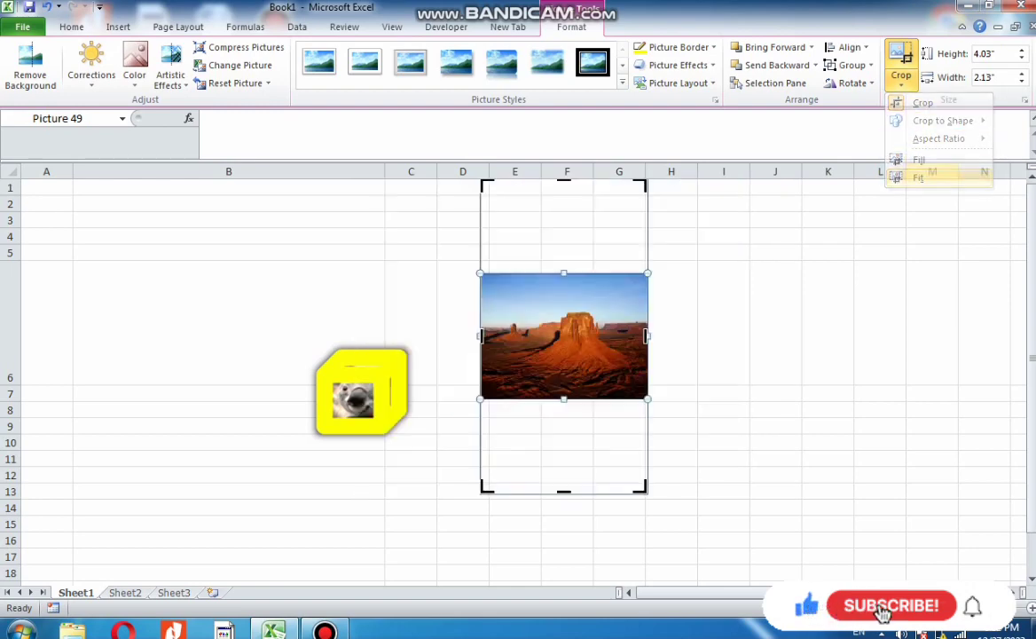
left_click(918, 177)
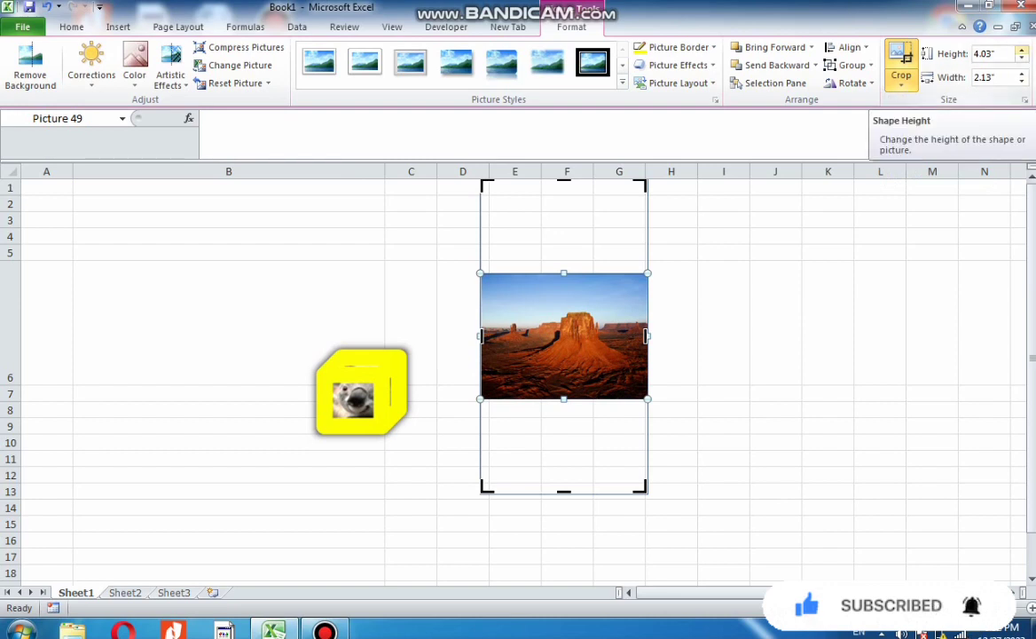
left_click(1022, 51)
left_click(1022, 51)
left_click(1022, 50)
left_click(1022, 50)
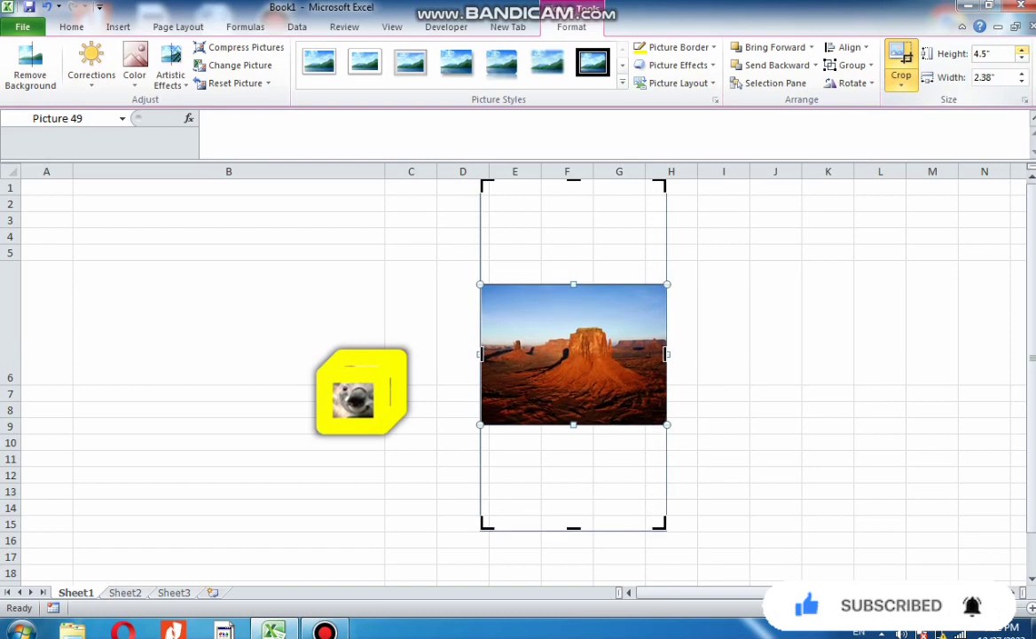
left_click(1023, 50)
left_click(1022, 51)
left_click(1022, 50)
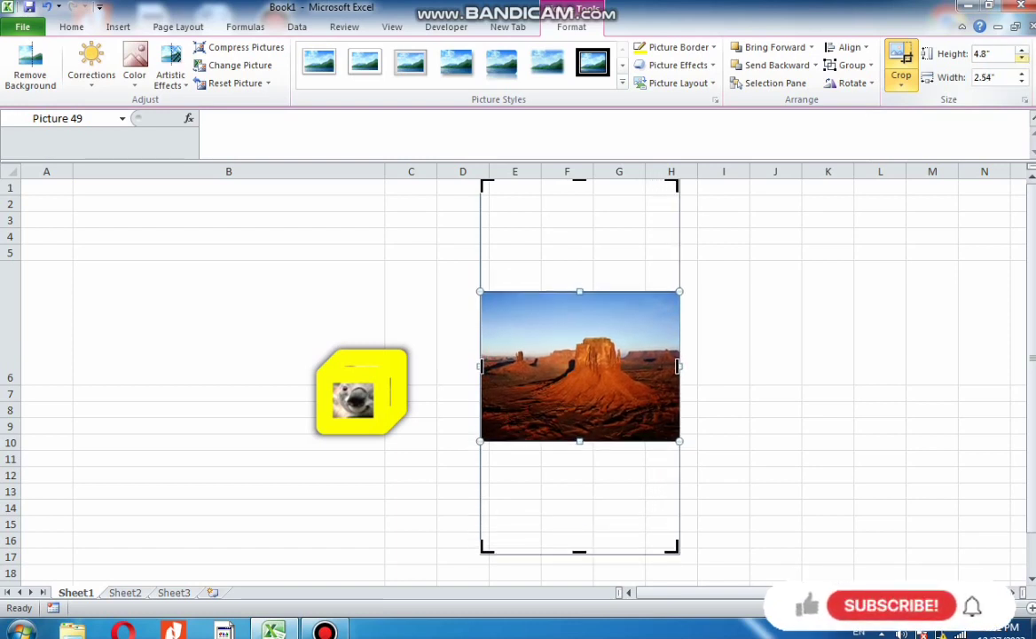
Set the desert picture's height to 4.5", then increase its width to 2.6"
left_click(1023, 58)
left_click(1022, 58)
left_click(1022, 58)
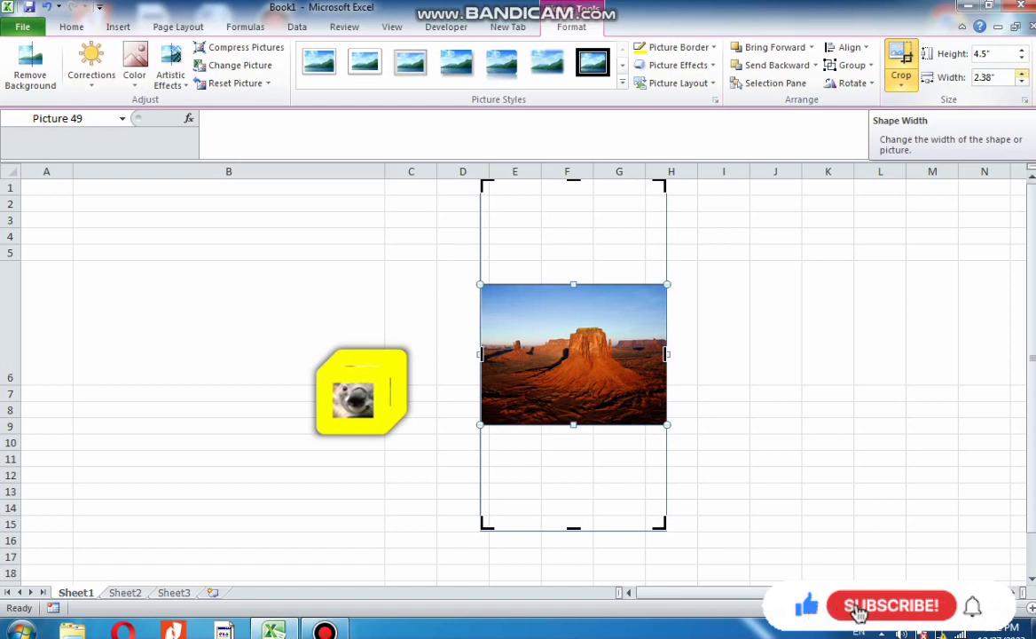
left_click(1022, 73)
left_click(1022, 74)
left_click(1023, 74)
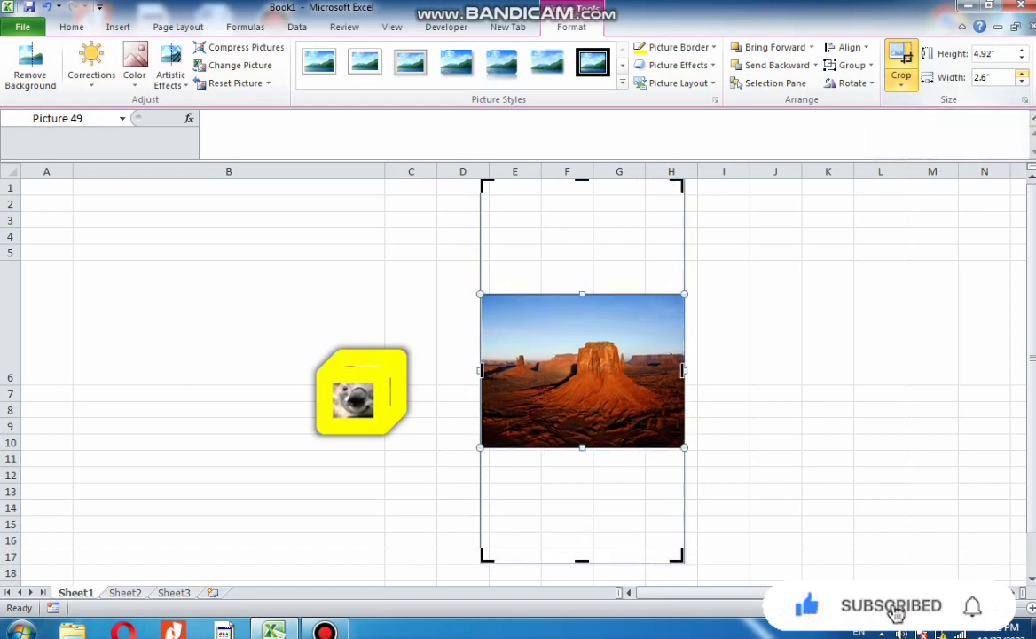
left_click(1022, 80)
left_click(1023, 81)
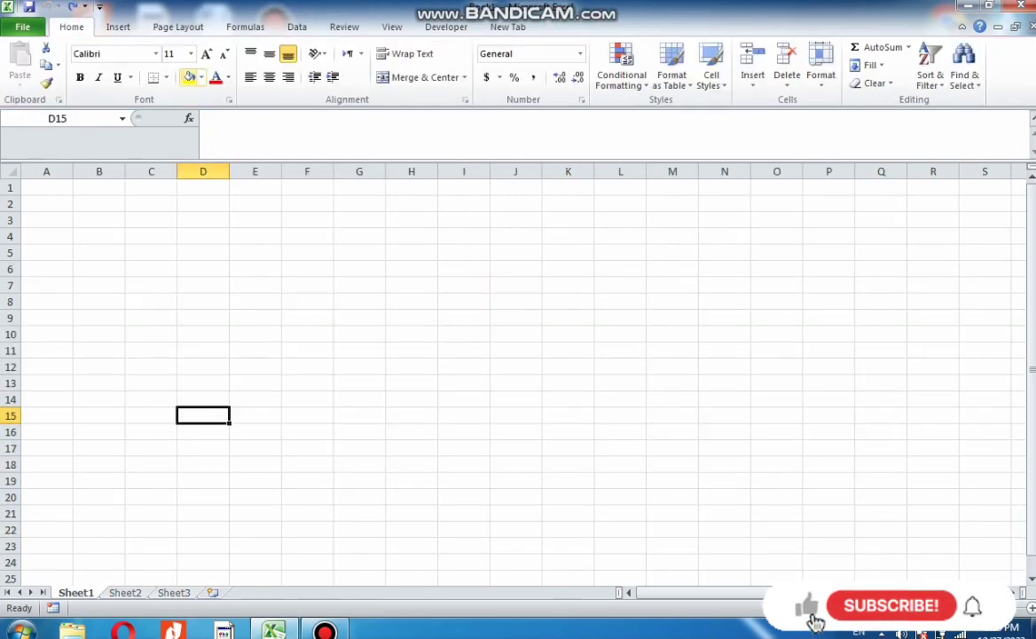
Insert a rectangle about 1.56" tall and 2.56" wide spanning columns G to K
left_click(118, 27)
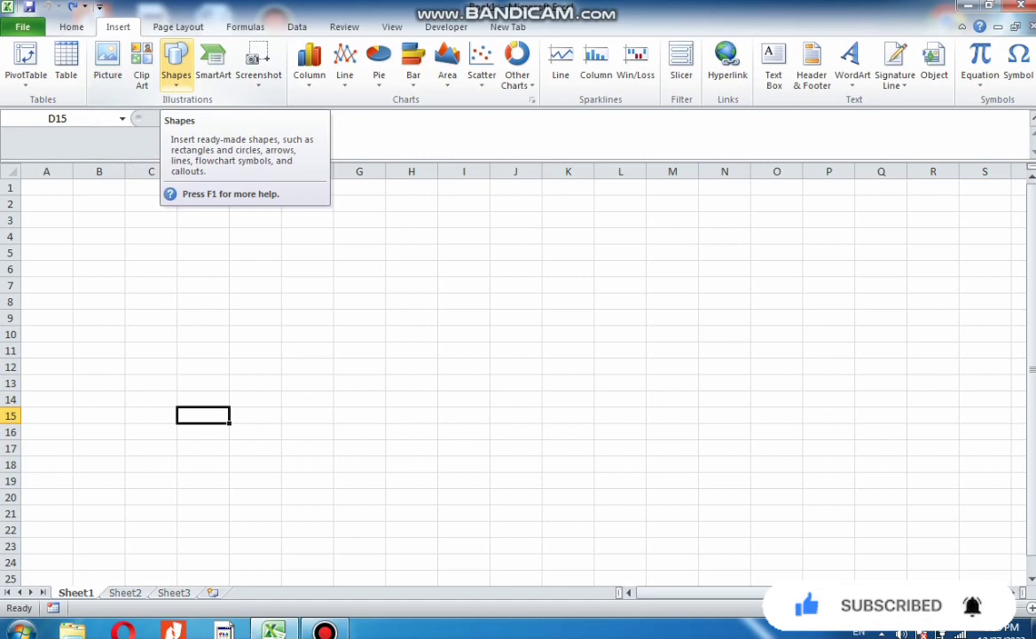
left_click(176, 67)
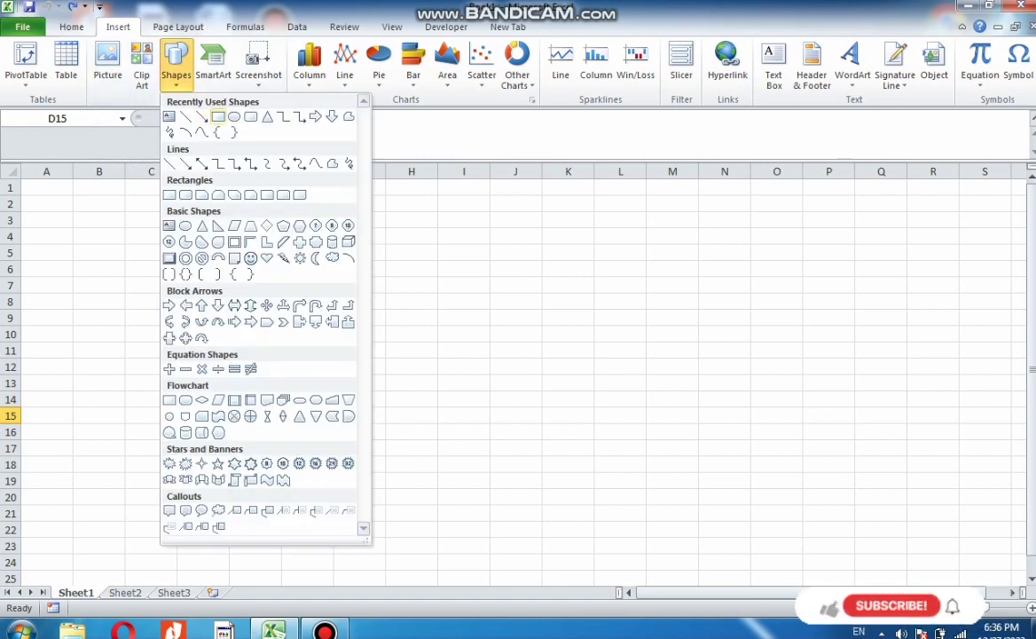
left_click(201, 164)
left_click_drag(378, 229, 579, 352)
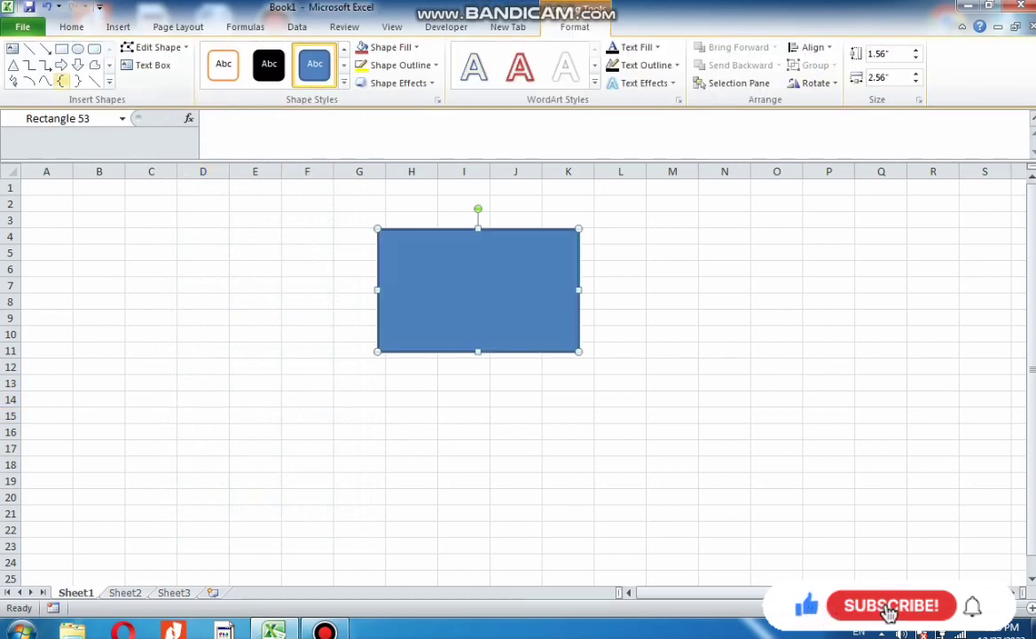
Draw an elbow connector below the rectangle and undo it
left_click(109, 65)
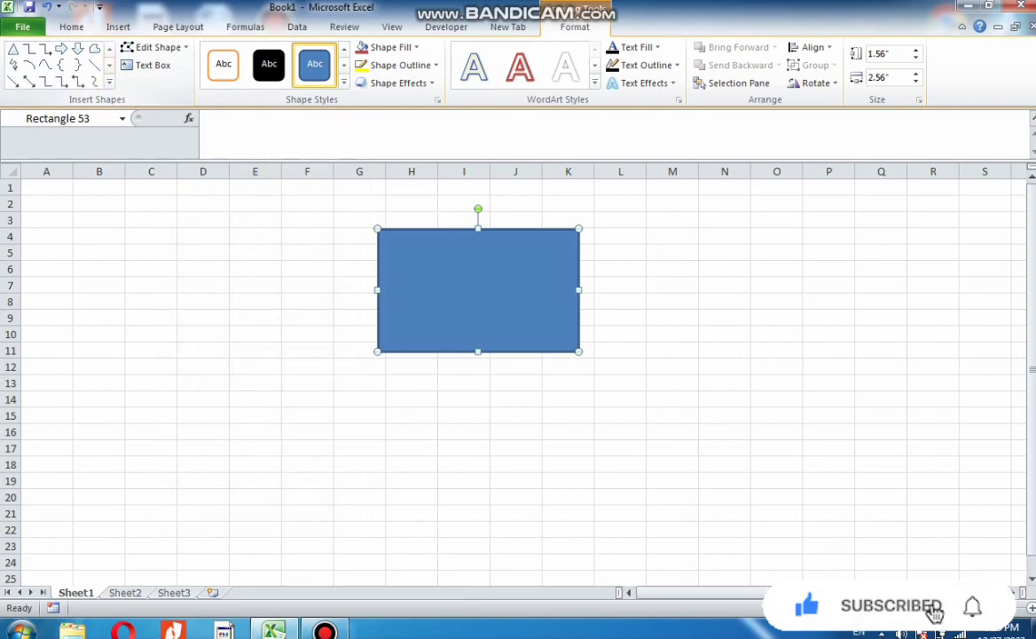
left_click(78, 82)
mouse_move(183, 311)
left_mouse_down()
mouse_move(462, 446)
mouse_move(472, 485)
left_mouse_up()
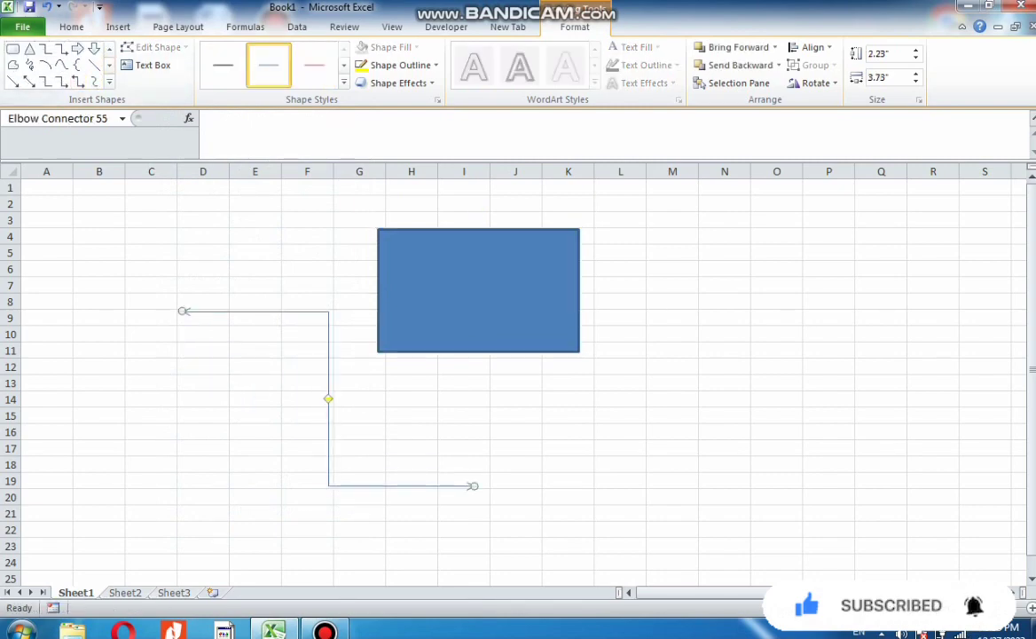
key("ctrl+z")
Draw a right arrow about 1.35" tall and 2.88" wide and move it left of the rectangle
left_click(78, 47)
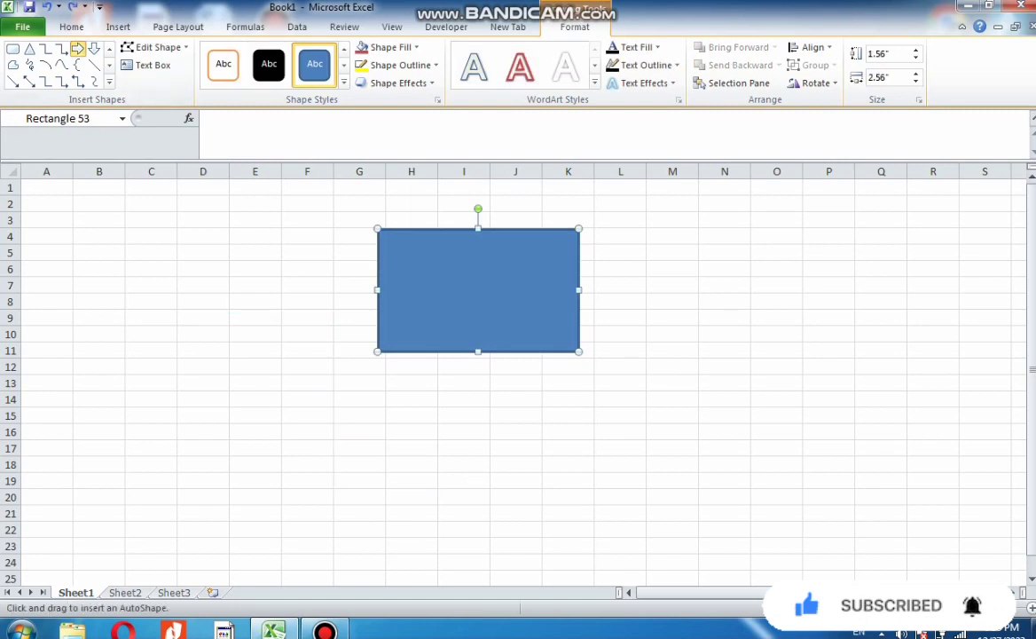
mouse_move(284, 394)
left_mouse_down()
mouse_move(268, 412)
mouse_move(109, 462)
mouse_move(58, 500)
left_mouse_up()
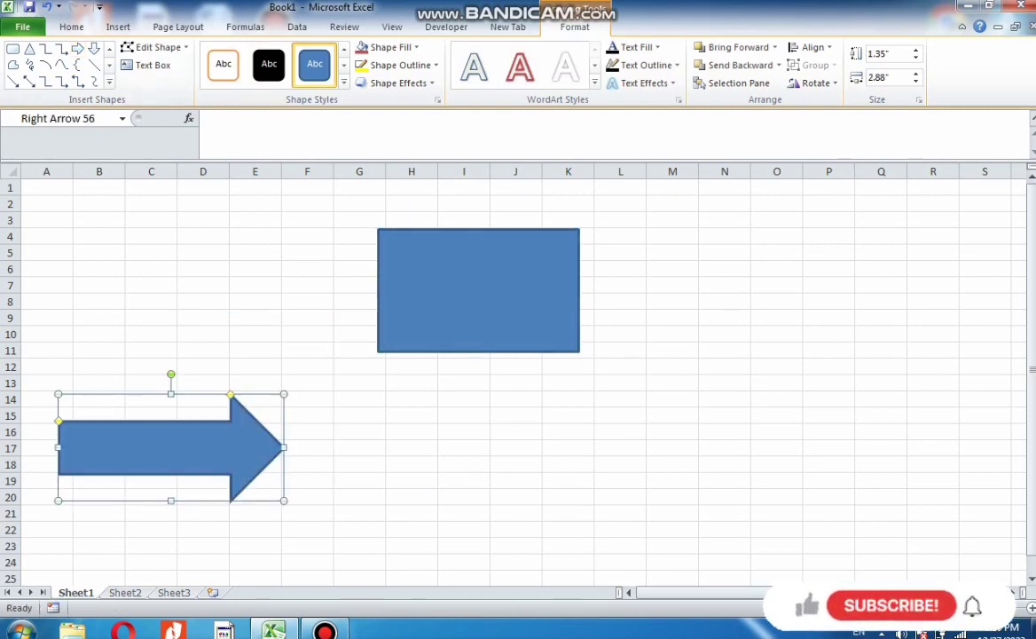
left_click_drag(170, 447, 154, 305)
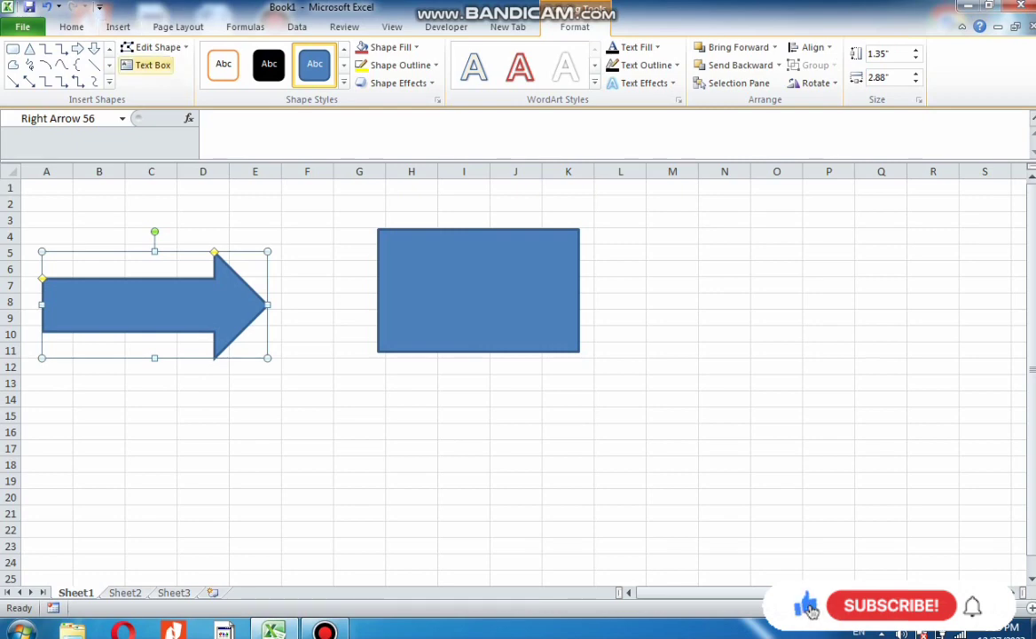
Edit the arrow's points by dragging two vertices, then undo both point edits
left_click(158, 47)
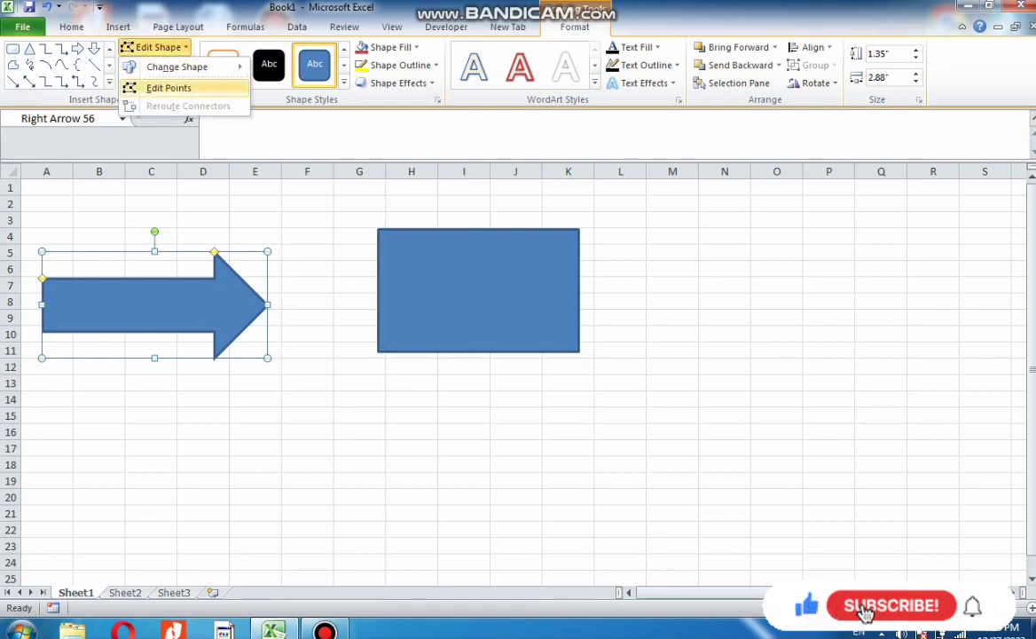
mouse_move(177, 66)
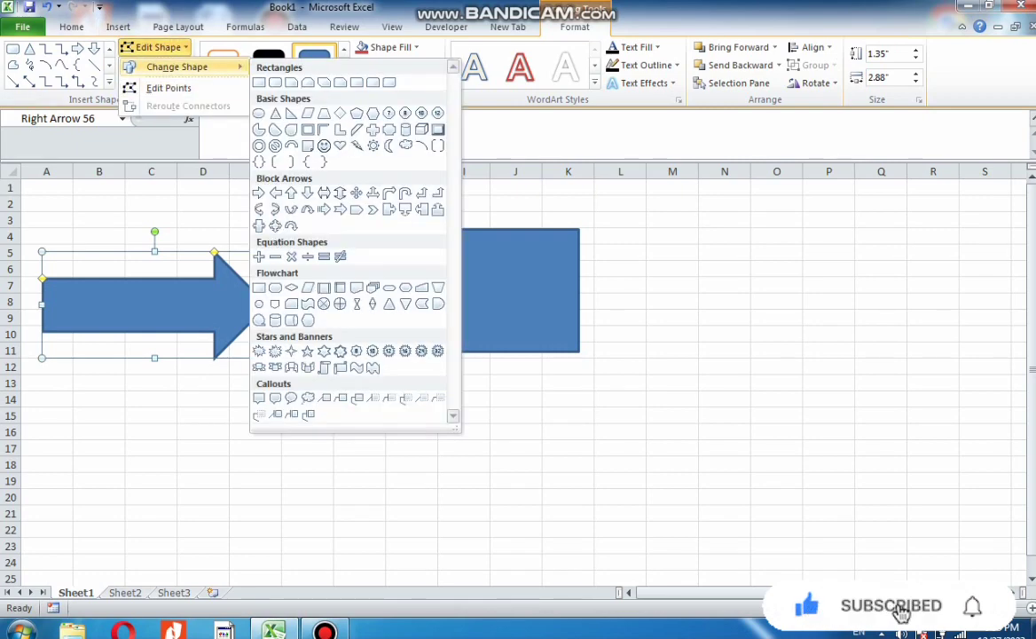
left_click(169, 88)
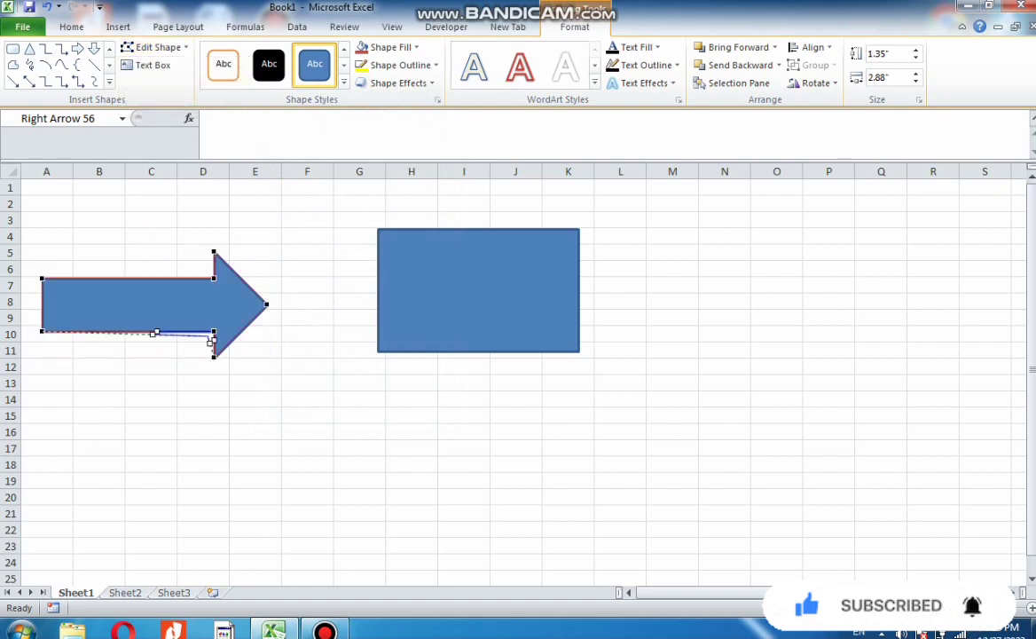
left_click_drag(155, 331, 153, 370)
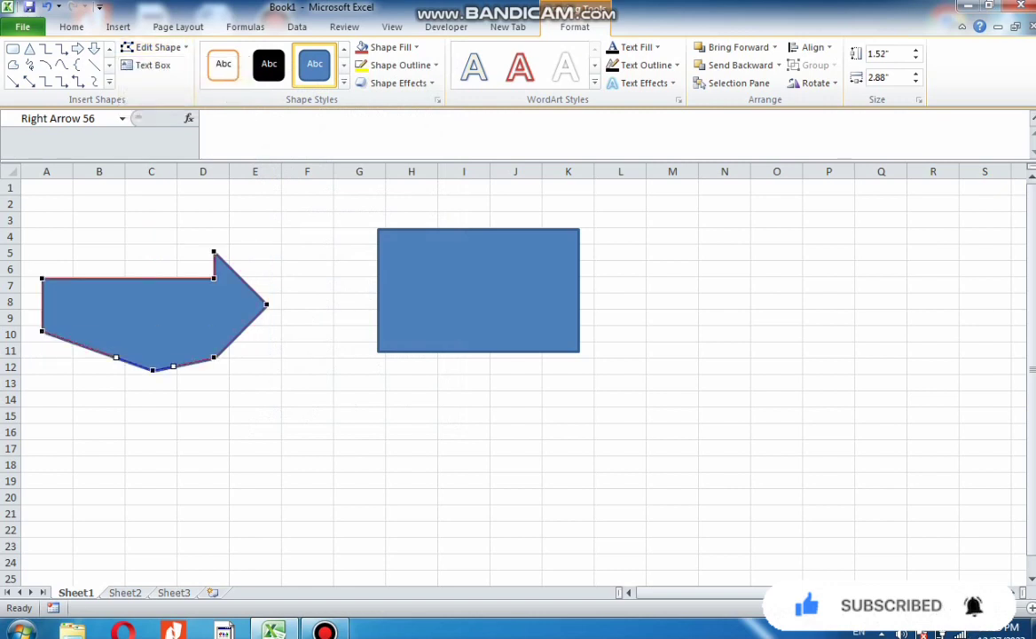
left_click_drag(155, 278, 179, 230)
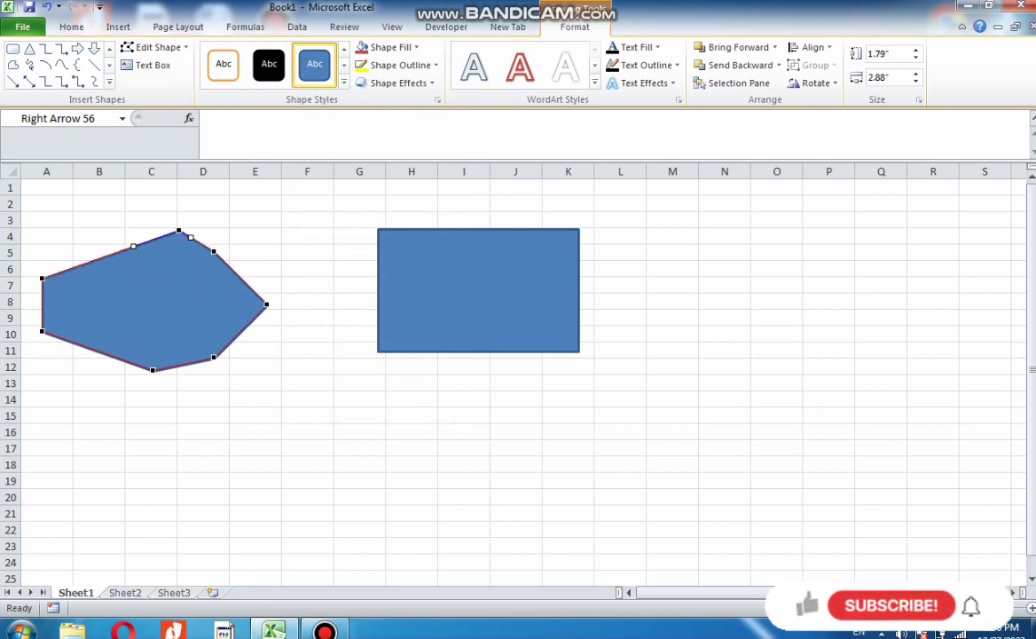
key("ctrl+z")
key("ctrl+z")
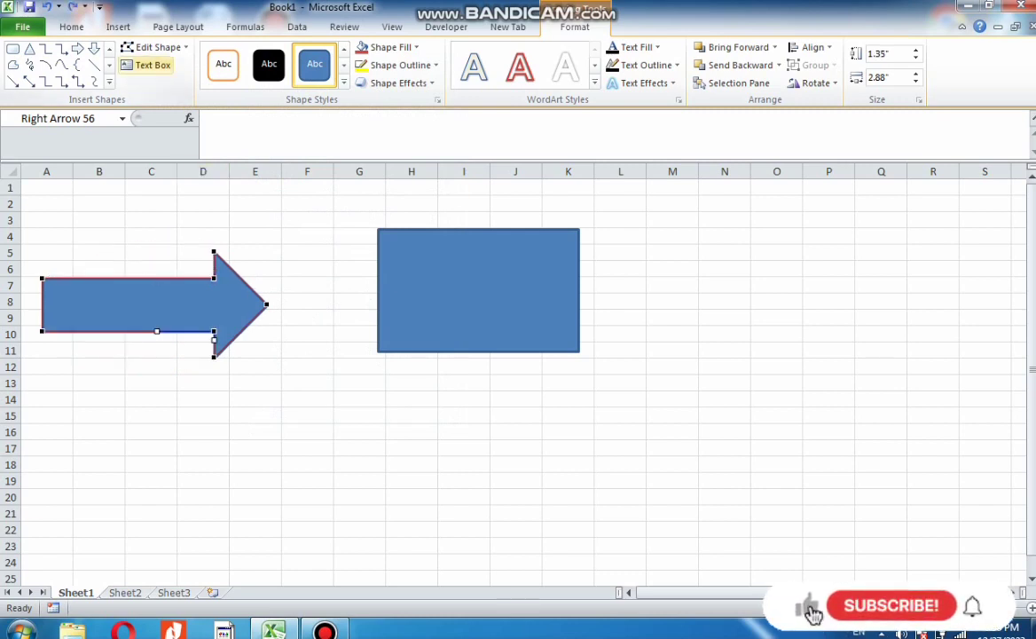
Add a text box below the rectangle and enter the sample text sdfsfdhgft
left_click(148, 66)
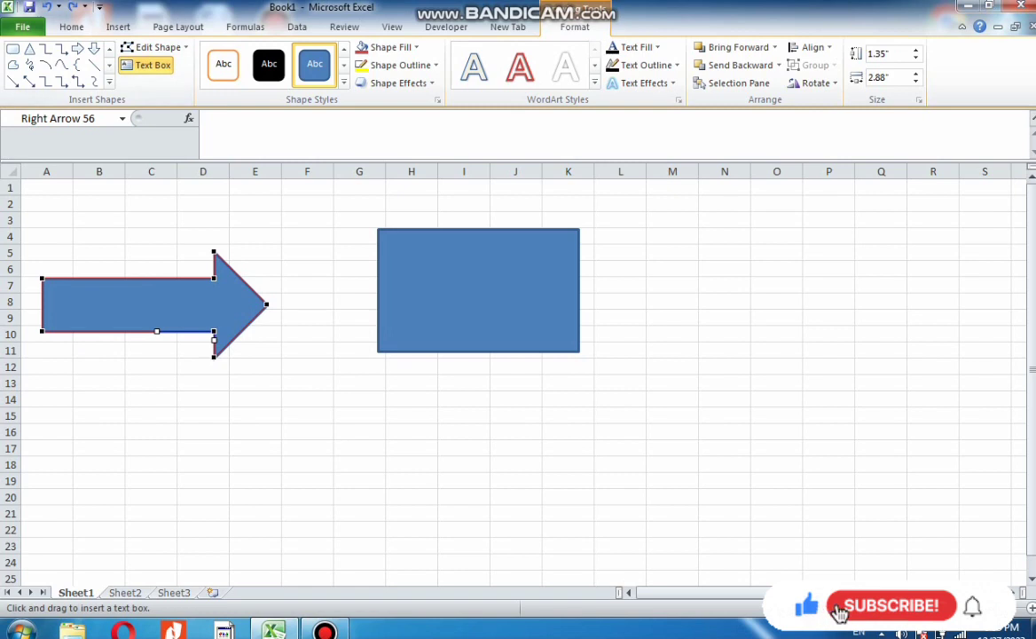
left_click(306, 410)
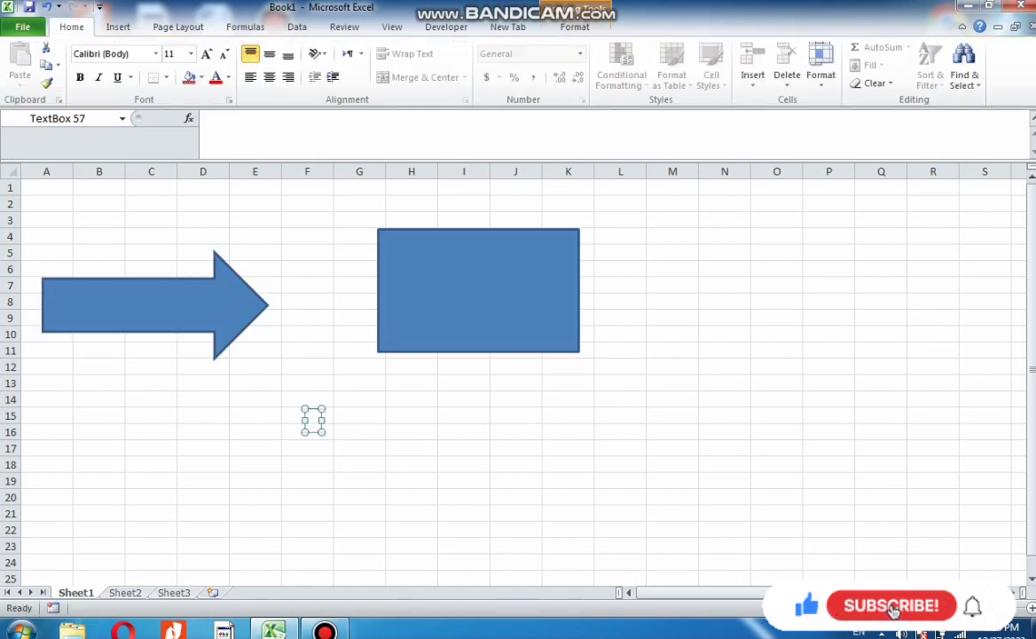
left_click_drag(325, 434, 665, 450)
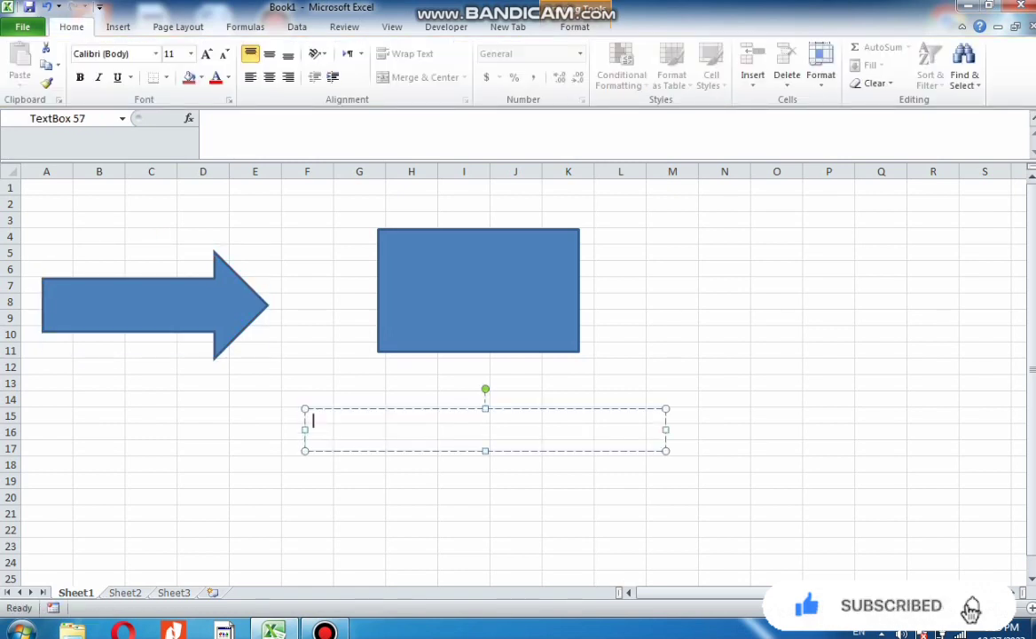
type("sdfsfdhgft")
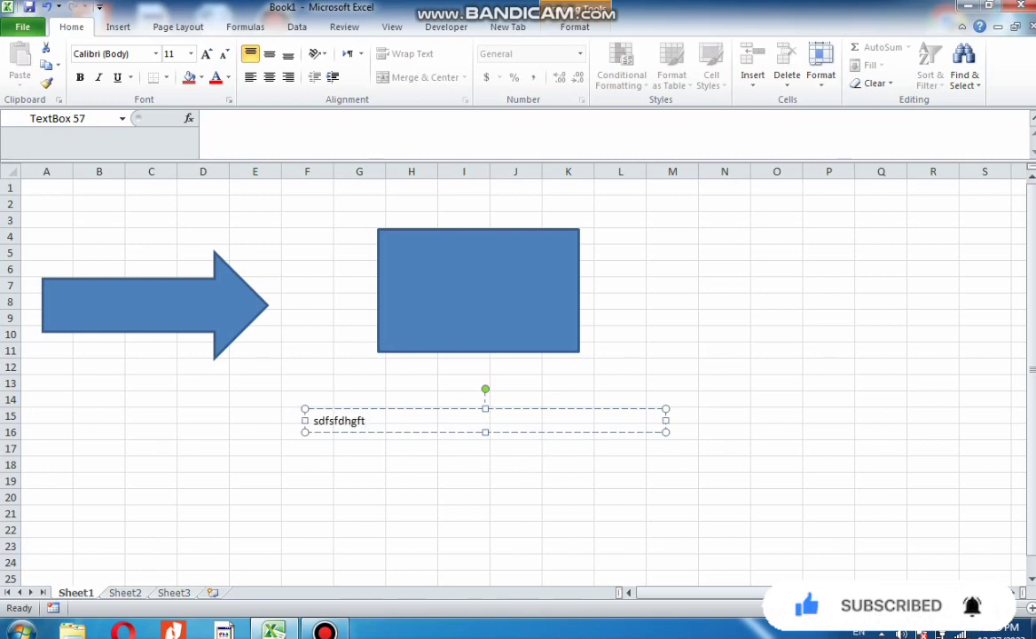
Undo the text box and its text
left_click(154, 304)
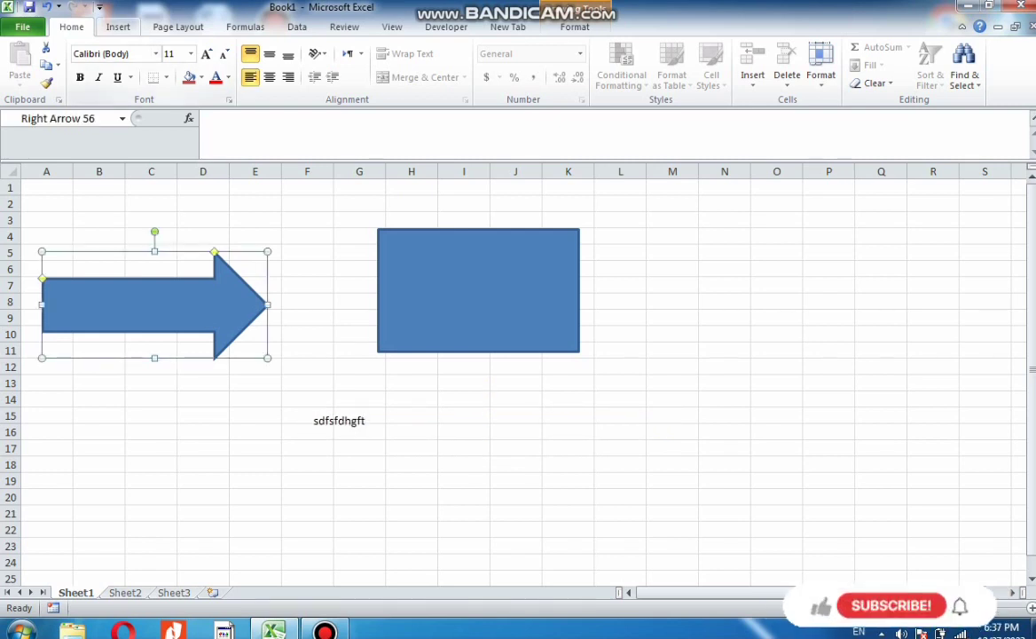
left_click(118, 27)
left_click(176, 67)
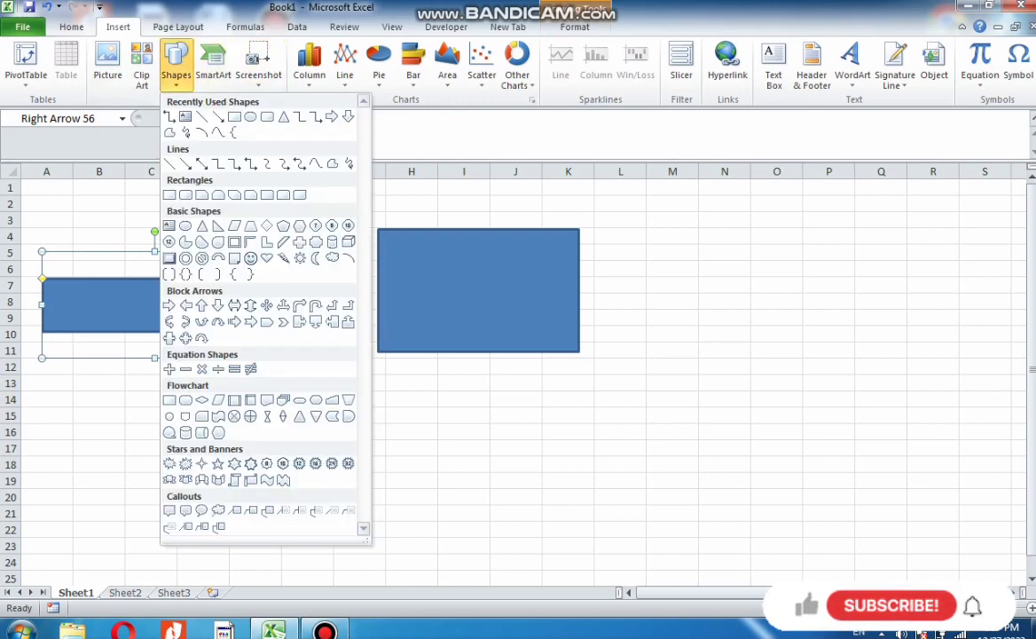
left_click(478, 290)
left_click(478, 290)
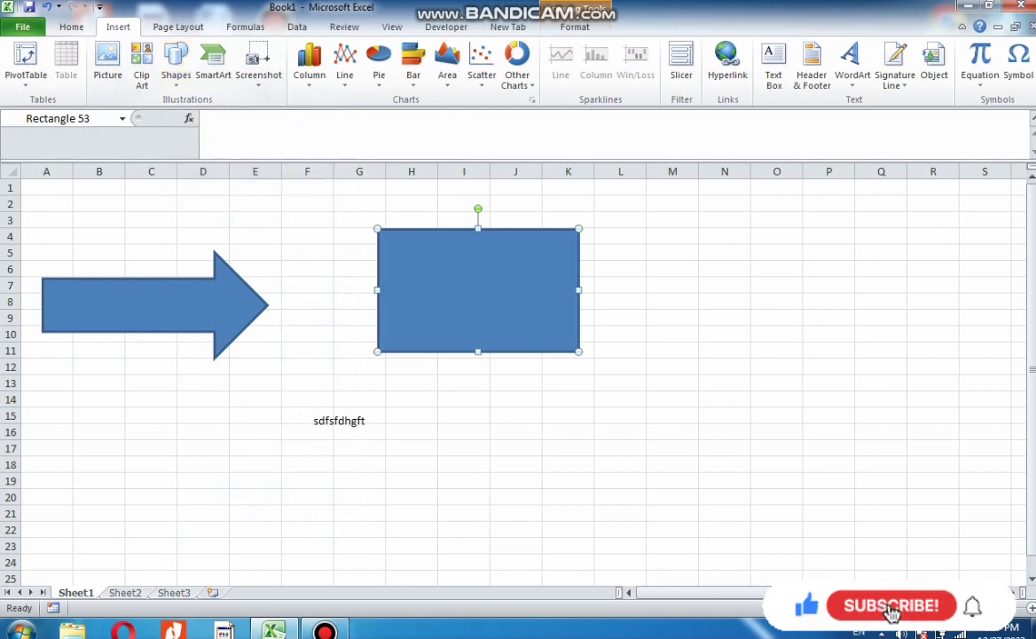
key("ctrl+z")
key("ctrl+z")
key("ctrl+z")
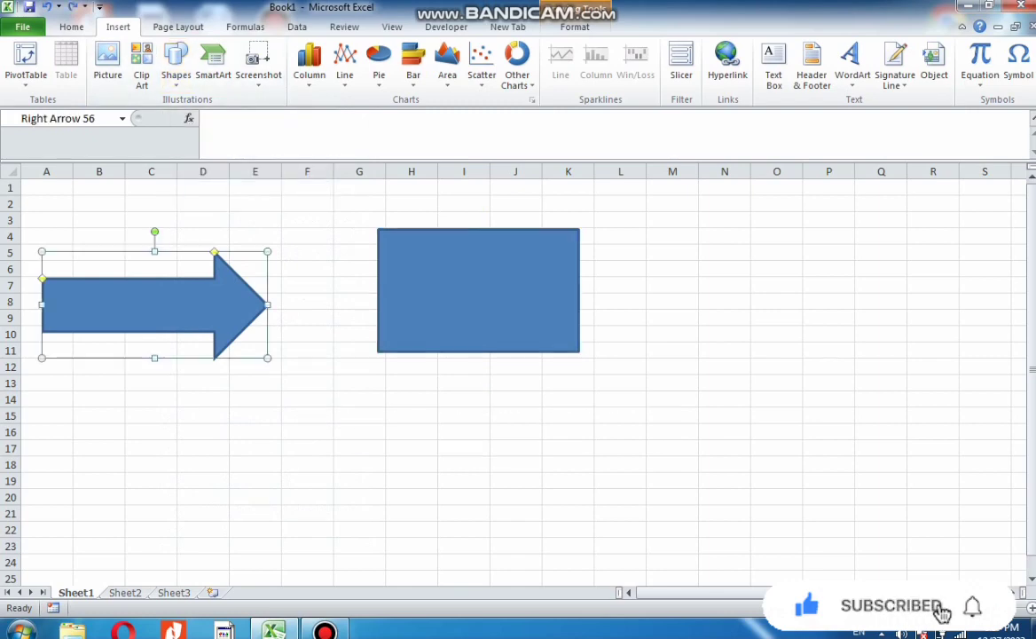
Draw a trapezoid about 0.31" tall and 2.04" wide below the rectangle
left_click(176, 63)
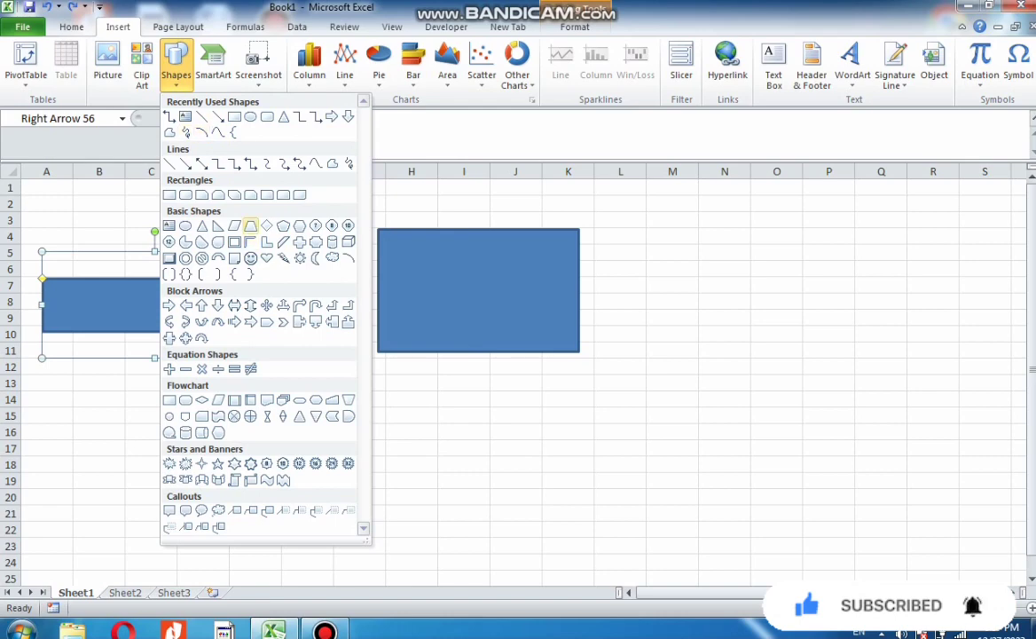
left_click(251, 227)
left_click_drag(468, 404, 630, 429)
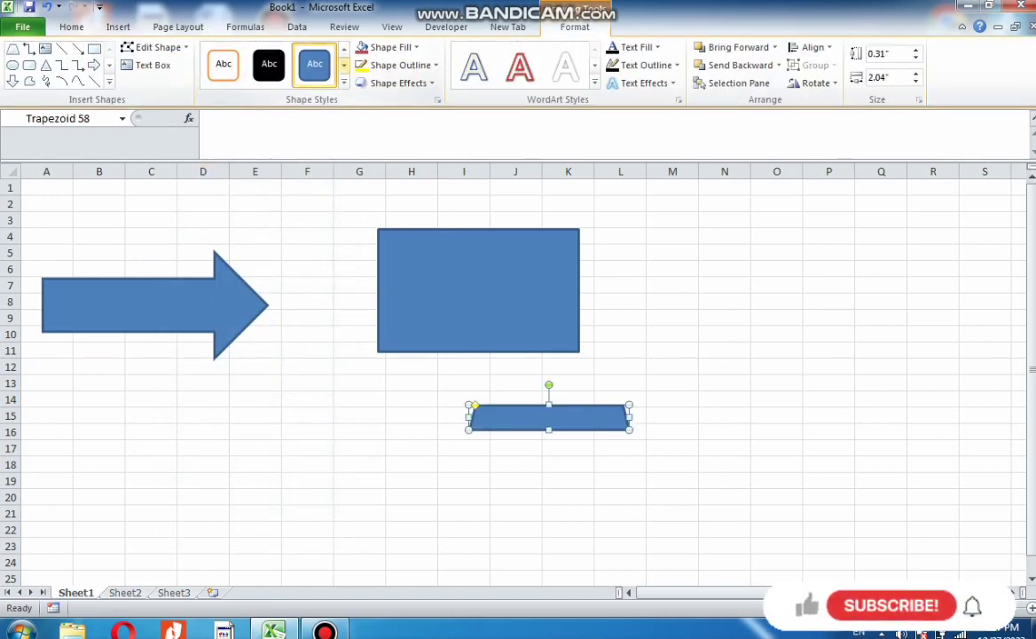
Apply the gray subtle-effect shape style to the rectangle
left_click(478, 289)
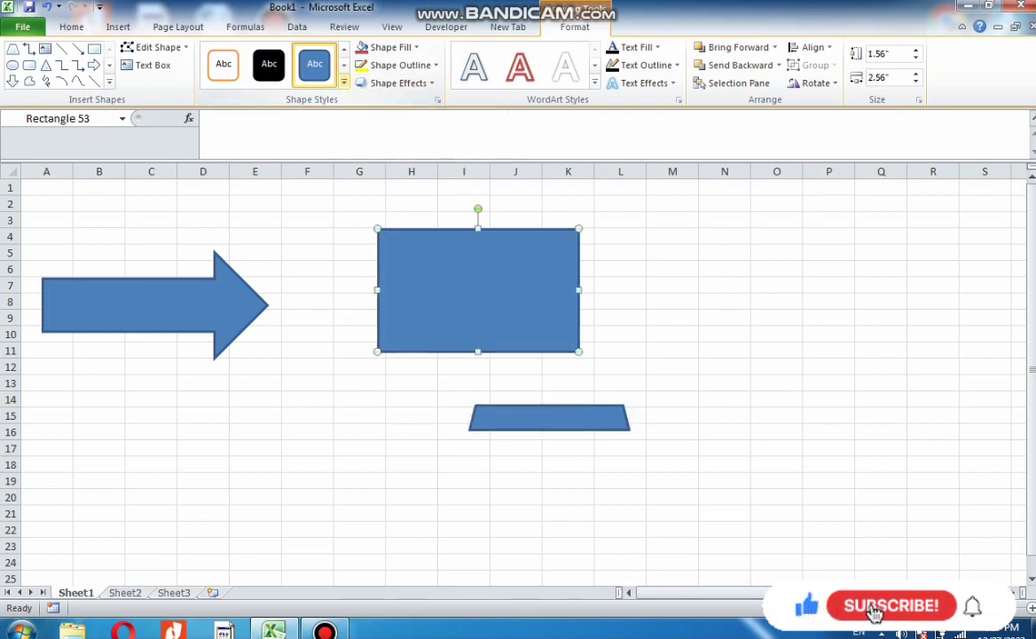
left_click(343, 65)
left_click(343, 82)
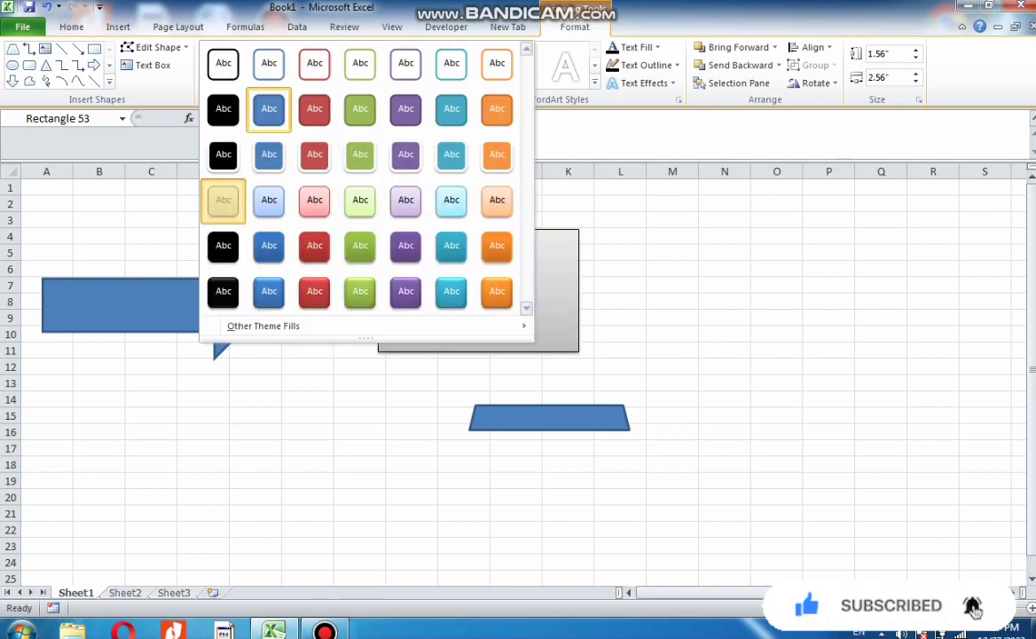
left_click(224, 200)
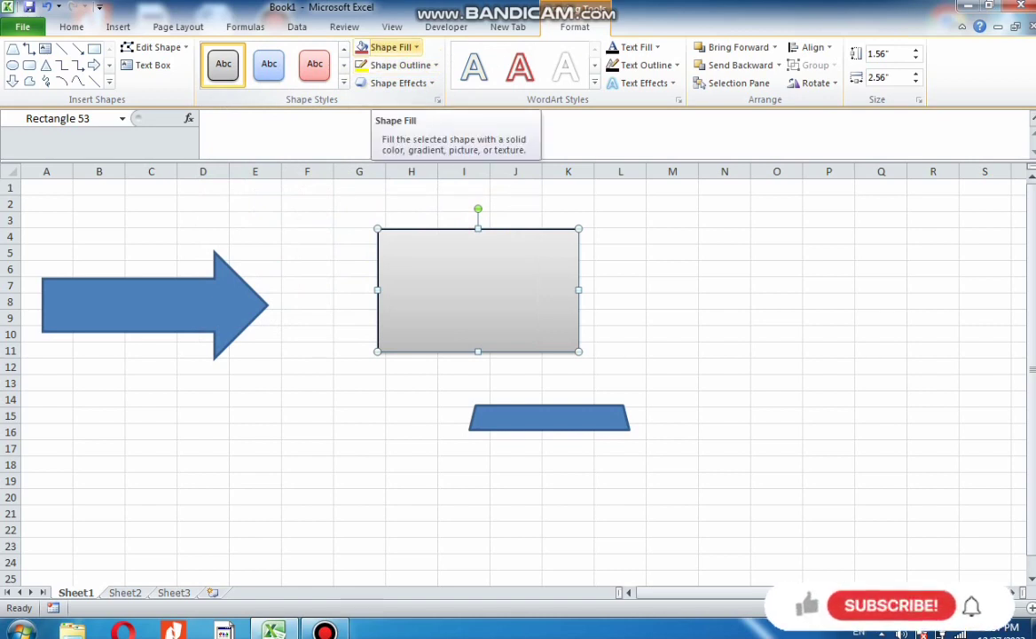
Set the rectangle's shape fill to No Fill
left_click(396, 47)
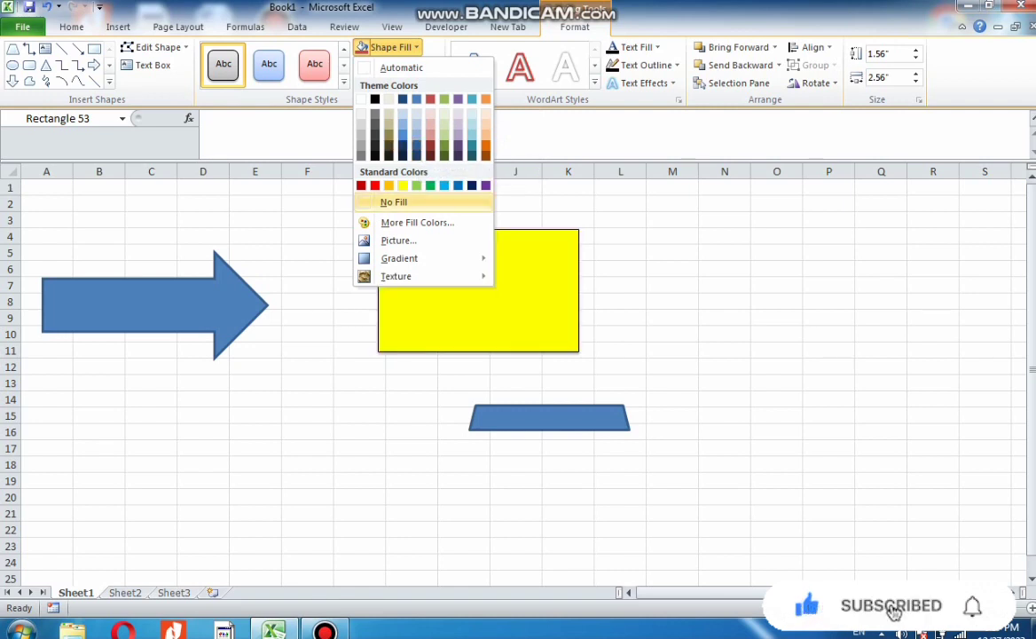
left_click(393, 202)
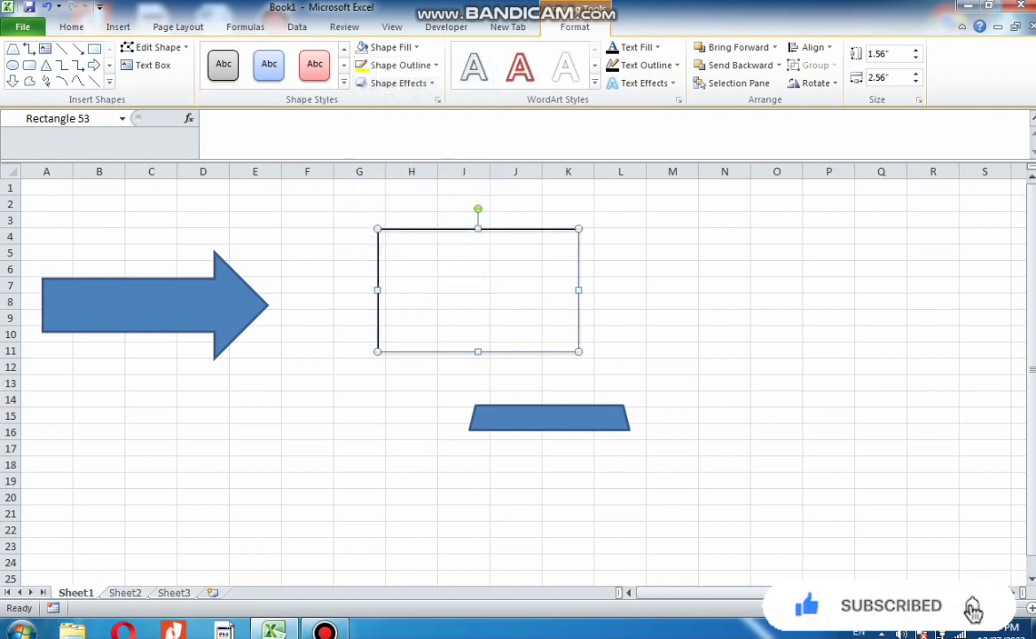
left_click_drag(463, 269, 419, 270)
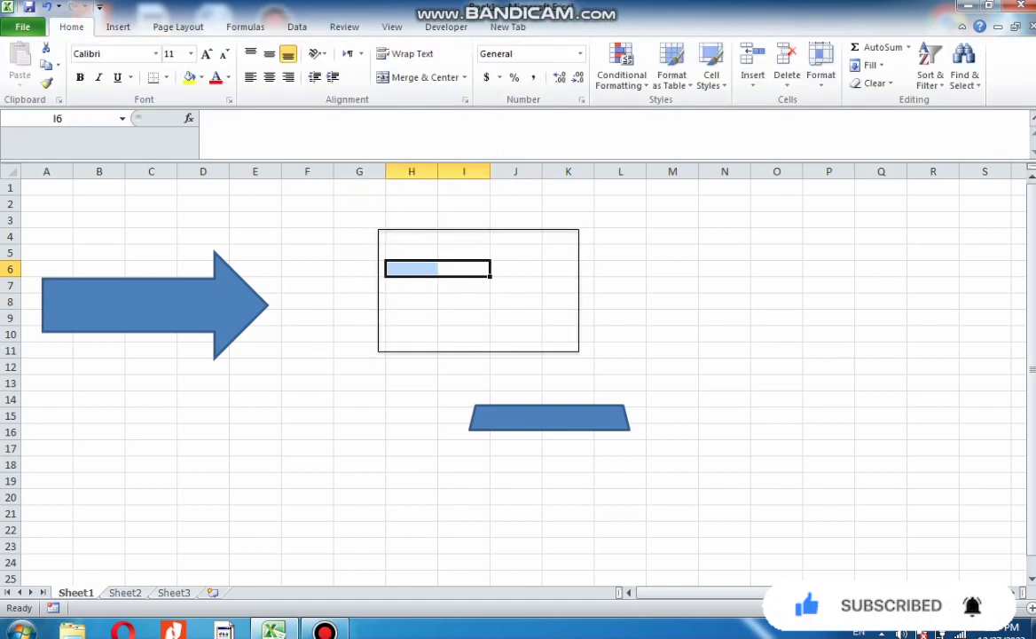
left_click(516, 238)
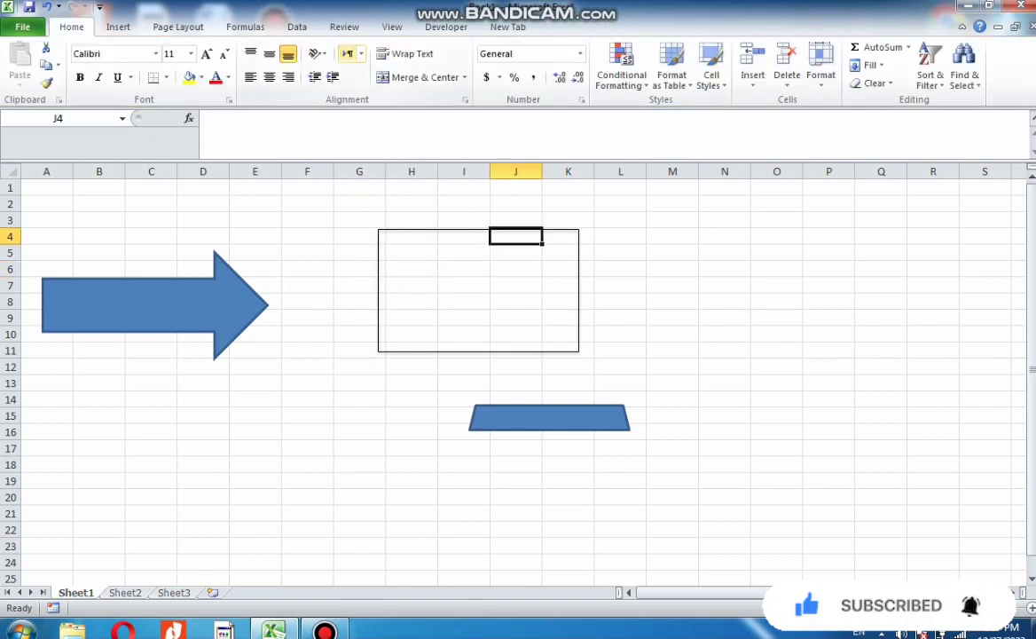
left_click(169, 305)
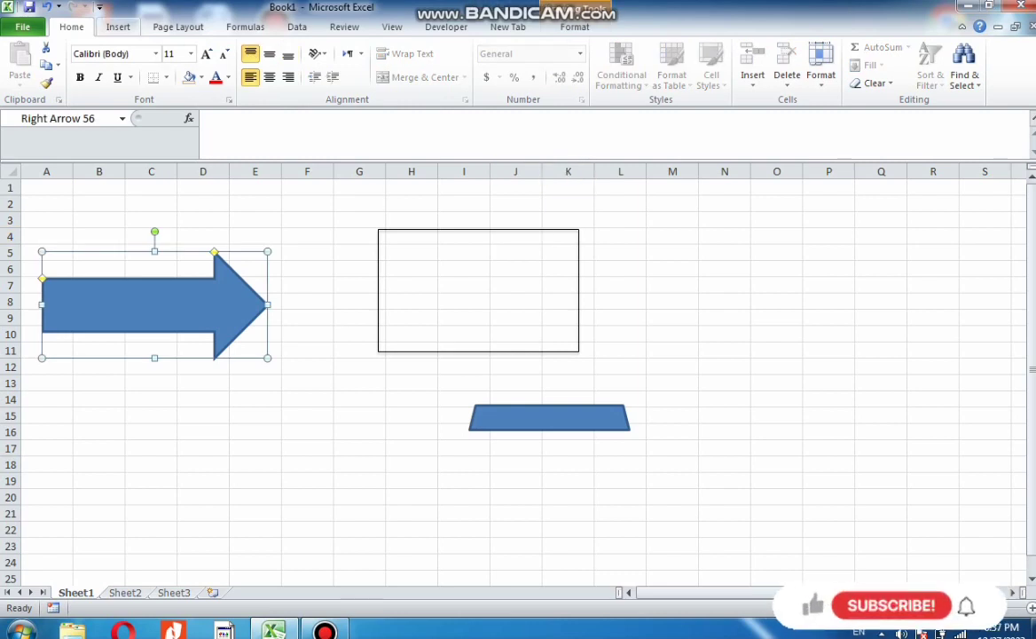
left_click(118, 28)
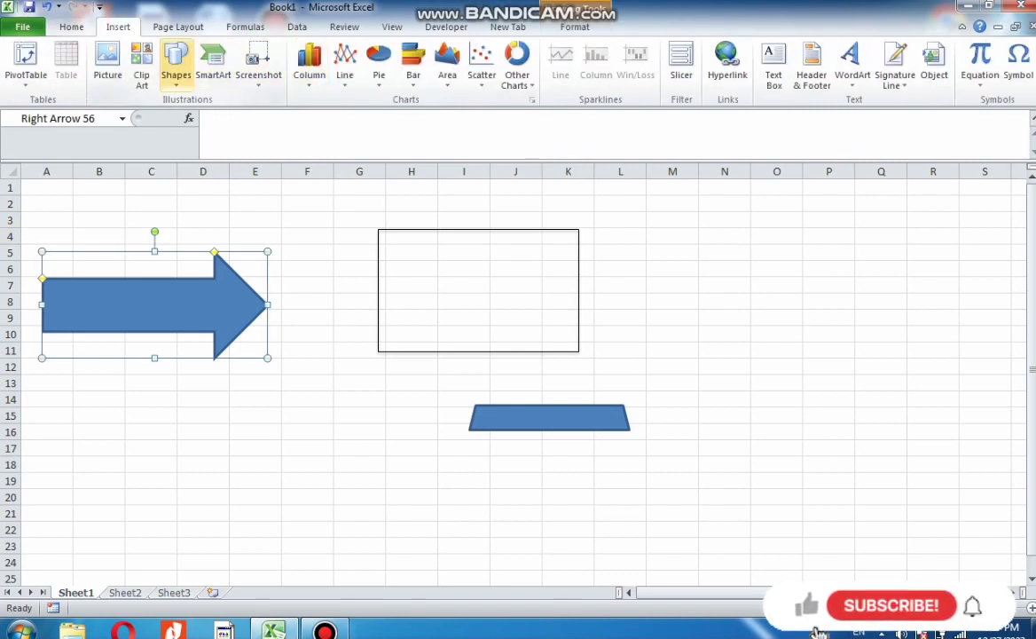
left_click(548, 418)
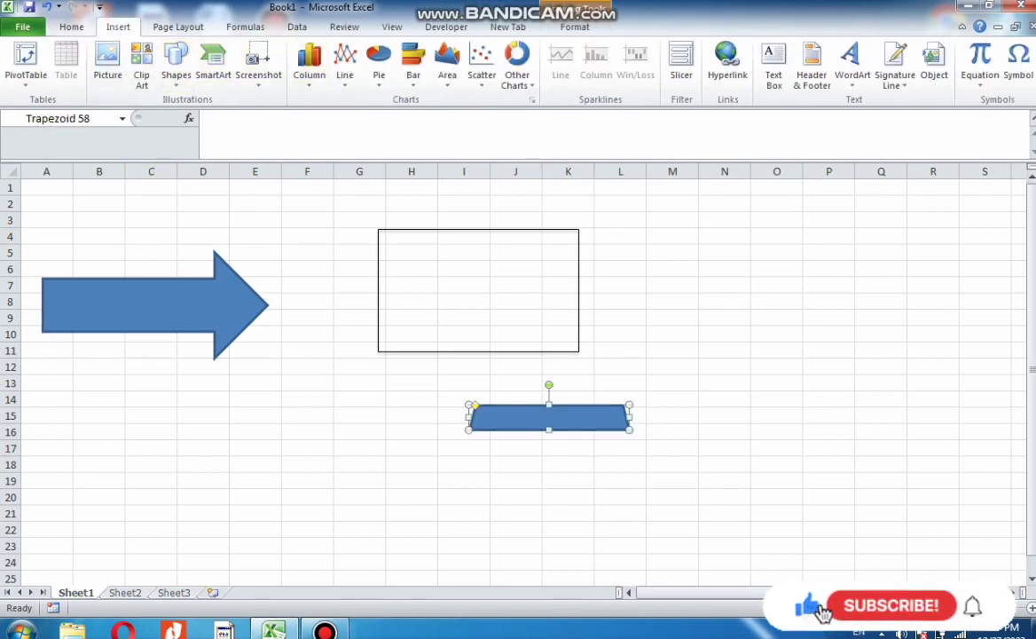
Draw a plaque shape about 0.25" tall and 1.08" wide below and left of the trapezoid
left_click(175, 62)
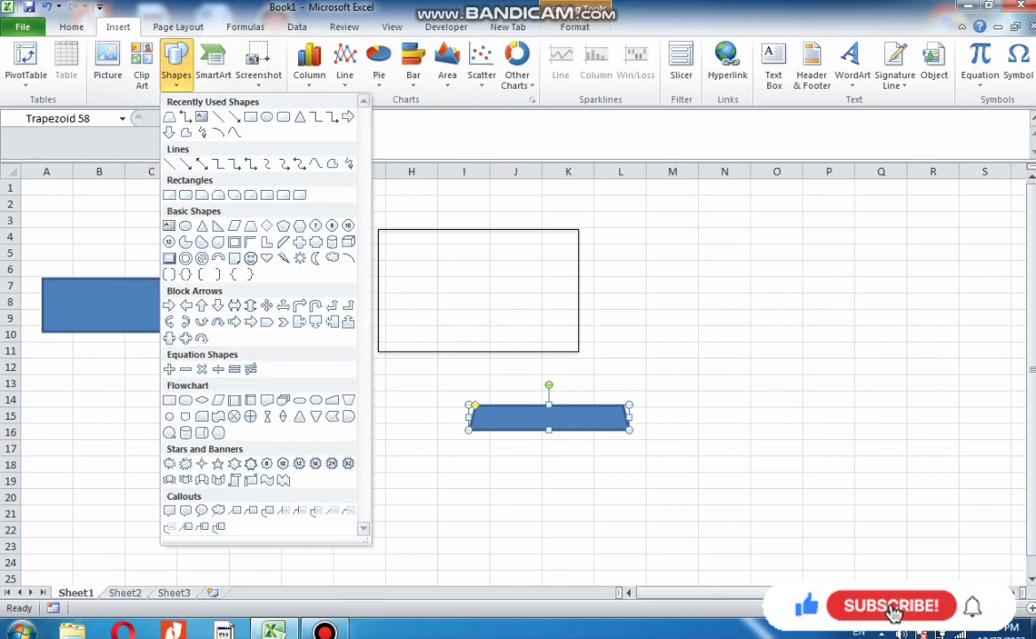
left_click(315, 242)
left_click_drag(345, 459, 433, 479)
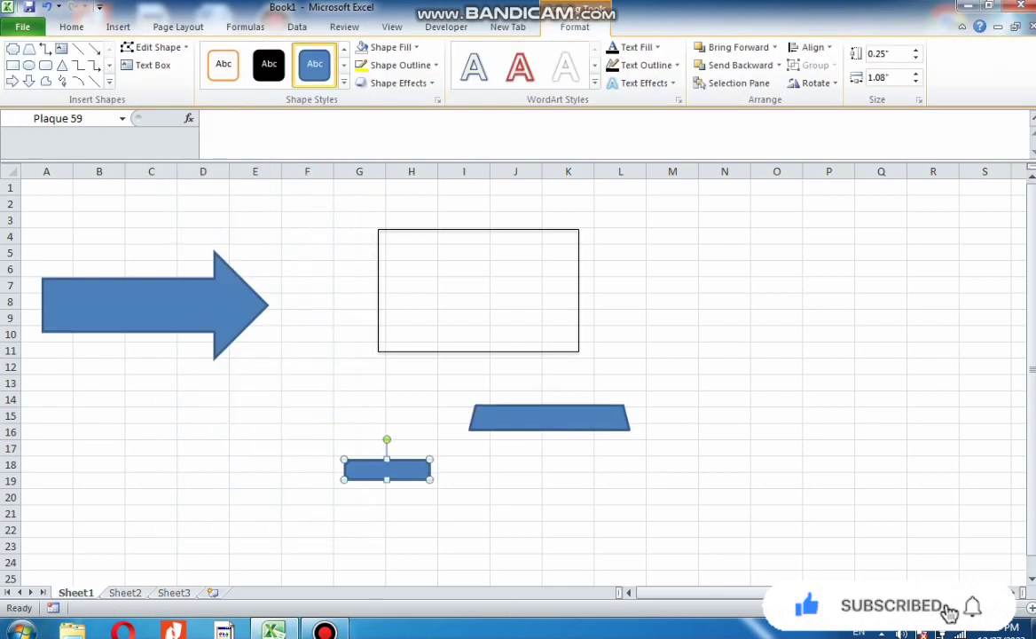
Resize the plaque to about 1.38" tall and 2.34" wide
left_click(391, 47)
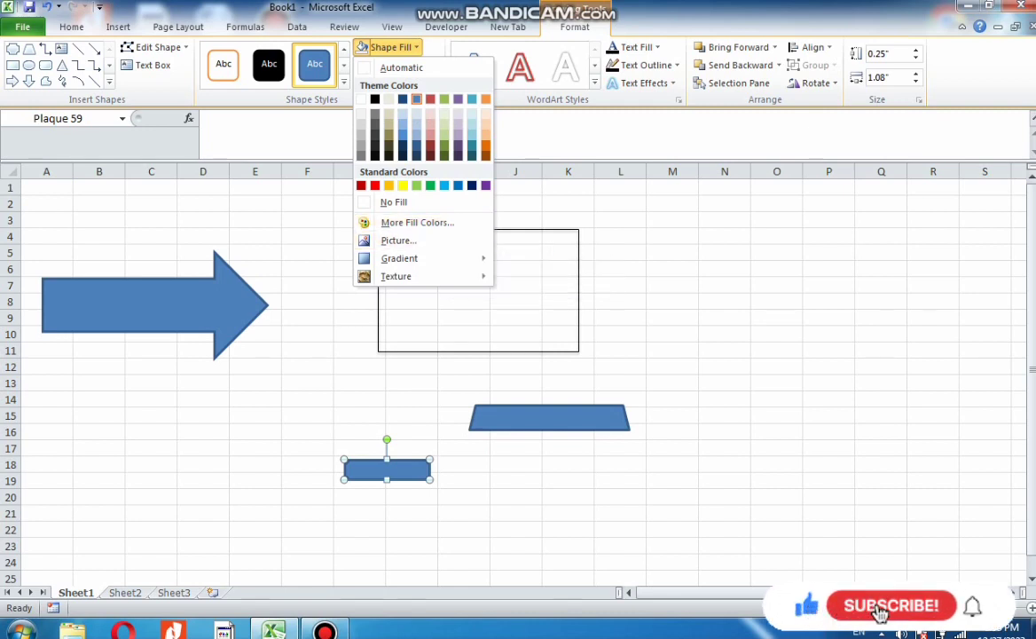
key("Escape")
left_click_drag(387, 479, 387, 568)
left_click_drag(429, 513, 529, 512)
Fill the plaque with the Lighthouse sample picture
left_click(400, 64)
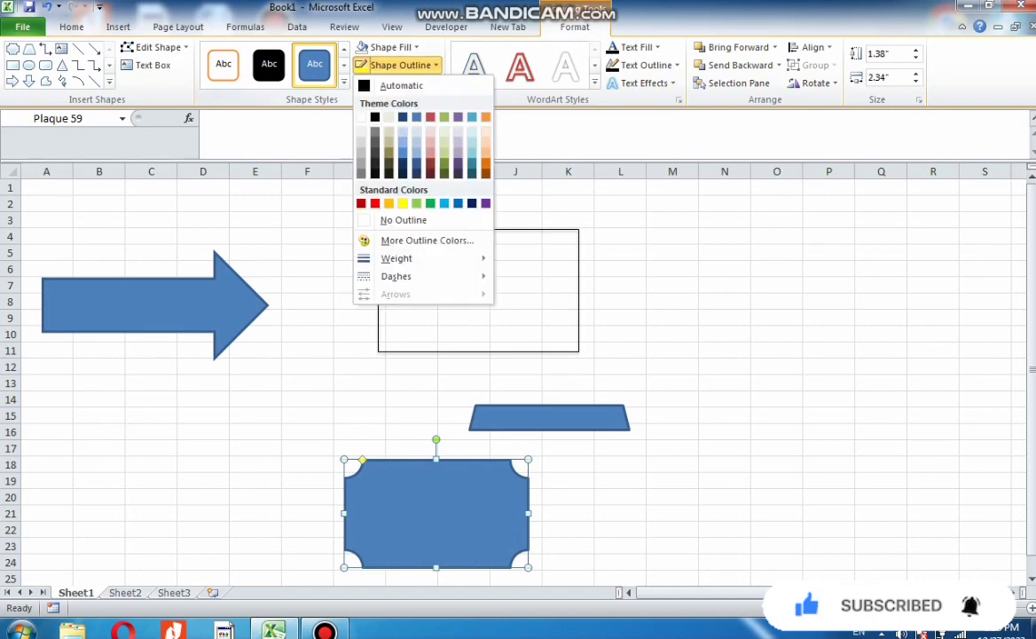
mouse_move(397, 259)
left_click(390, 47)
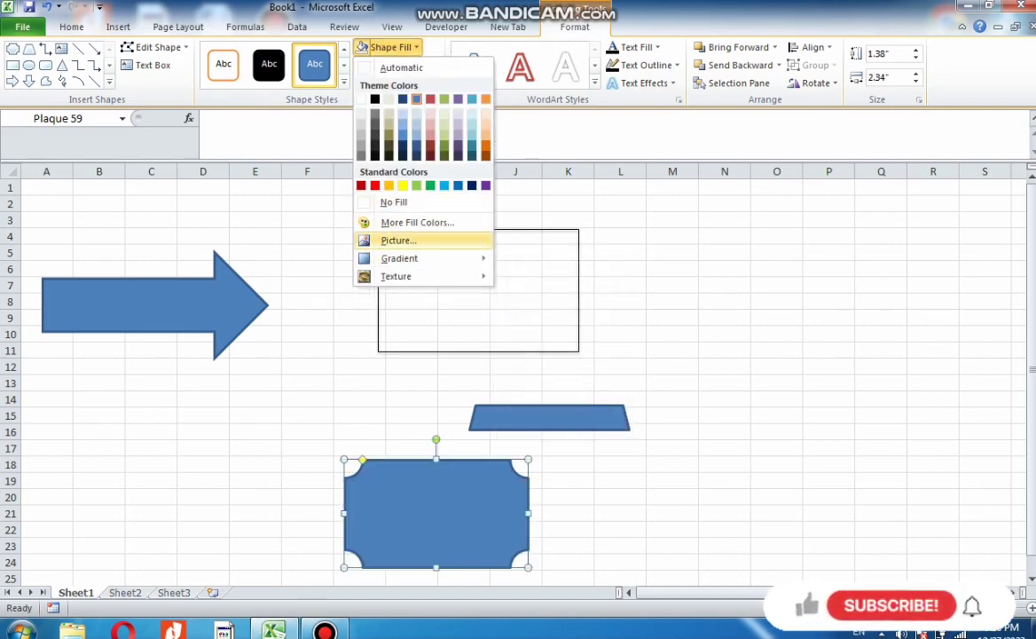
left_click(398, 241)
left_click(281, 232)
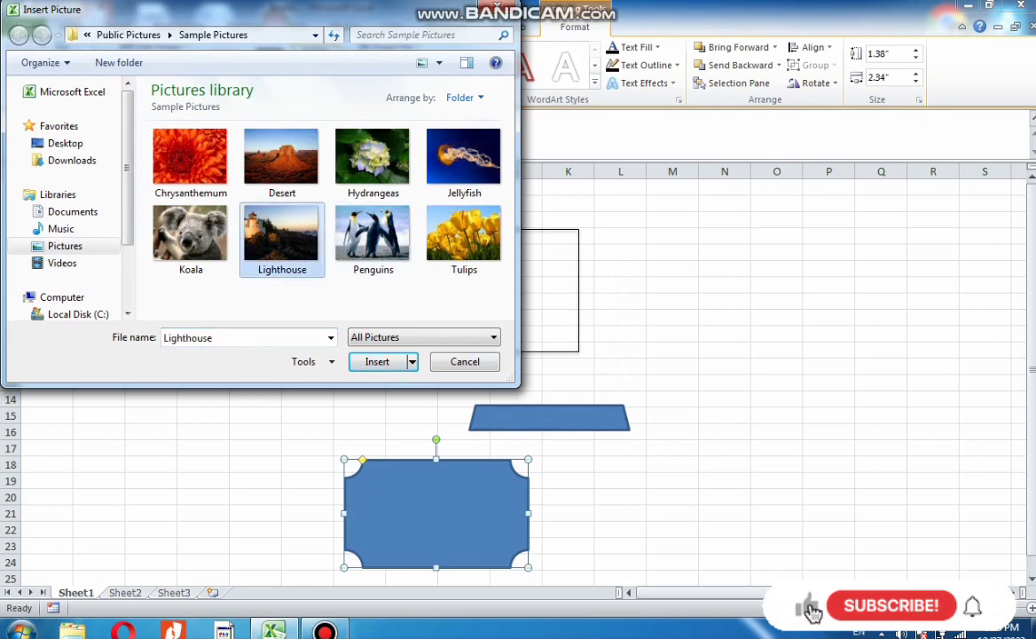
left_click(377, 361)
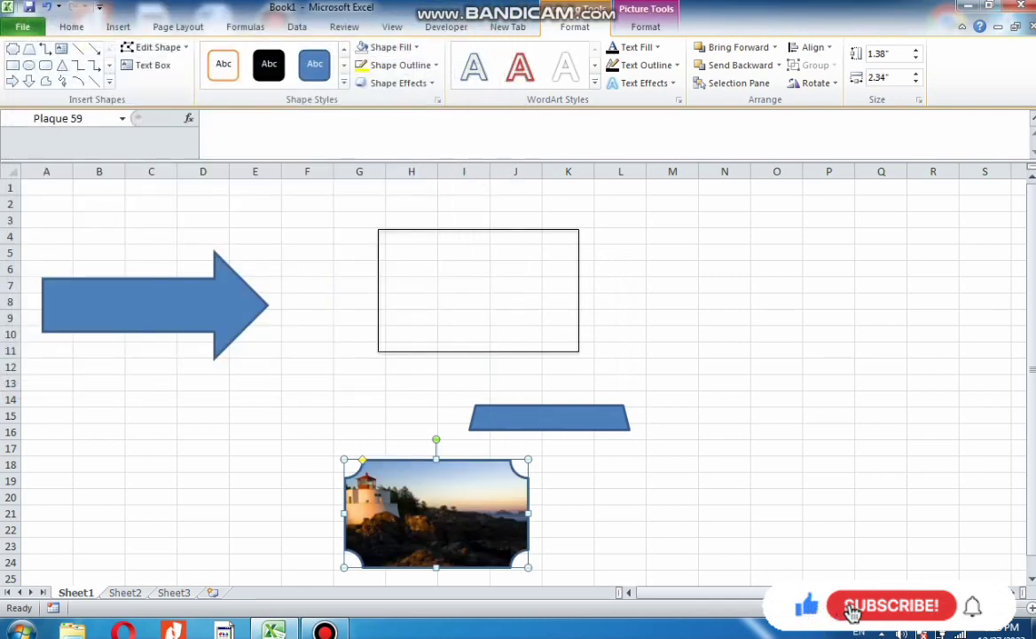
Fill the plaque with the burlap texture
left_click(390, 47)
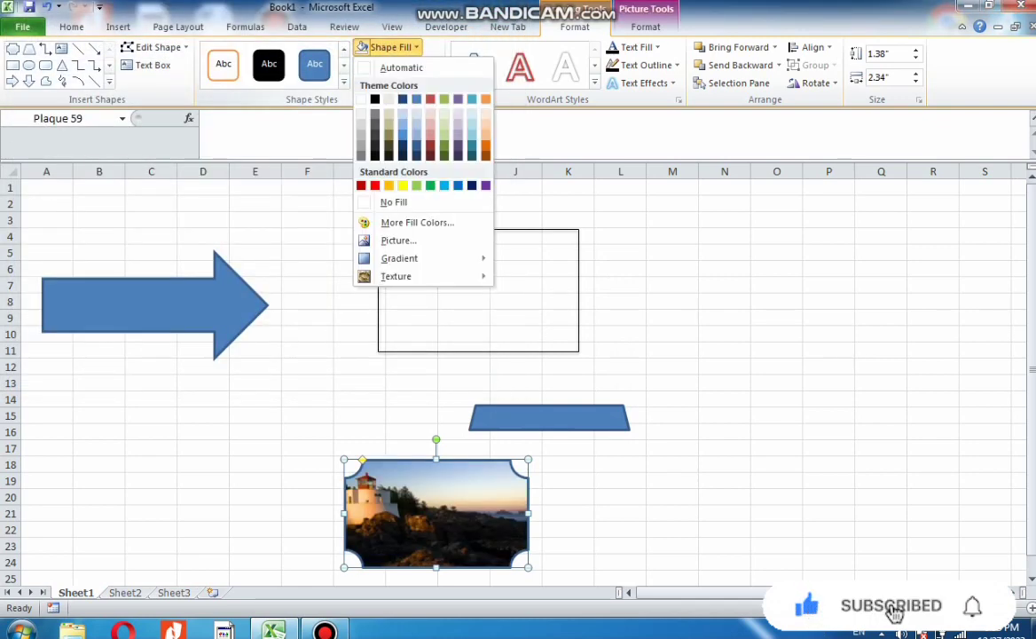
mouse_move(399, 258)
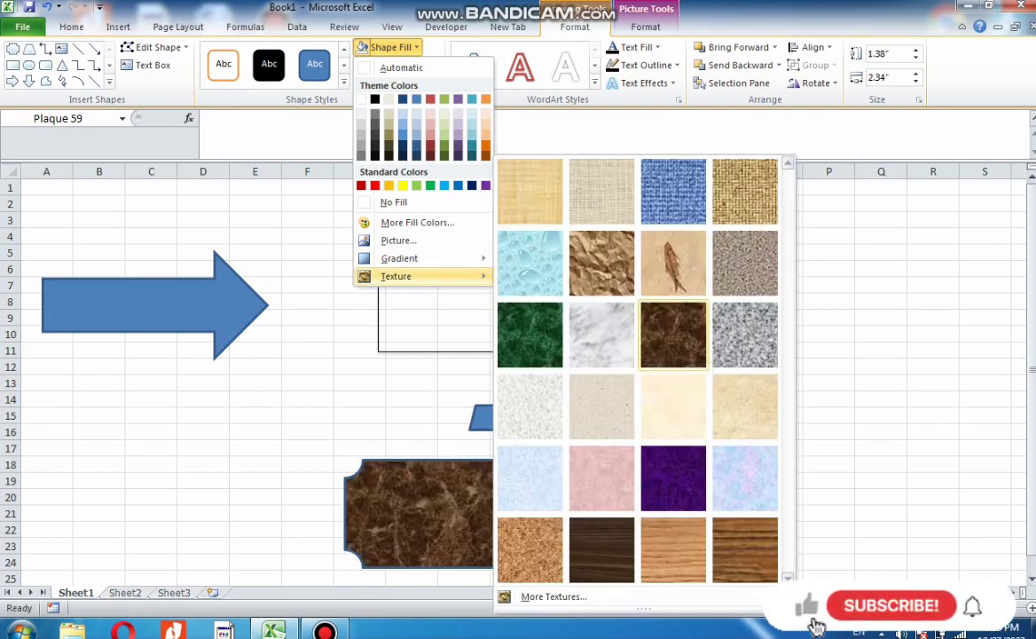
left_click(745, 191)
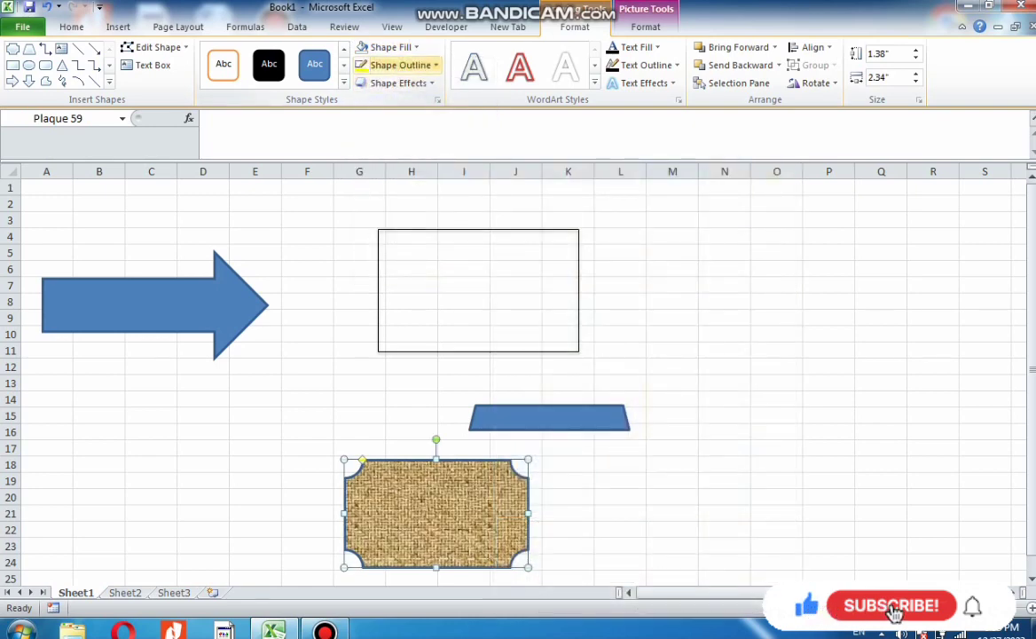
Set the plaque's outline to dark blue with a long dash-dot dash style
left_click(400, 65)
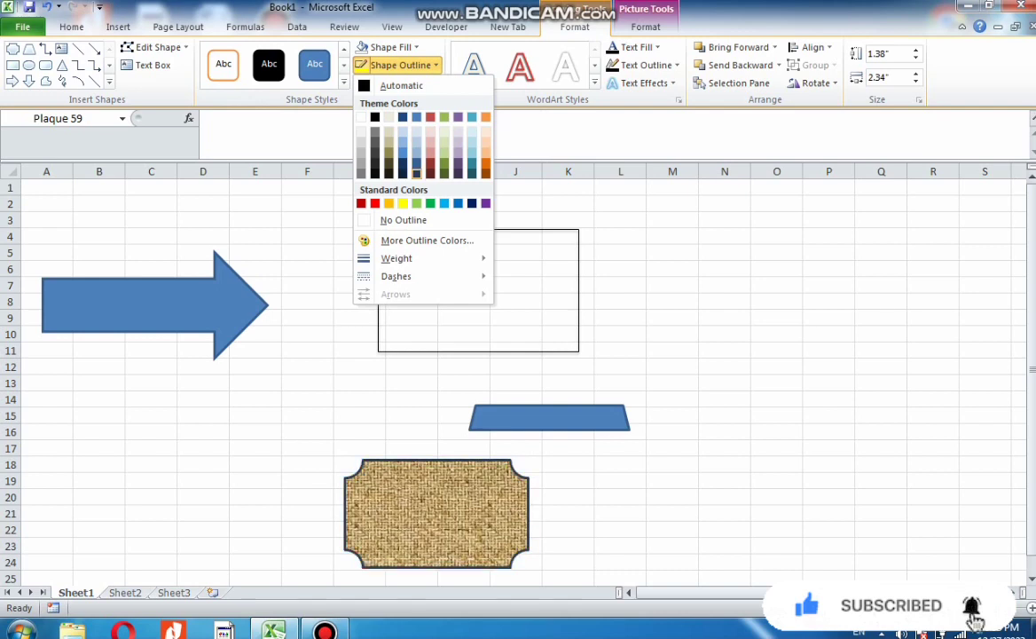
left_click(416, 173)
left_click(400, 65)
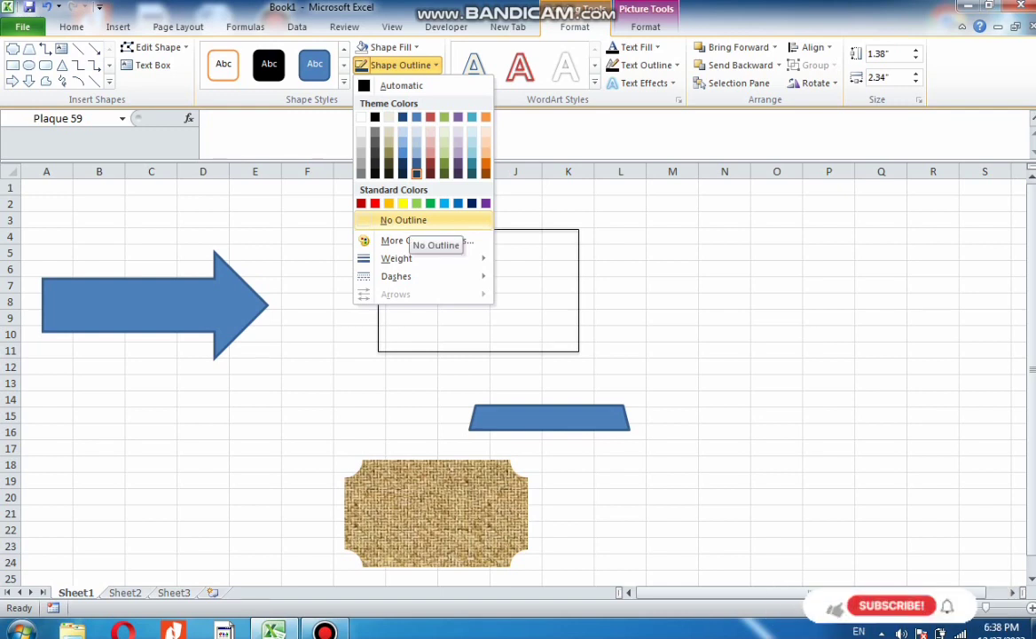
mouse_move(391, 258)
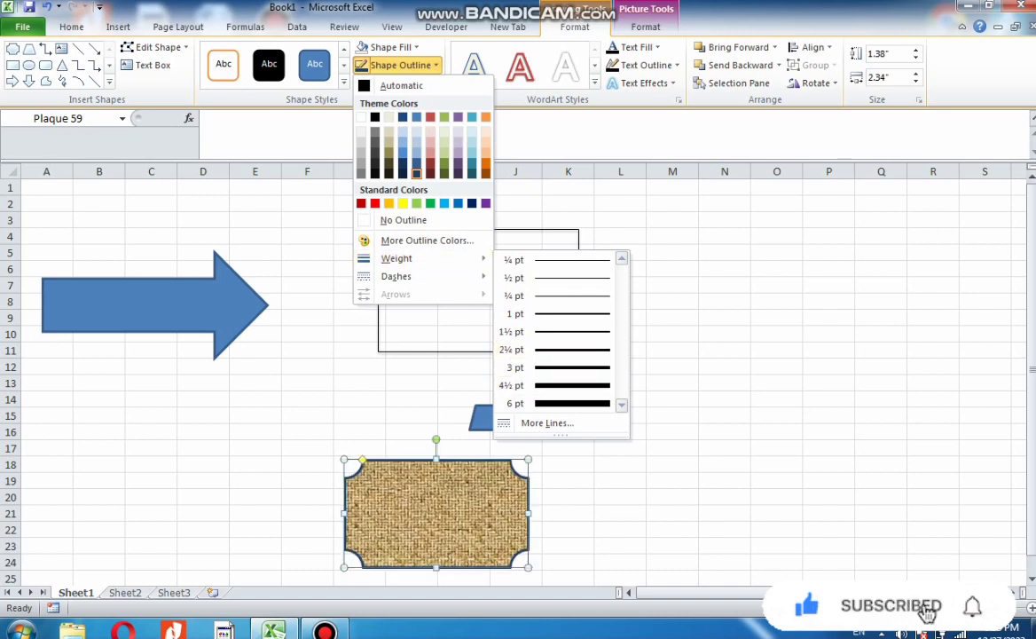
mouse_move(417, 276)
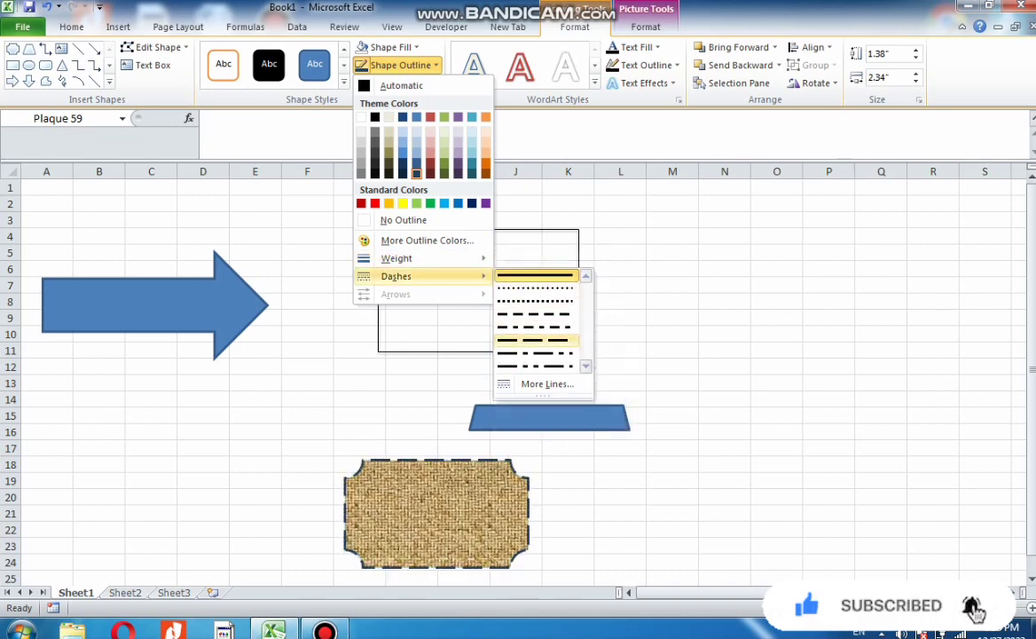
left_click(535, 353)
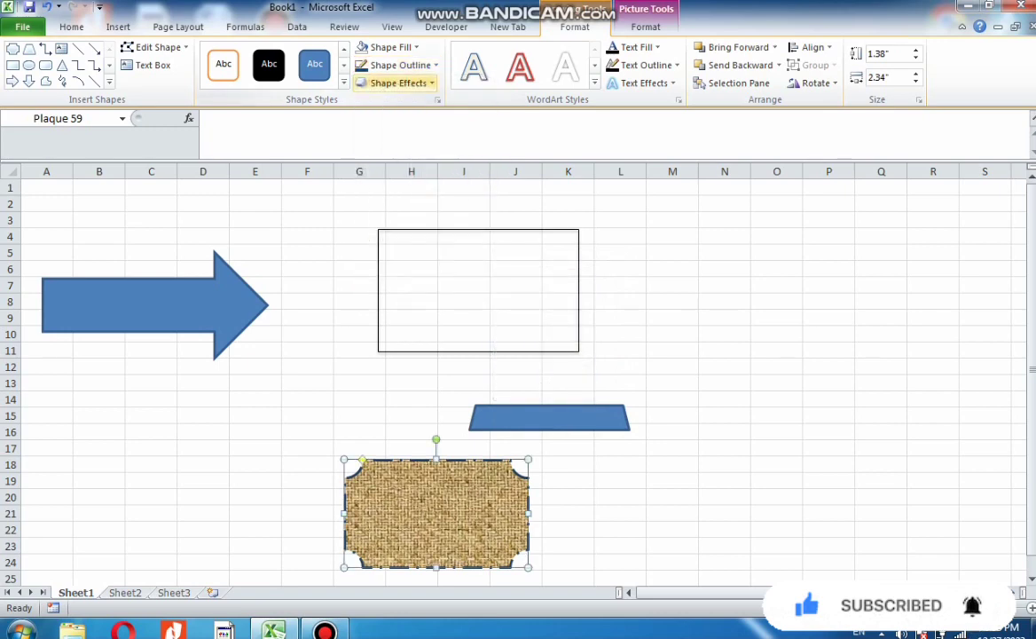
Apply a perspective shadow effect to the plaque
left_click(398, 82)
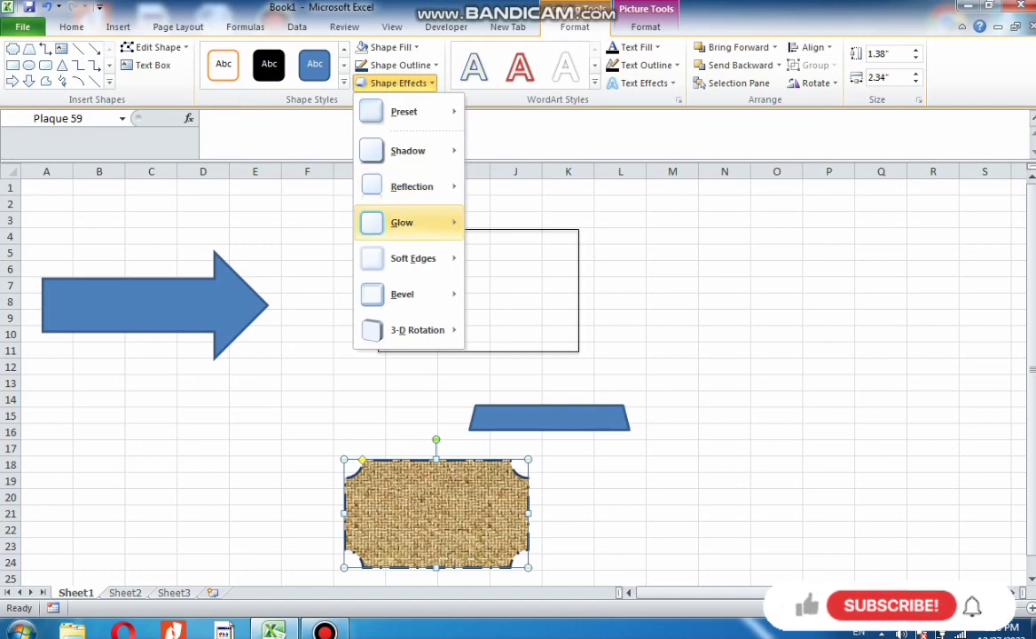
mouse_move(402, 222)
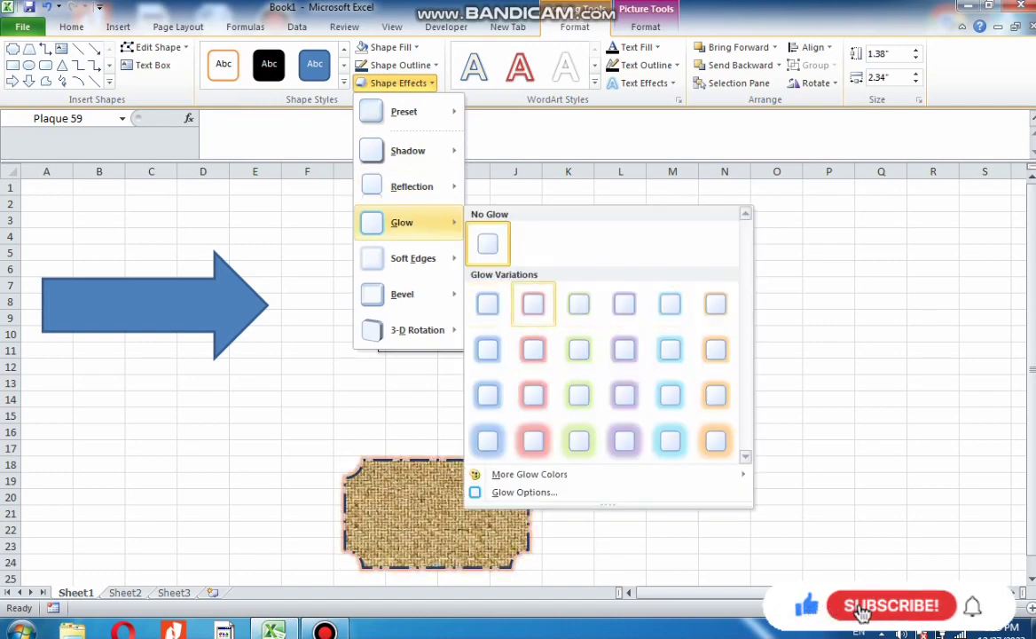
mouse_move(408, 151)
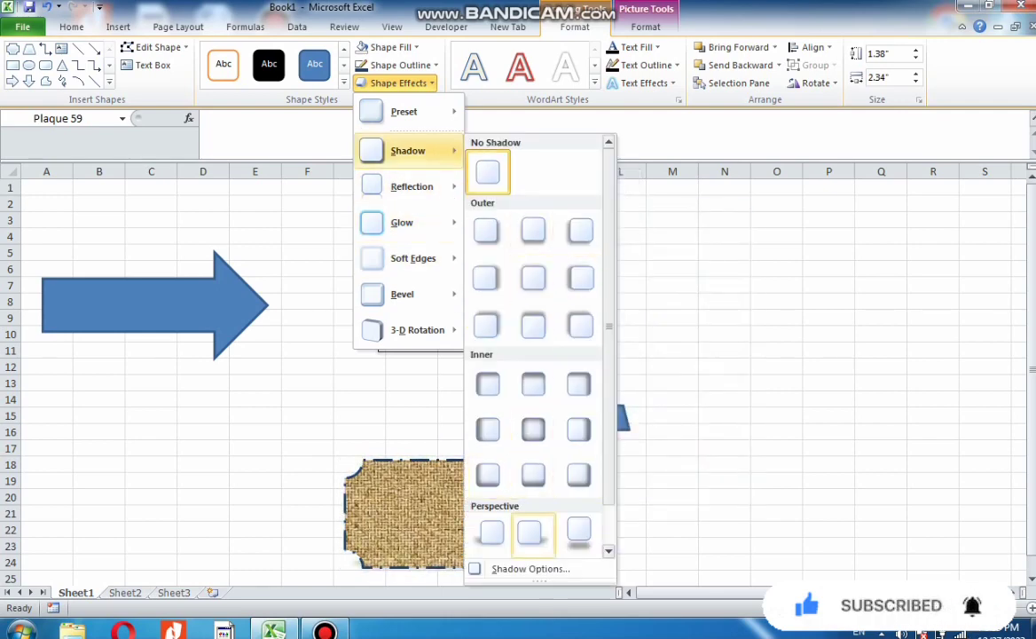
left_click(529, 533)
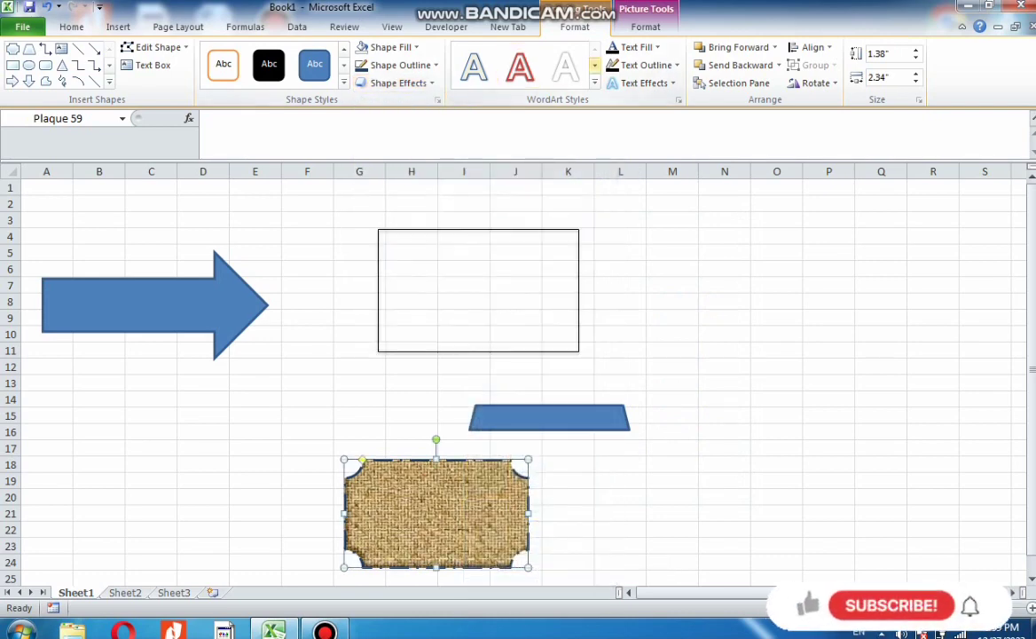
left_click(594, 82)
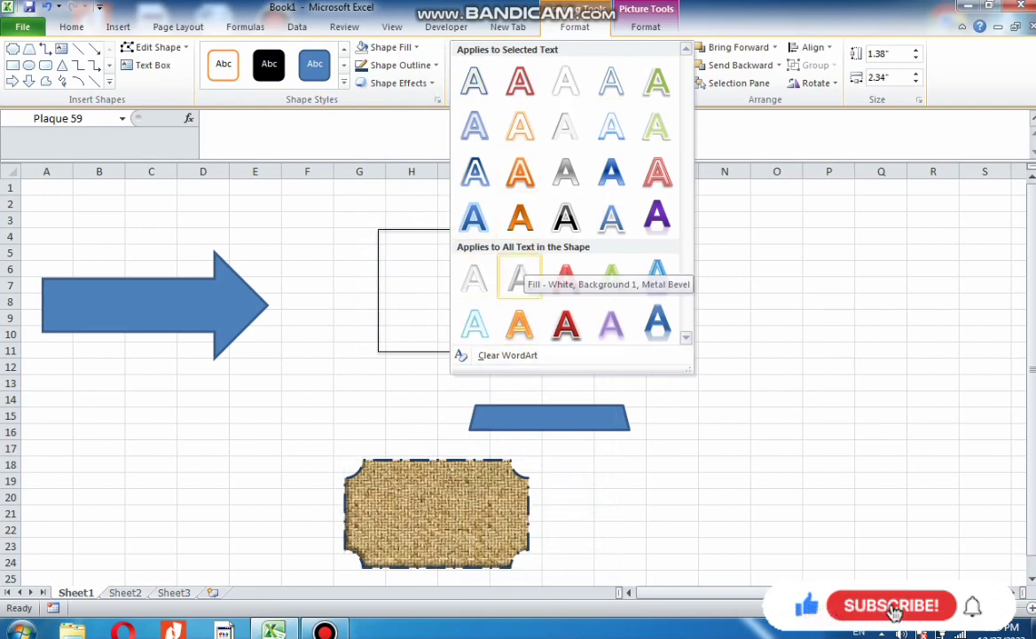
key("Escape")
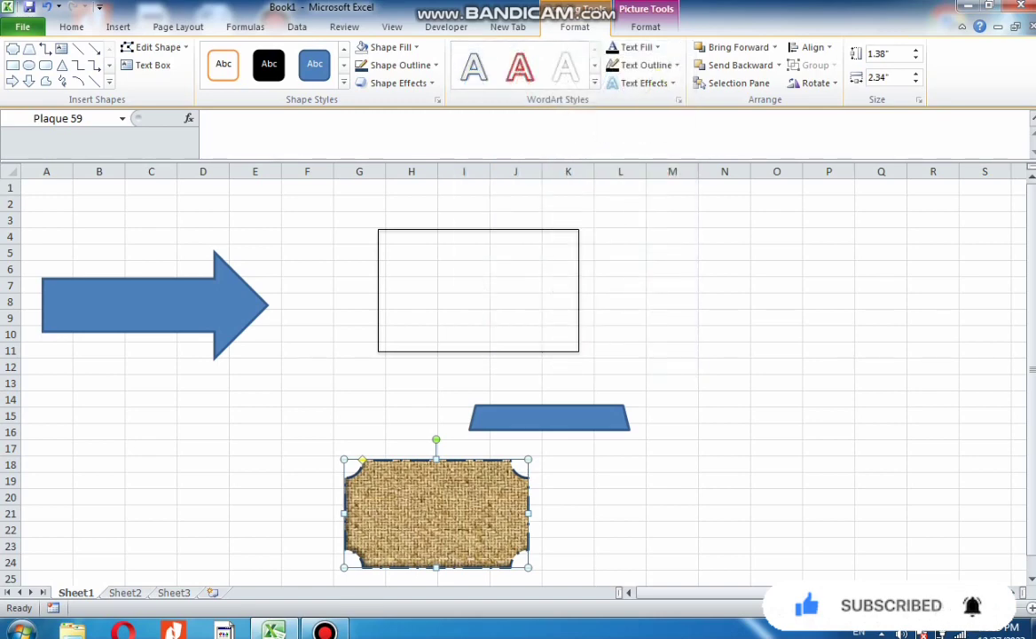
left_click(325, 631)
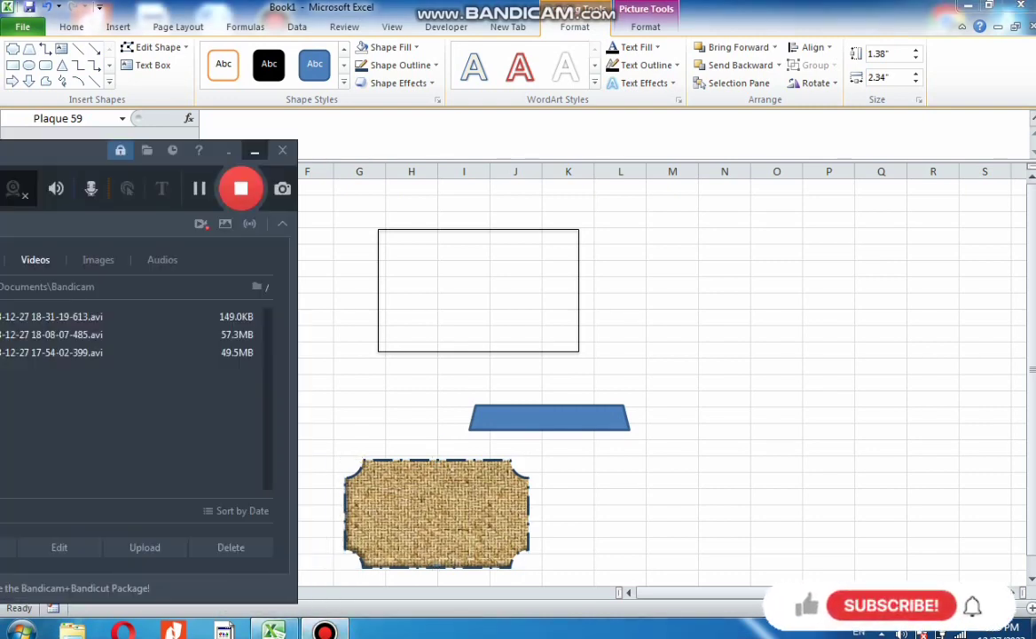
left_click(255, 151)
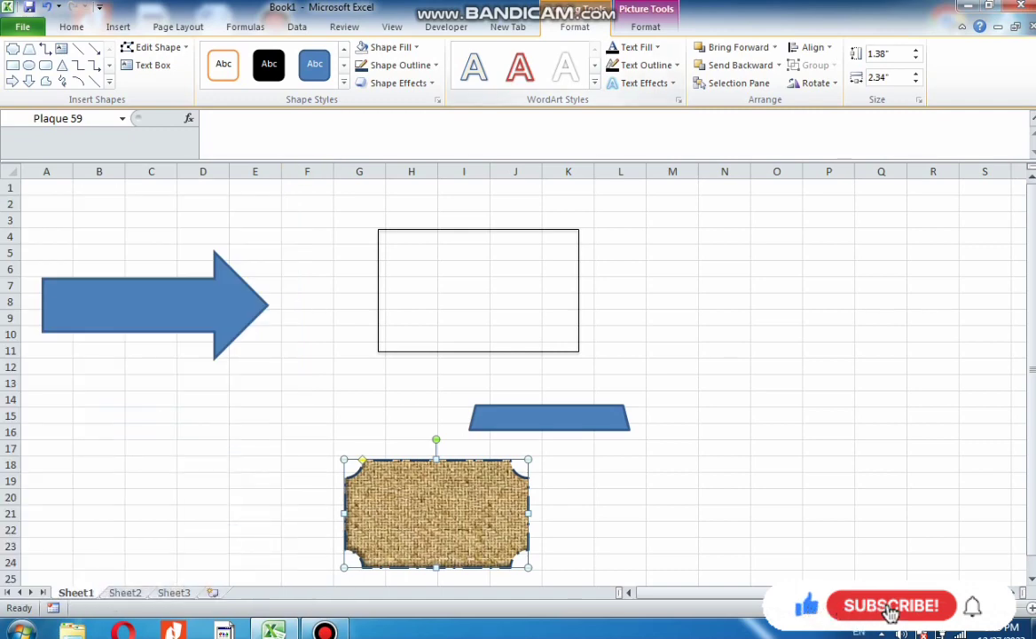
Switch to Sheet2 and draw a snip-and-round single-corner rectangle about 4.47" tall and 5.46" wide
left_click(724, 334)
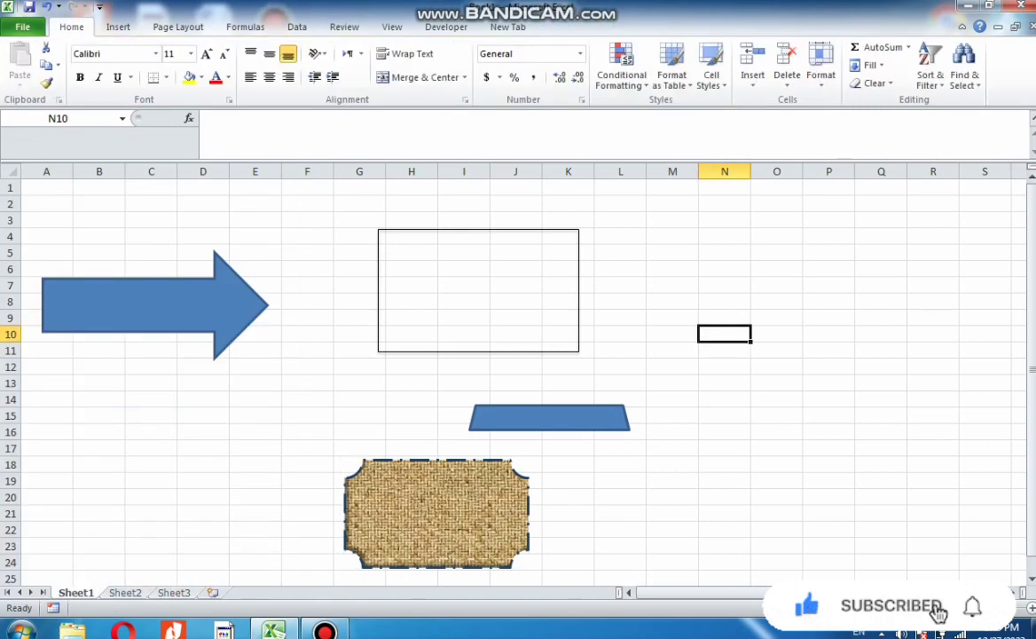
key("ctrl+Page_Down")
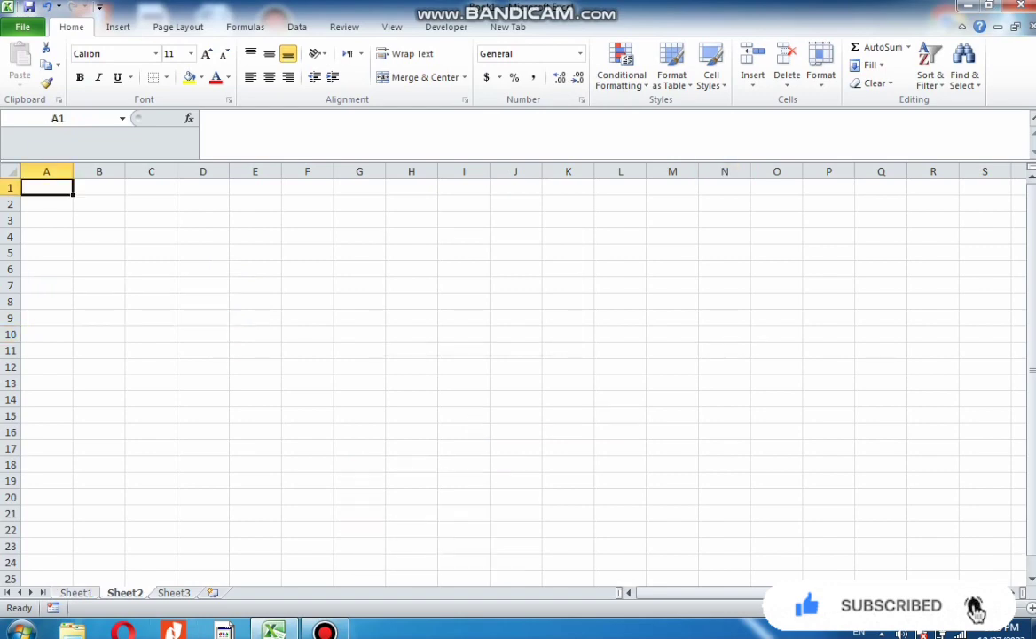
left_click(118, 27)
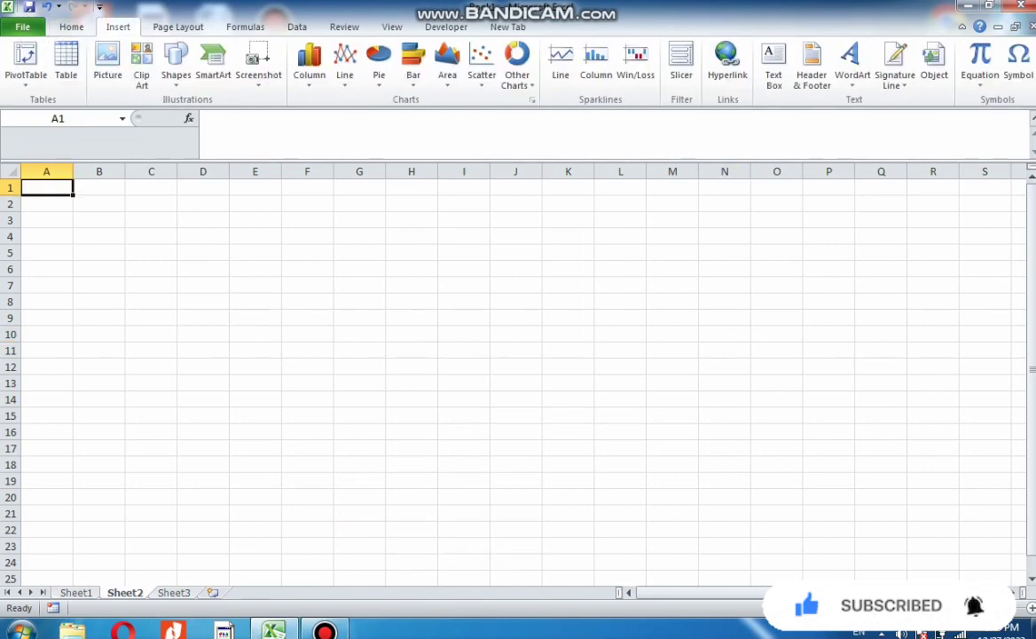
left_click(307, 284)
left_click(176, 64)
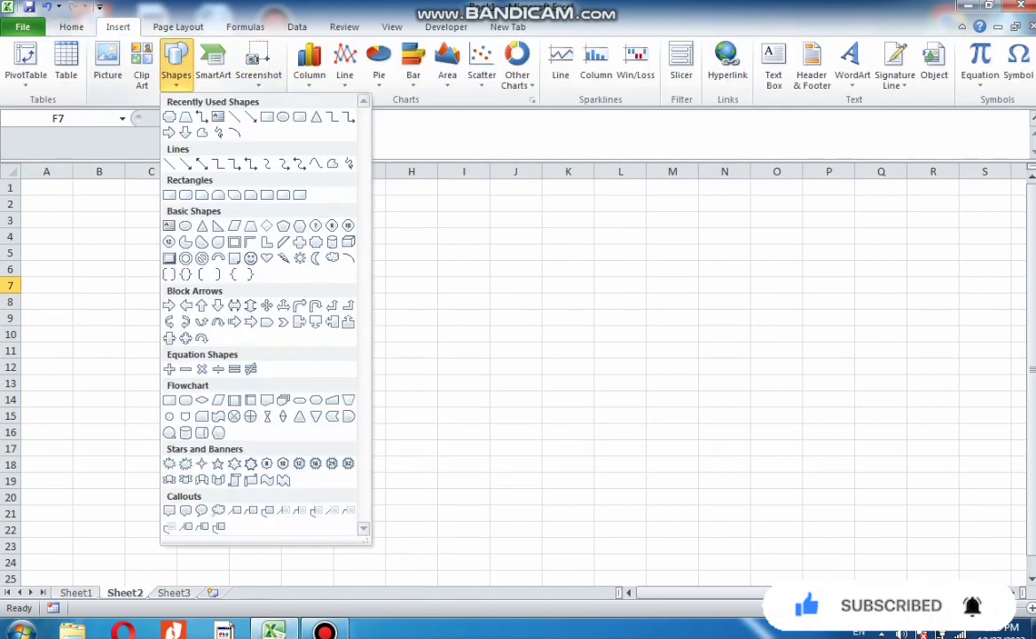
left_click(250, 194)
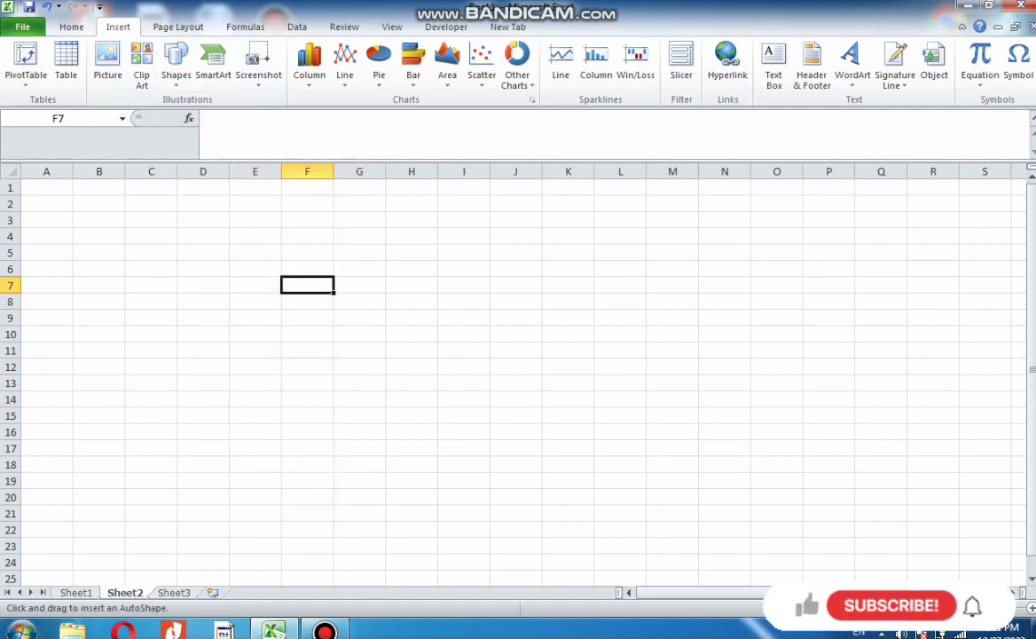
left_click_drag(391, 278, 810, 609)
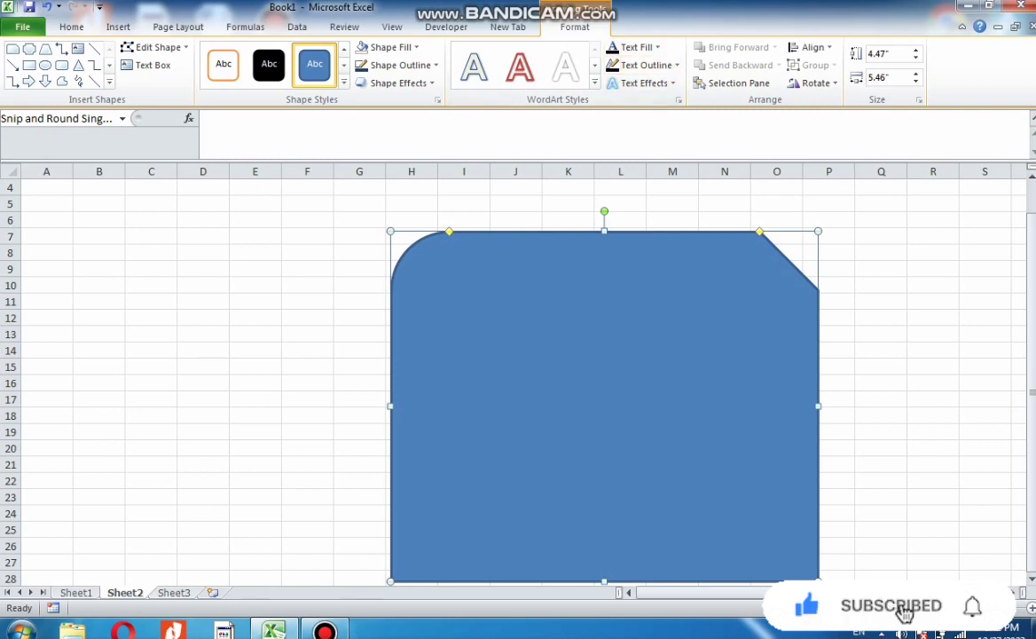
Enter sample text in the shape and apply an orange WordArt style to it
right_click(561, 362)
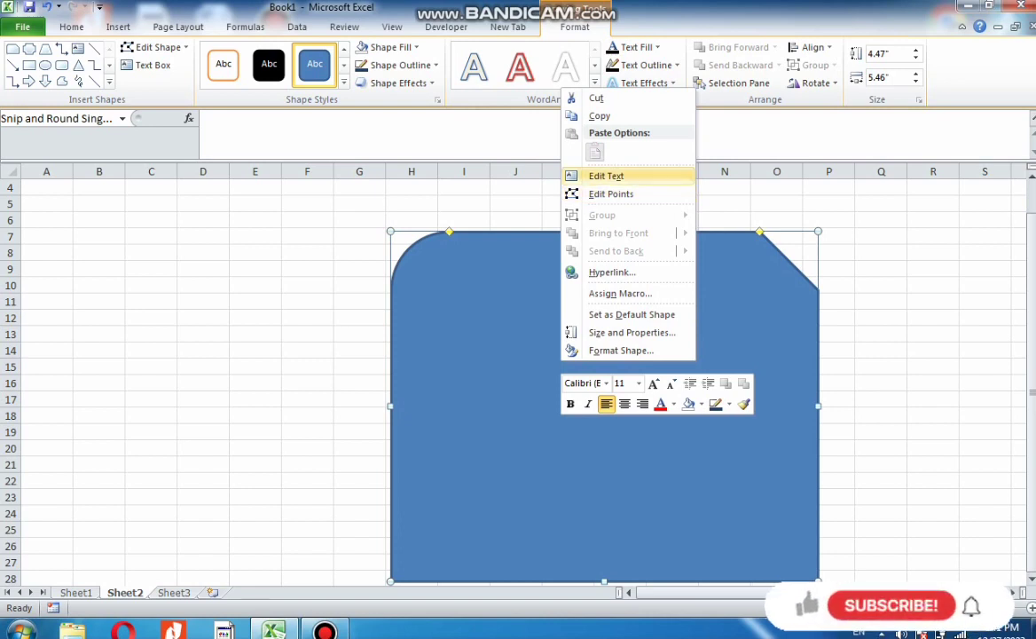
left_click(606, 175)
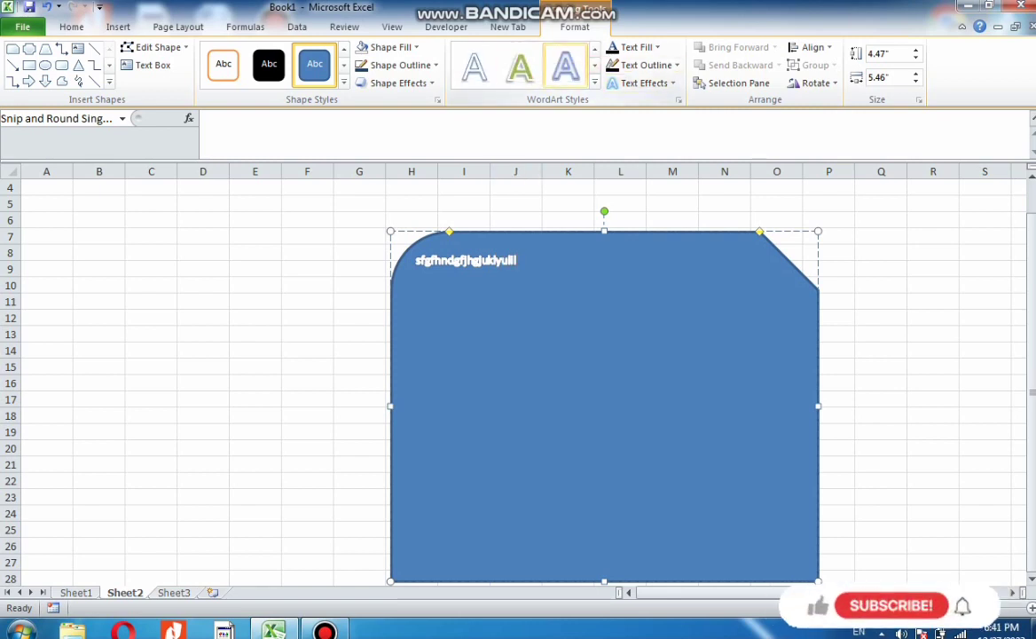
left_click(594, 83)
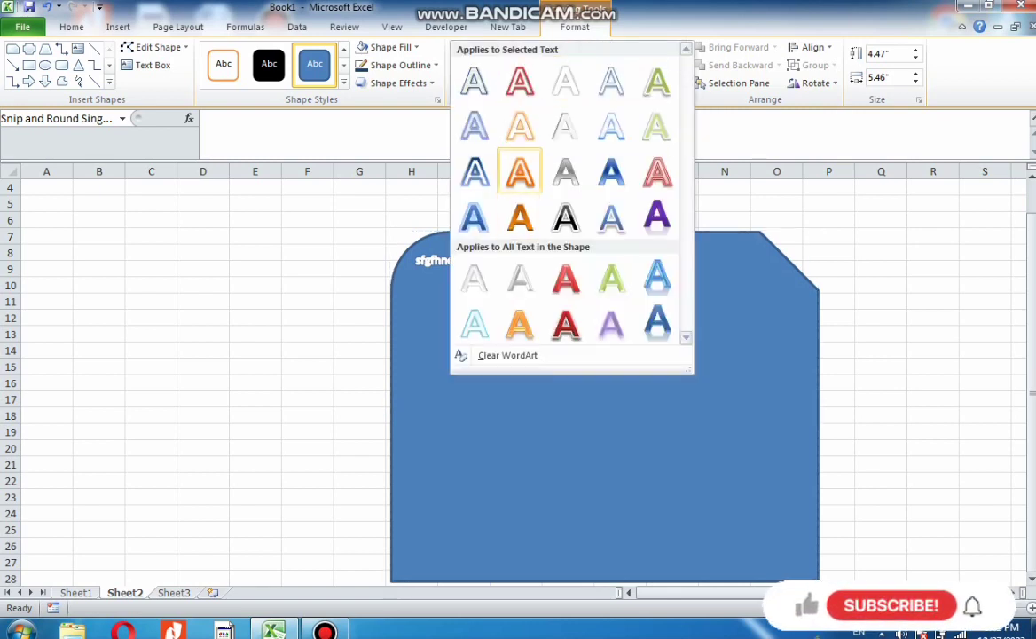
left_click(521, 172)
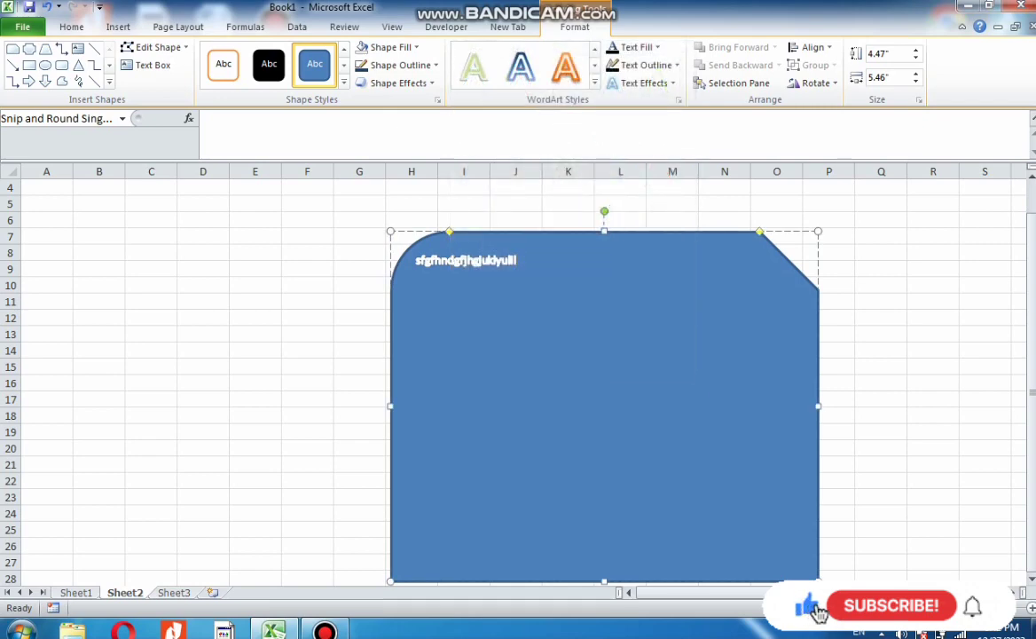
Nudge the shape slightly down and append the text esfdg to its contents
mouse_move(550, 337)
left_mouse_down()
mouse_move(470, 339)
mouse_move(546, 345)
left_mouse_up()
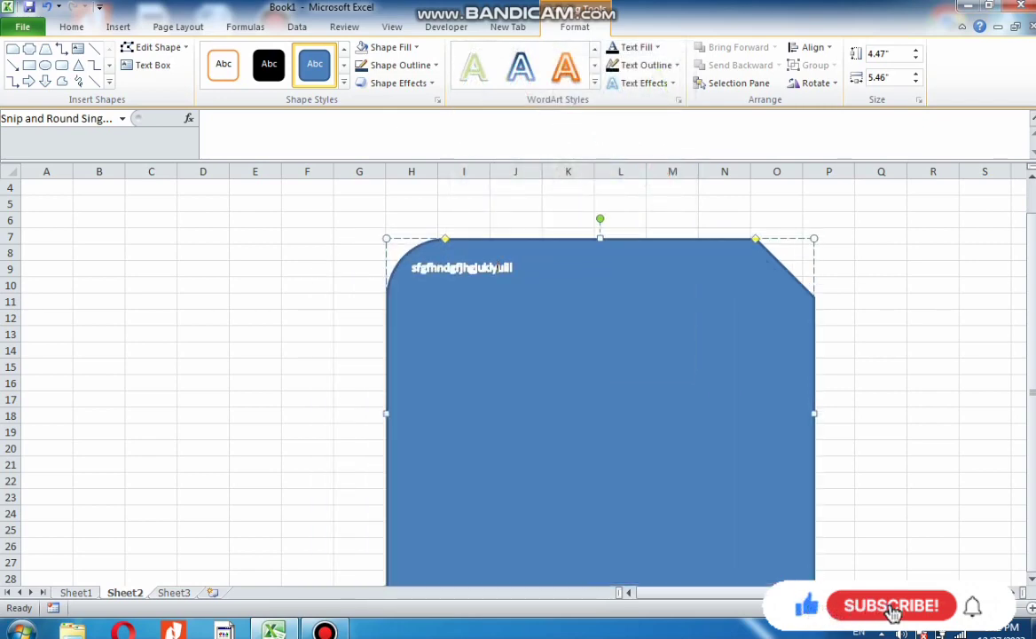
type("esfdggfs")
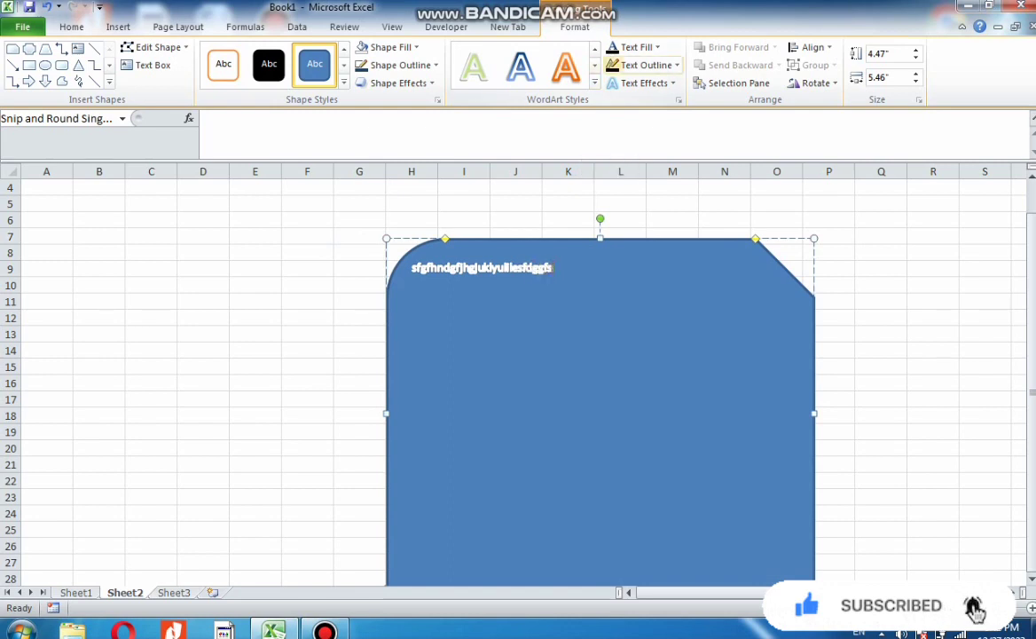
Change the shape's text fill to a gray theme colour and shift the shape slightly left
left_click(656, 48)
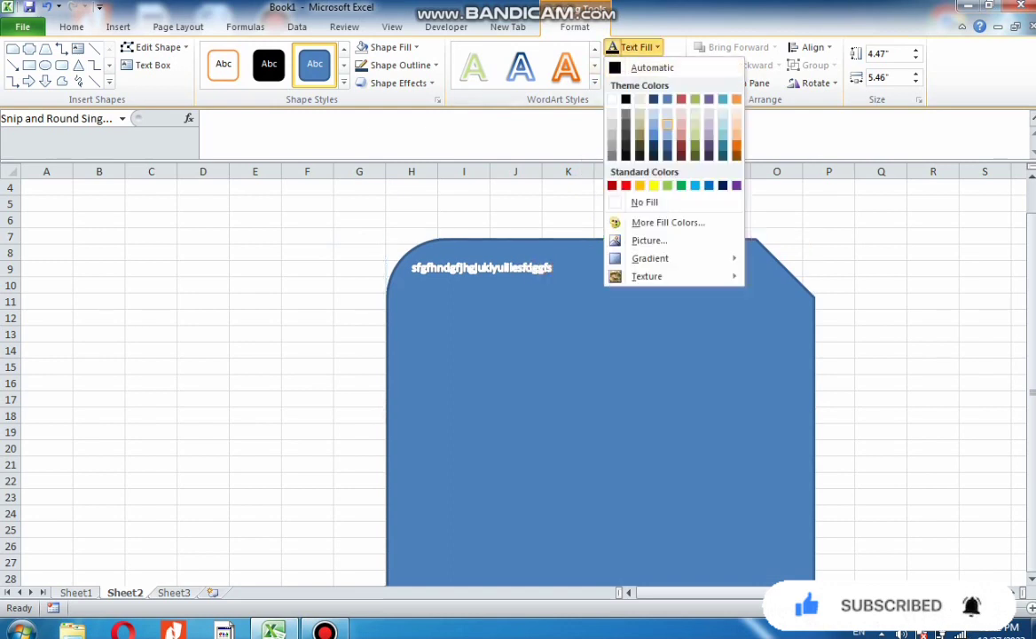
left_click(639, 135)
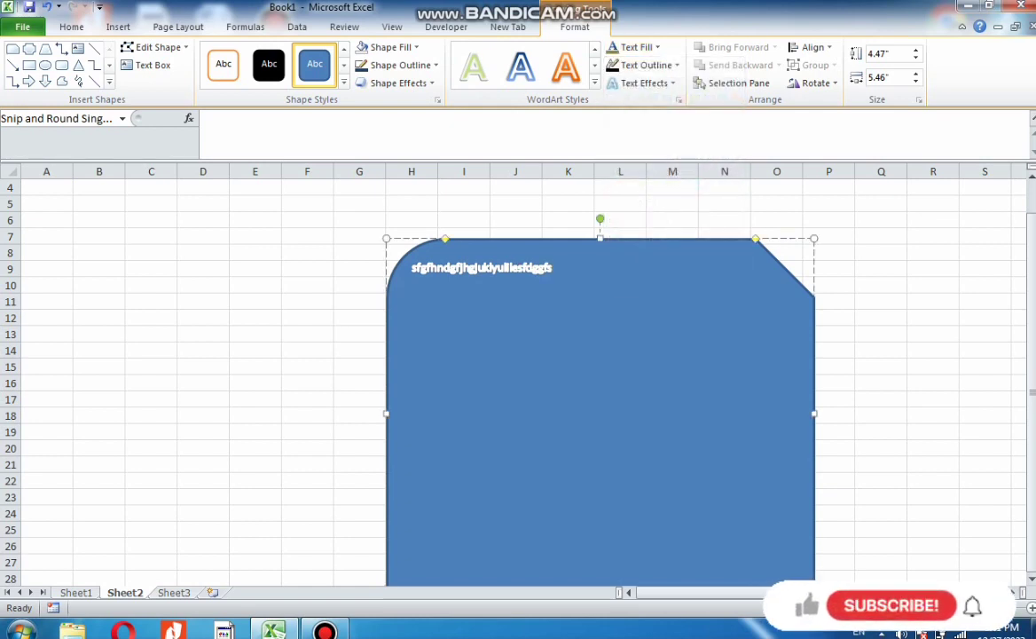
left_click_drag(640, 239, 607, 243)
Select the shape's text for editing and apply the first WordArt style to it
right_click(472, 265)
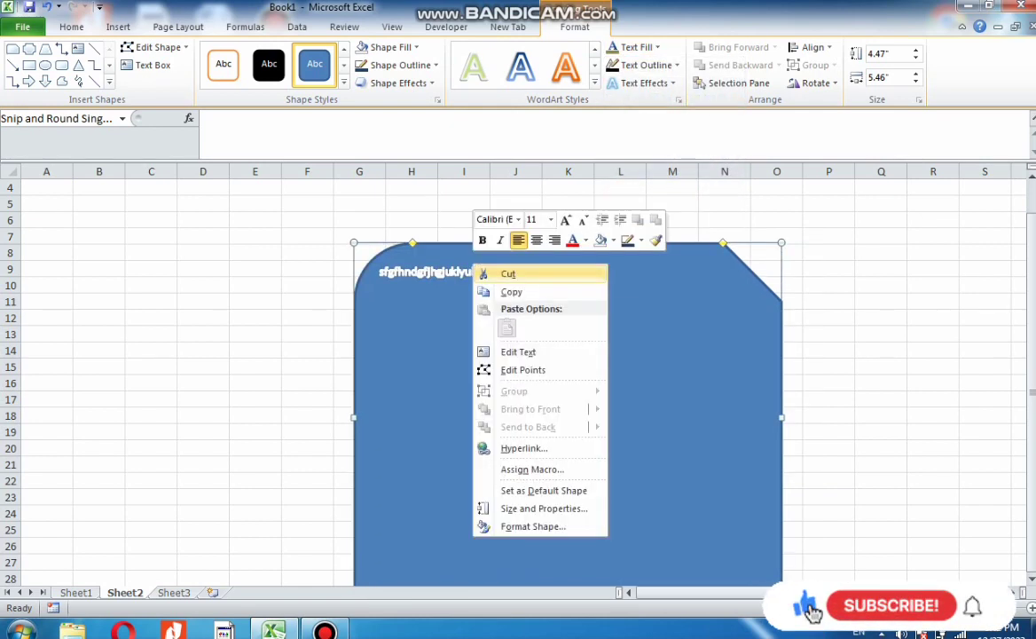
left_click(518, 351)
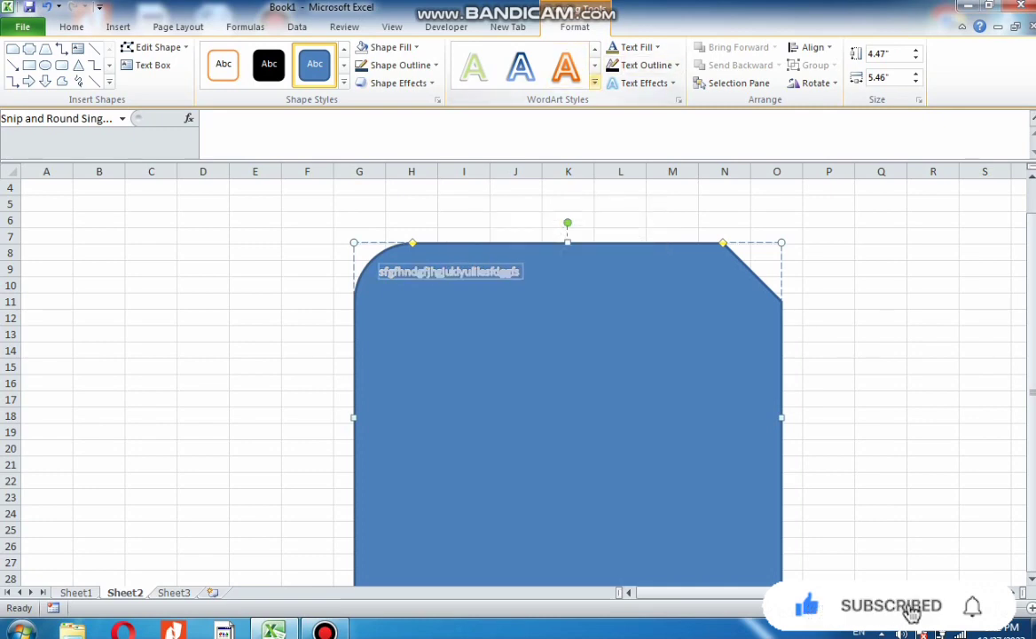
left_click(595, 83)
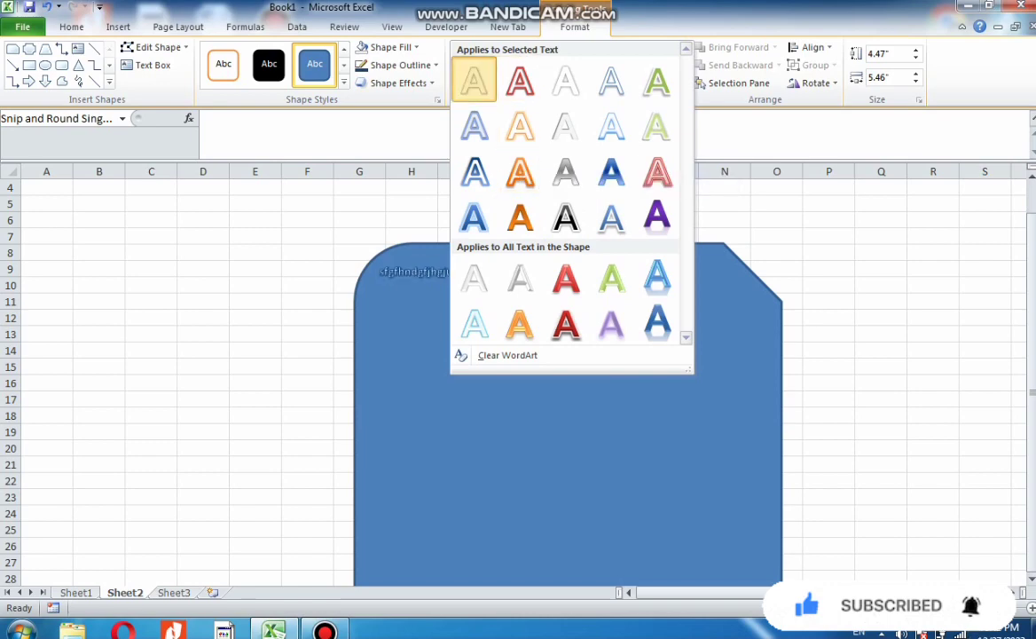
left_click(474, 80)
Give the selected text a dark red text outline
left_click(637, 47)
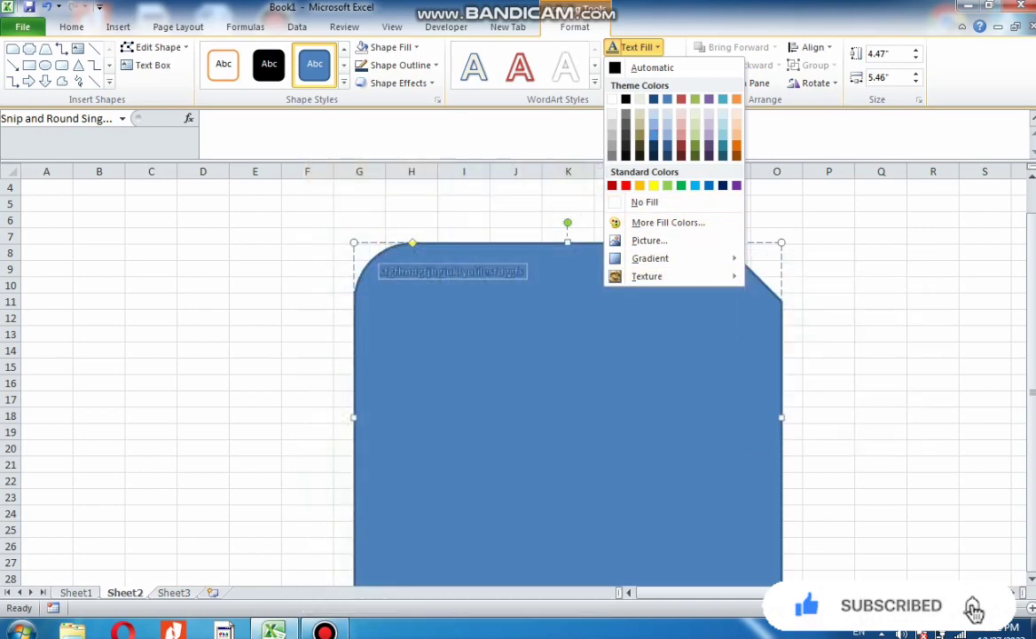
left_click(657, 48)
left_click(646, 65)
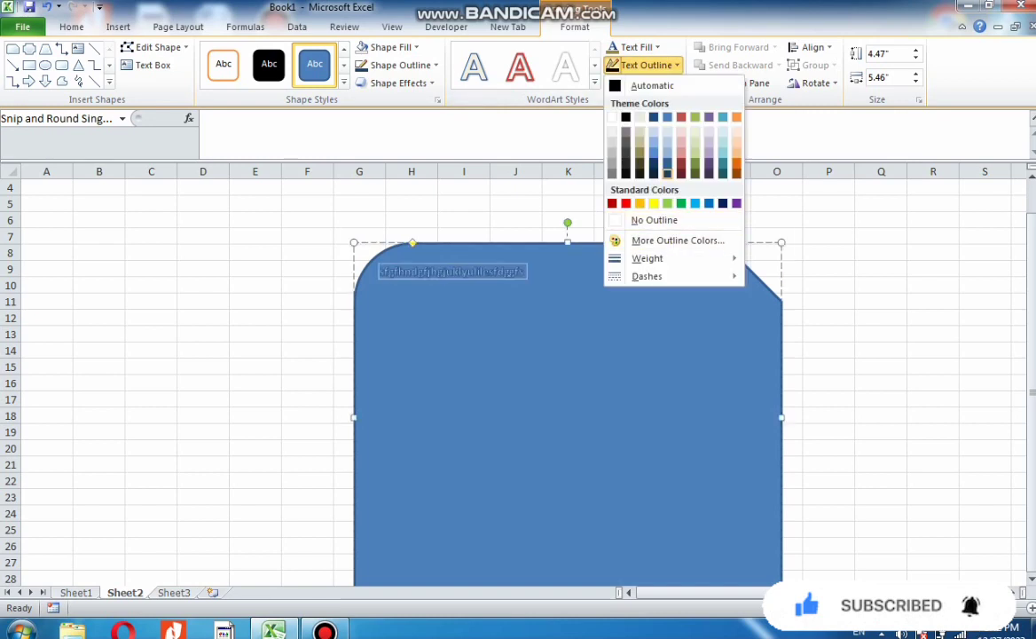
left_click(681, 163)
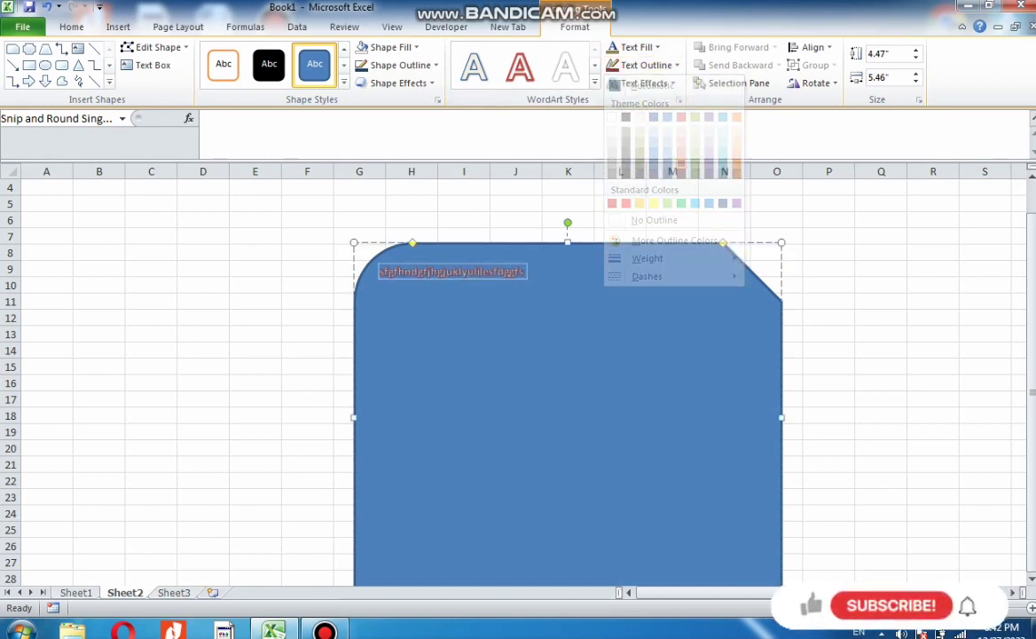
Apply a parallel 3-D rotation text effect to the shape's text
left_click(640, 83)
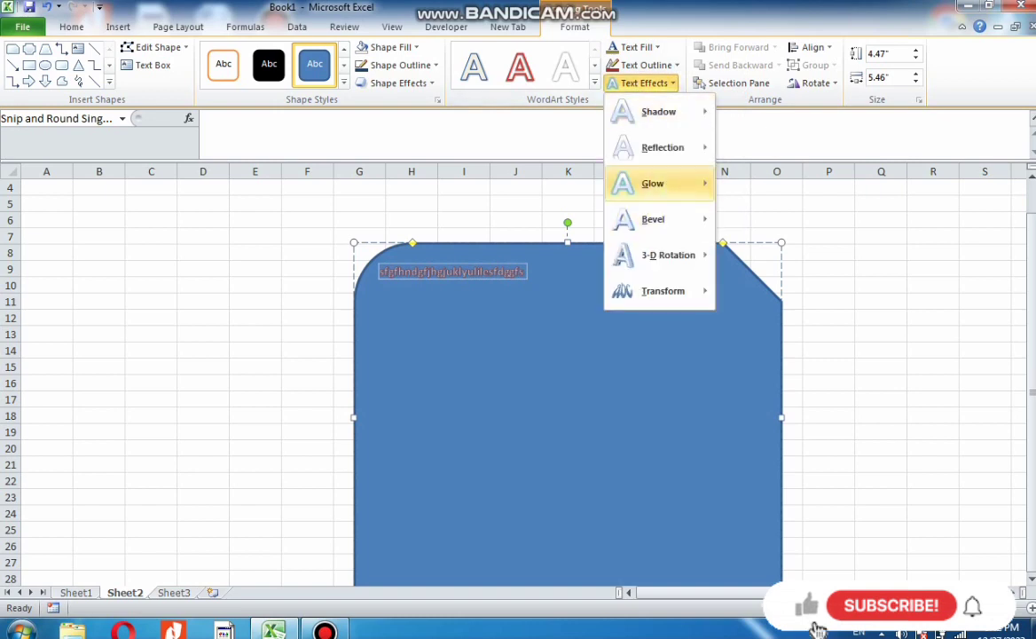
mouse_move(653, 183)
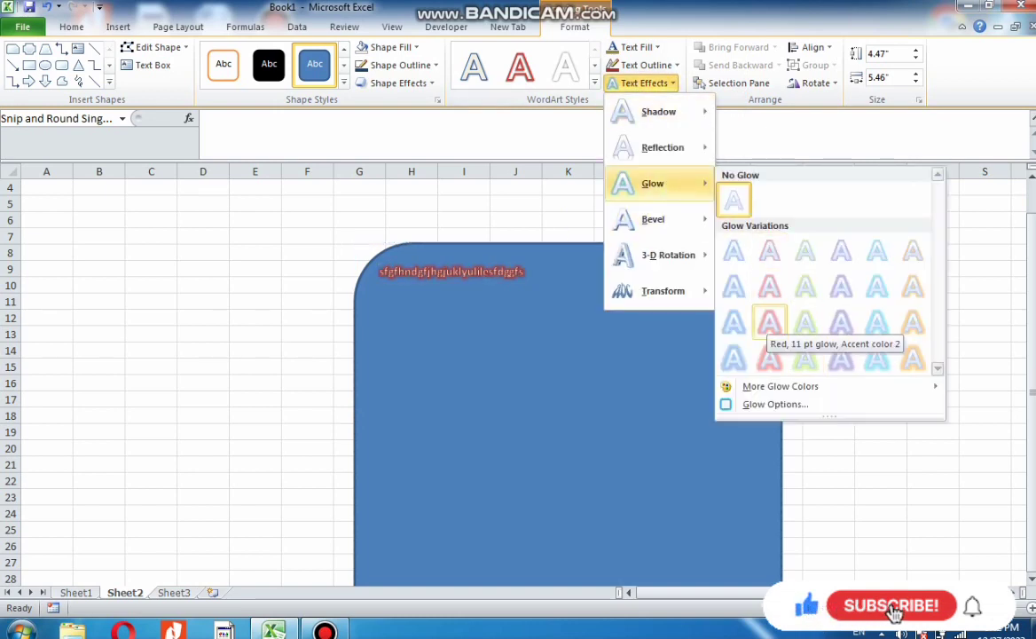
mouse_move(669, 255)
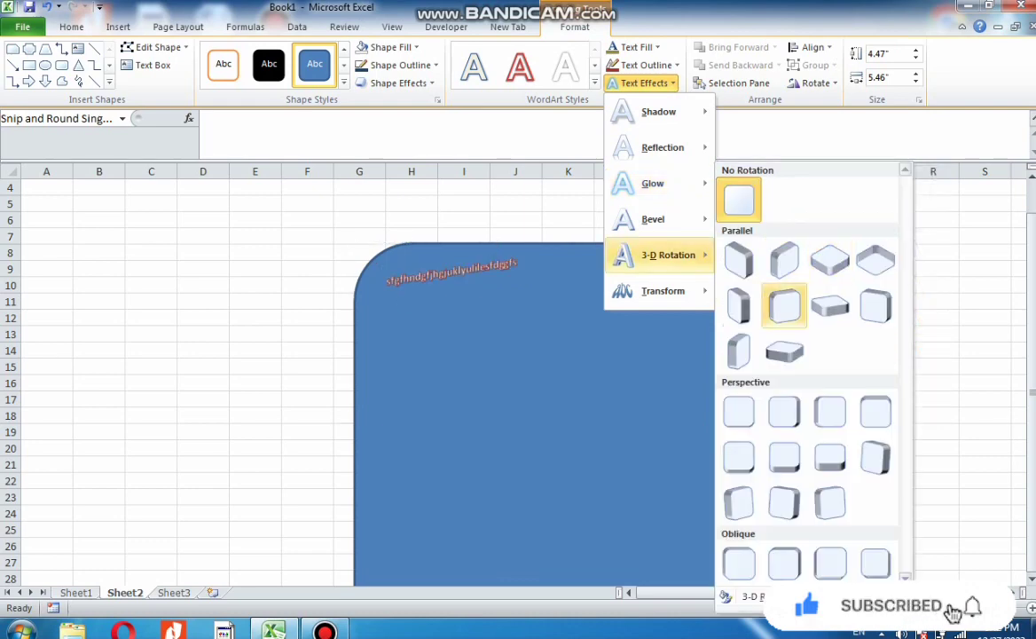
left_click(830, 305)
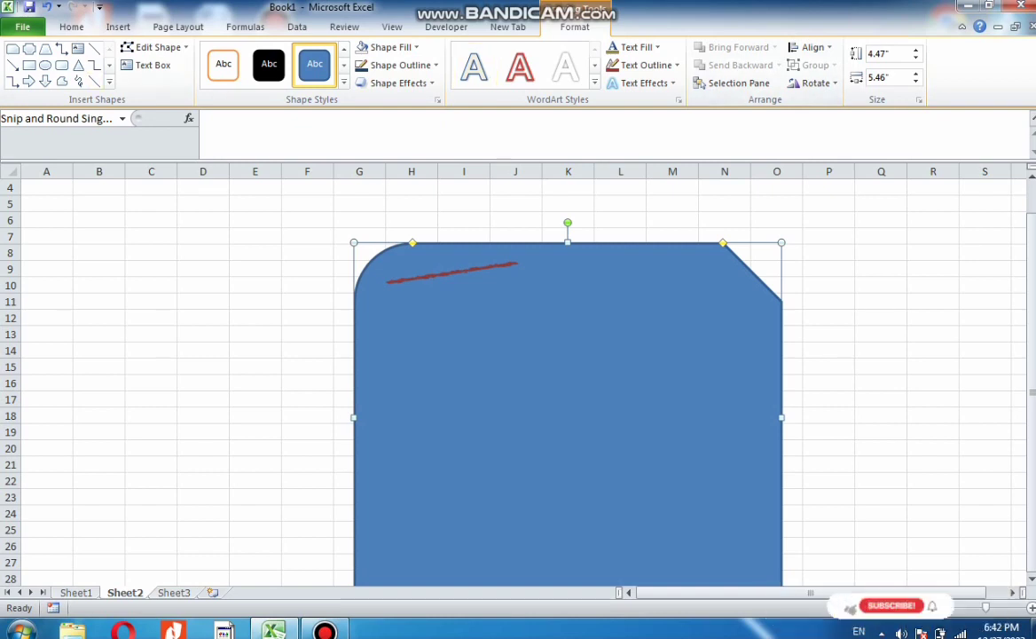
Switch to Sheet3 and insert an Alternating Hexagons SmartArt graphic
left_click(174, 593)
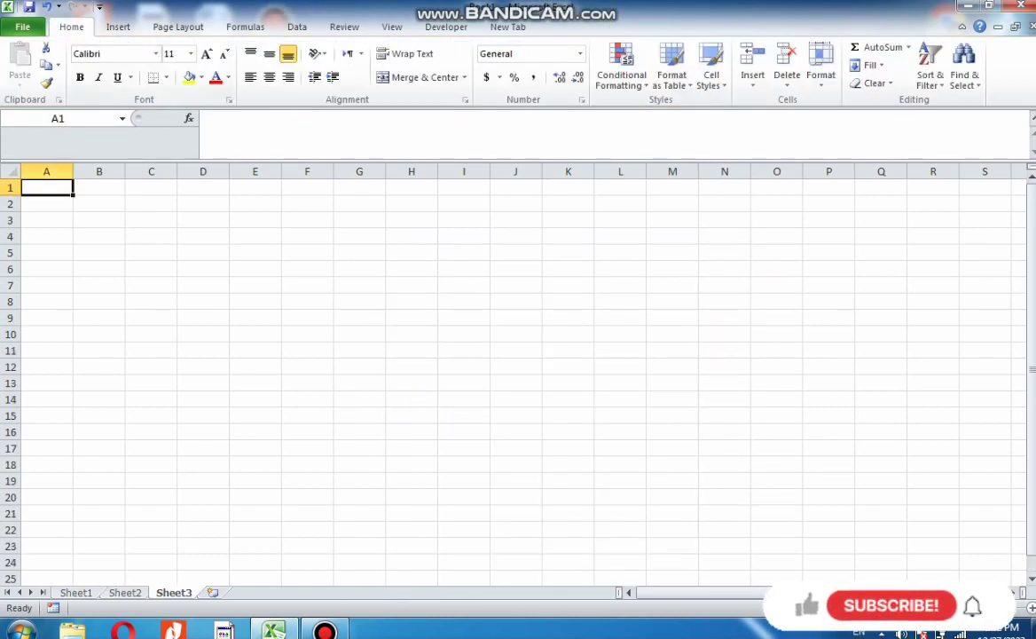
left_click(118, 27)
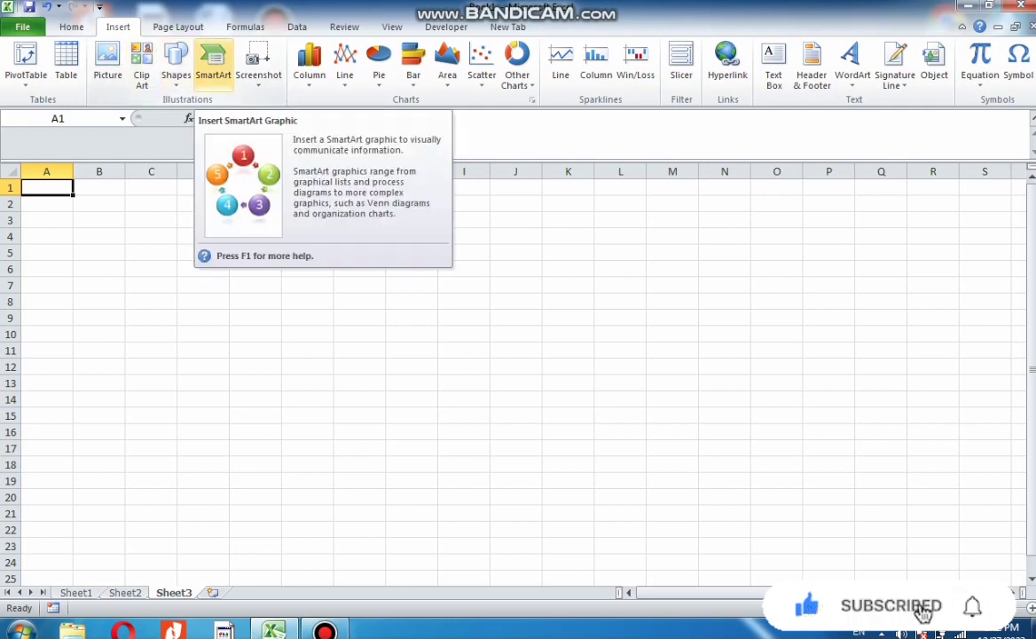
left_click(213, 64)
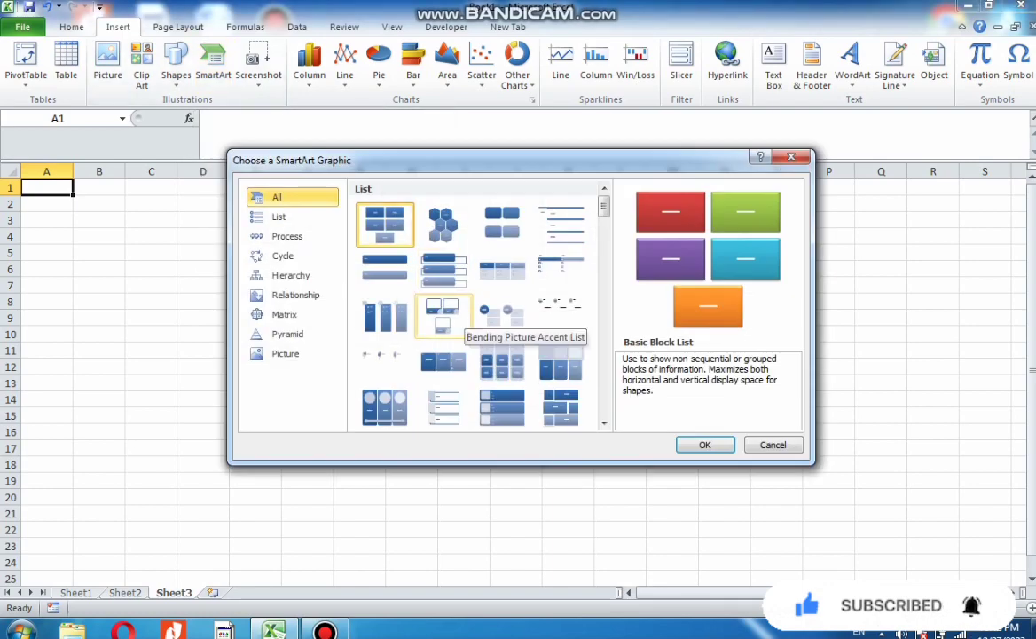
left_click(446, 231)
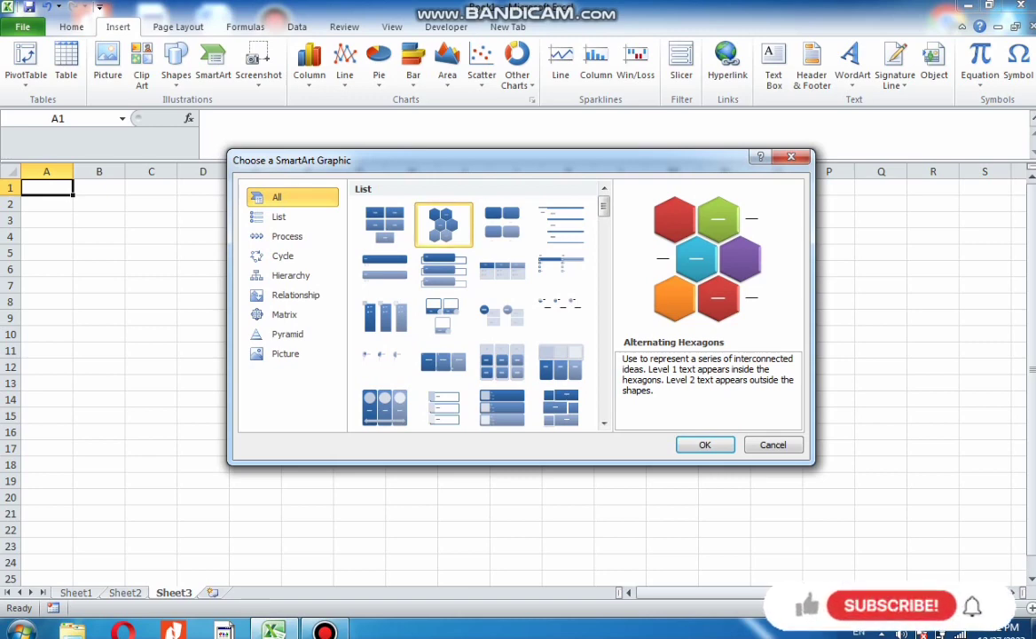
key("Return")
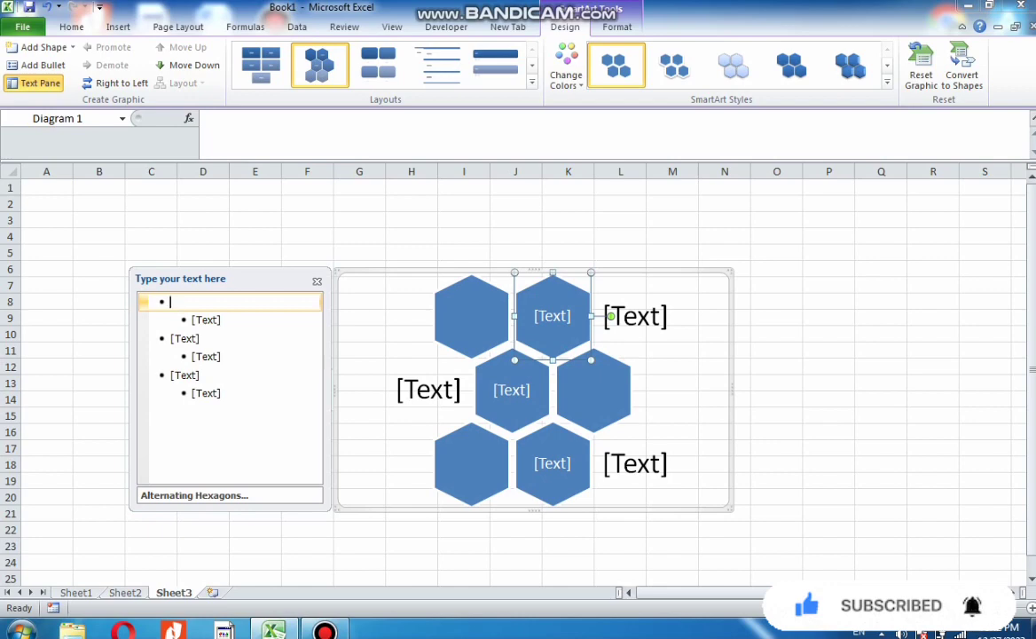
left_click(118, 27)
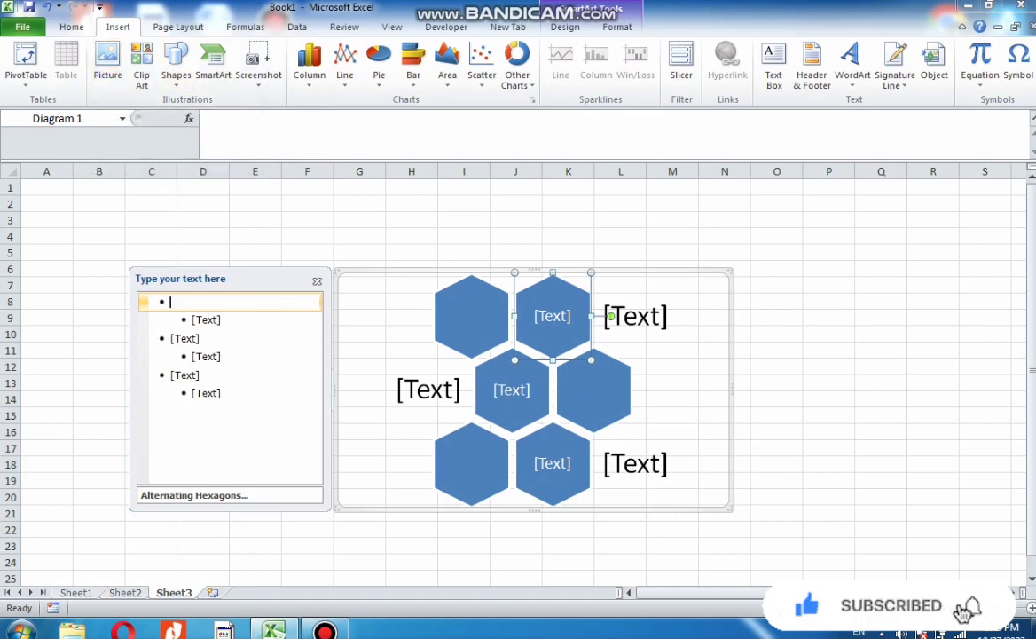
left_click(513, 408)
left_click(553, 337)
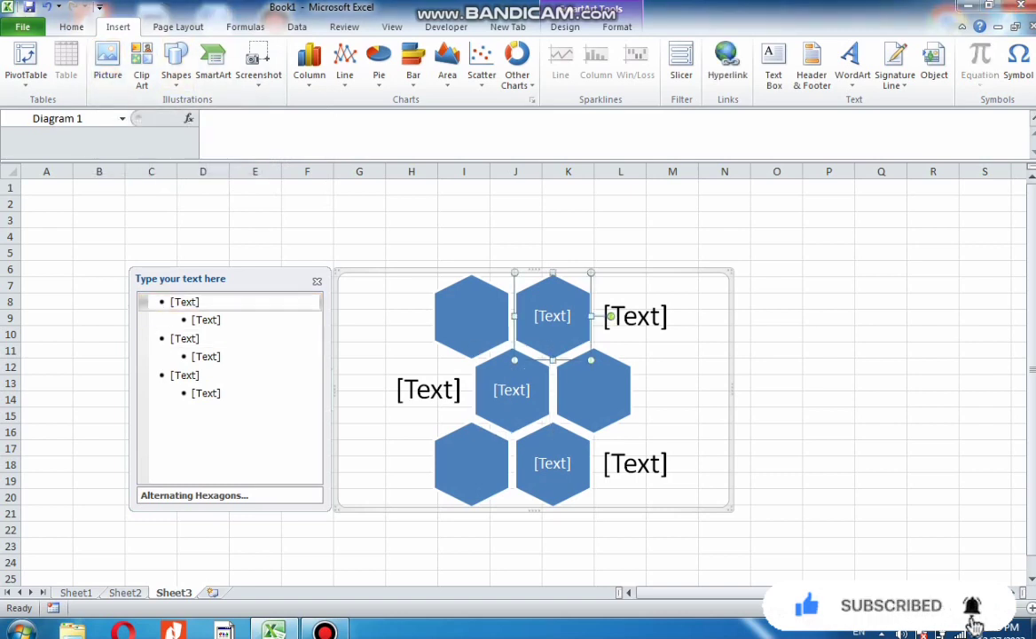
double_click(553, 317)
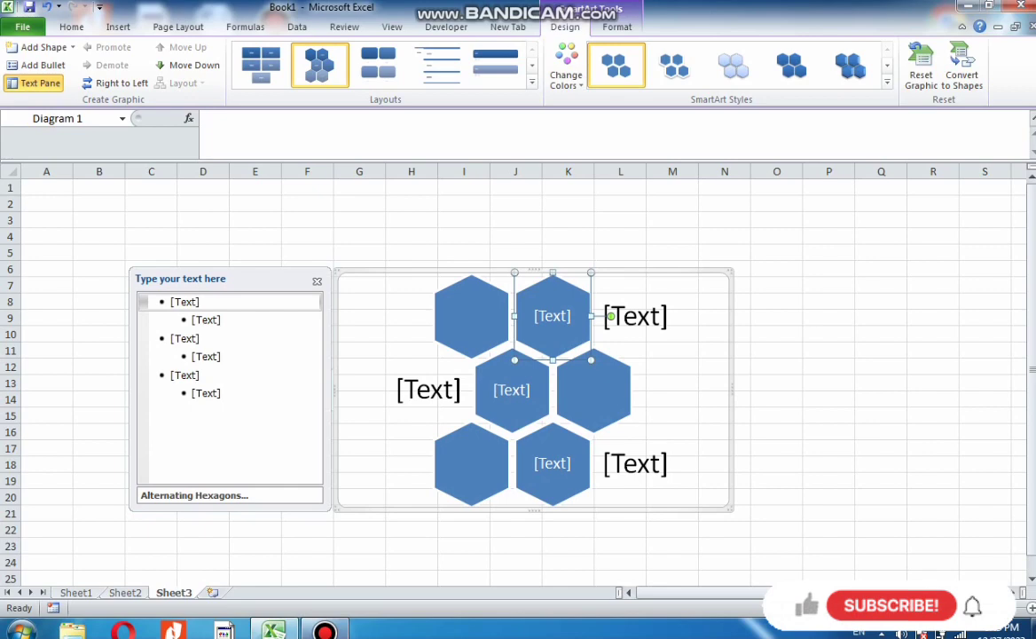
left_click(325, 630)
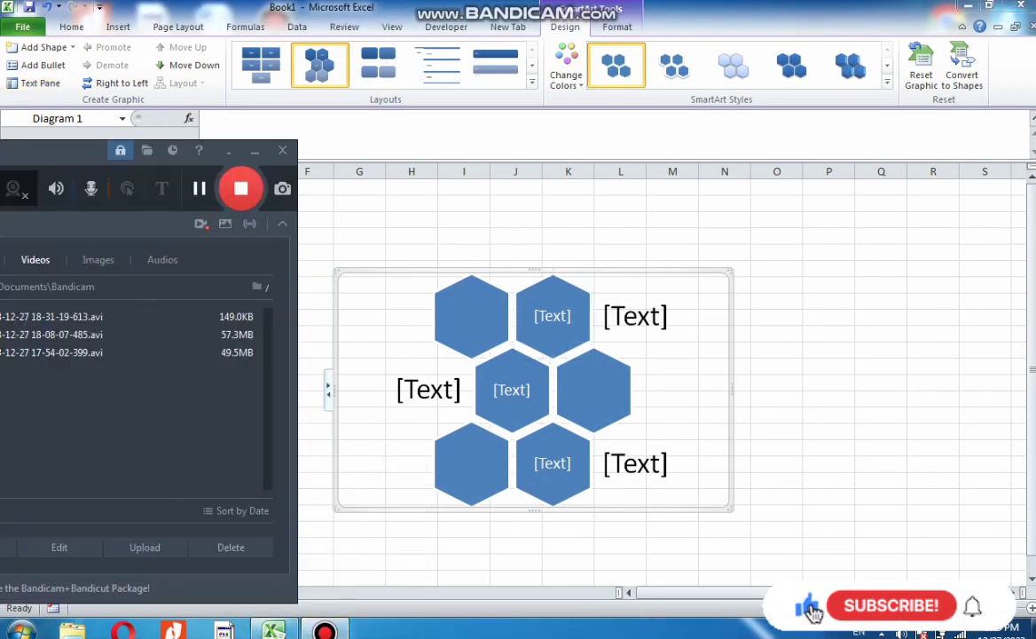
left_click(254, 150)
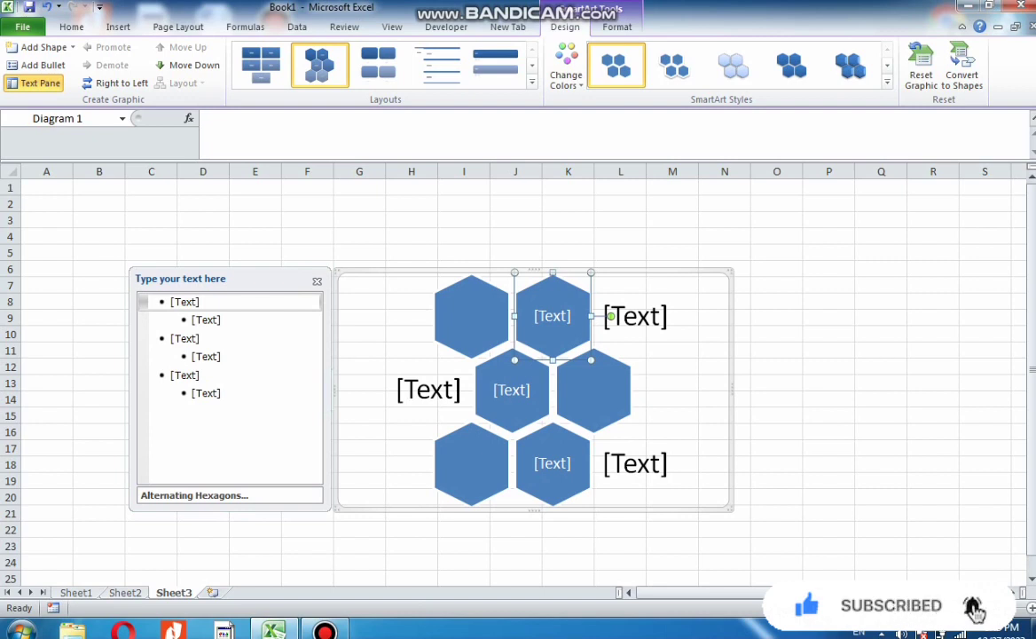
Type sample text into five of the SmartArt hexagons
left_click(471, 316)
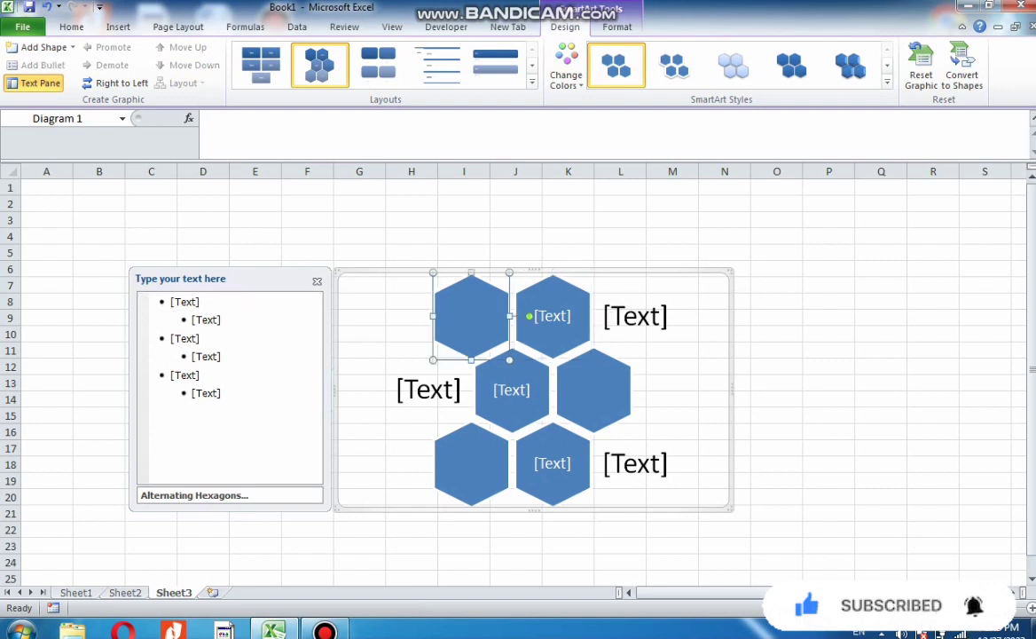
type("sdjfksdafkjdsf")
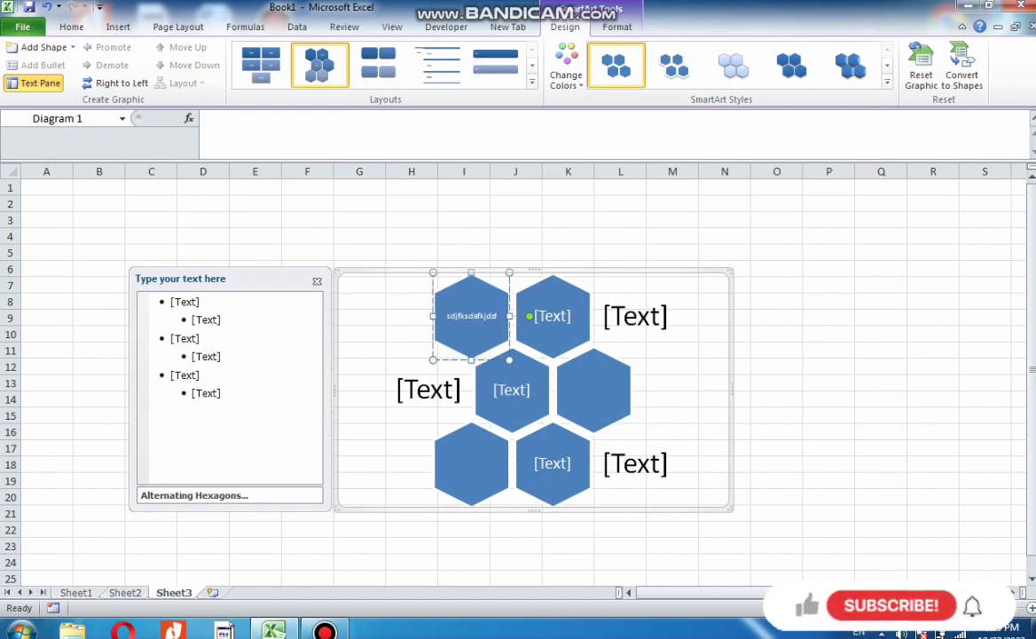
left_click(553, 316)
type("shfusdhf")
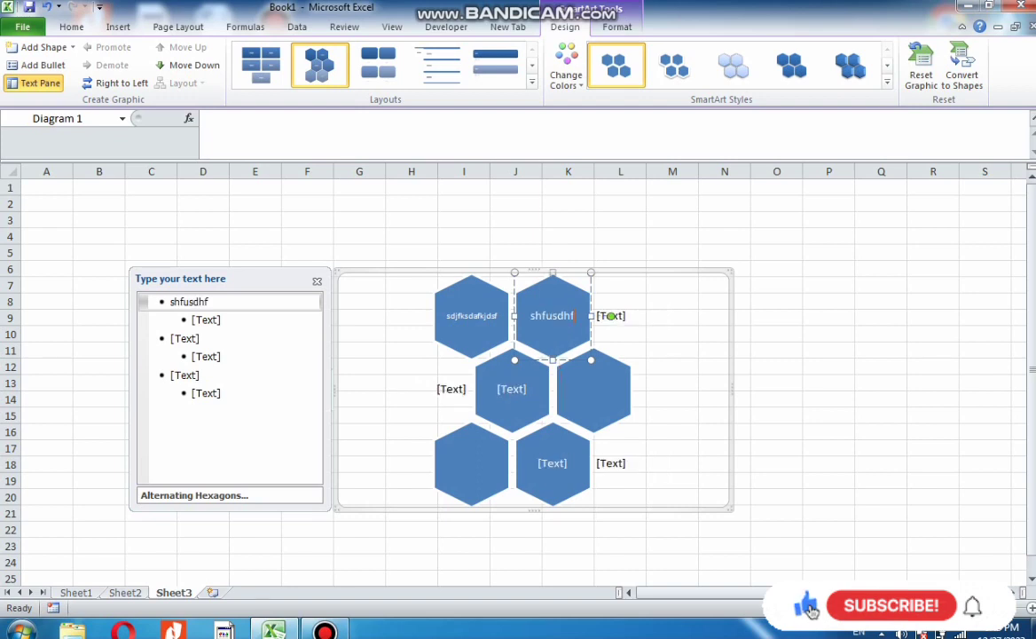
left_click(512, 389)
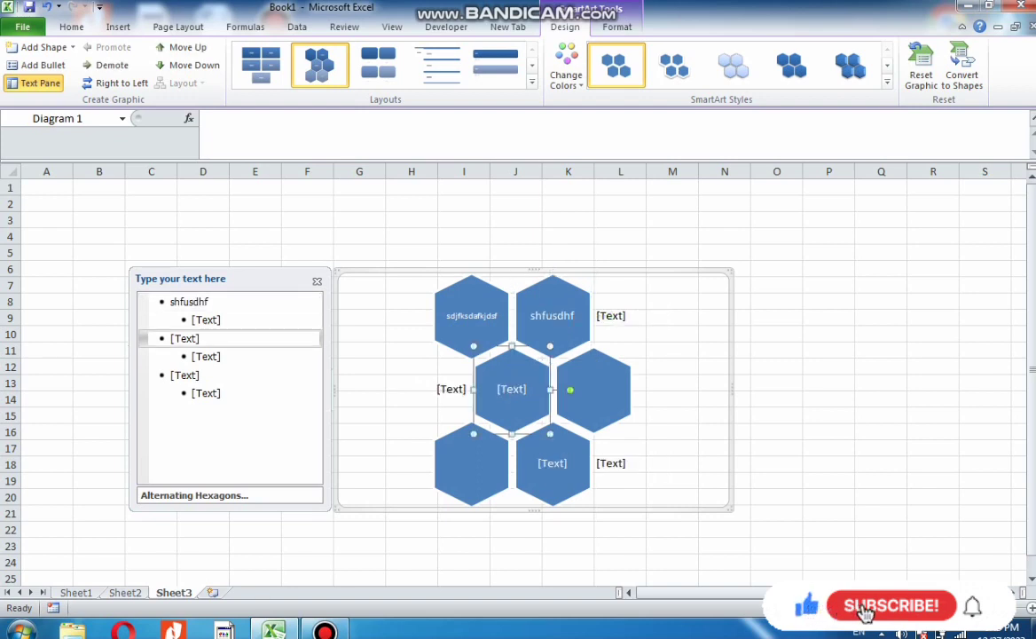
type("ifhwreihfoirewhf")
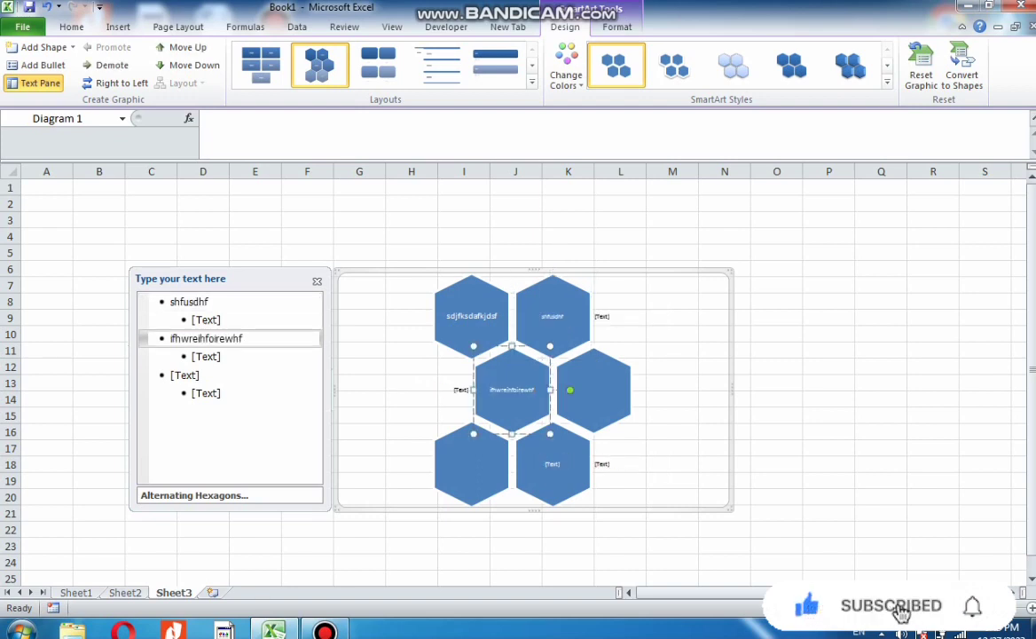
left_click(594, 390)
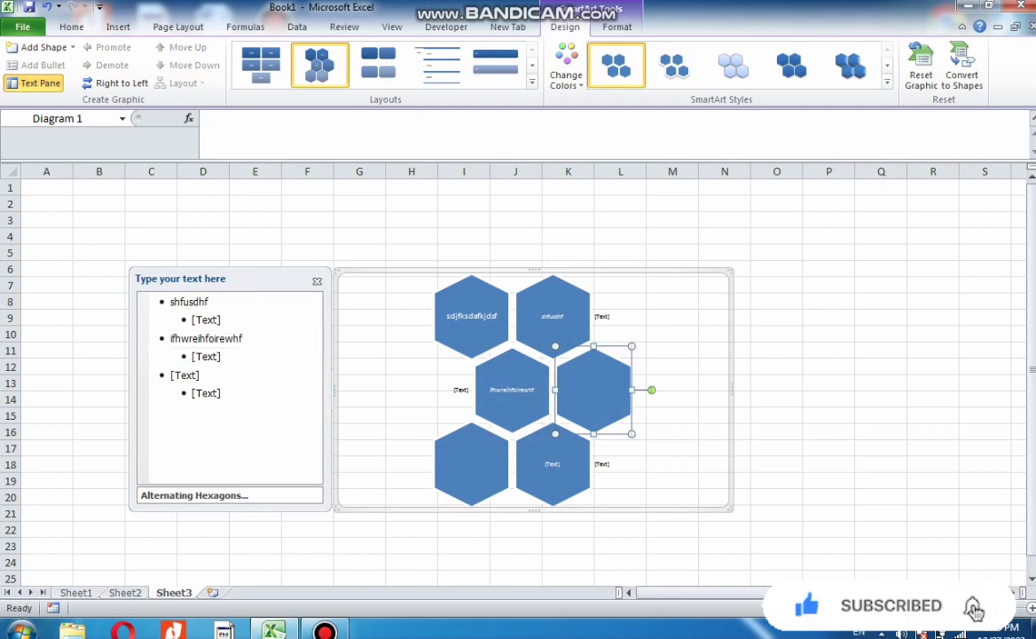
type("fdksjaflksalkf")
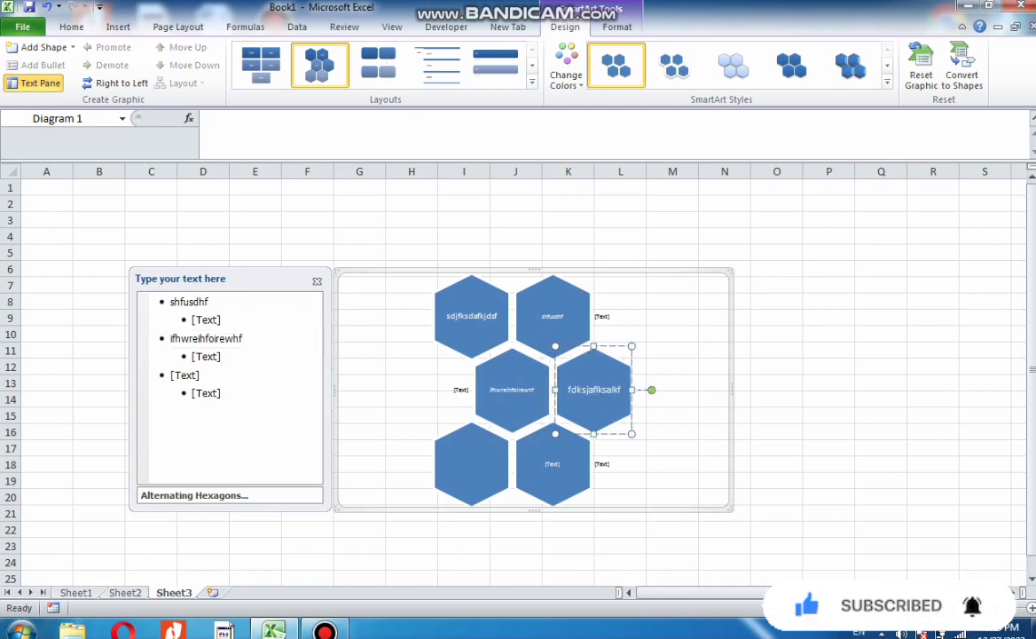
left_click(472, 464)
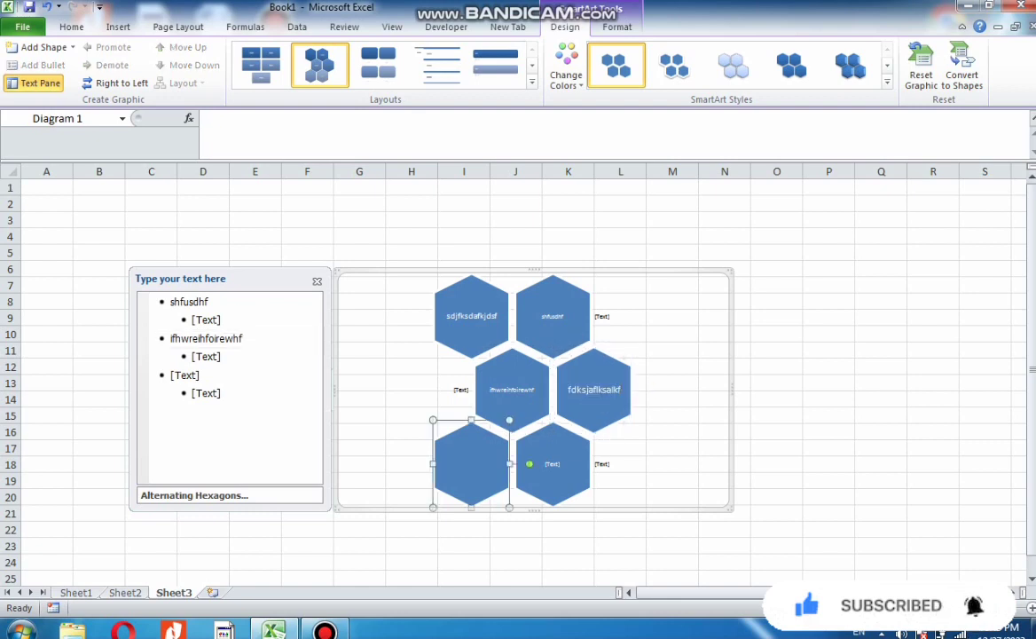
type("ofjorew")
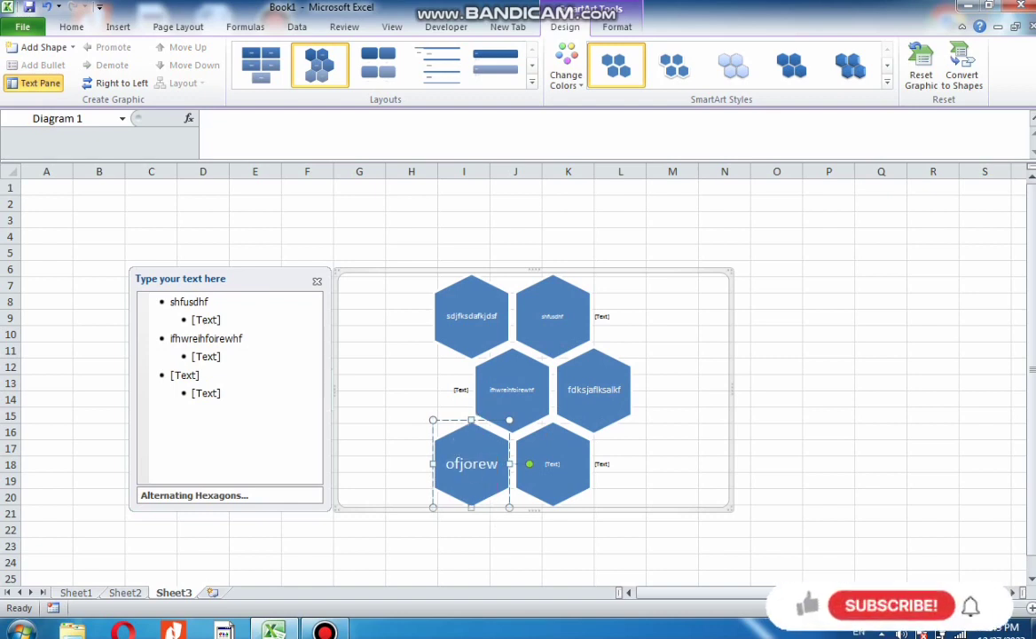
Change the SmartArt layout to Lined List and enter cfdfd in the first sub-item
left_click(437, 65)
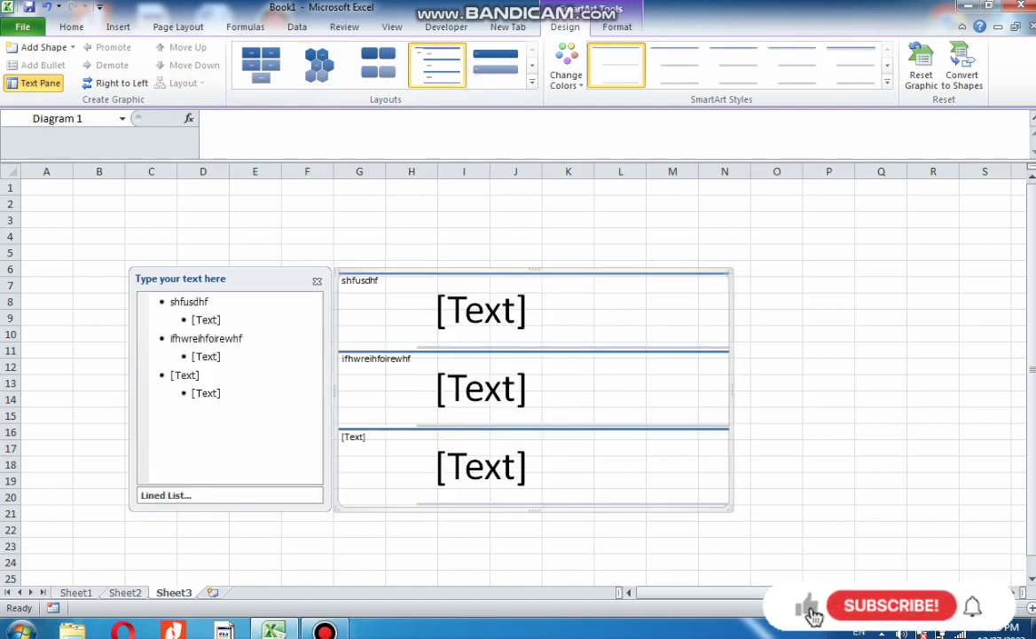
left_click(482, 311)
type("cfdf")
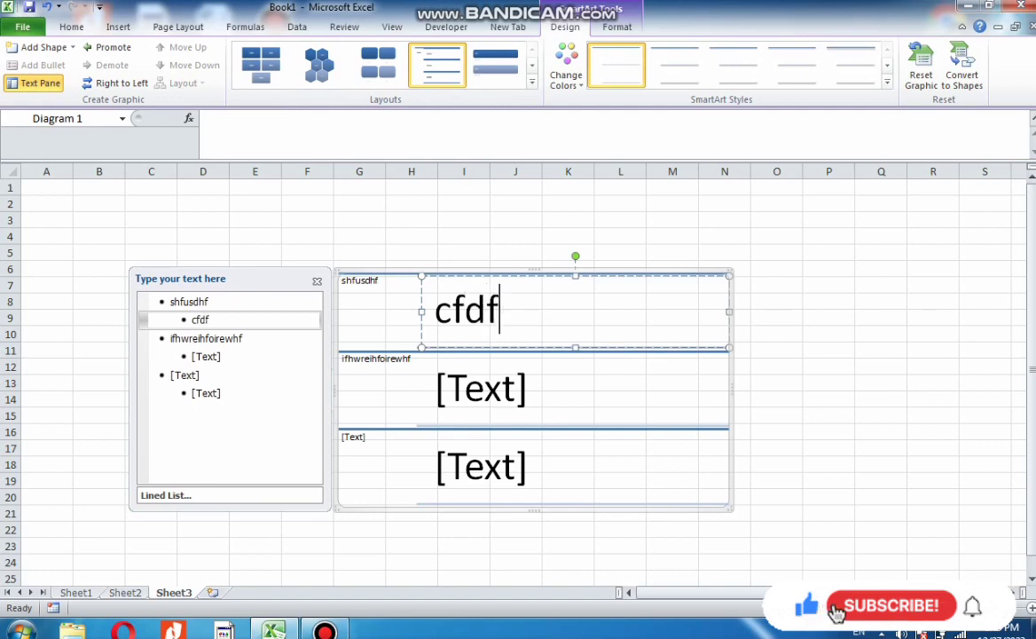
type("d")
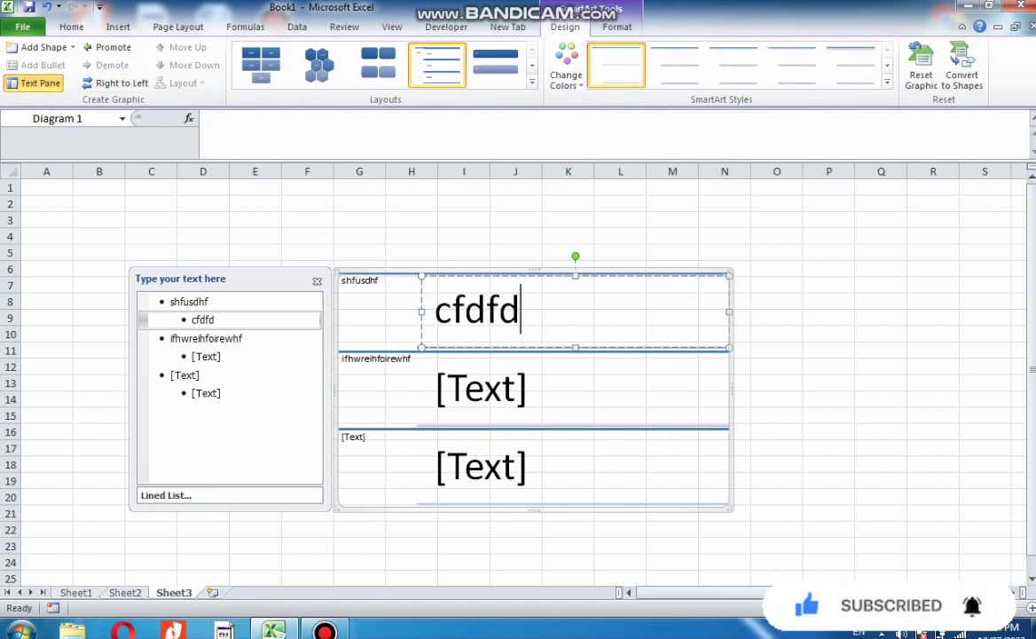
Undo the typed text, layout change and hexagon text entries
key("ctrl+z")
key("ctrl+z")
key("ctrl+z")
key("ctrl+z")
key("ctrl+z")
key("ctrl+z")
key("ctrl+z")
key("ctrl+z")
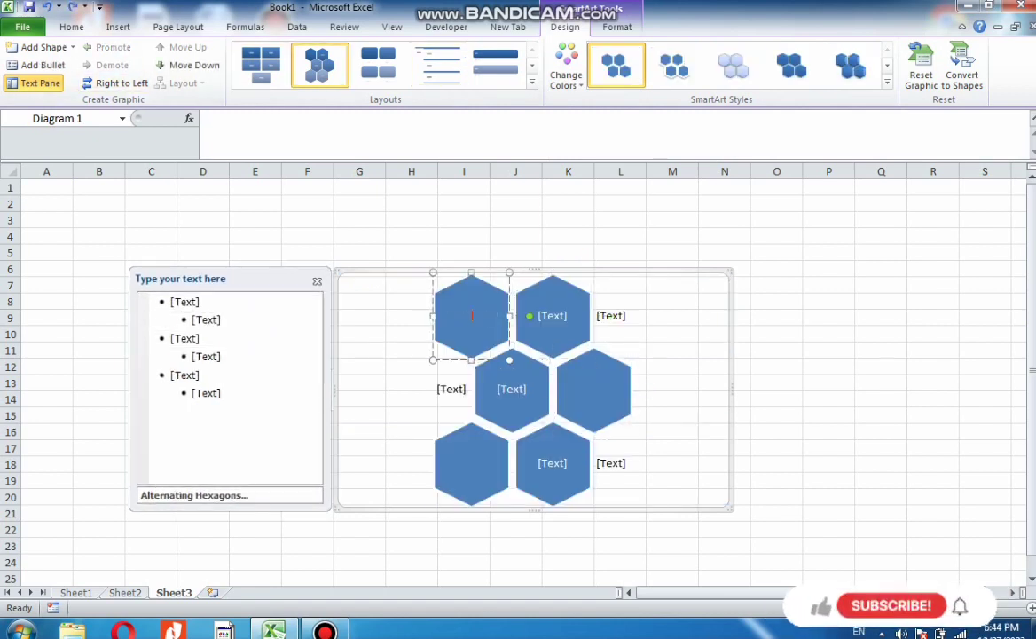
Undo the SmartArt insertion and the rounded snipped shape with its text on Sheet2
key("ctrl+z")
key("ctrl+z")
key("ctrl+z")
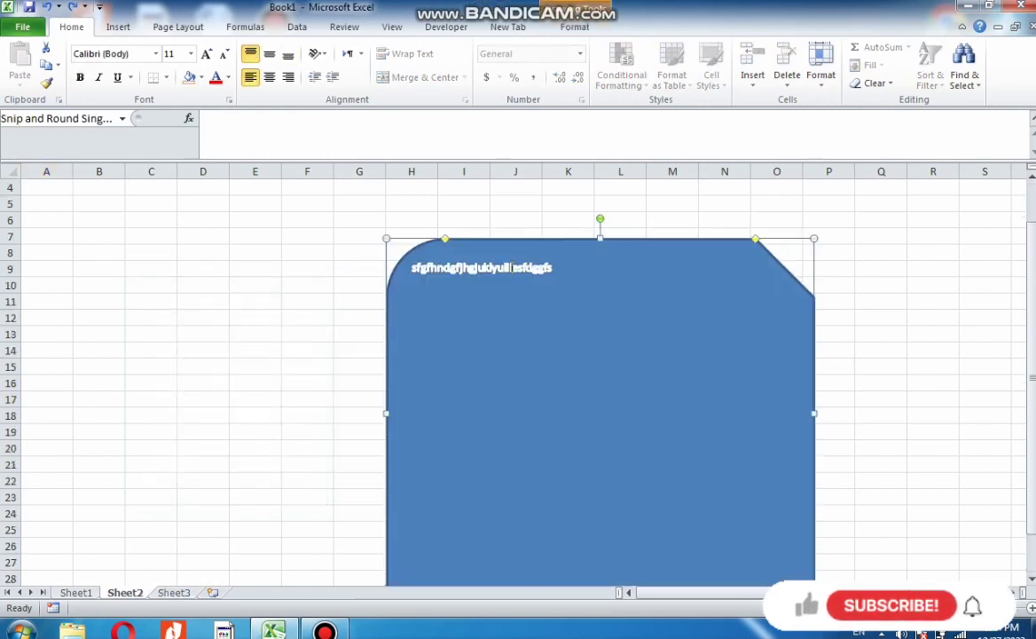
key("ctrl+z")
key("ctrl+z")
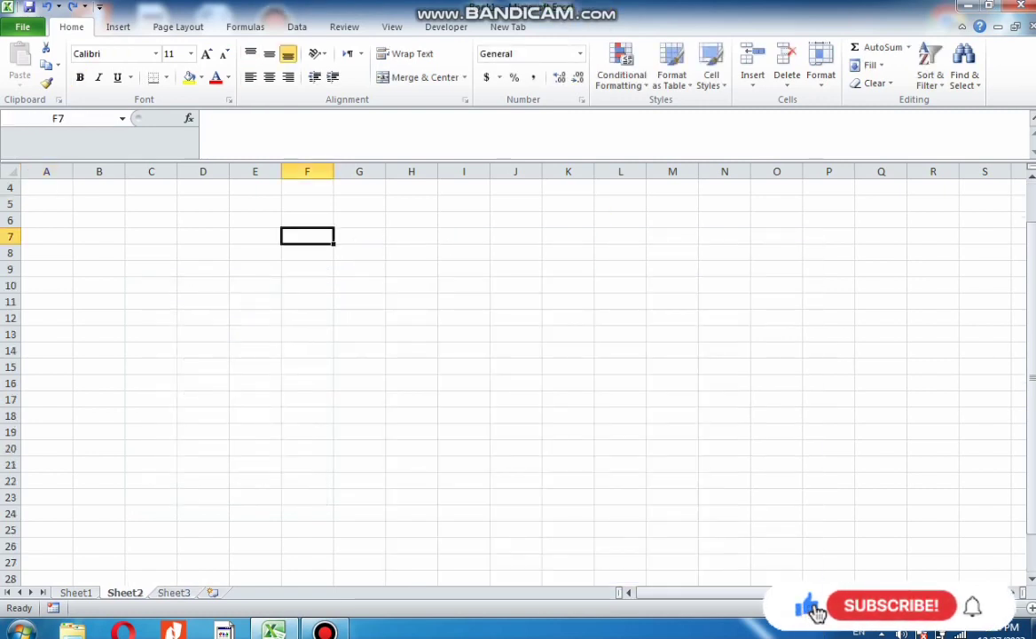
Insert a screen clipping of the desktop's Windows logo, move it down the sheet, then undo both
left_click(118, 28)
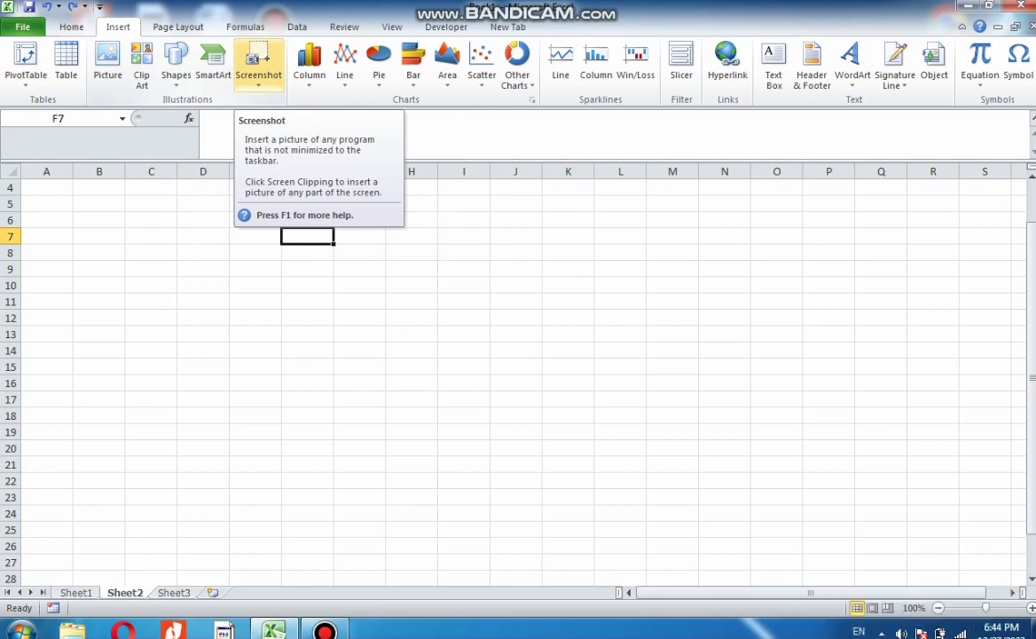
left_click(258, 78)
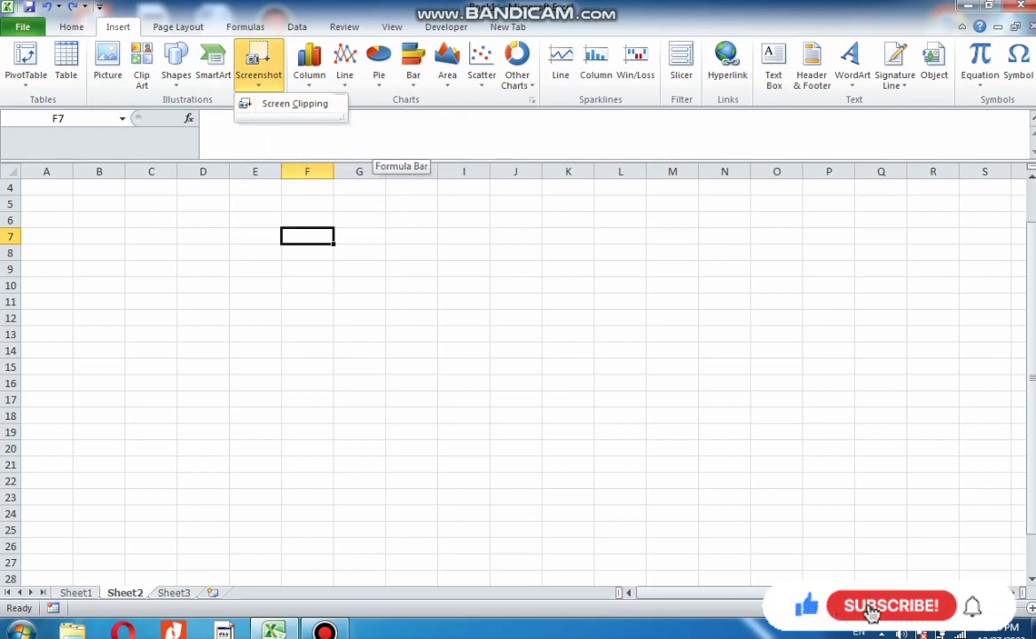
left_click(294, 104)
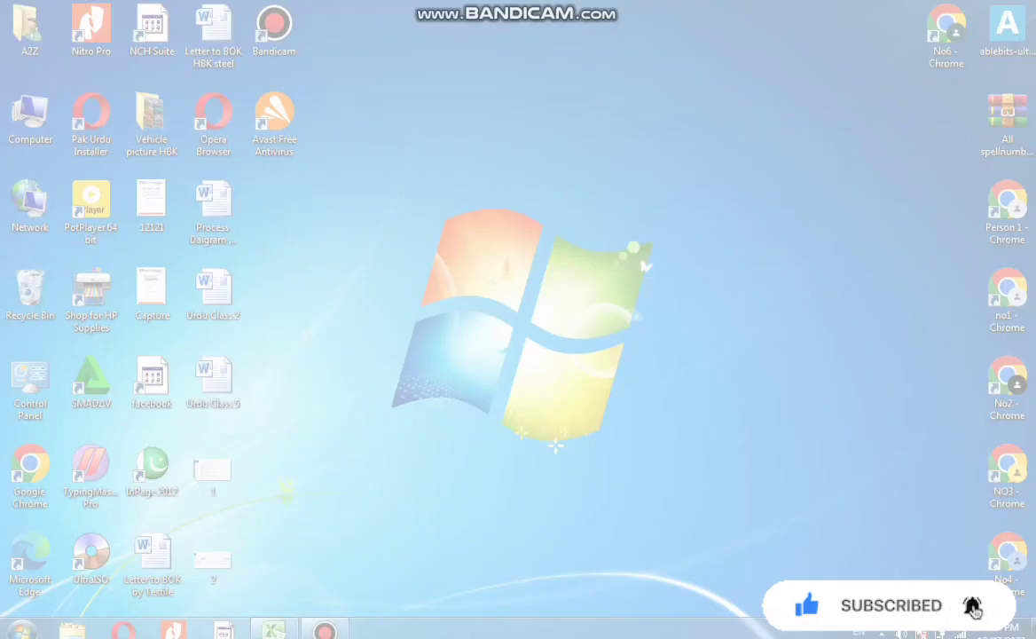
left_click_drag(397, 245, 668, 440)
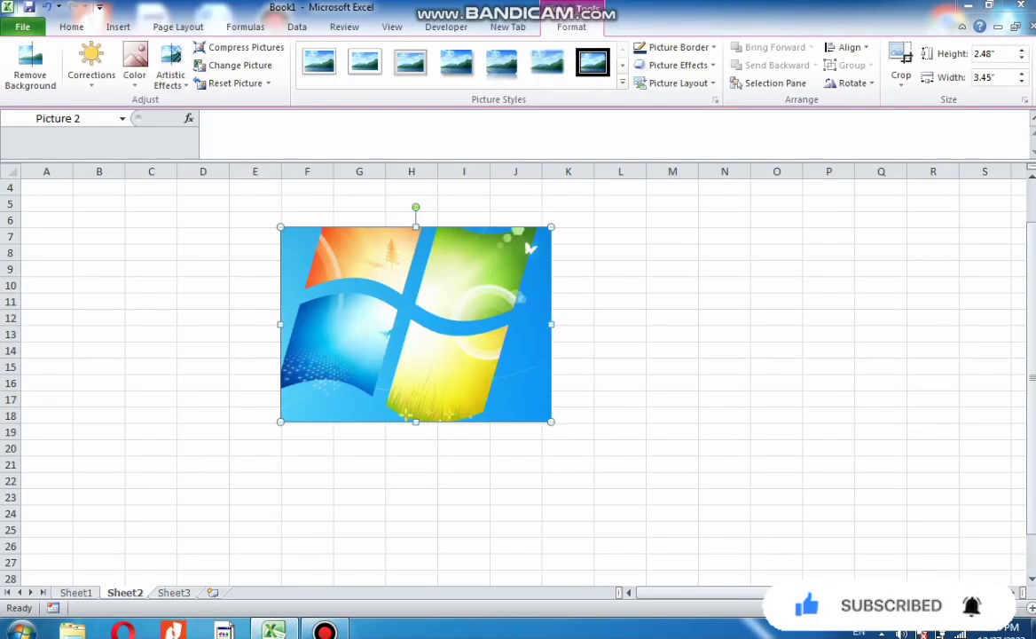
left_click_drag(426, 311, 337, 405)
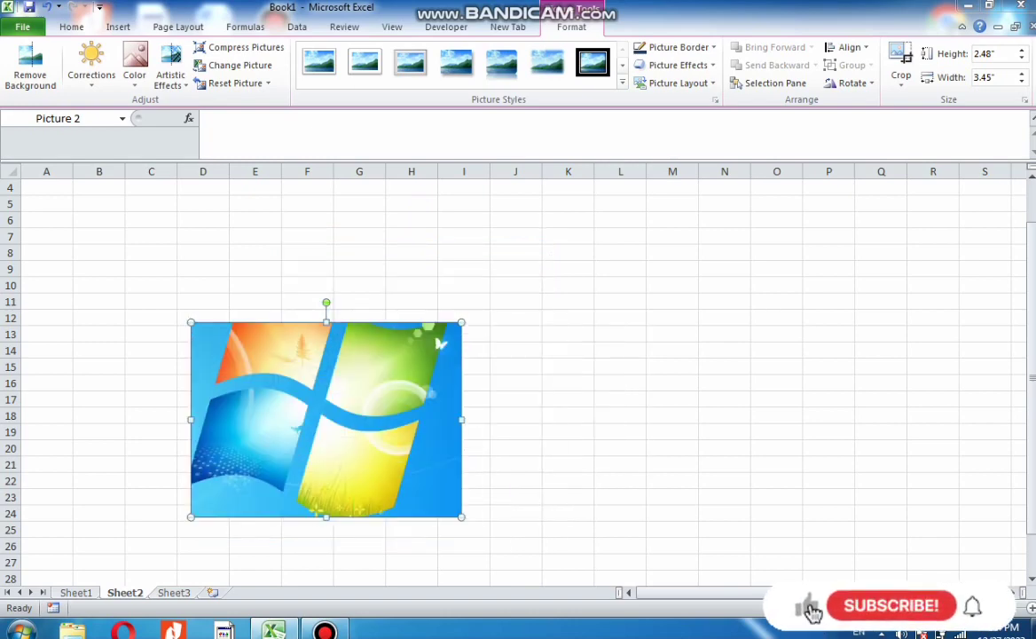
key("ctrl+z")
key("ctrl+z")
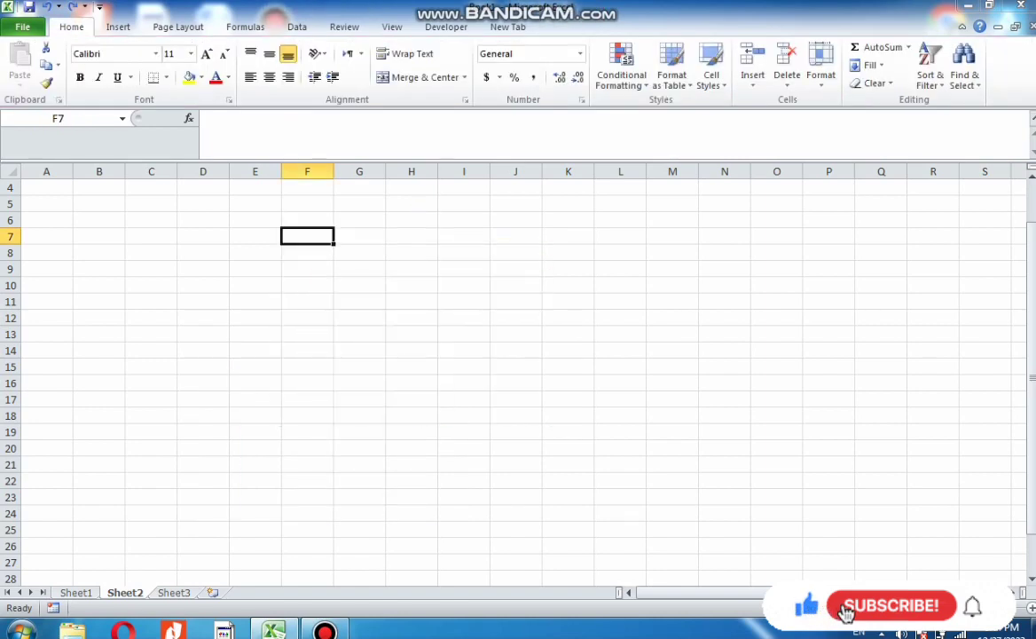
Open the Book2 workbook from the Documents library
left_click(118, 27)
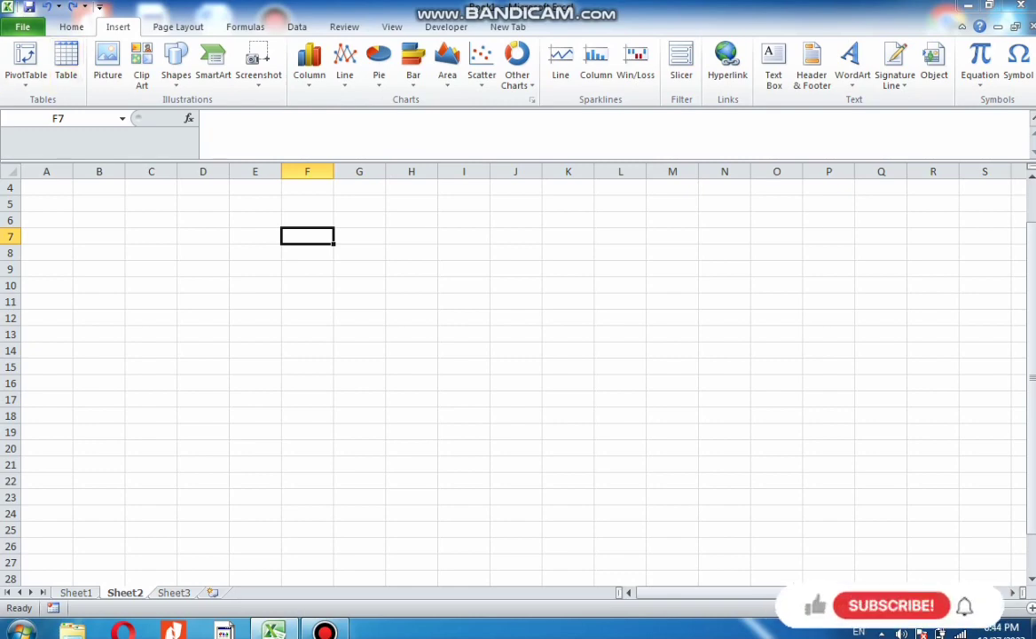
left_click(22, 27)
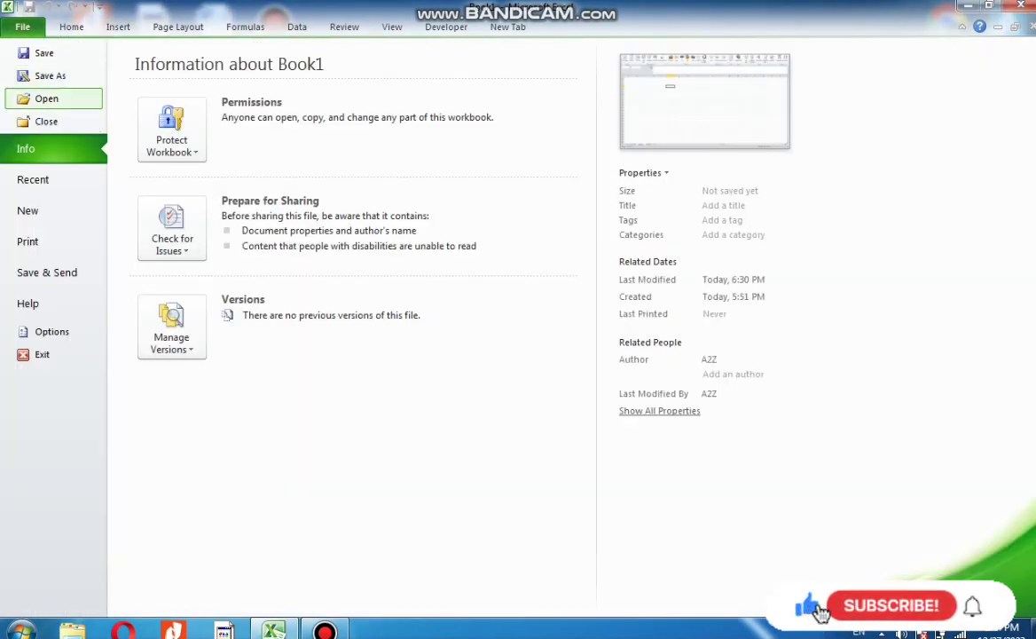
left_click(47, 98)
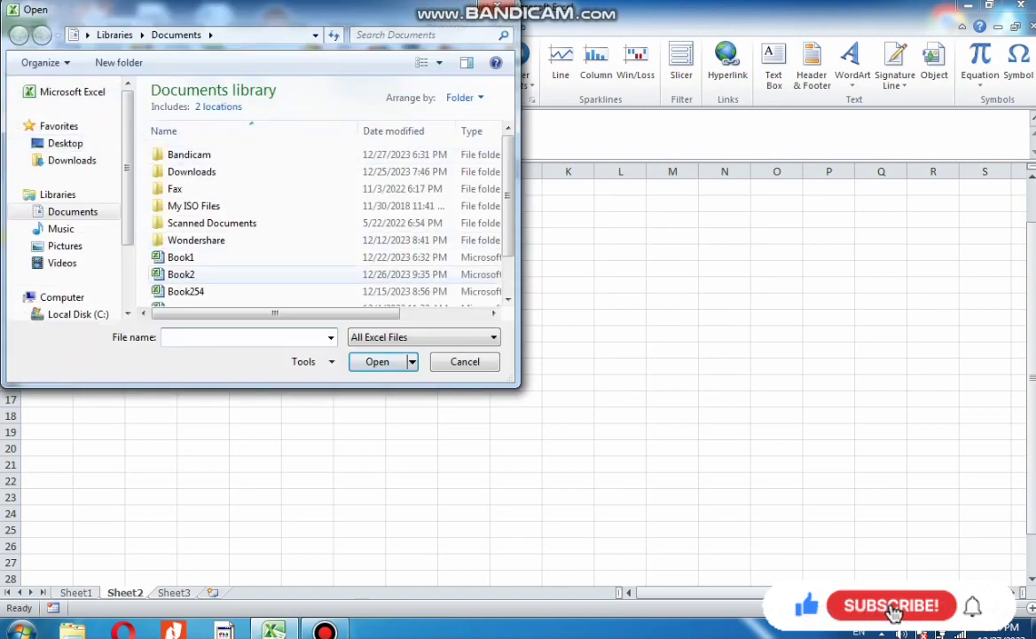
double_click(181, 274)
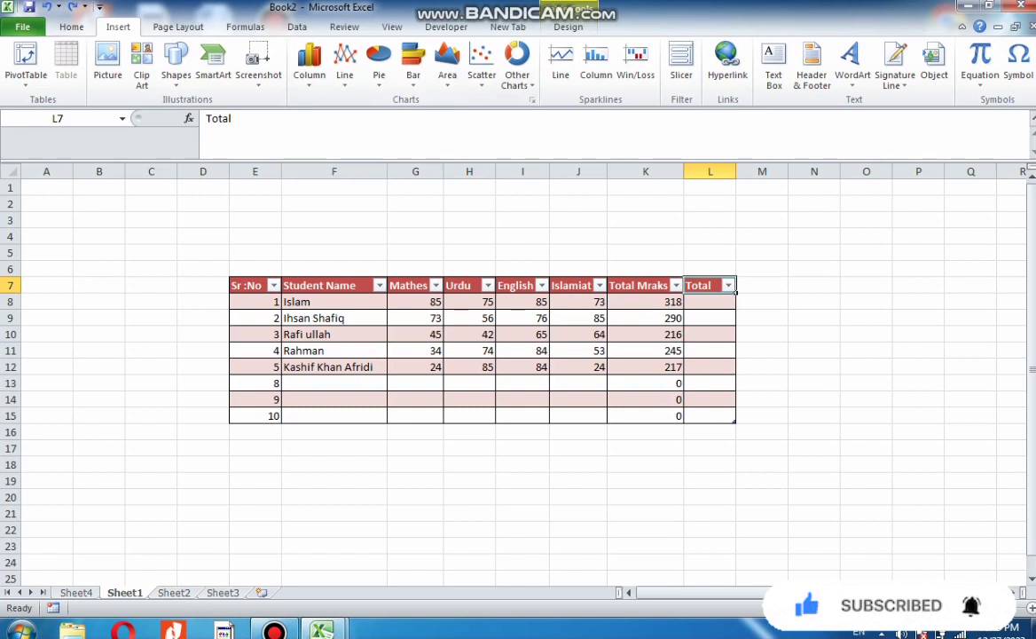
Chart the marks in G8:K12 as a 3-D stacked column chart and confirm it in the Change Chart Type dialog
left_click_drag(415, 302, 656, 366)
left_click(310, 64)
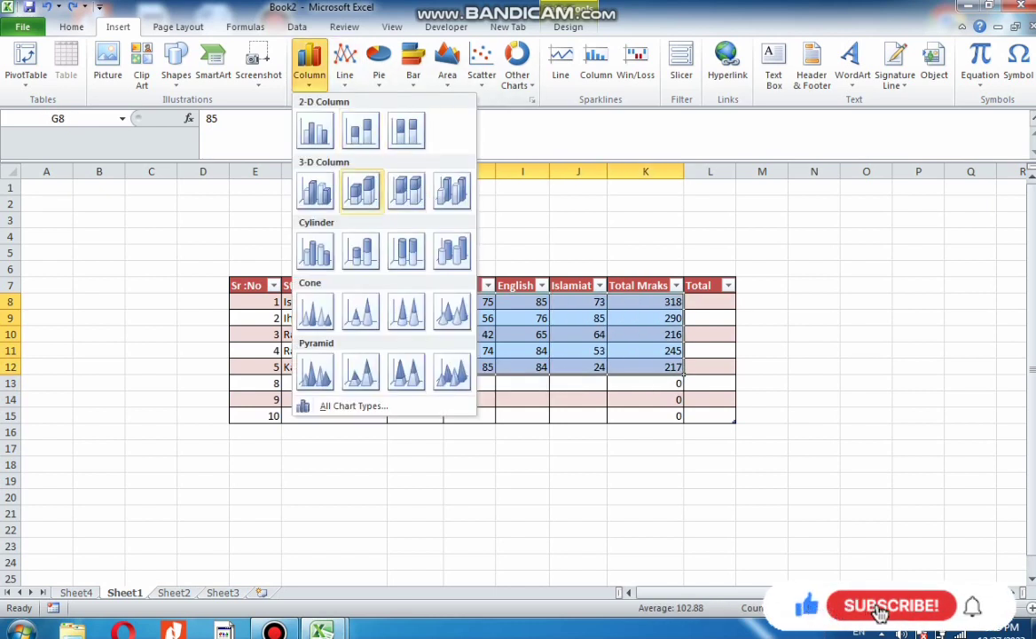
left_click(360, 191)
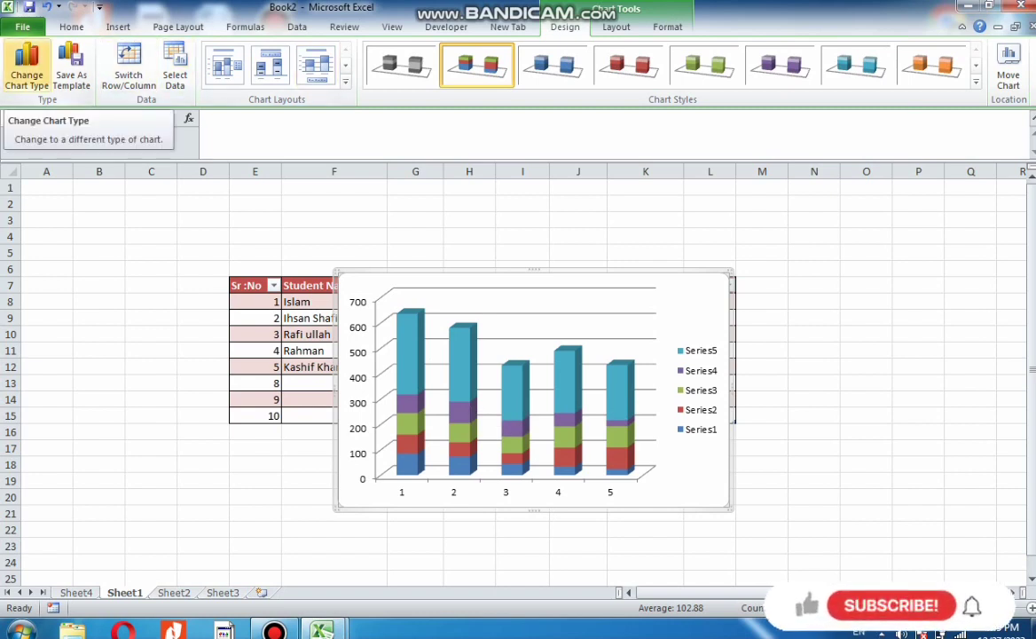
left_click(27, 67)
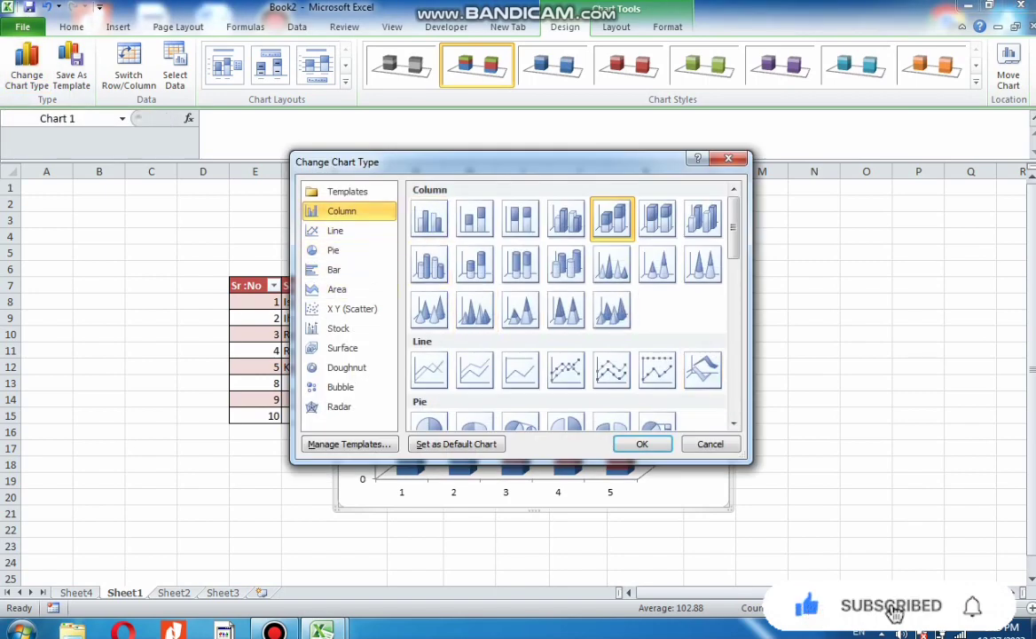
key("Return")
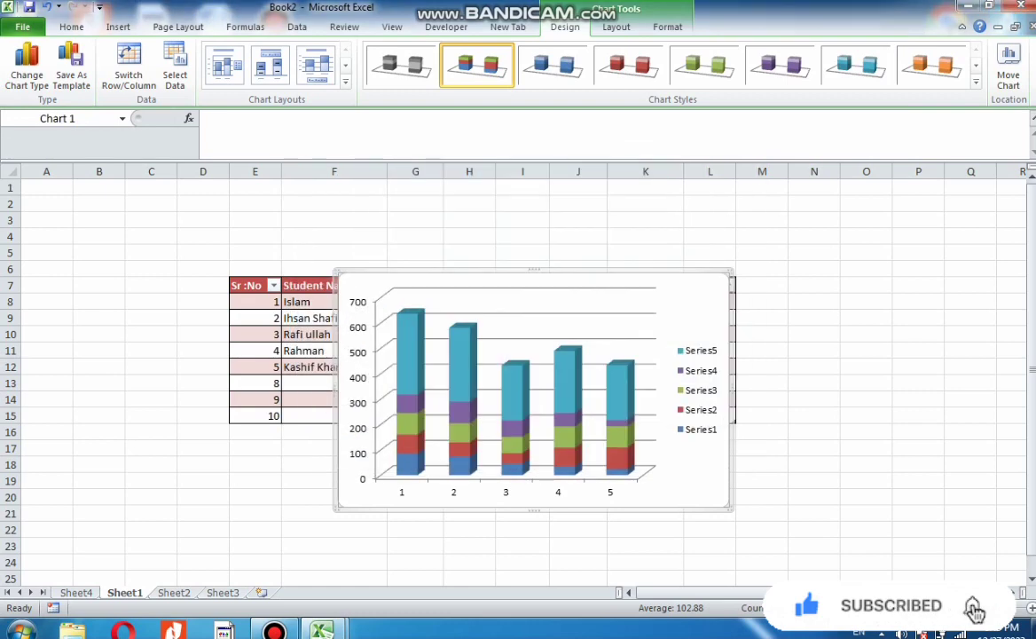
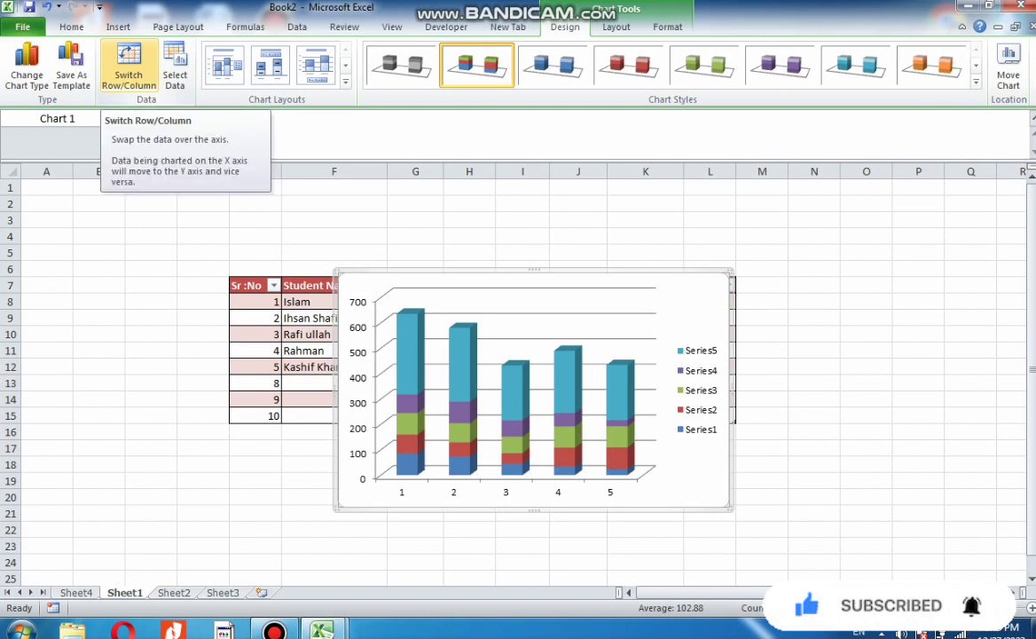
Switch the chart's rows and columns back and forth several times, ending on the original layout
left_click(129, 67)
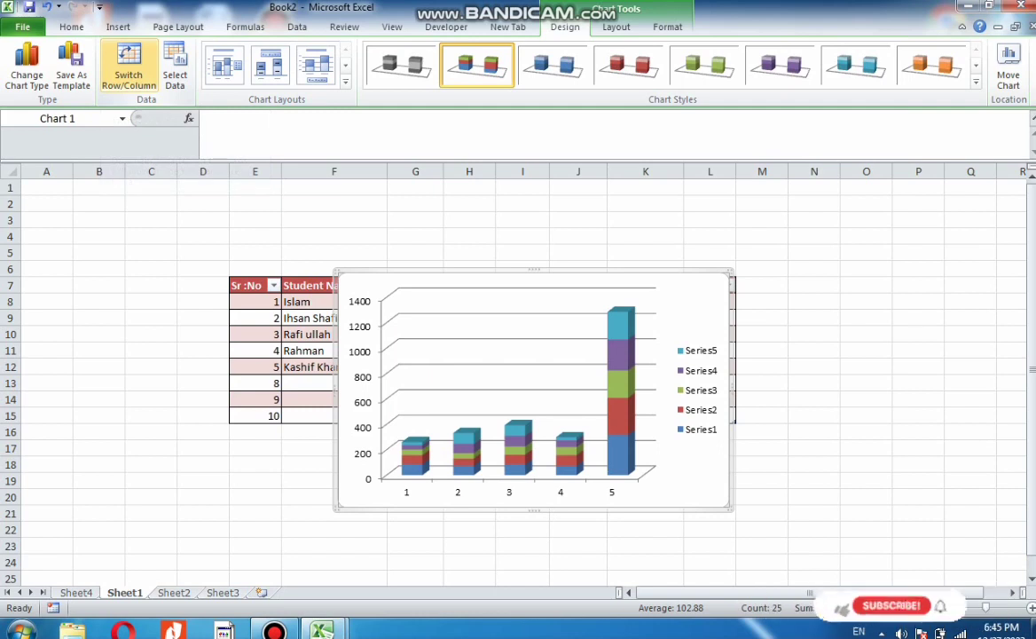
left_click(129, 67)
left_click(128, 67)
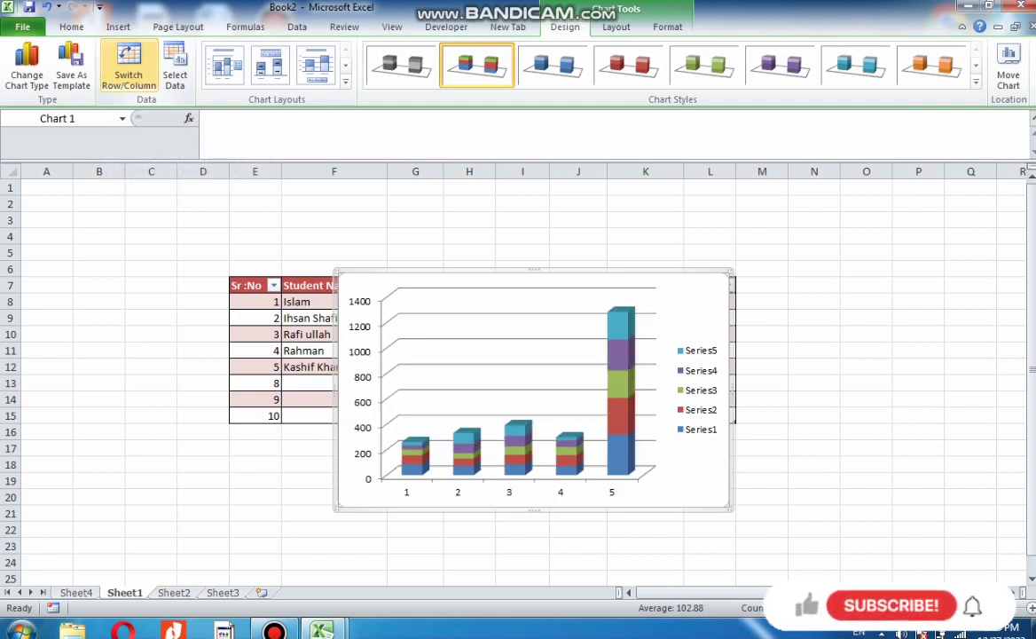
left_click(129, 66)
left_click(129, 67)
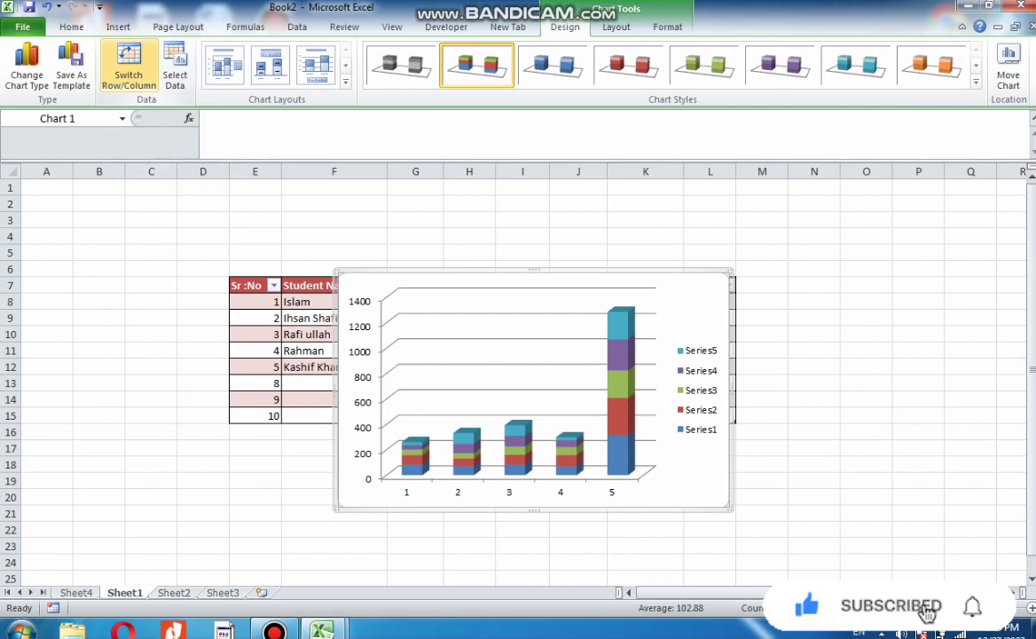
left_click(129, 67)
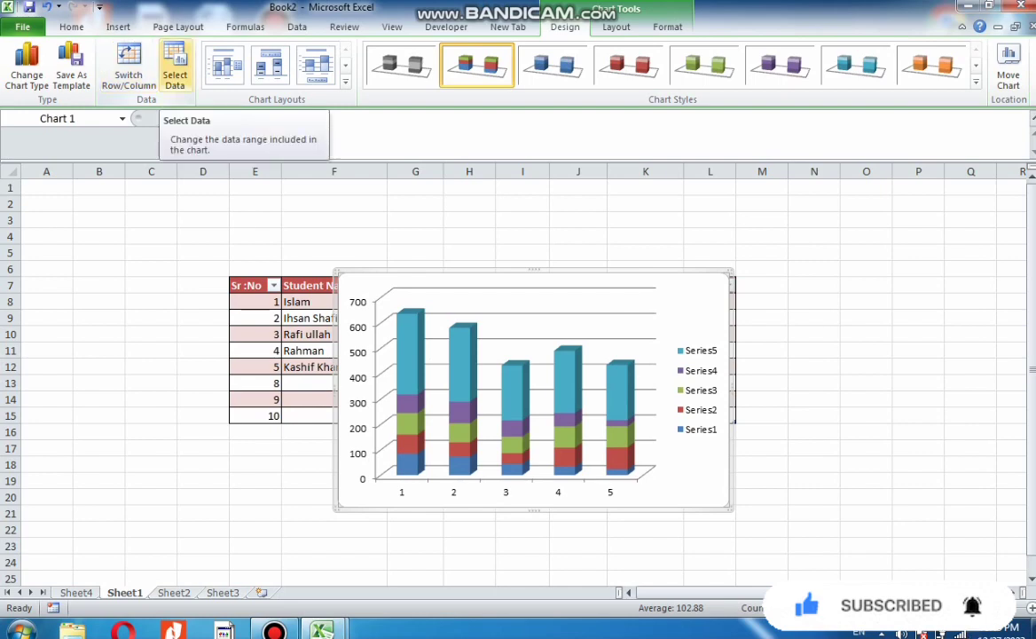
Open the chart's Select Data Source dialog to review the data range and series, then confirm it
left_click(175, 69)
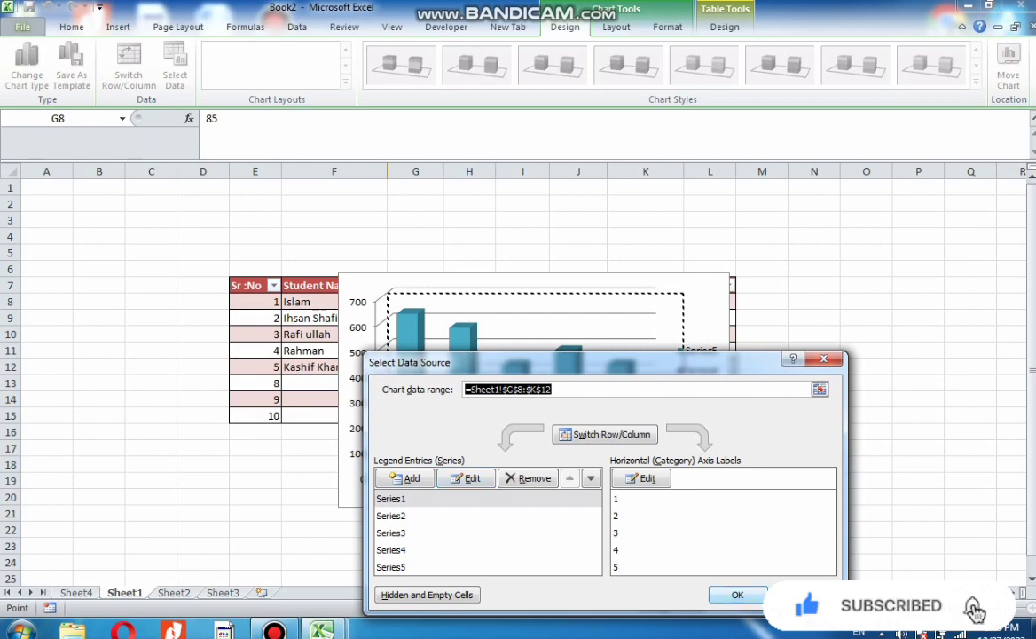
key("Return")
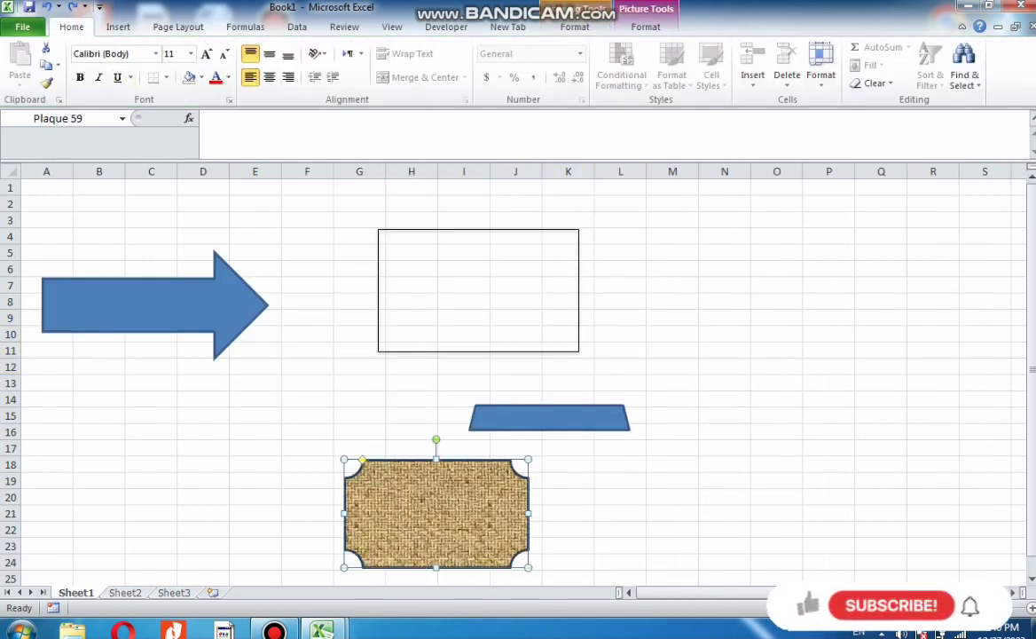
key("ctrl+Page_Down")
left_click(118, 27)
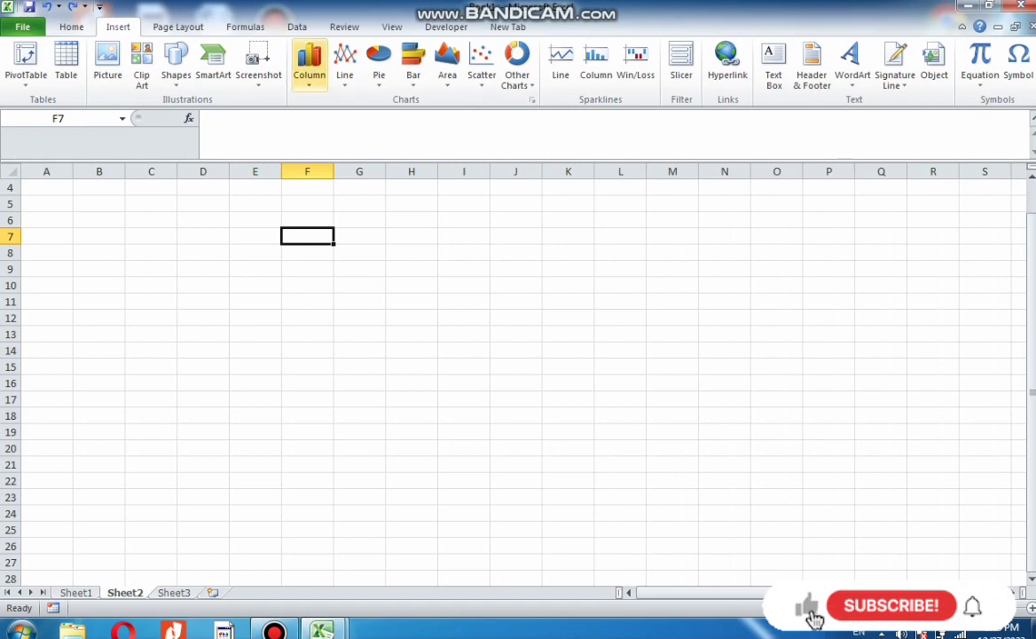
left_click(379, 67)
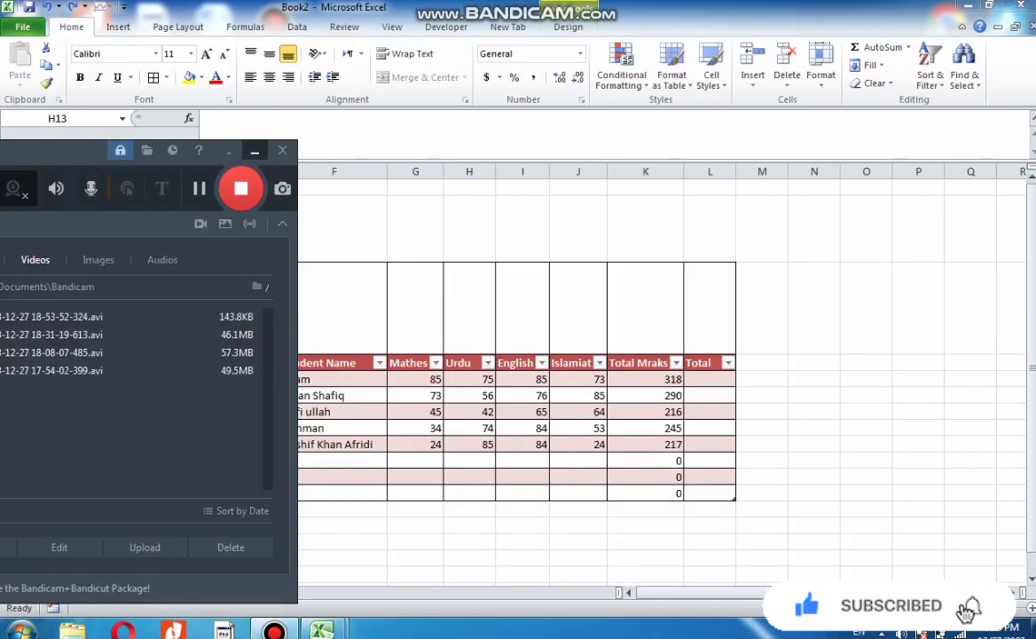
left_click(255, 151)
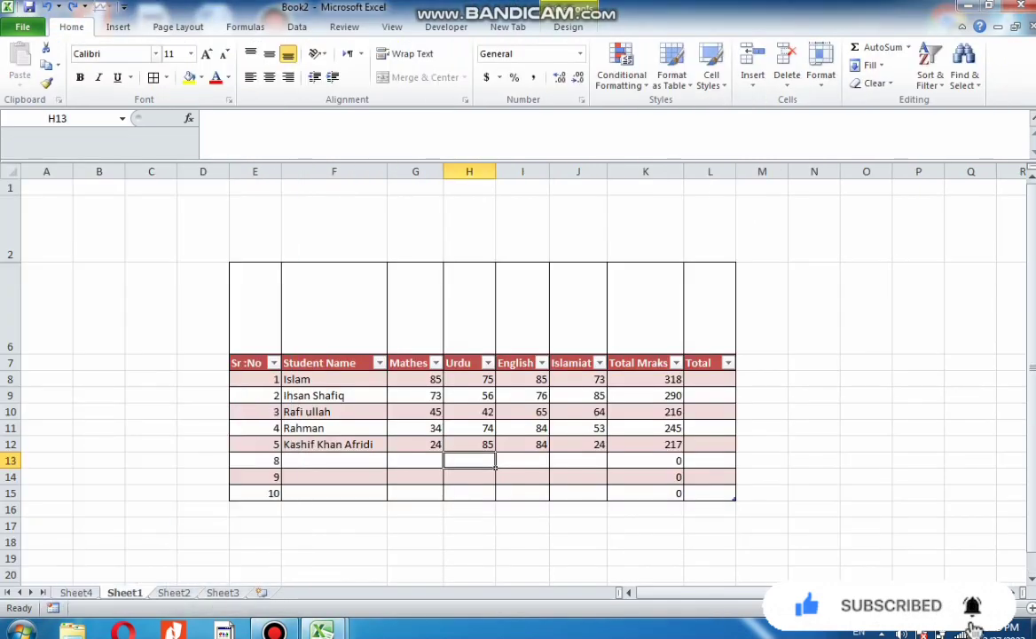
Insert a column sparkline in cell G6 using the Mathes marks G8:G13 as its data range
left_click(118, 27)
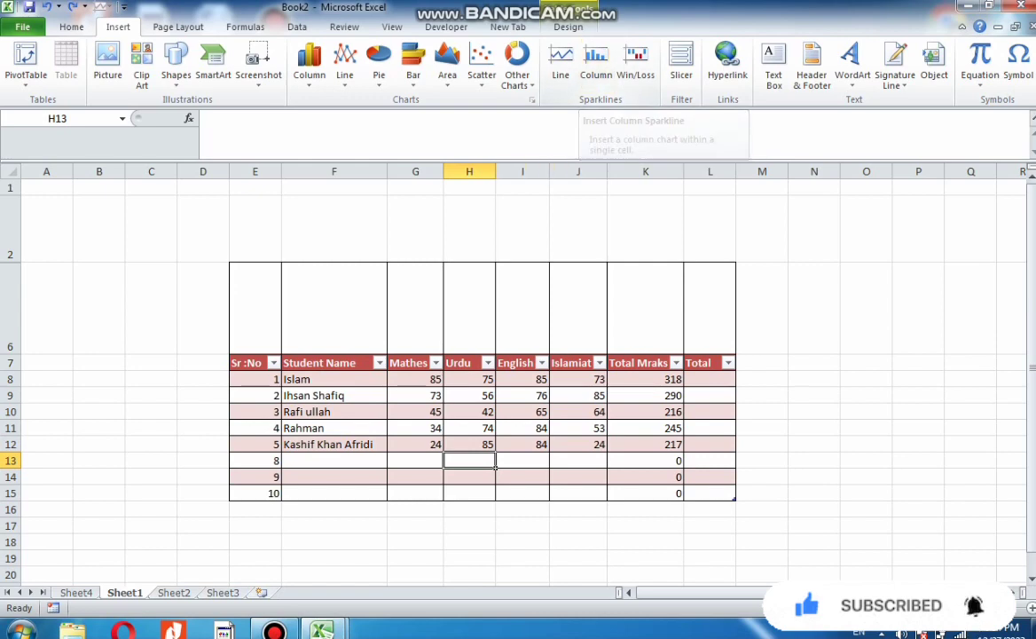
left_click(441, 352)
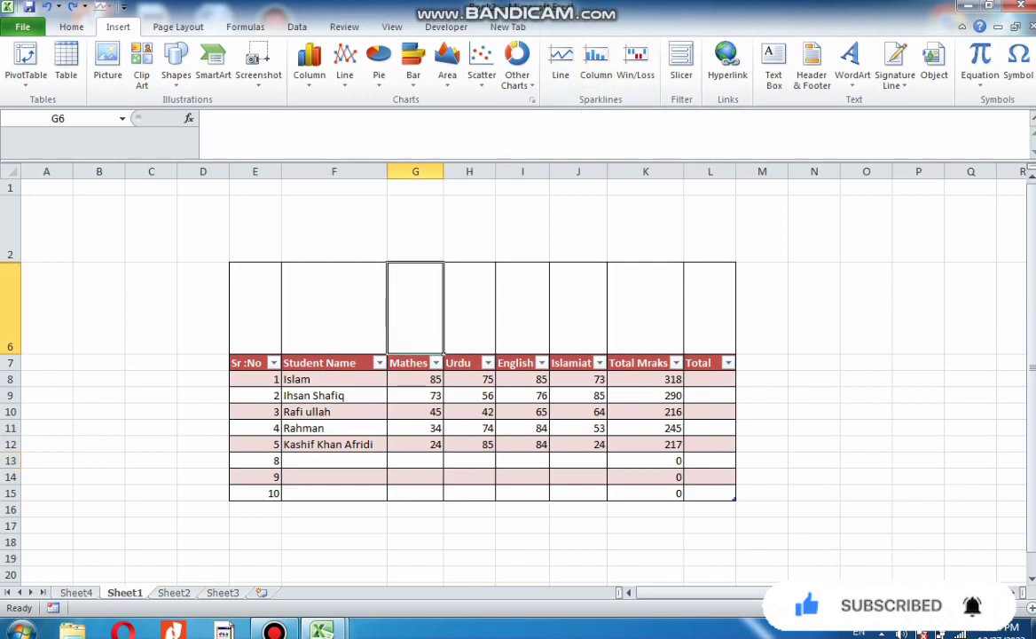
left_click(597, 64)
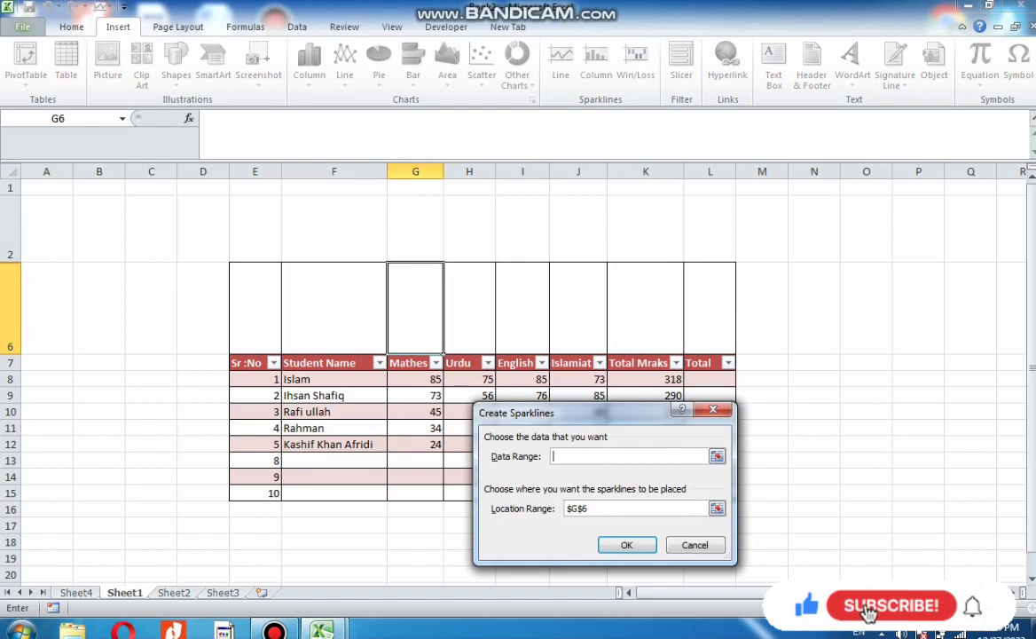
left_click_drag(416, 379, 416, 460)
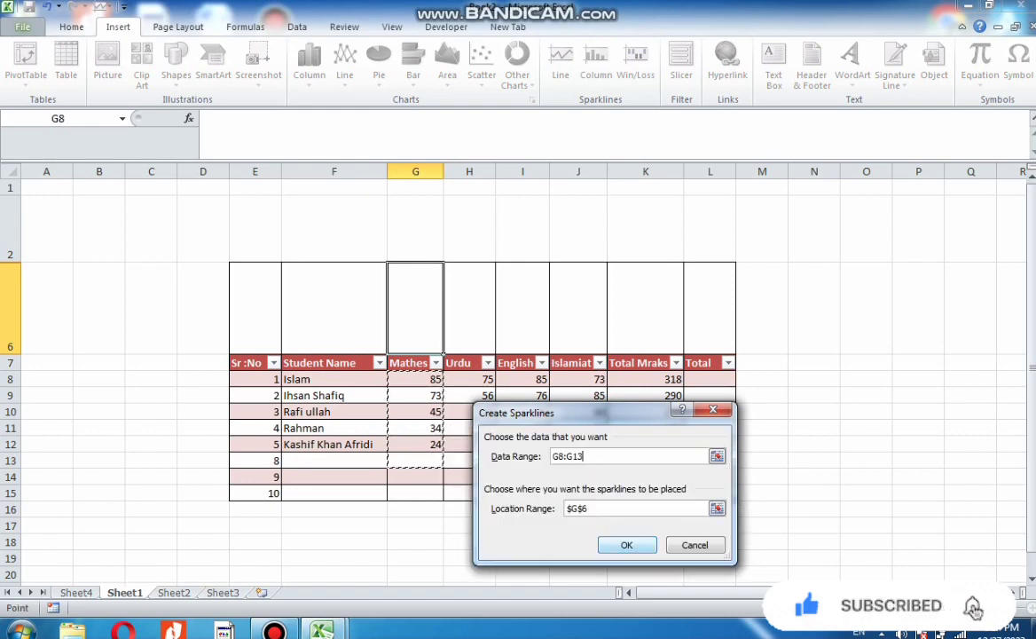
key("Return")
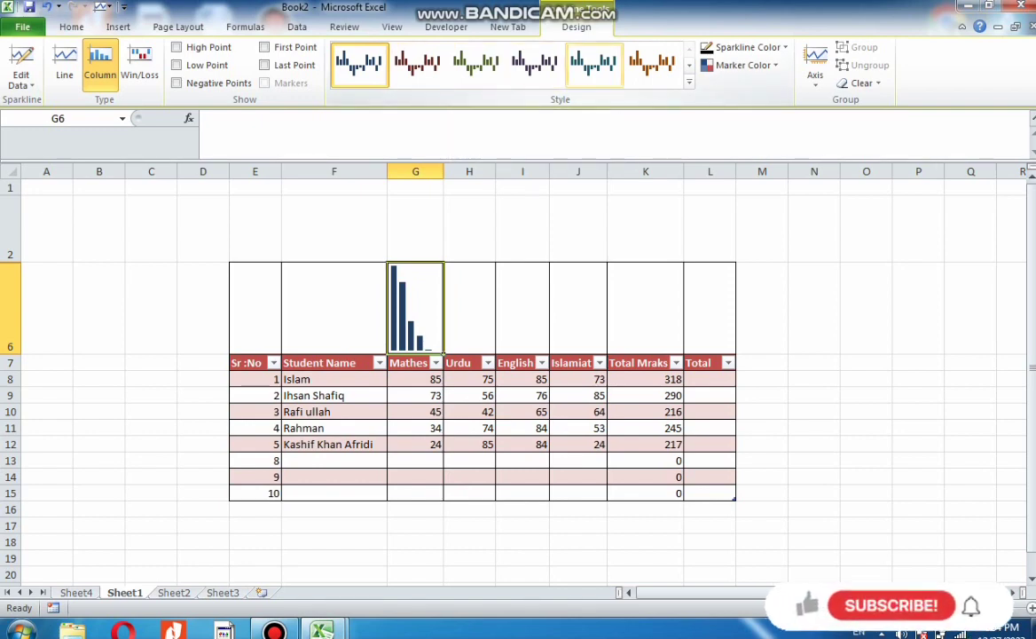
Apply a sparkline style from the style gallery and set the sparkline colour to red
left_click(653, 65)
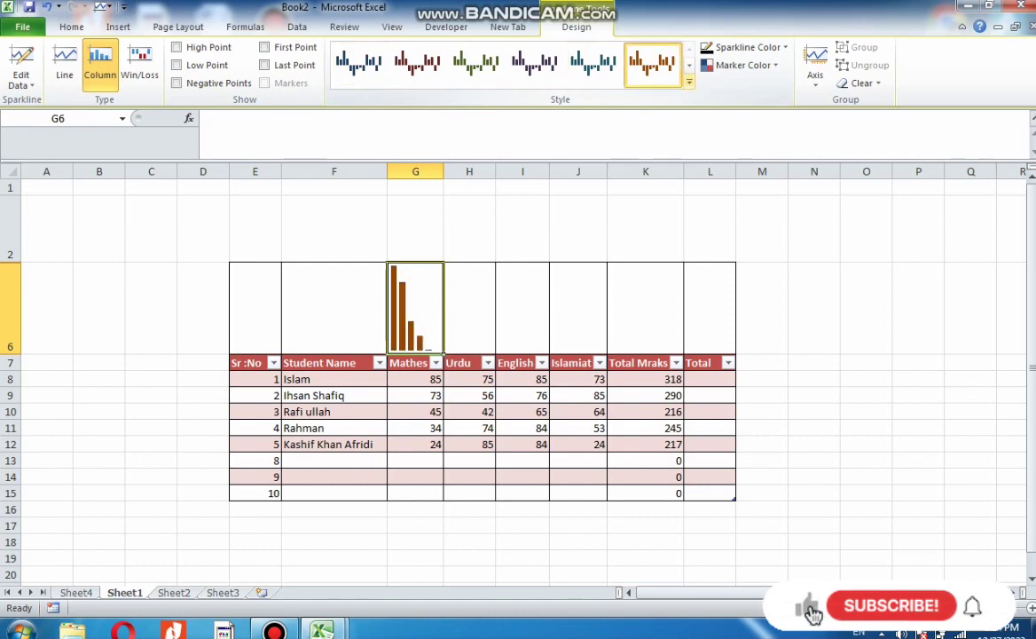
left_click(689, 83)
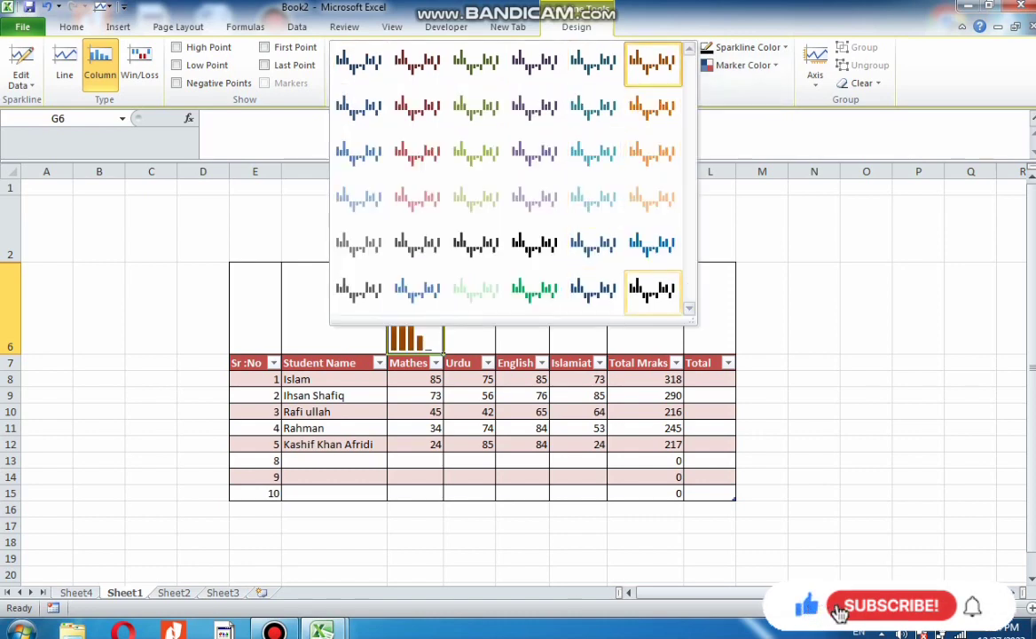
left_click(595, 245)
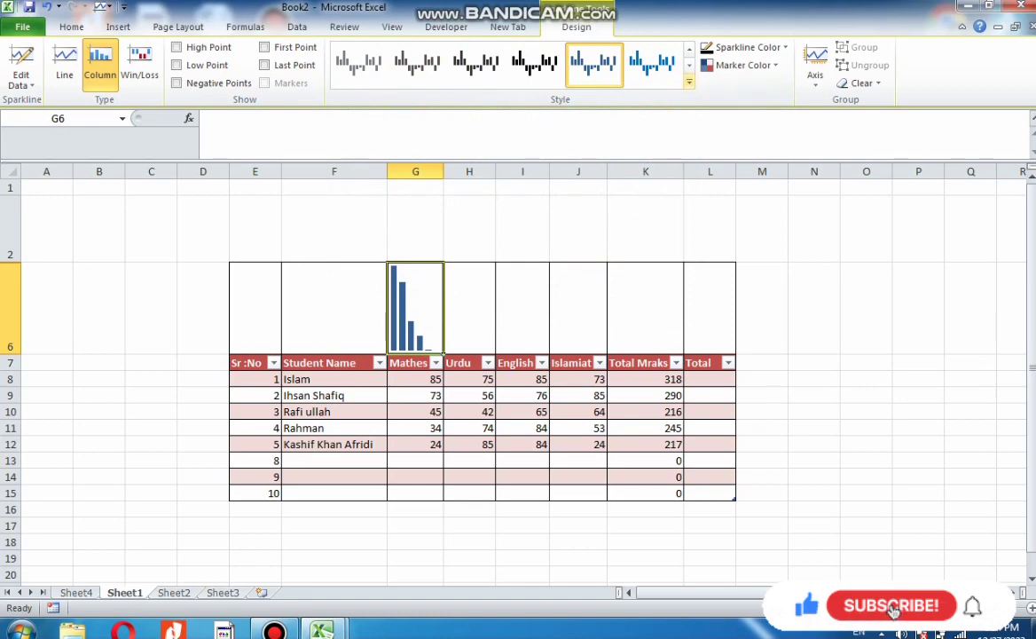
left_click(748, 47)
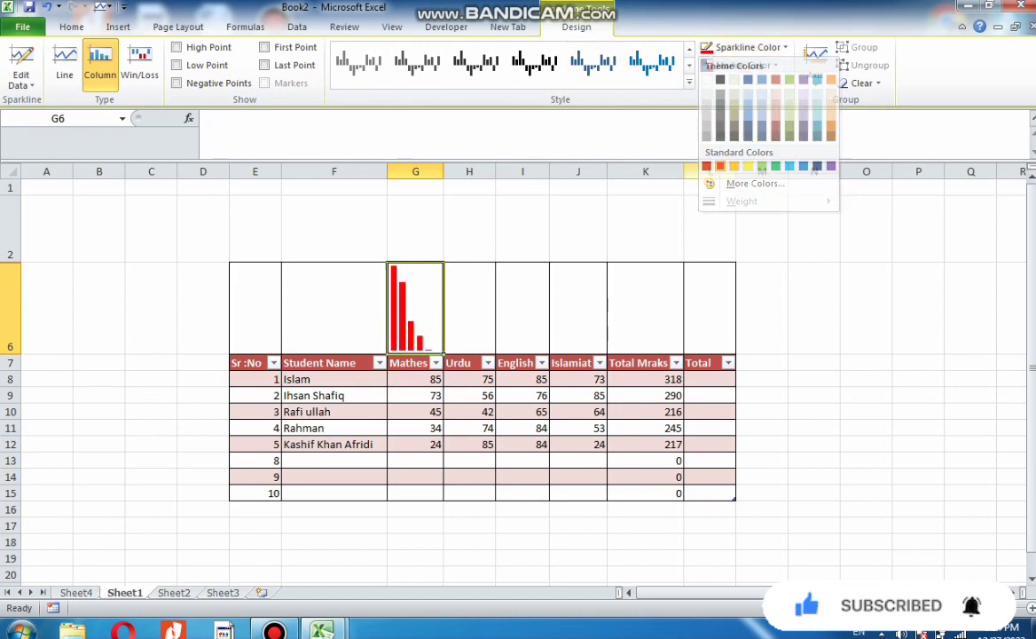
left_click(719, 166)
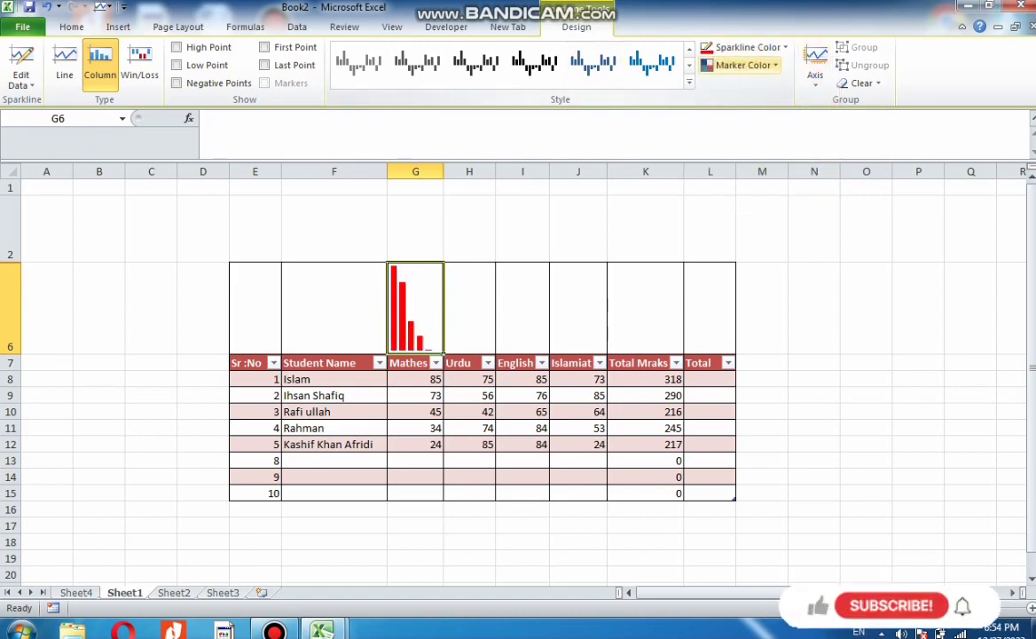
Colour the sparkline's high point marker black
left_click(744, 65)
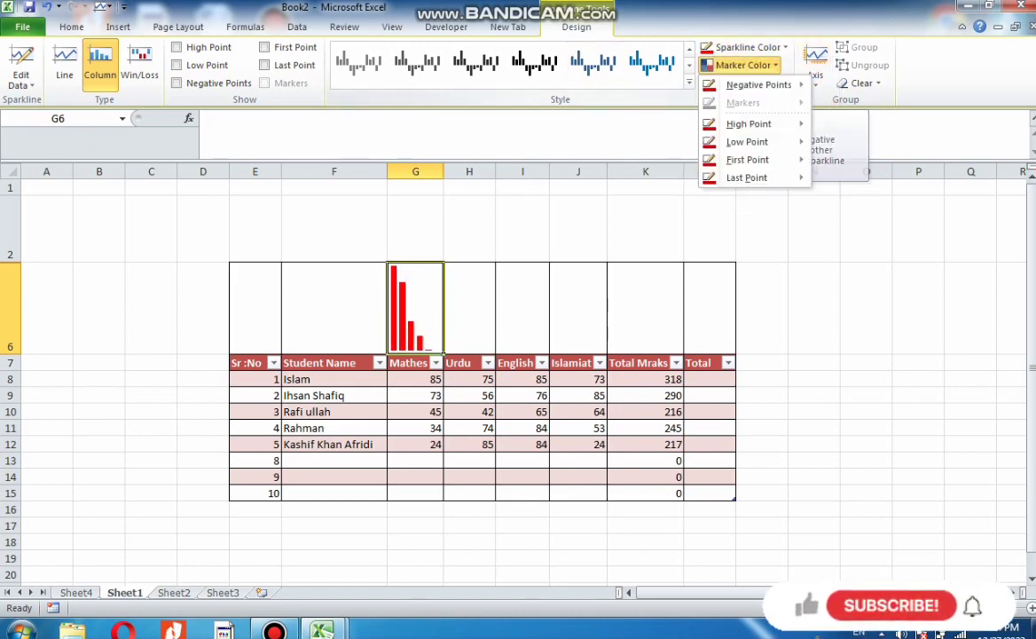
mouse_move(749, 124)
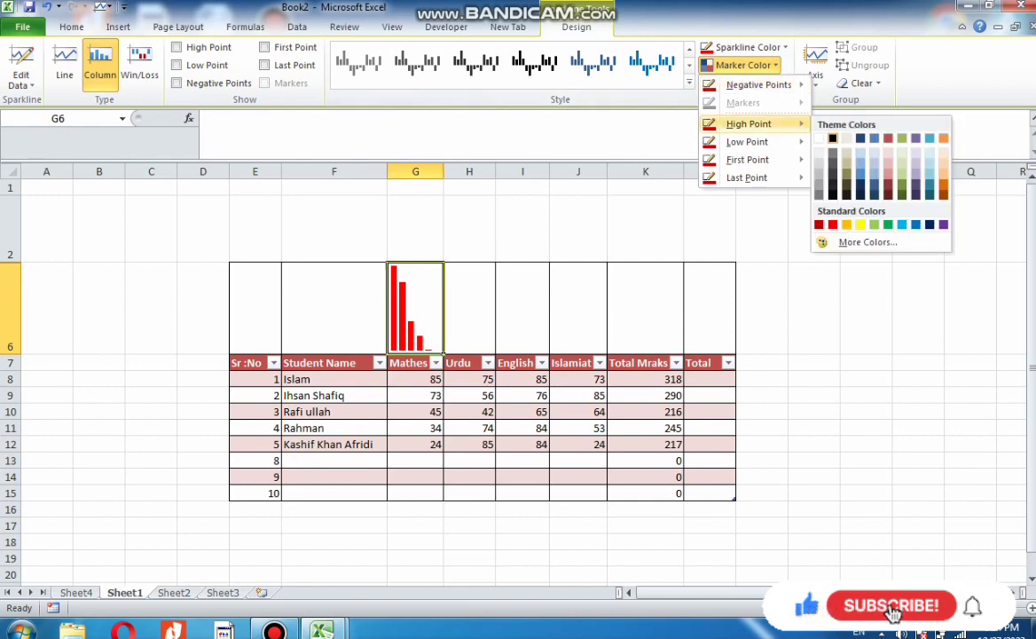
left_click(832, 138)
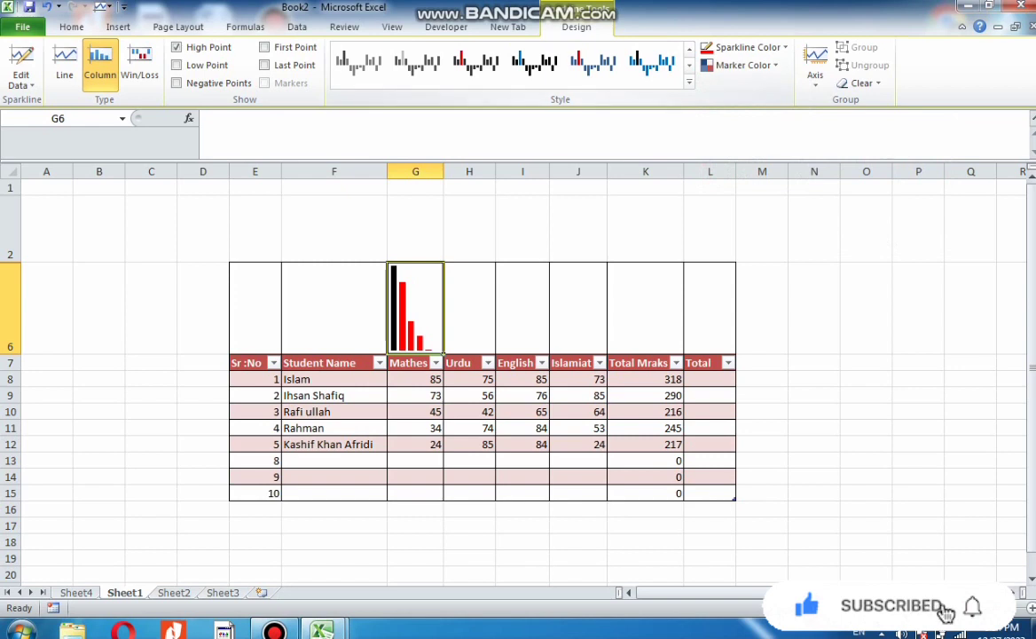
Set marker colours for the sparkline's low point and first point
left_click(743, 65)
mouse_move(747, 142)
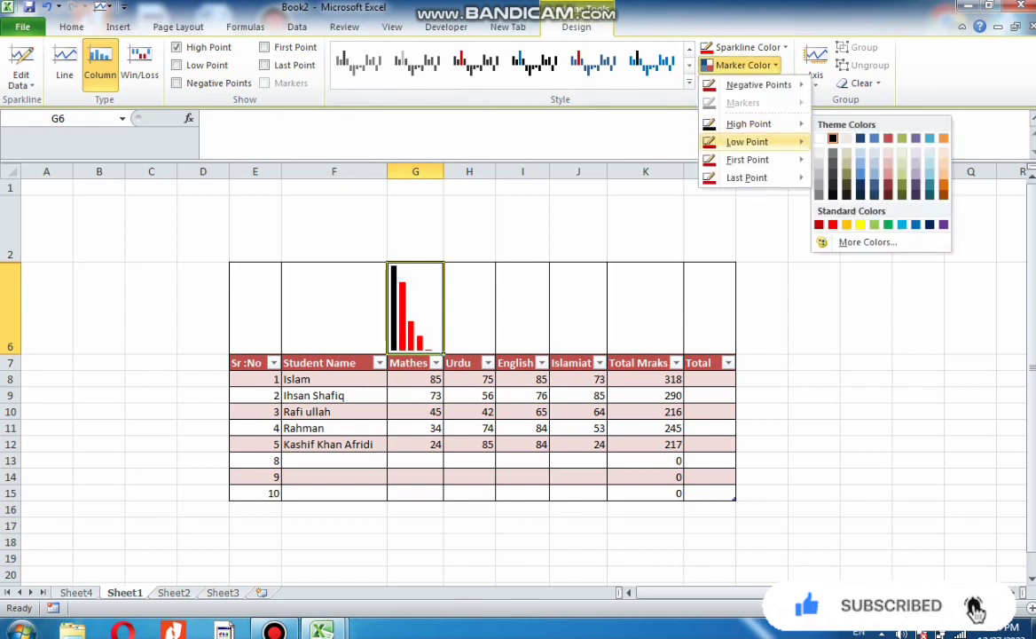
left_click(861, 242)
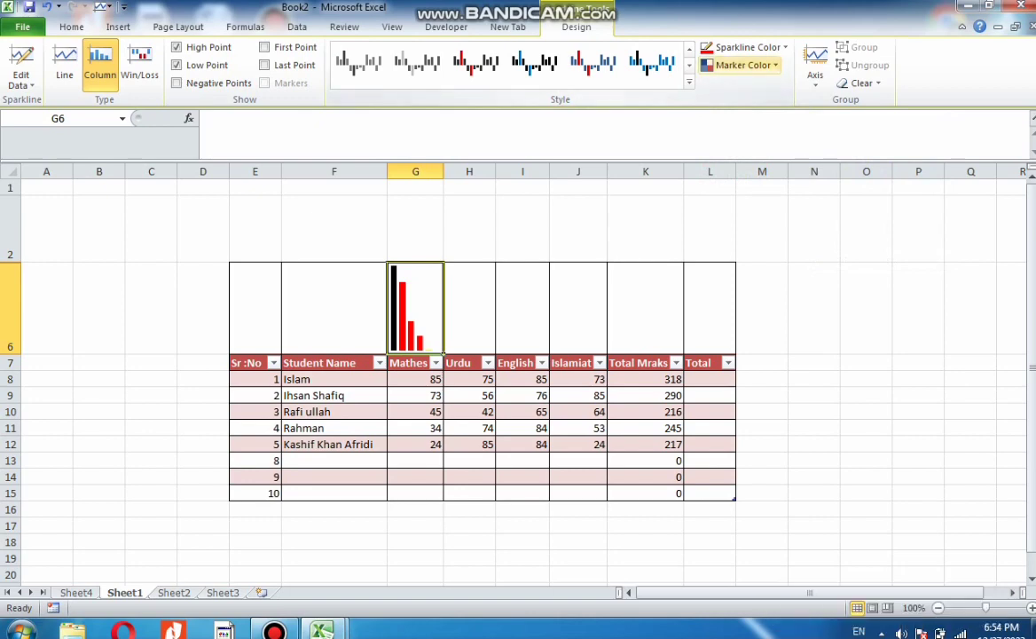
left_click(744, 65)
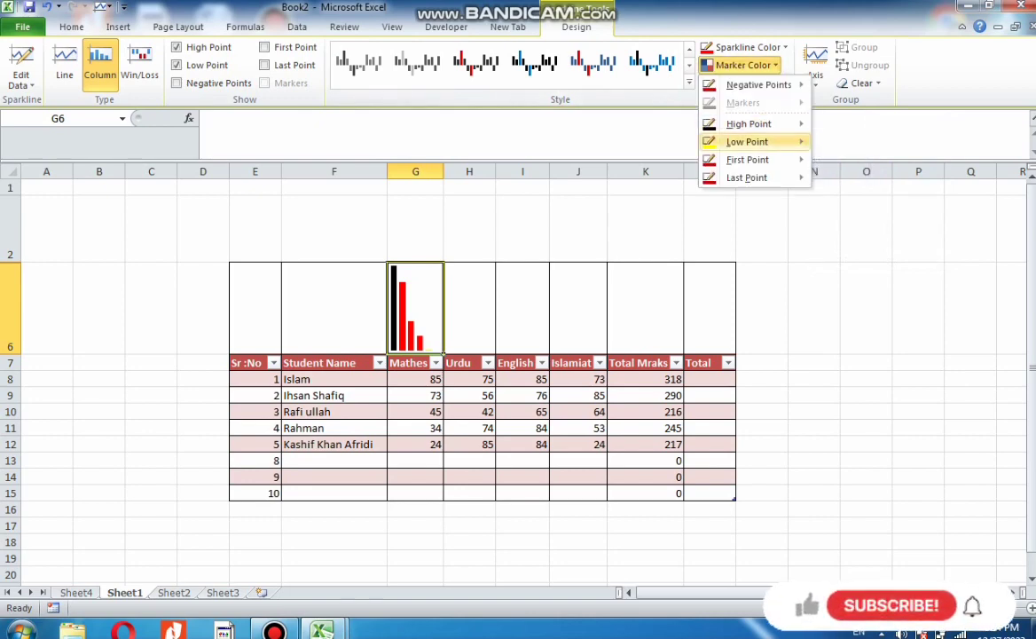
mouse_move(747, 142)
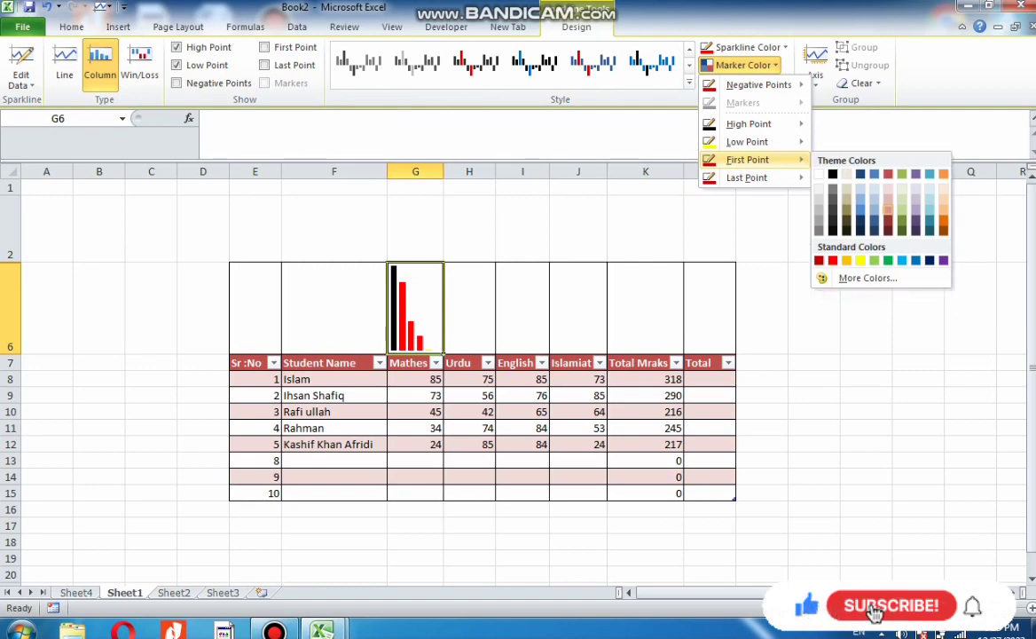
left_click(888, 210)
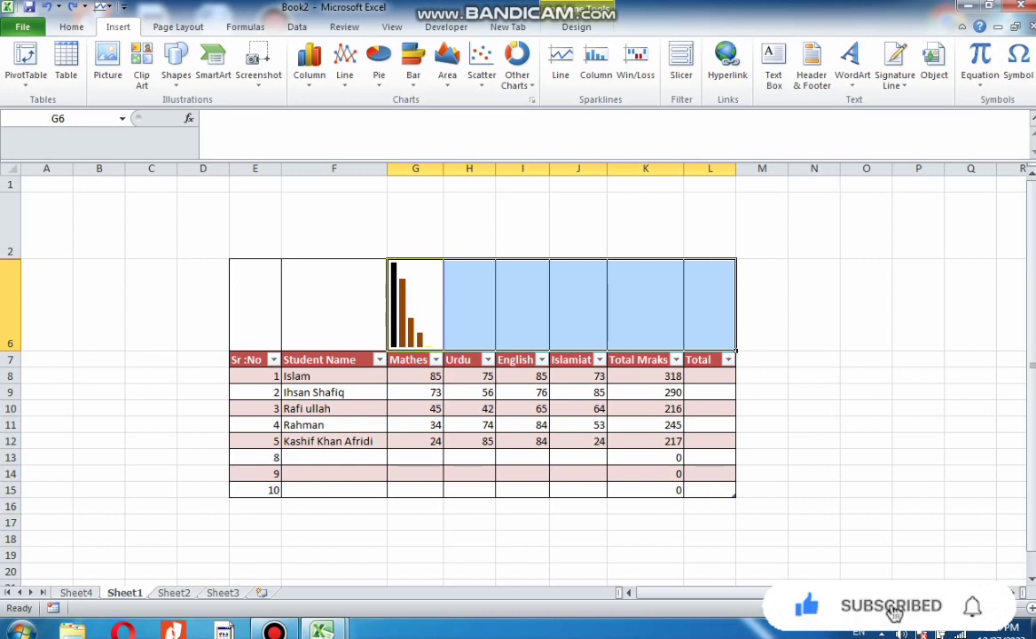
Fill the sparkline rightwards across G6:L6 for the other subject columns
left_click_drag(417, 306, 710, 306)
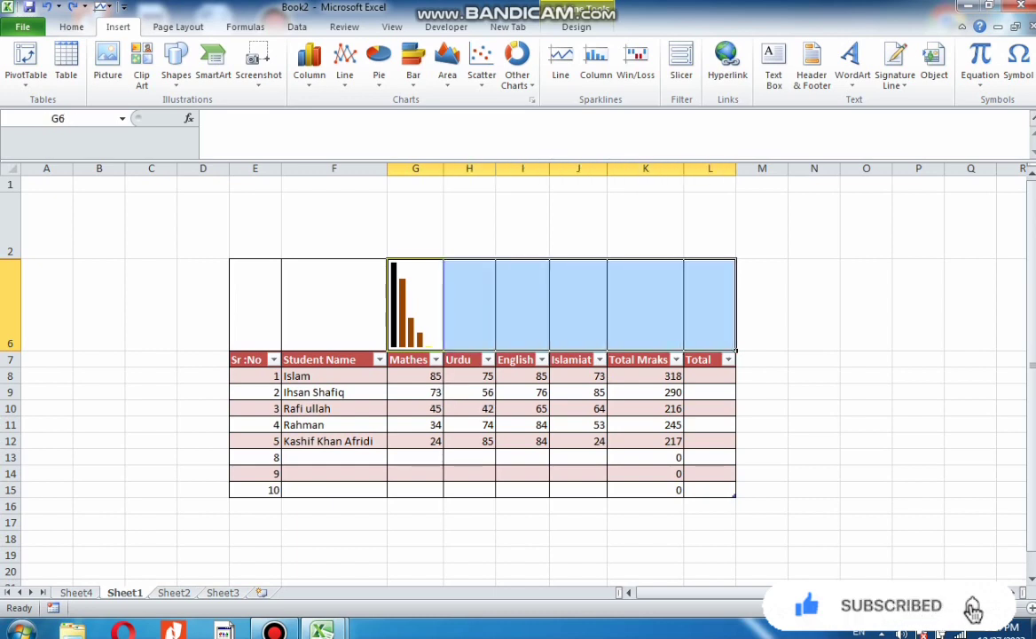
key("ctrl+r")
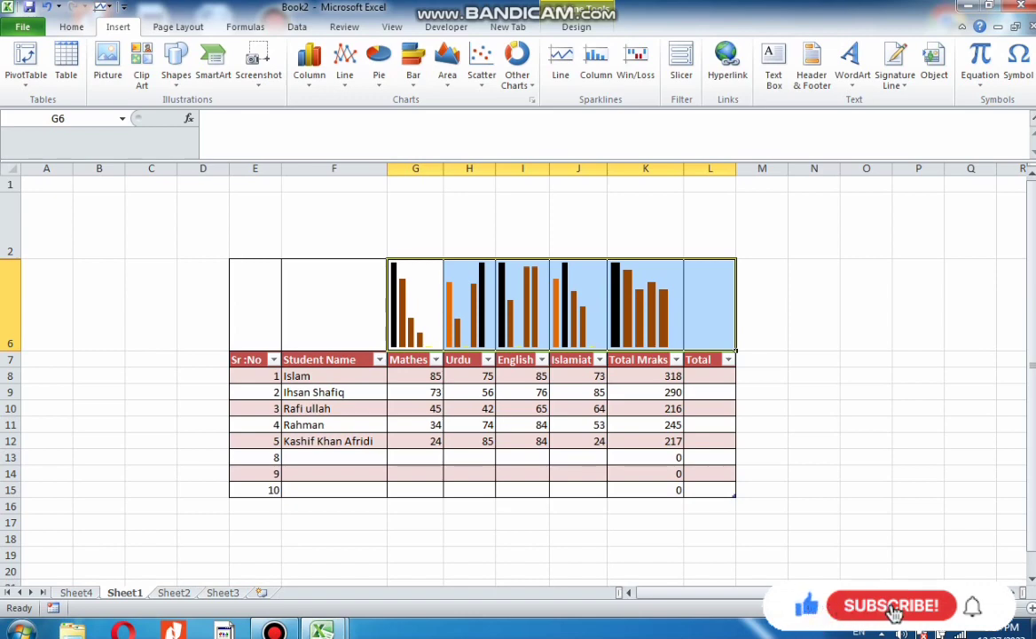
Add a new table column by entering the header Sperkline in M7
left_click(762, 360)
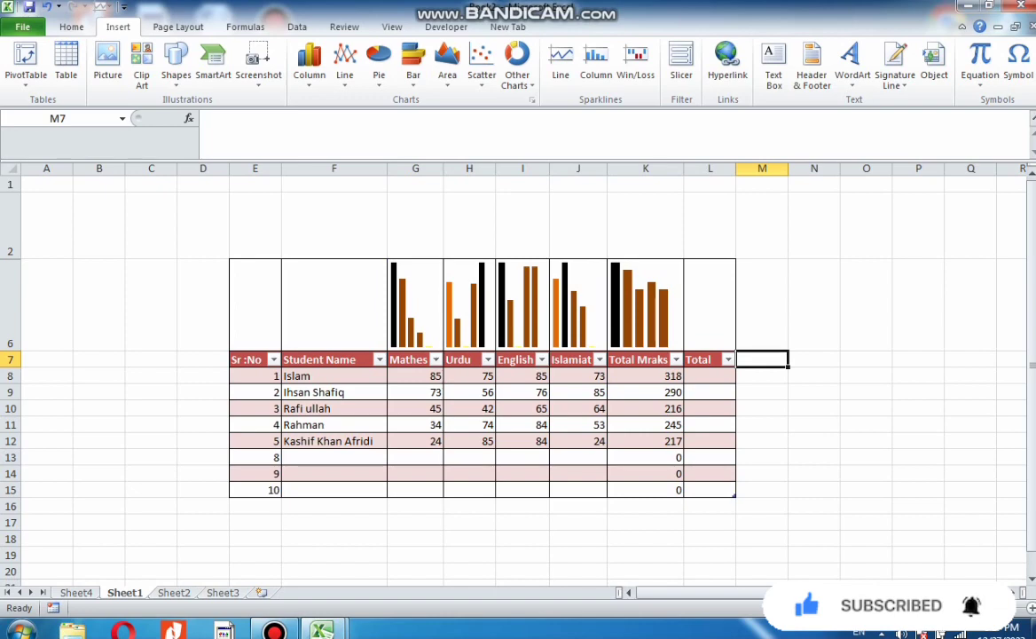
type("Sper")
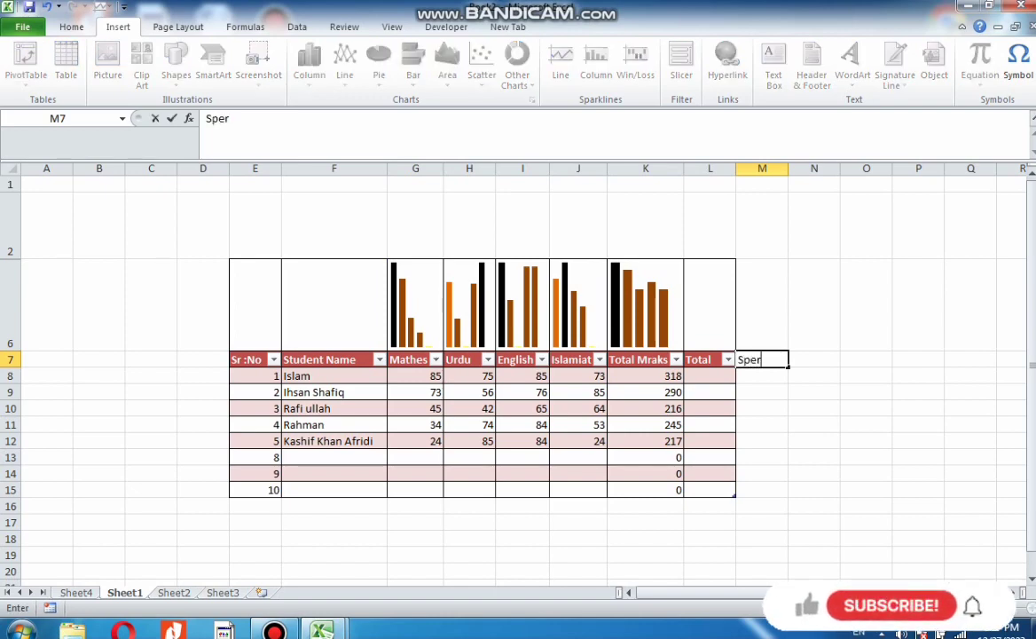
type("k")
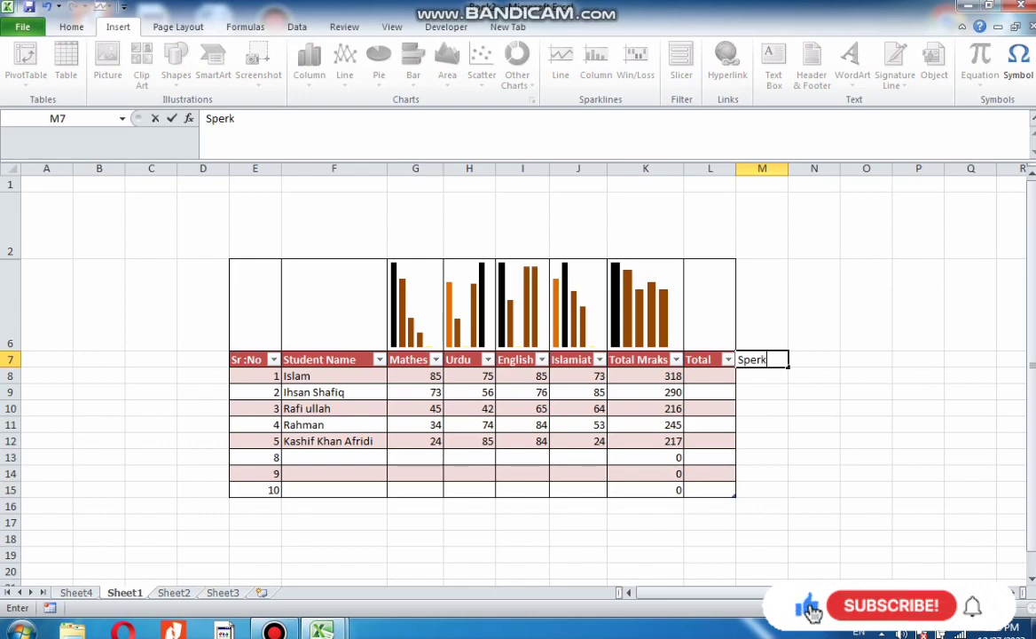
type("line")
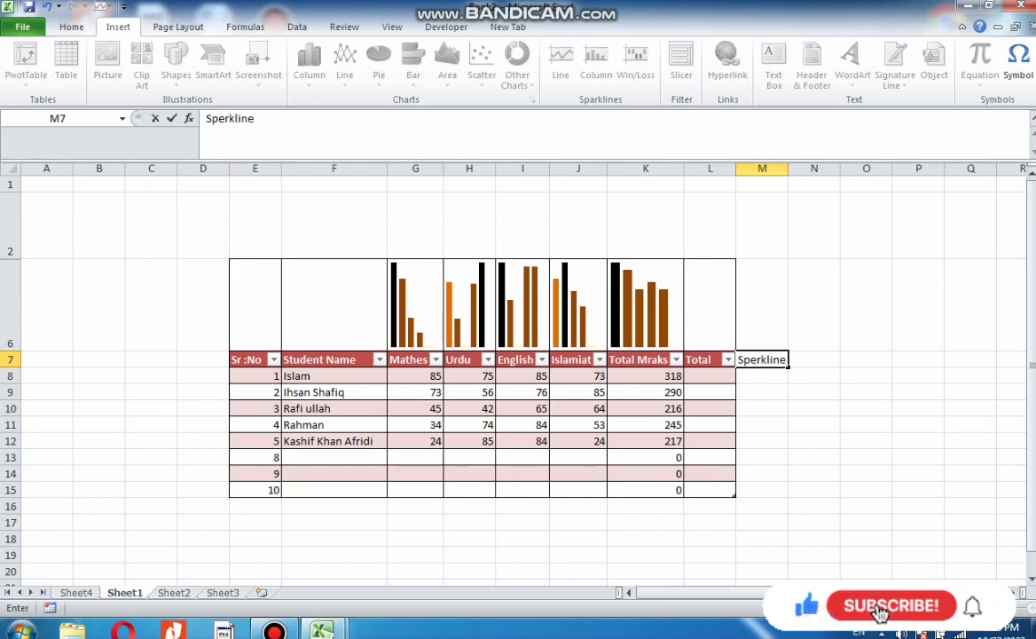
left_click(763, 408)
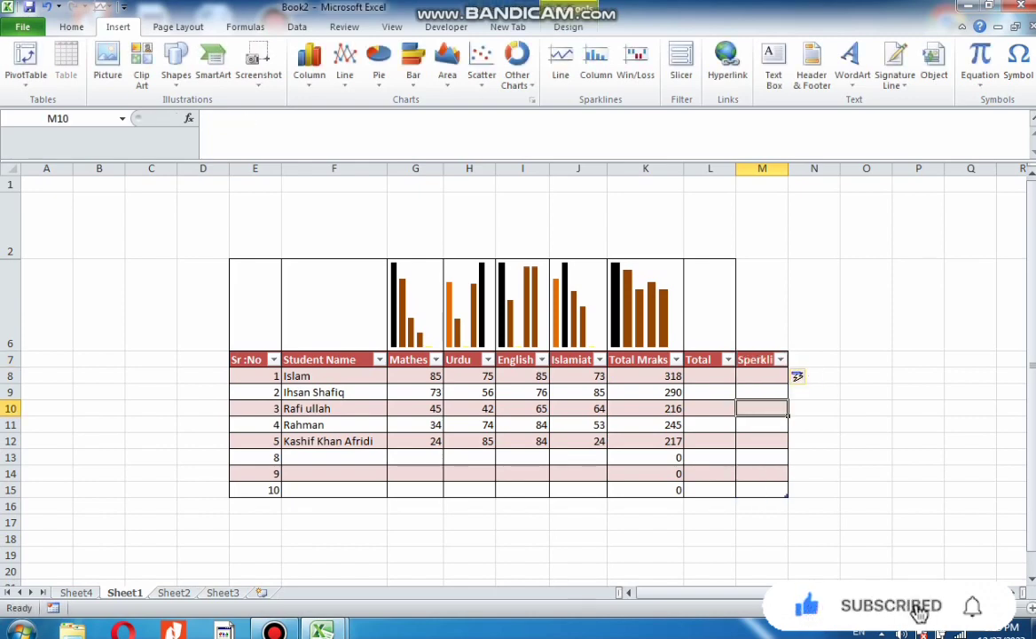
left_click(814, 359)
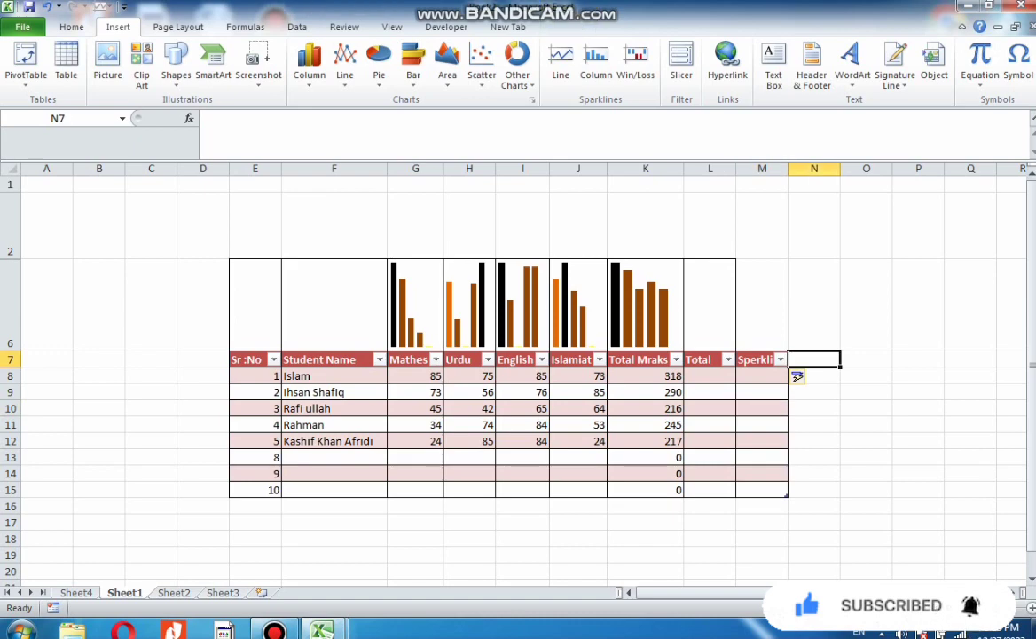
Add a Coluam Sparkline header in N7 and widen columns M and N to fit their headers
left_click_drag(788, 168, 825, 169)
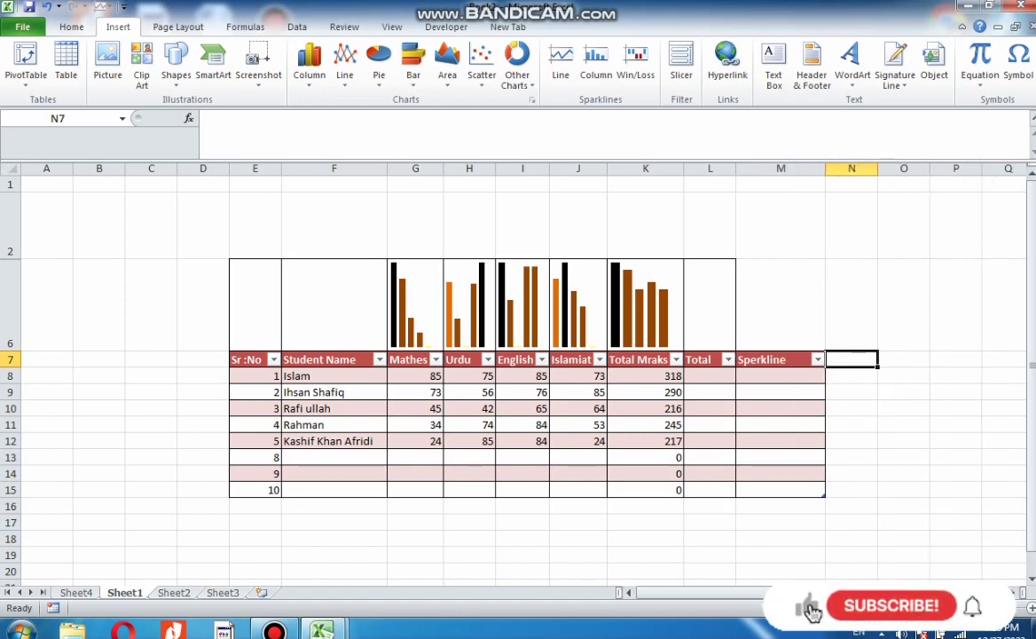
type("Coluam S")
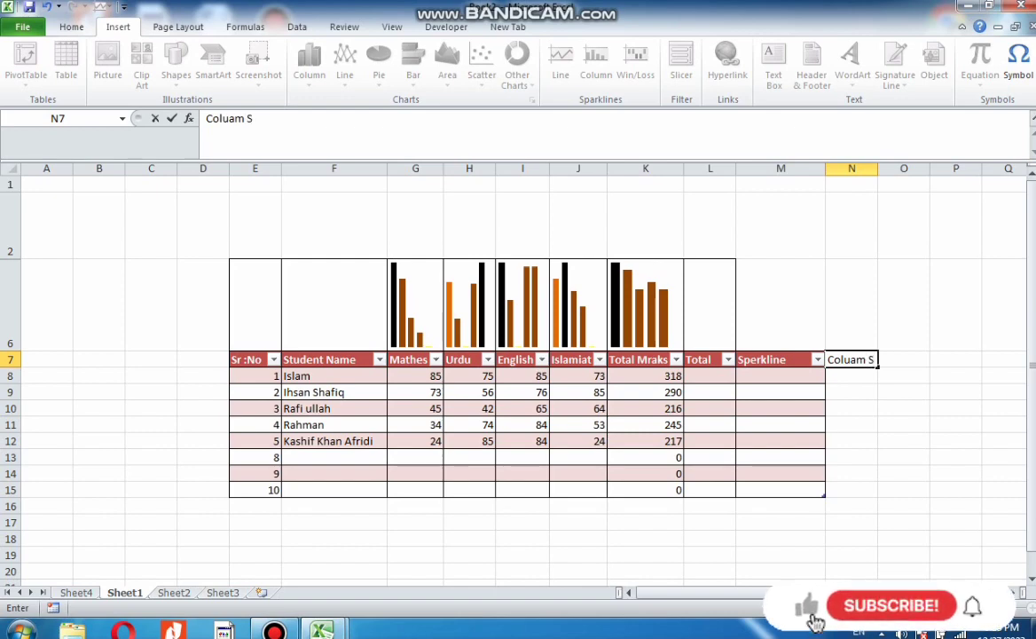
type("par")
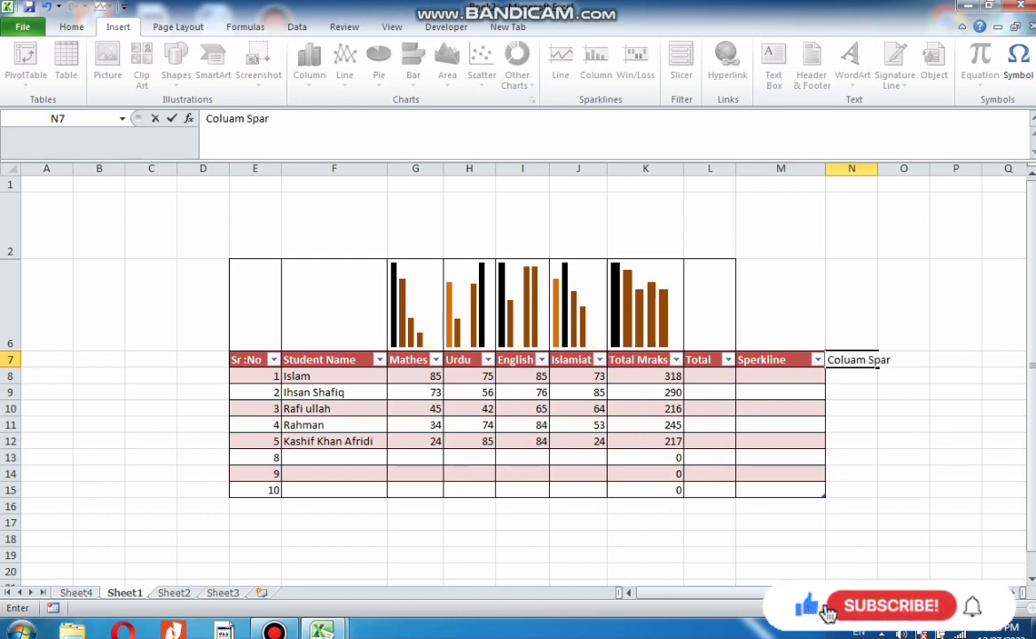
type("kline")
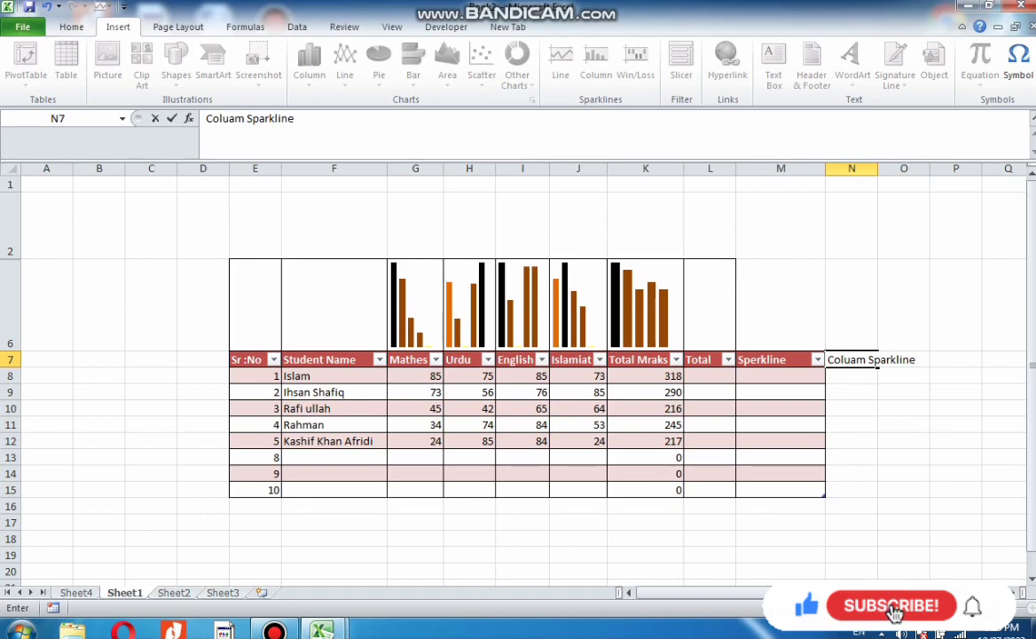
left_click(904, 441)
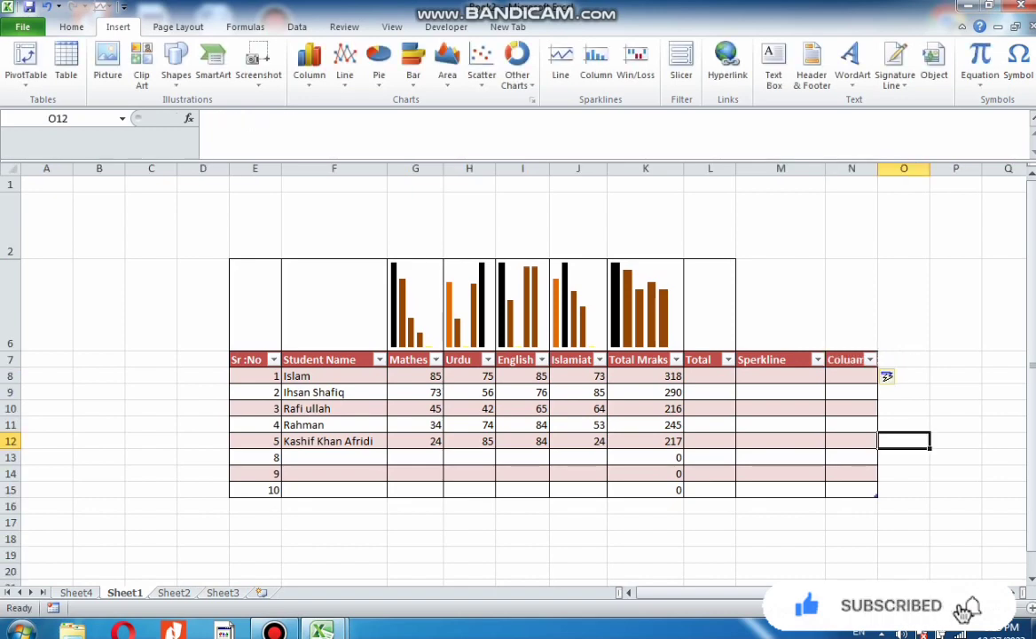
left_click_drag(878, 168, 934, 168)
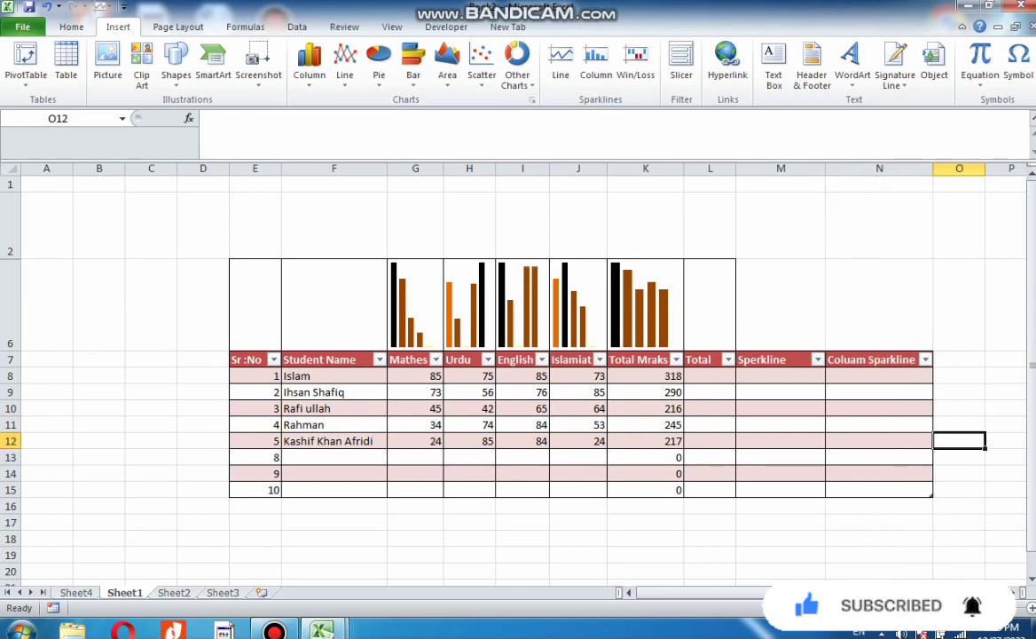
Add the header Win/loss Sparkline in O7 and widen column O to fit it
left_click(959, 360)
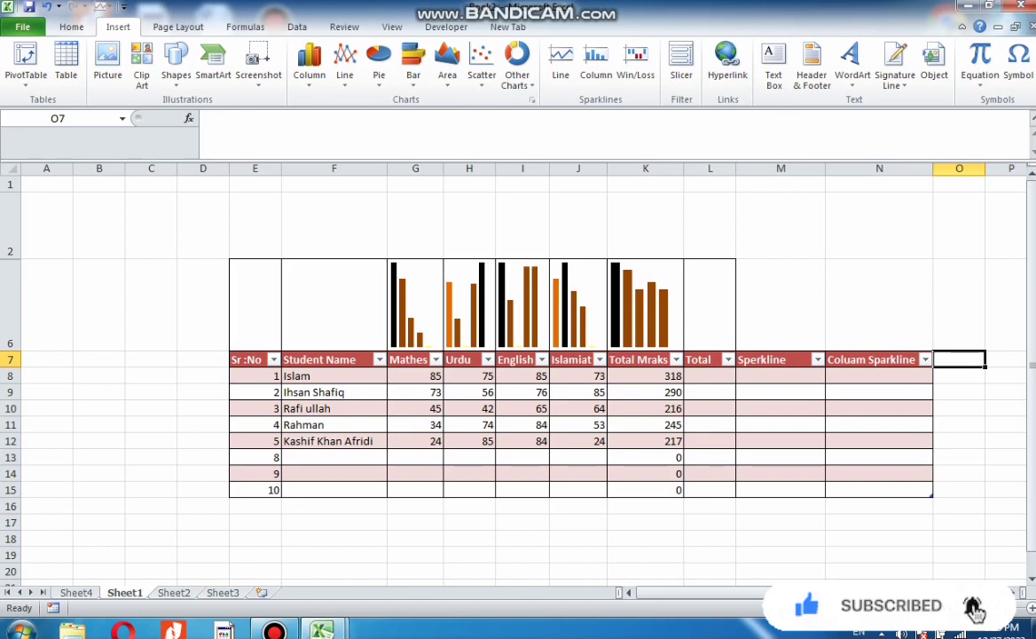
type("Wi")
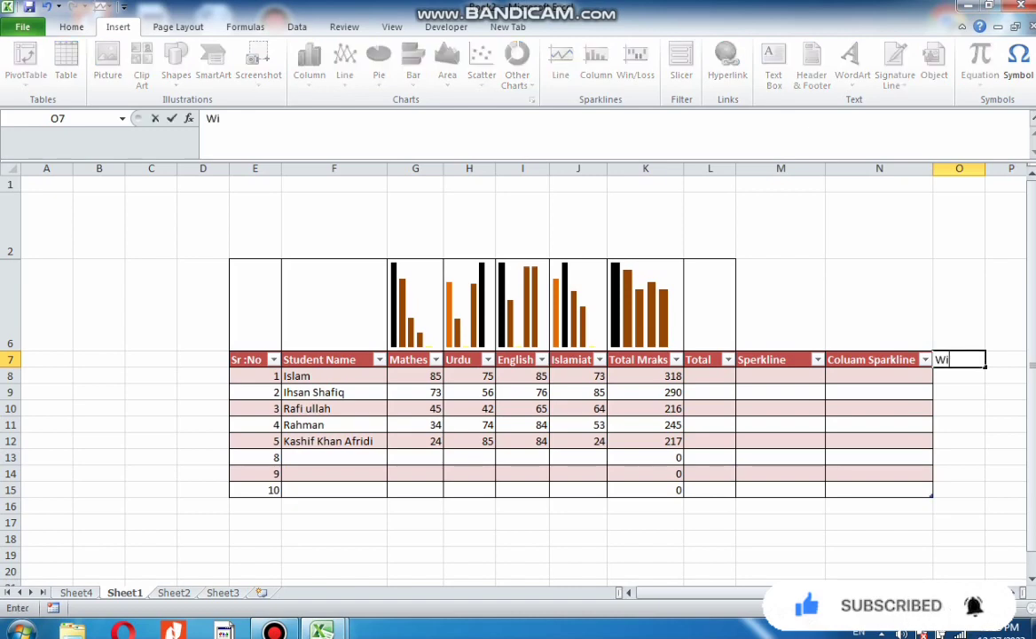
type("n")
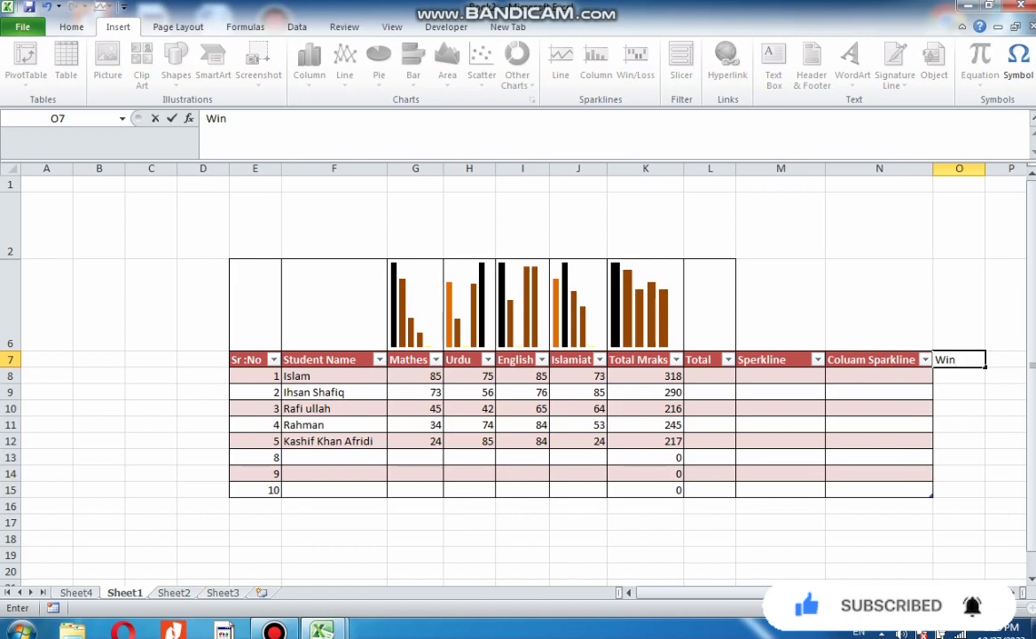
type(")")
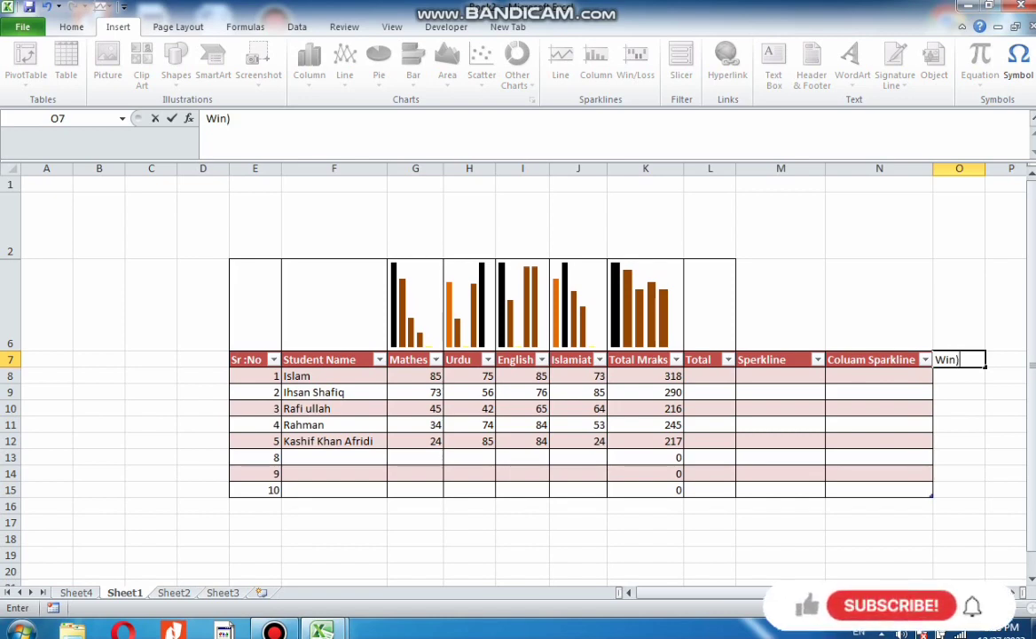
type("/")
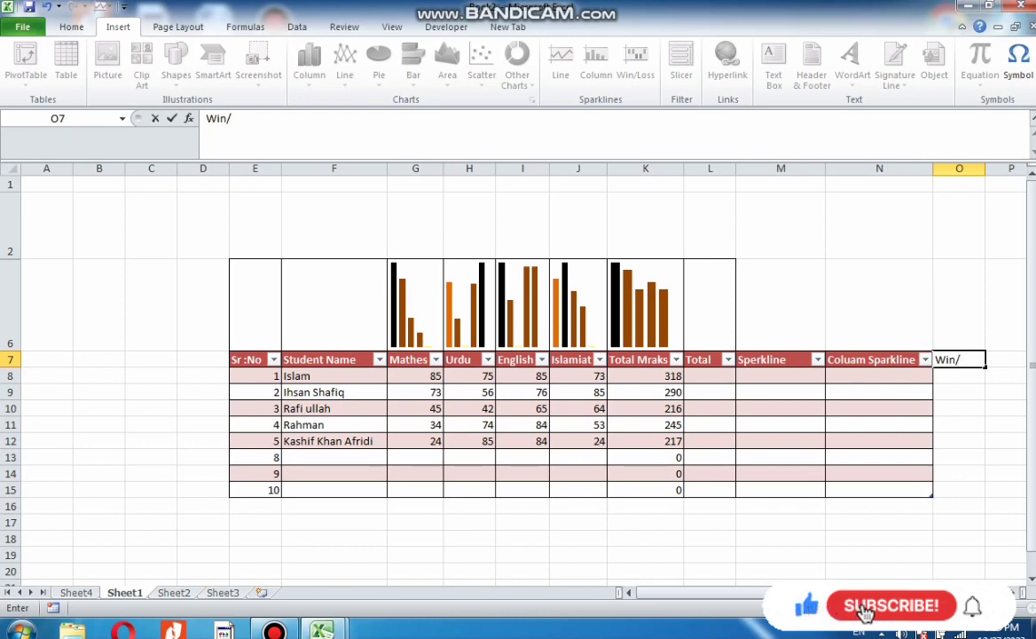
type("loss")
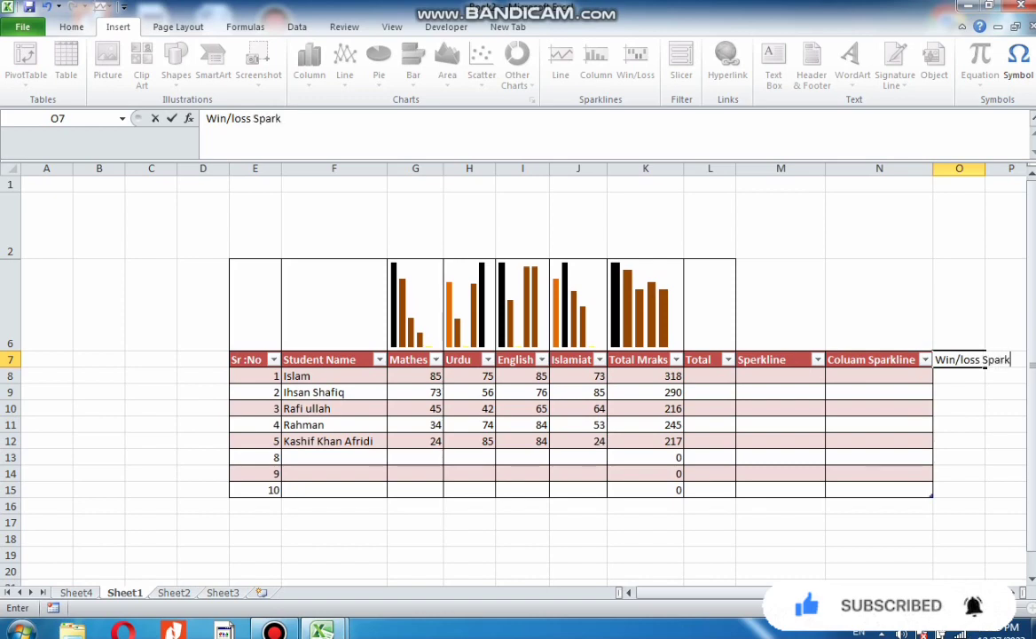
type("Sparkline")
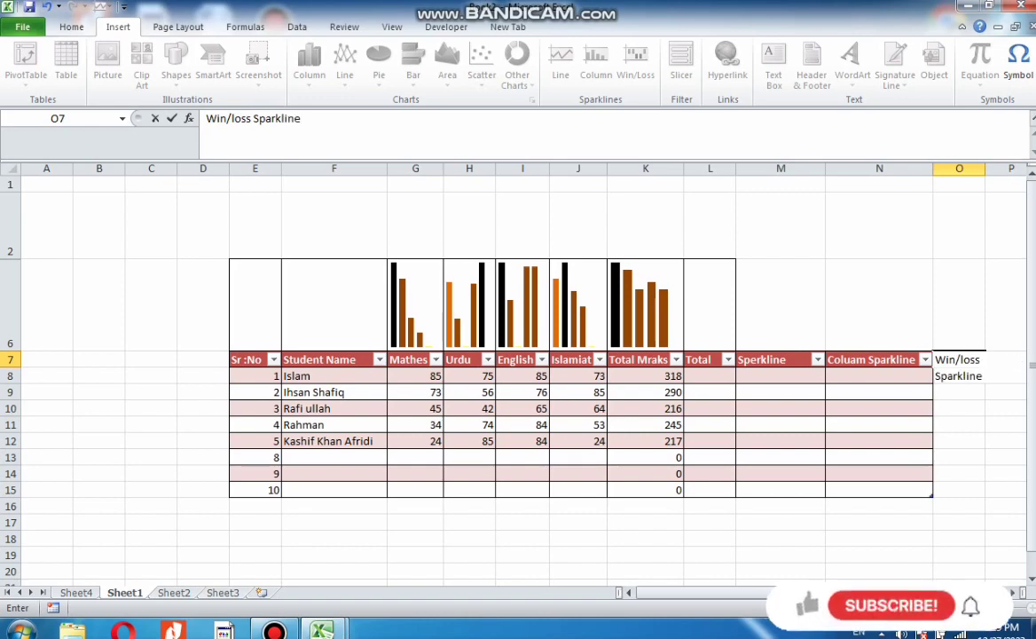
left_click(1007, 409)
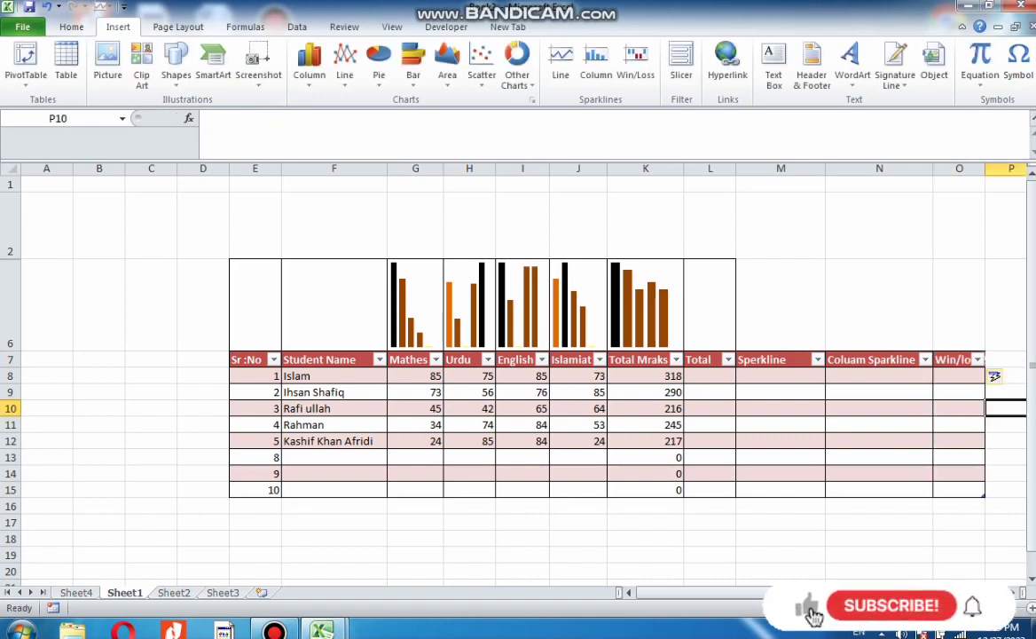
left_click_drag(985, 169, 1027, 169)
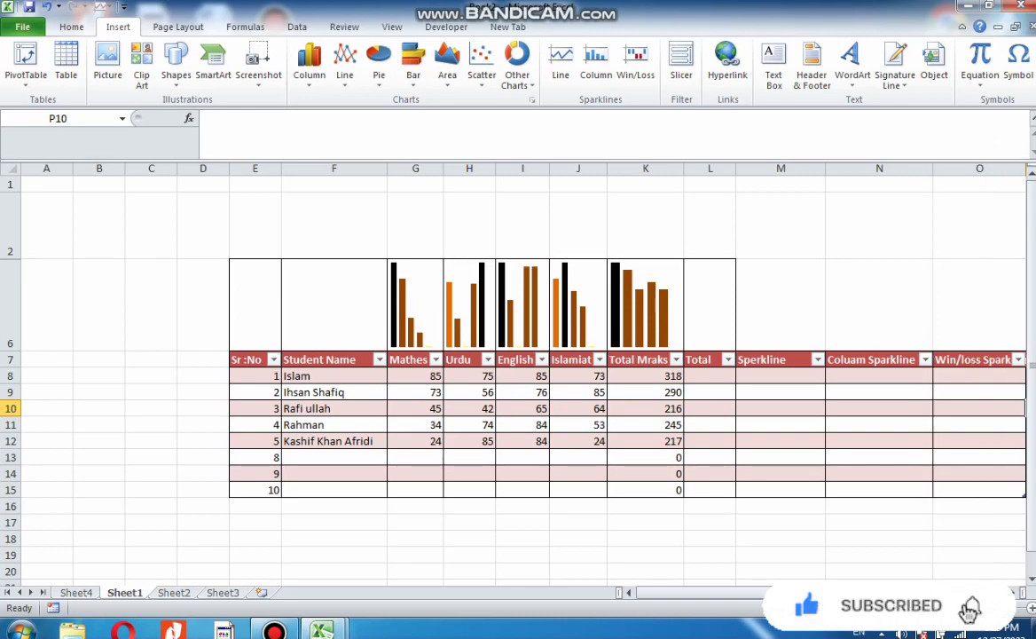
Correct the M7 header spelling to Sparkline
double_click(756, 359)
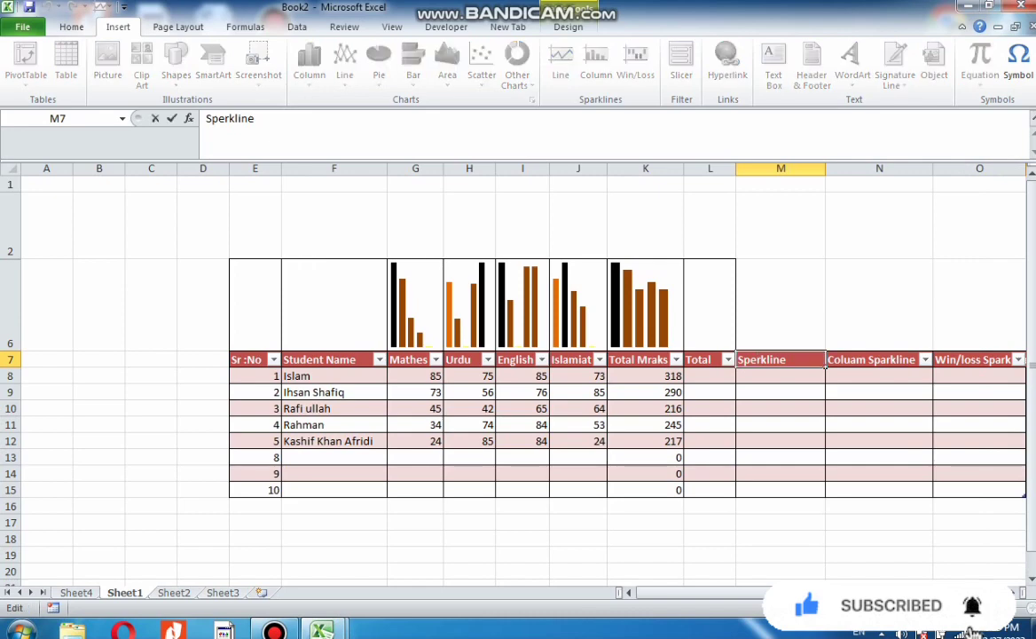
key("BackSpace")
type("a")
key("Return")
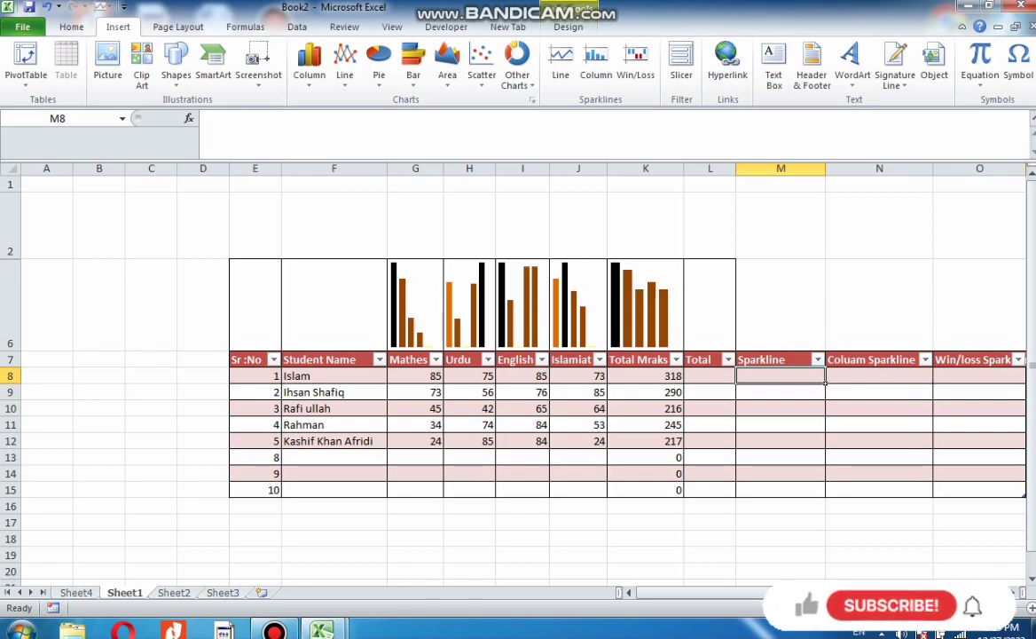
Increase the heights of the student rows 8 through 13
left_click_drag(9, 383, 9, 401)
left_click_drag(11, 434, 11, 519)
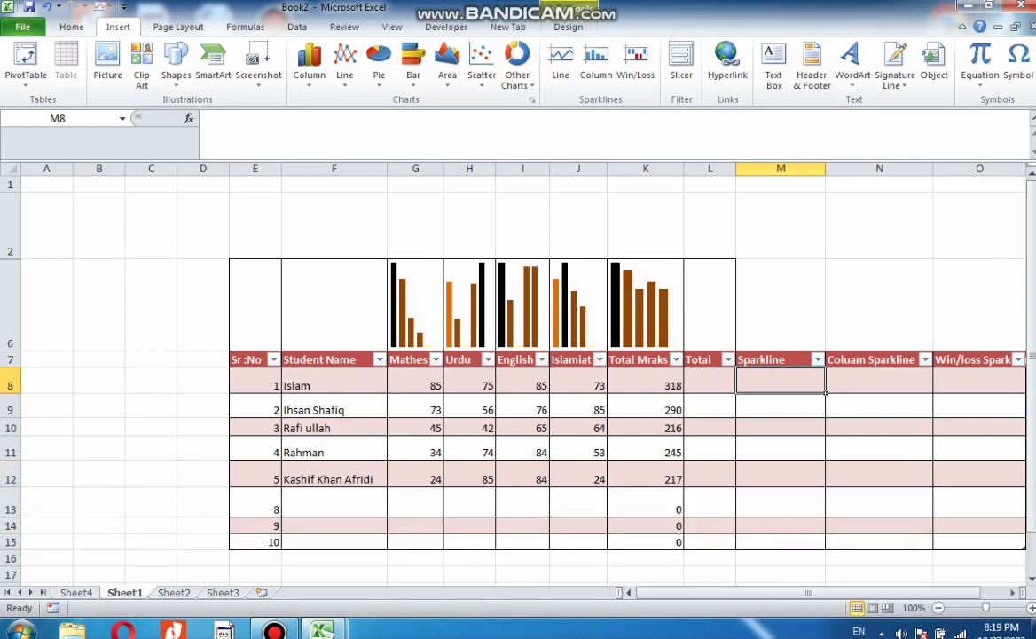
left_click_drag(11, 419, 11, 431)
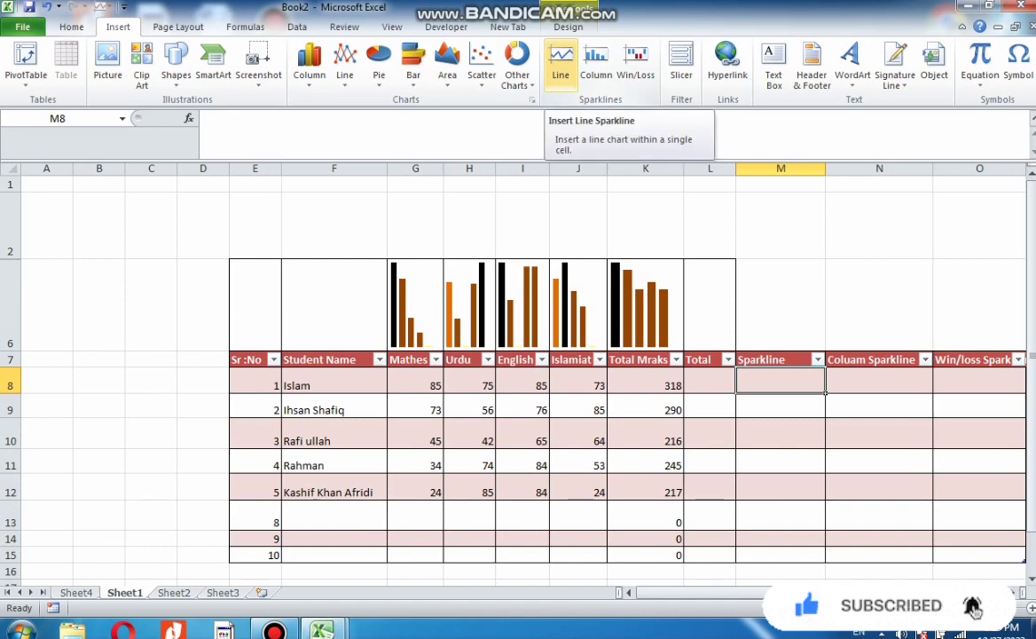
Insert a Line sparkline in M8 using the data range G8:K8
left_click(561, 64)
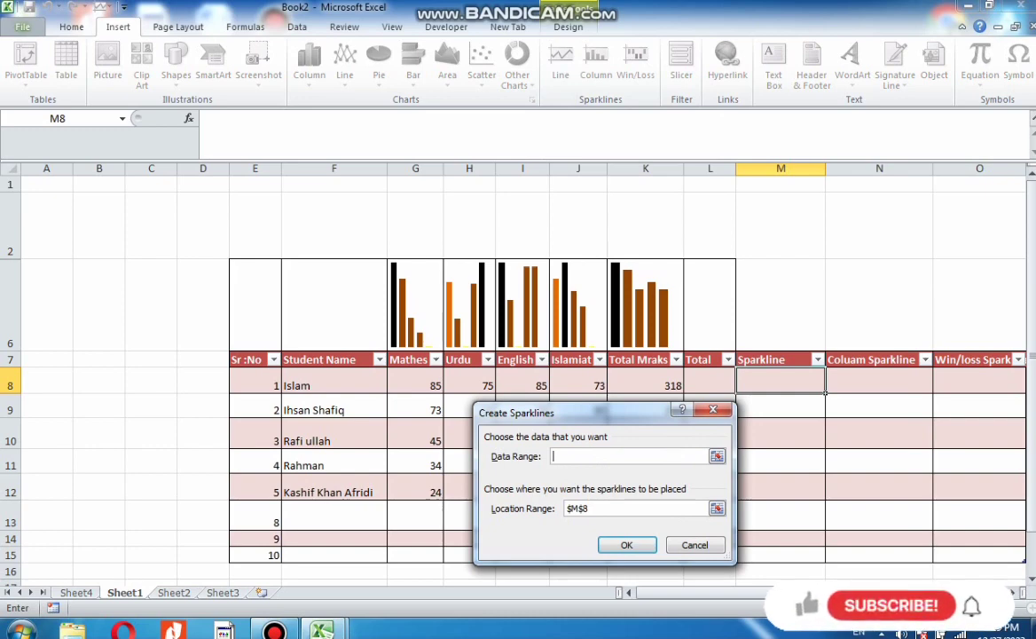
left_click_drag(416, 385, 646, 385)
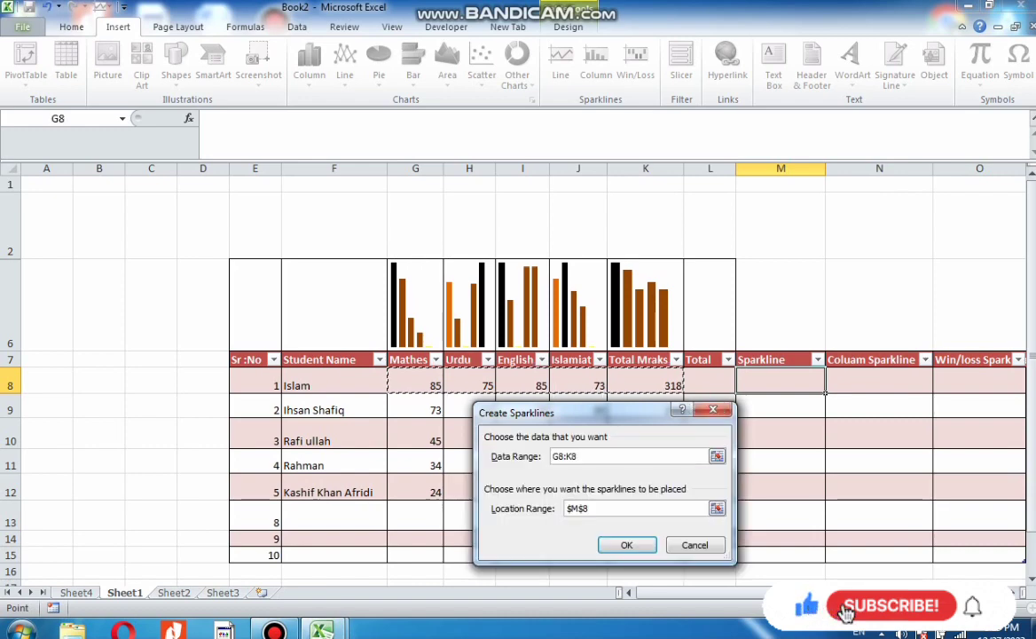
key("Return")
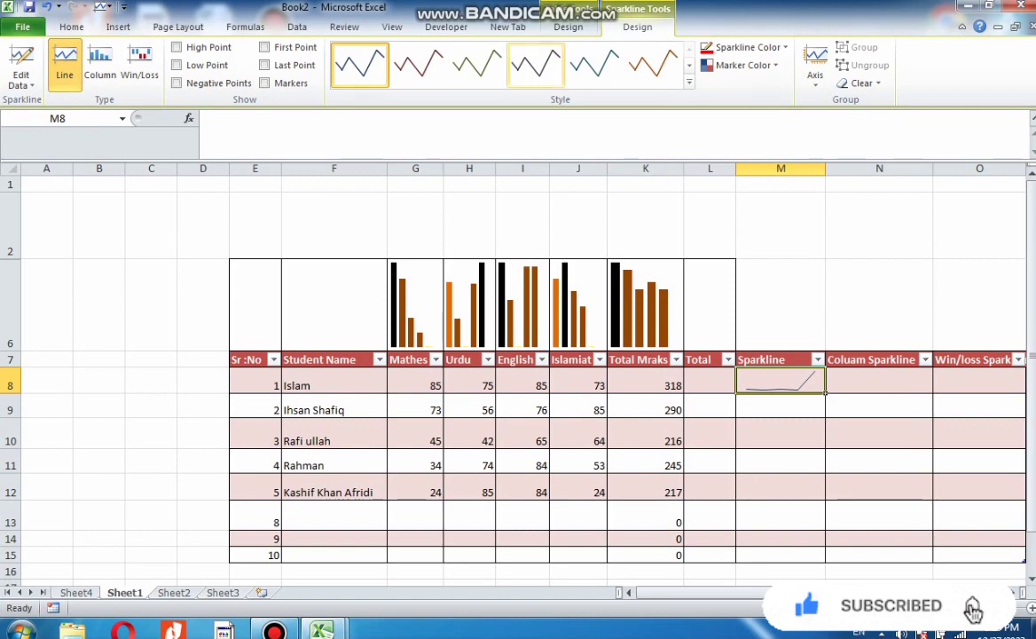
Apply the Sparkline Style Accent 6, Darker 25% style to the line sparkline
left_click(688, 81)
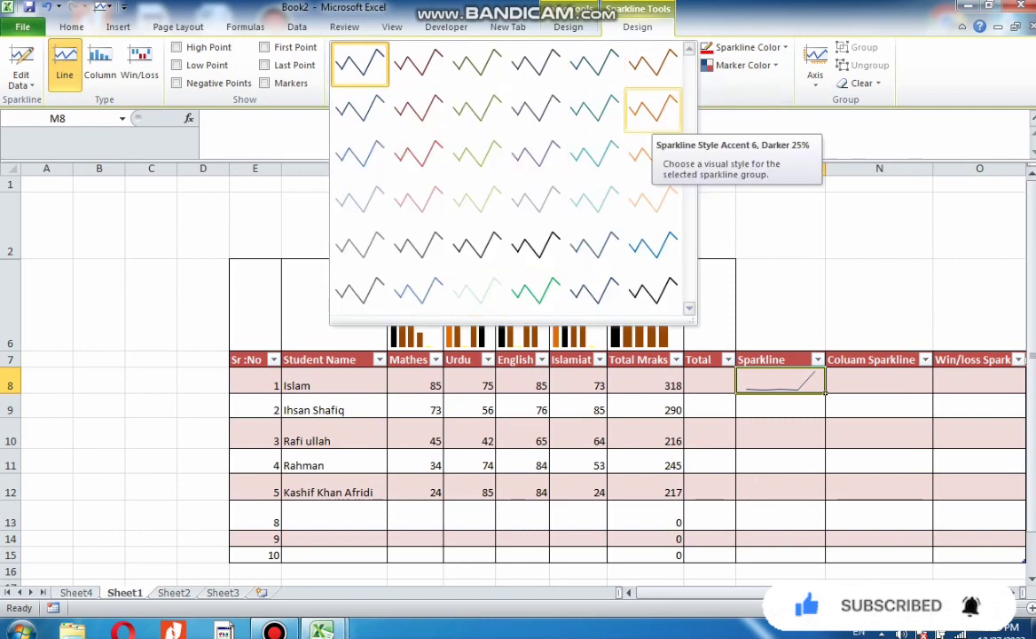
left_click(654, 108)
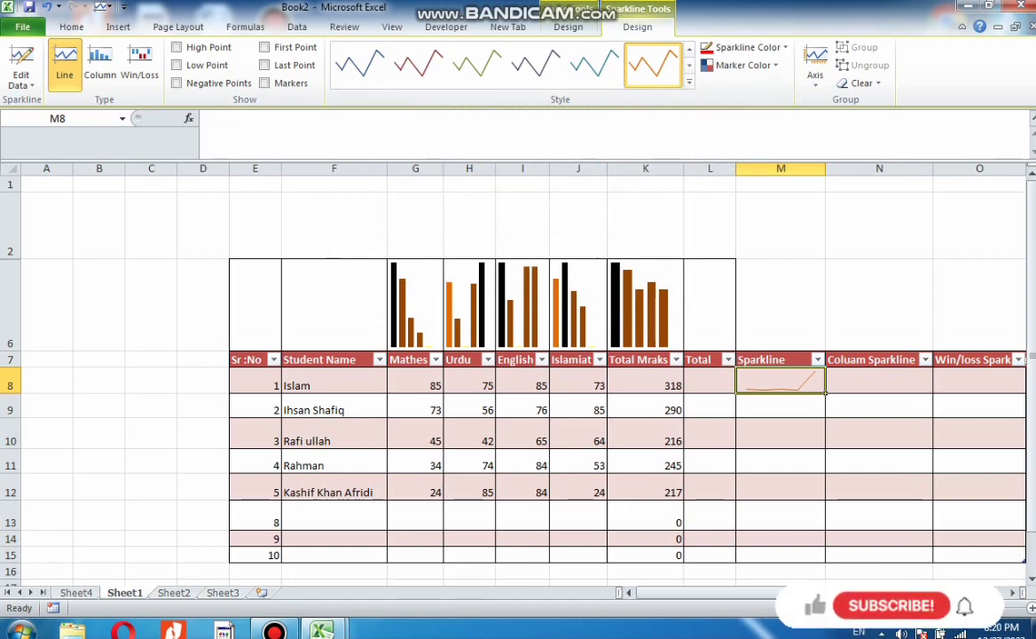
left_click(745, 65)
mouse_move(749, 124)
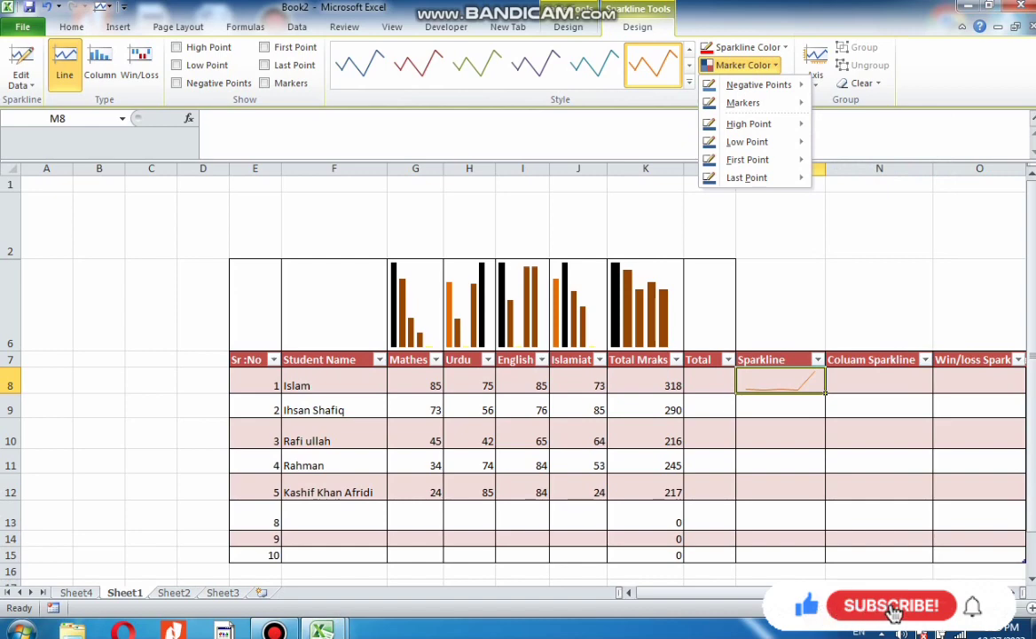
Turn on sparkline markers and apply a dark line style with red markers from the style gallery
left_click(265, 83)
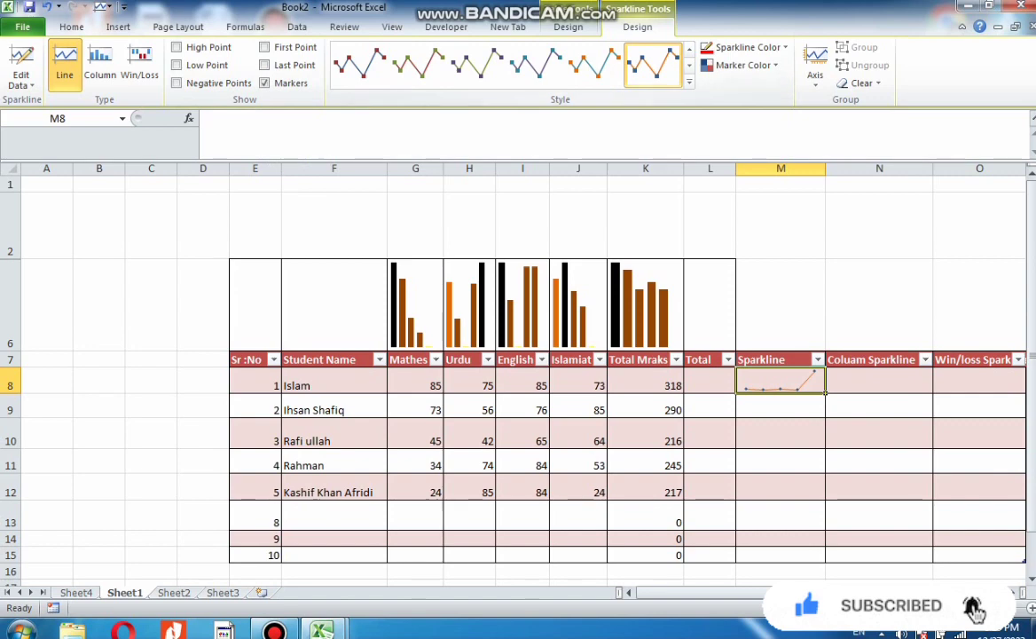
left_click(689, 82)
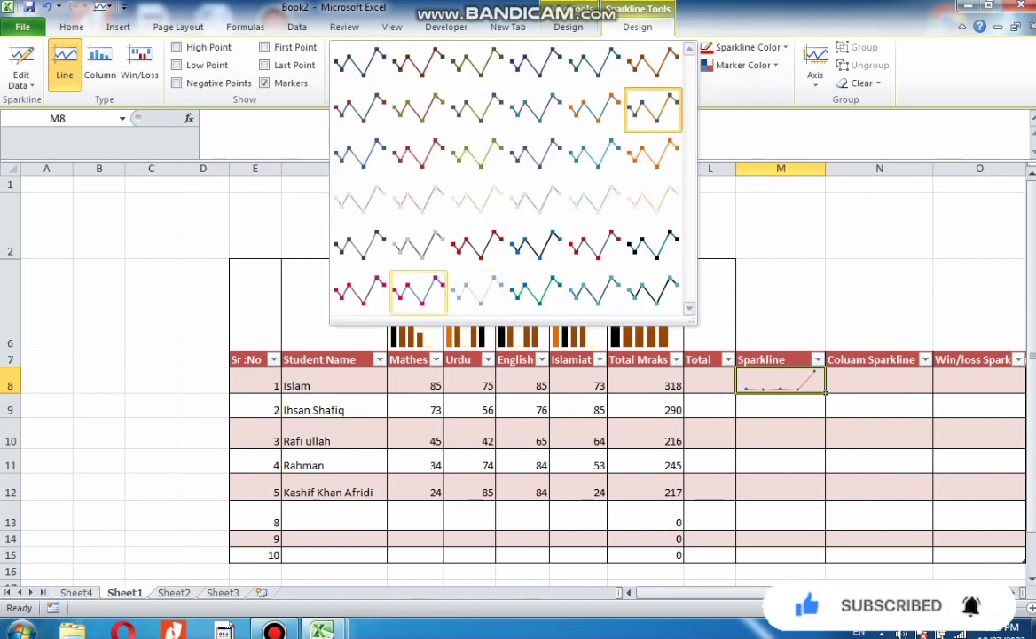
left_click(477, 247)
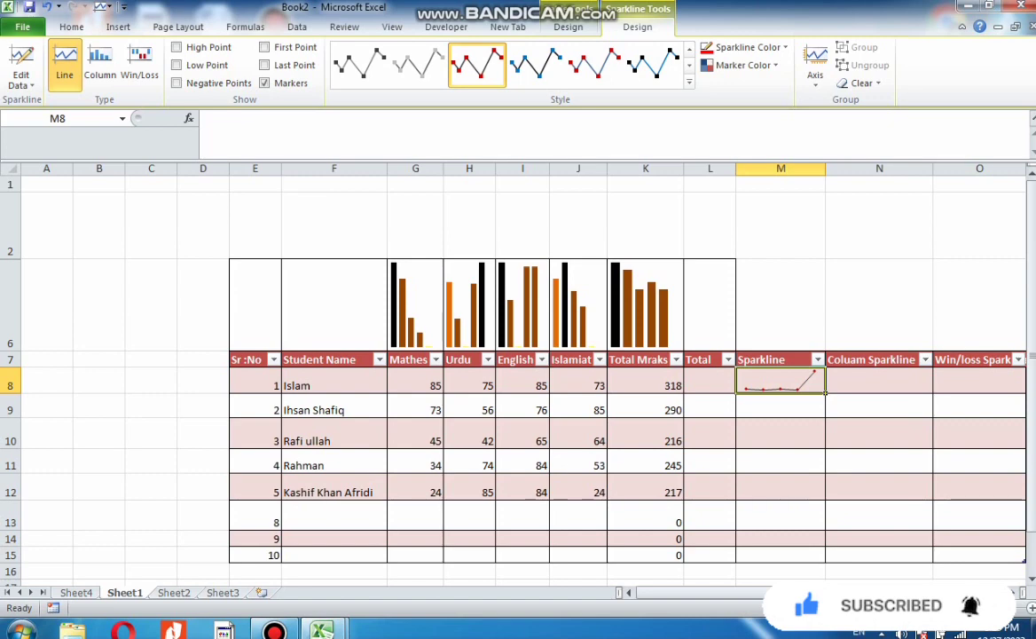
Fill the line sparkline down through M8:M14 for the other students
left_click_drag(781, 385, 781, 539)
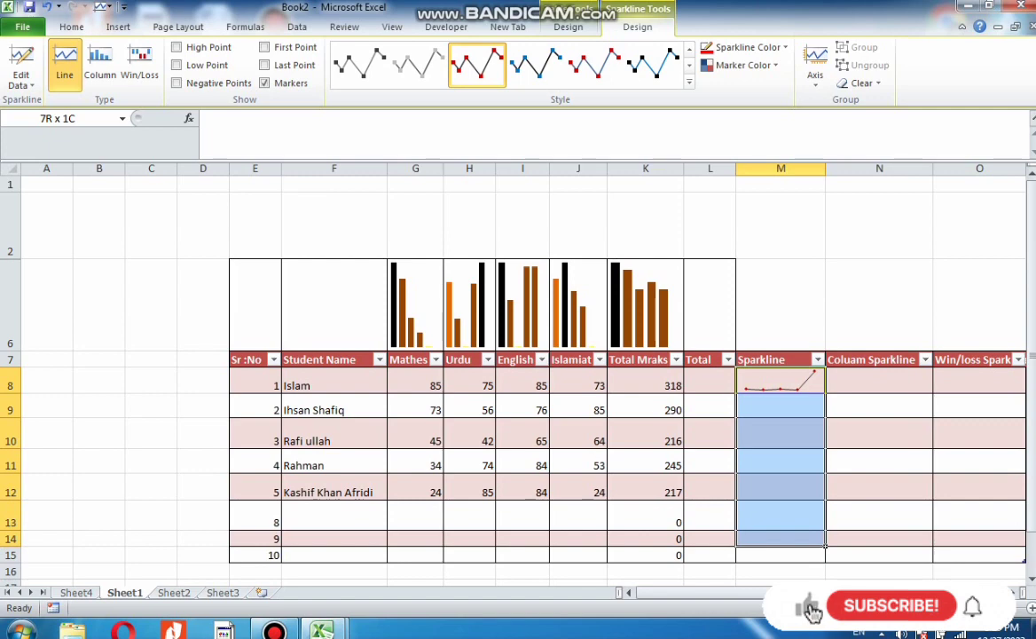
left_click_drag(737, 550, 738, 554)
key("ctrl+d")
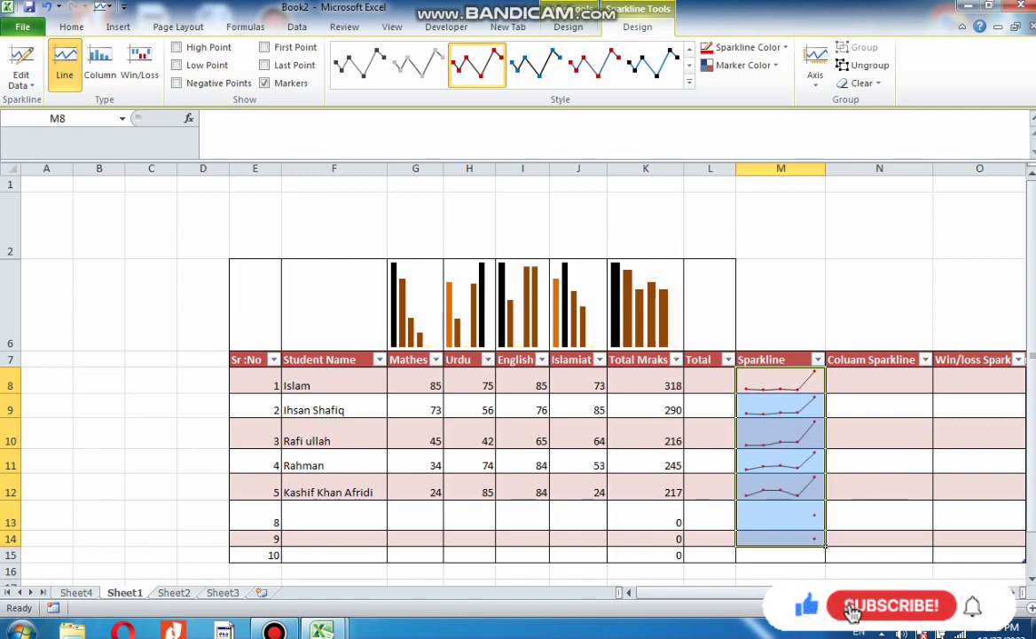
left_click(880, 515)
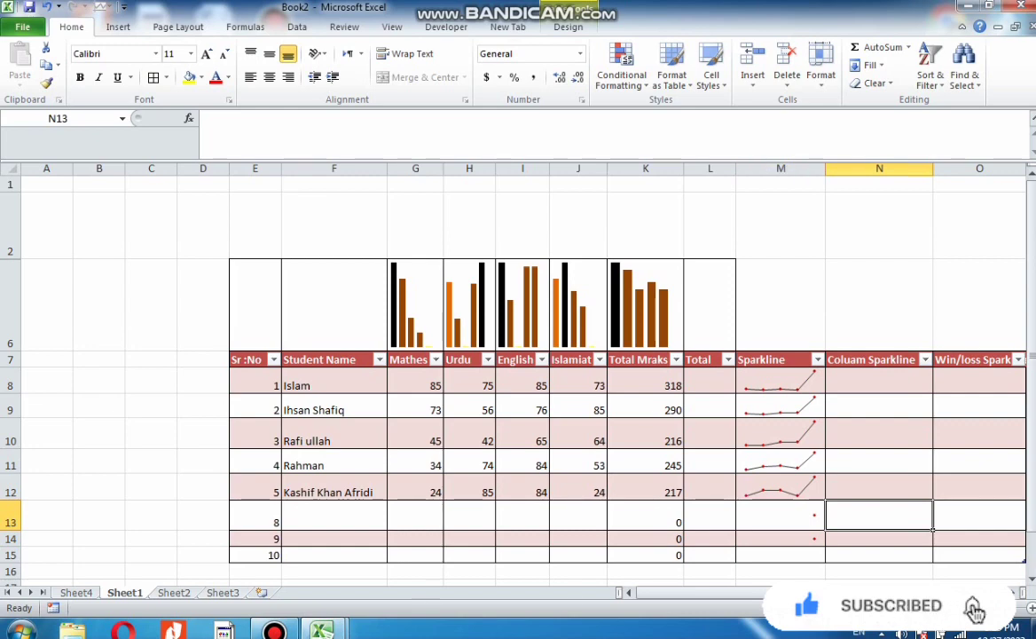
Set the line sparklines' weight to 4½ pt
left_click(781, 381)
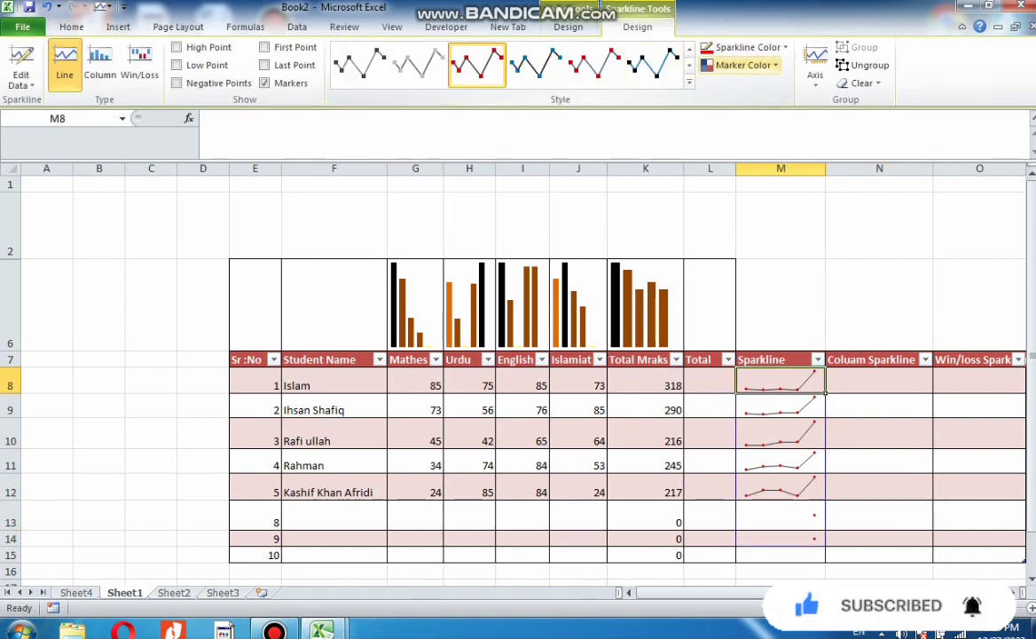
left_click(748, 47)
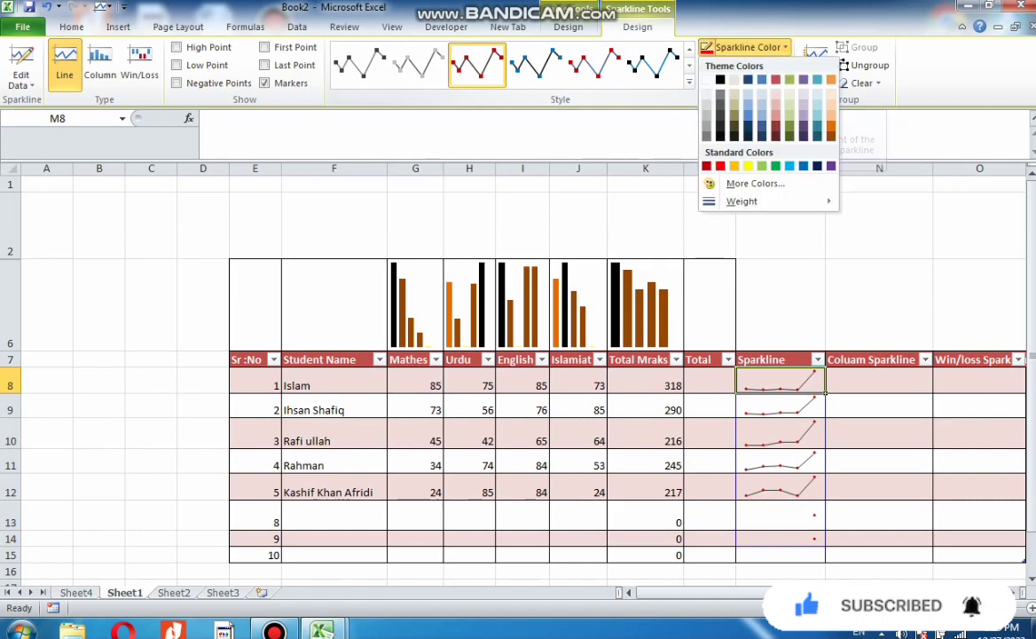
mouse_move(755, 201)
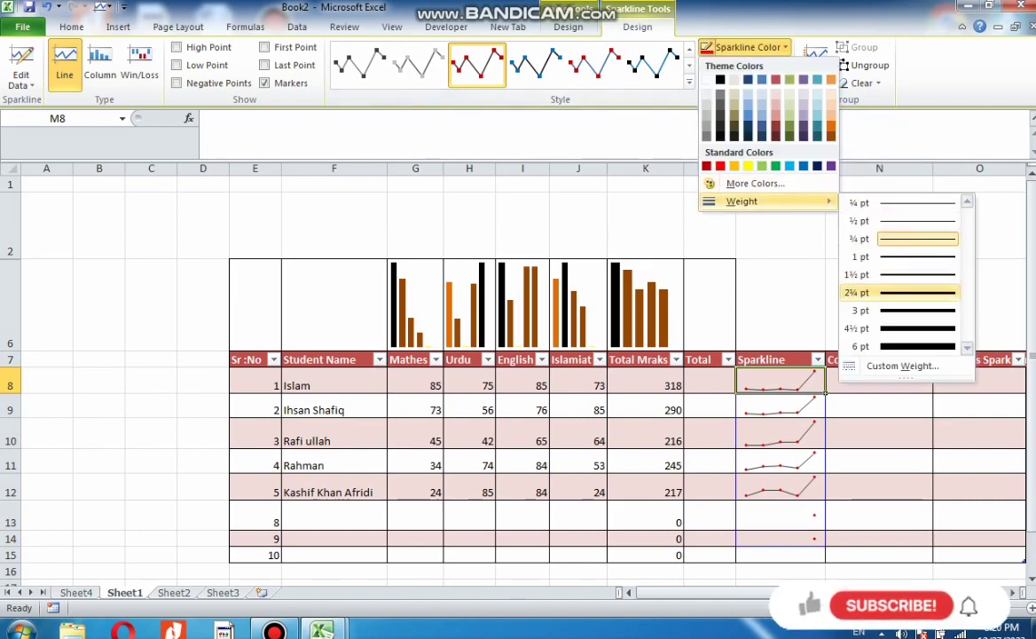
left_click(900, 328)
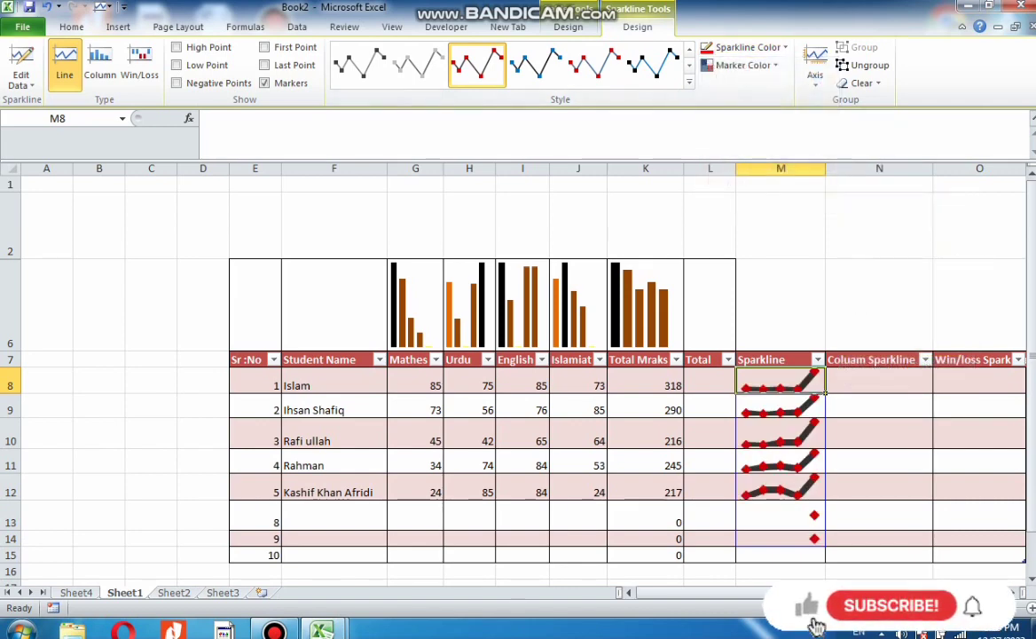
Set a thinner line weight for the line sparklines
left_click(748, 47)
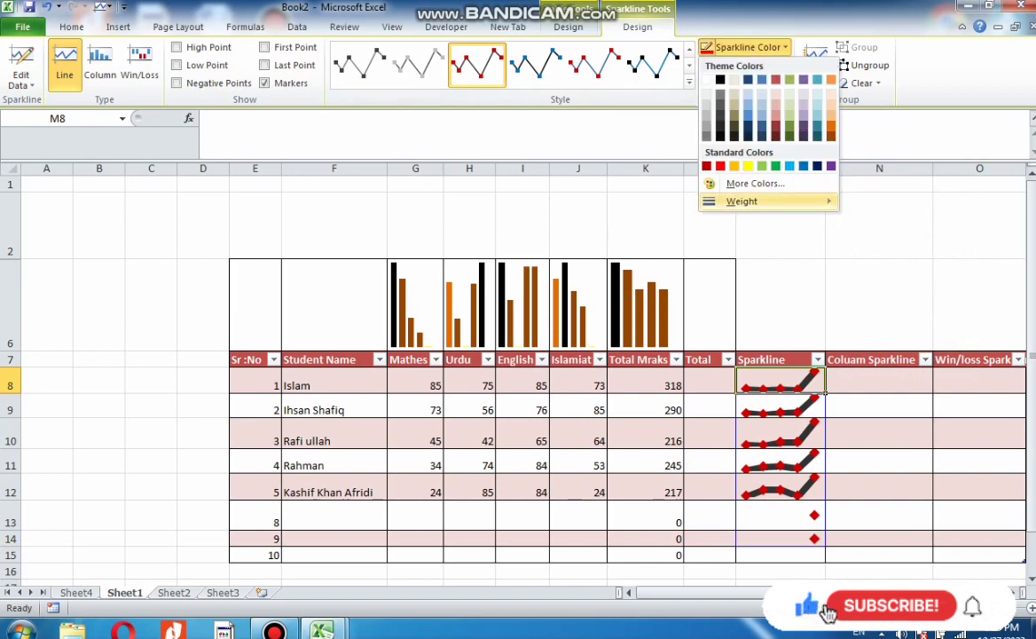
mouse_move(742, 201)
left_click(900, 310)
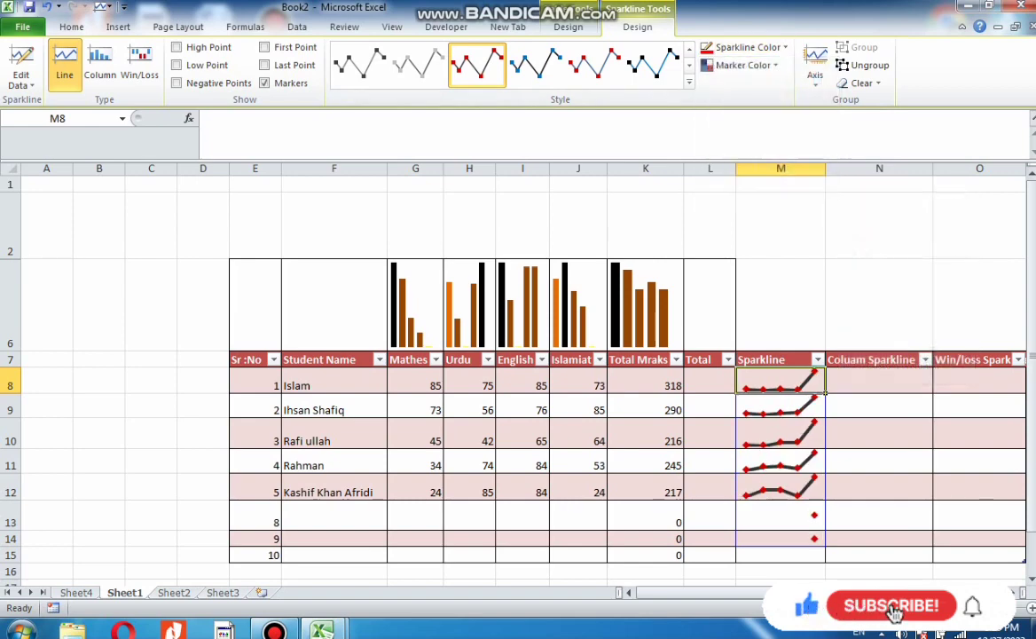
left_click(880, 434)
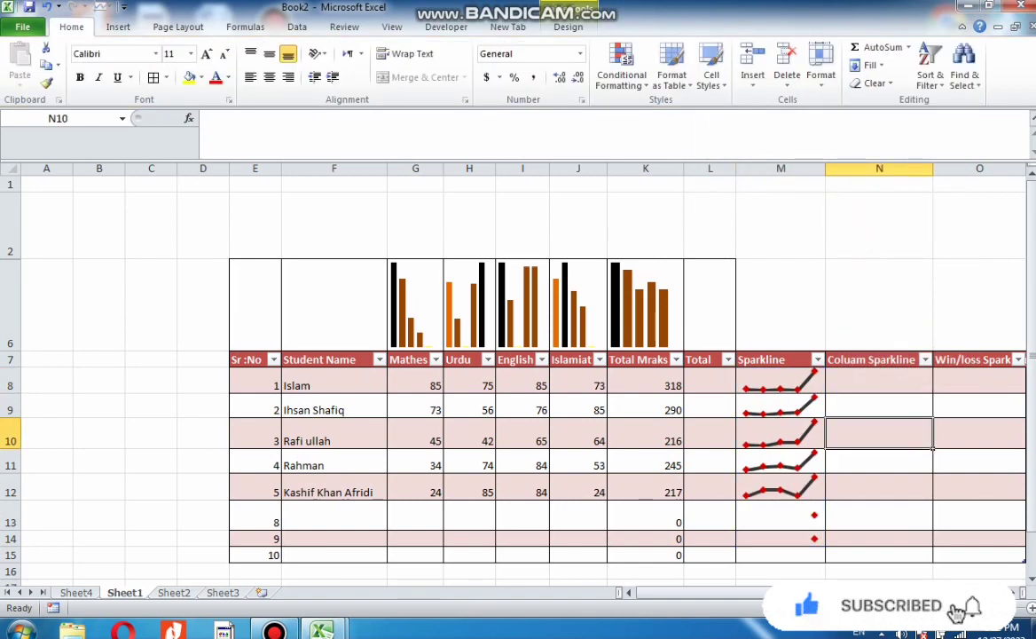
Insert a column sparkline in N8 using the marks in G8:K8 as its data range
left_click(879, 382)
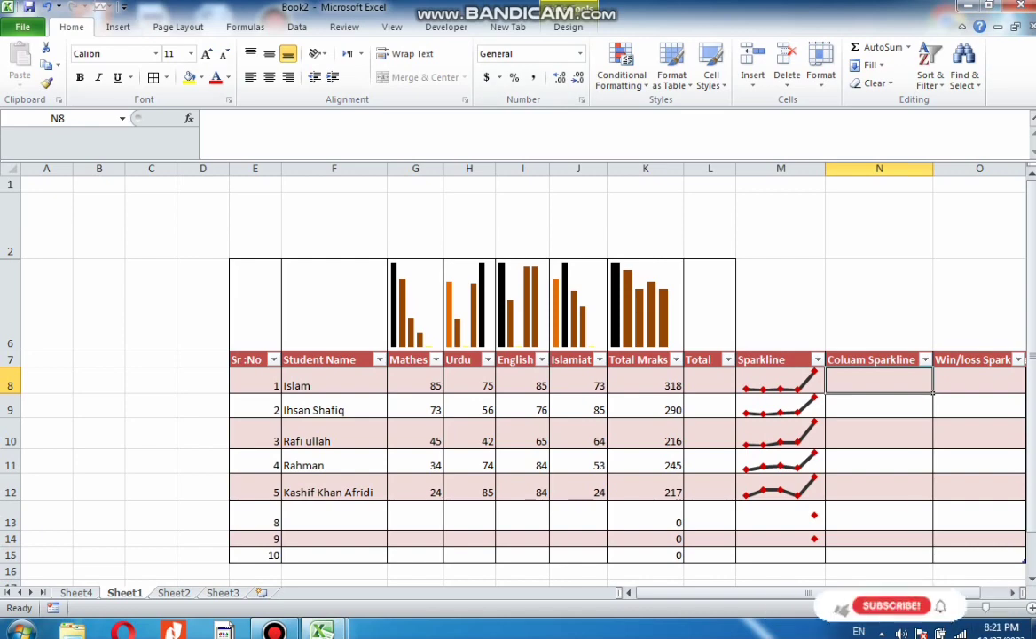
left_click(118, 26)
left_click(596, 67)
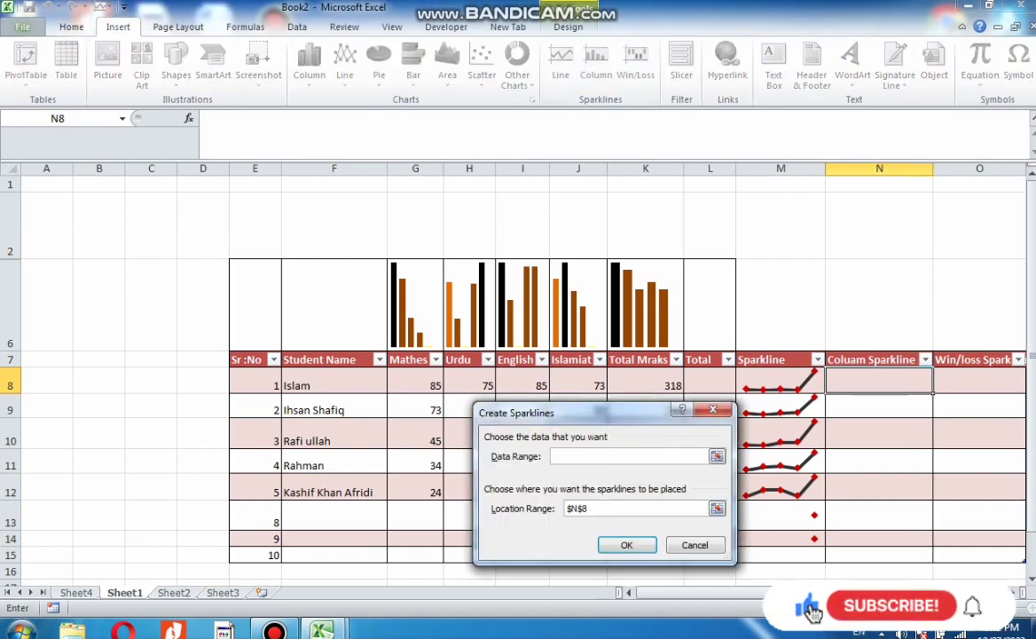
left_click_drag(416, 382, 671, 384)
left_click(625, 545)
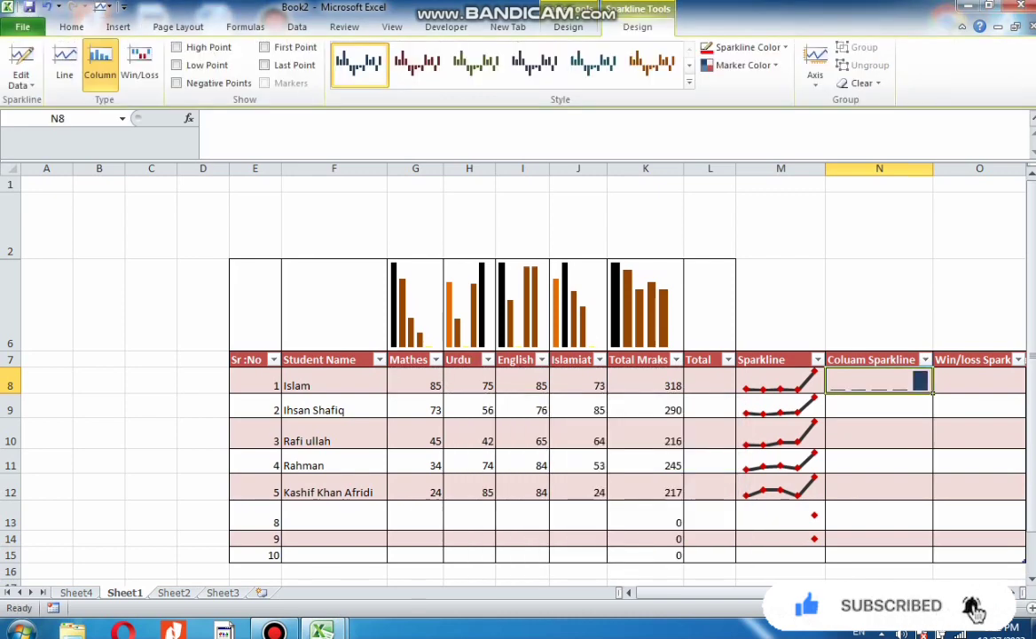
Apply a brown column sparkline style and fill the sparkline down through N8:N14
left_click(653, 65)
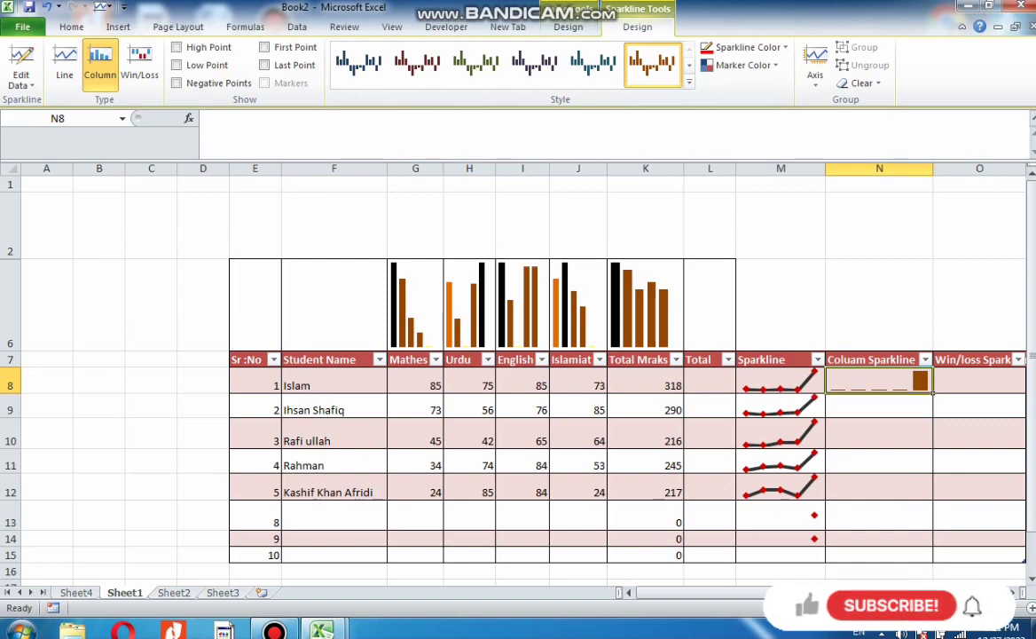
left_click_drag(879, 382, 879, 539)
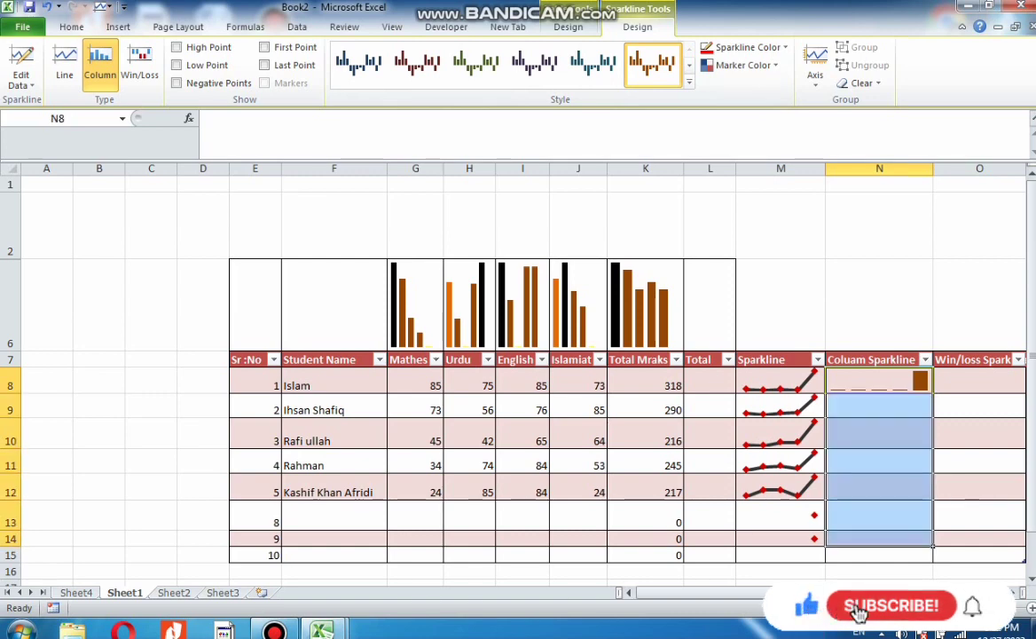
key("ctrl+d")
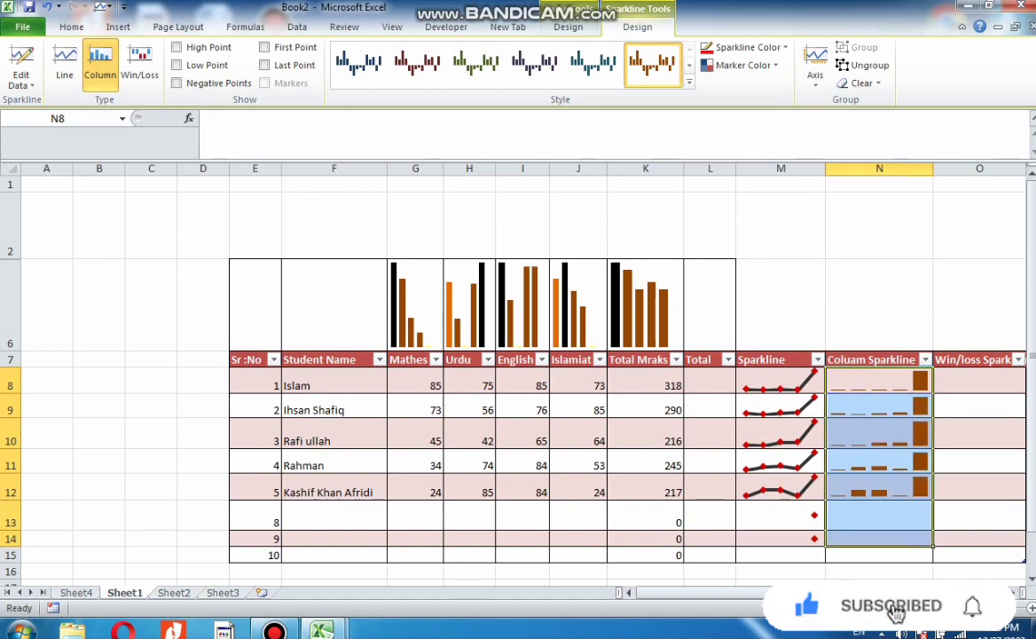
Insert a win/loss sparkline in O8 using the marks in G8:K8 as its data range
left_click(980, 381)
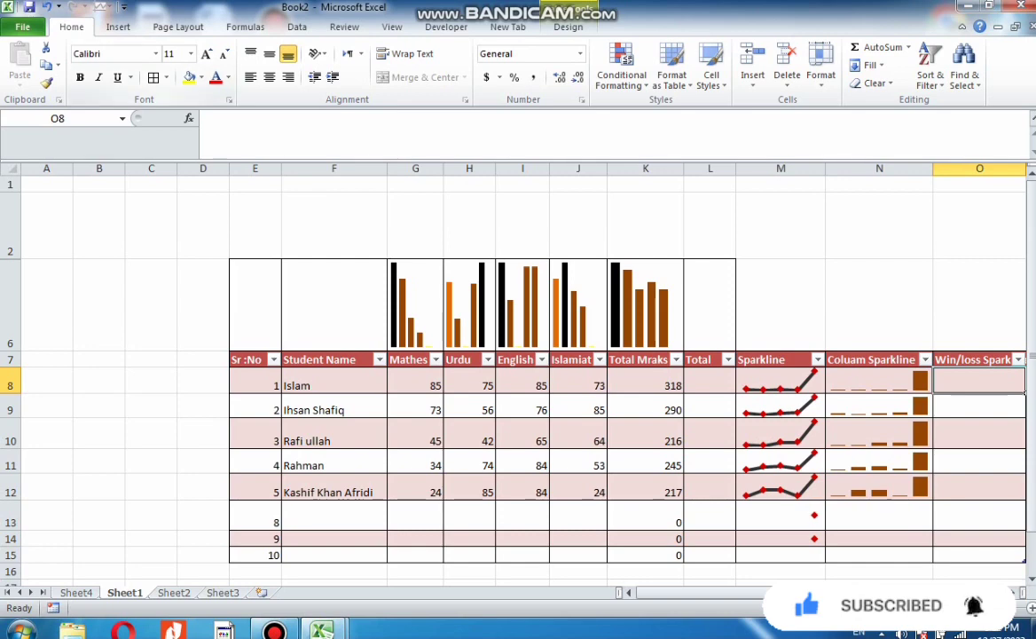
left_click(118, 26)
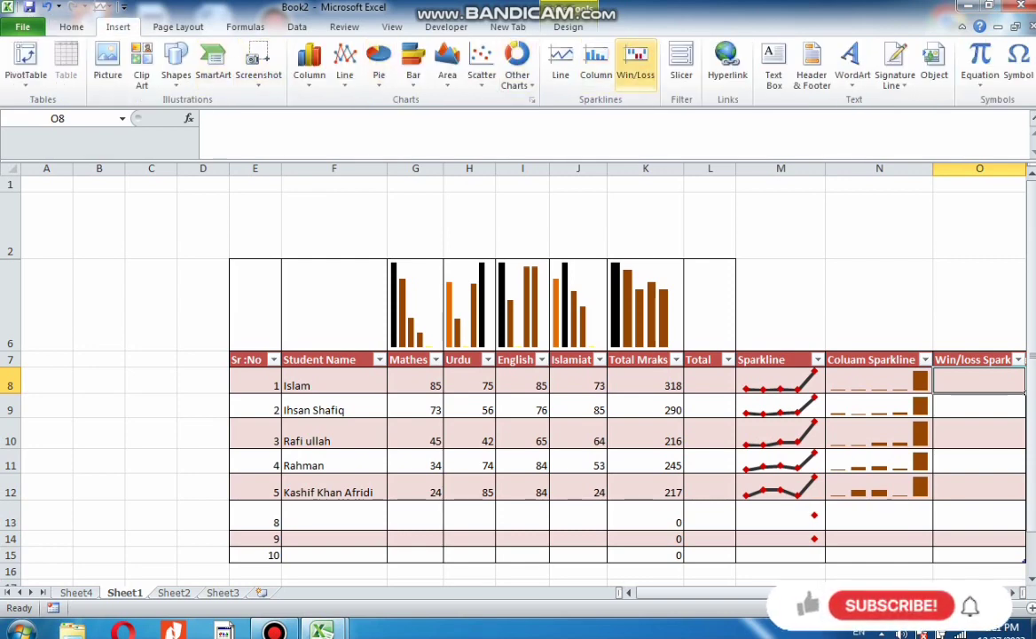
left_click(636, 64)
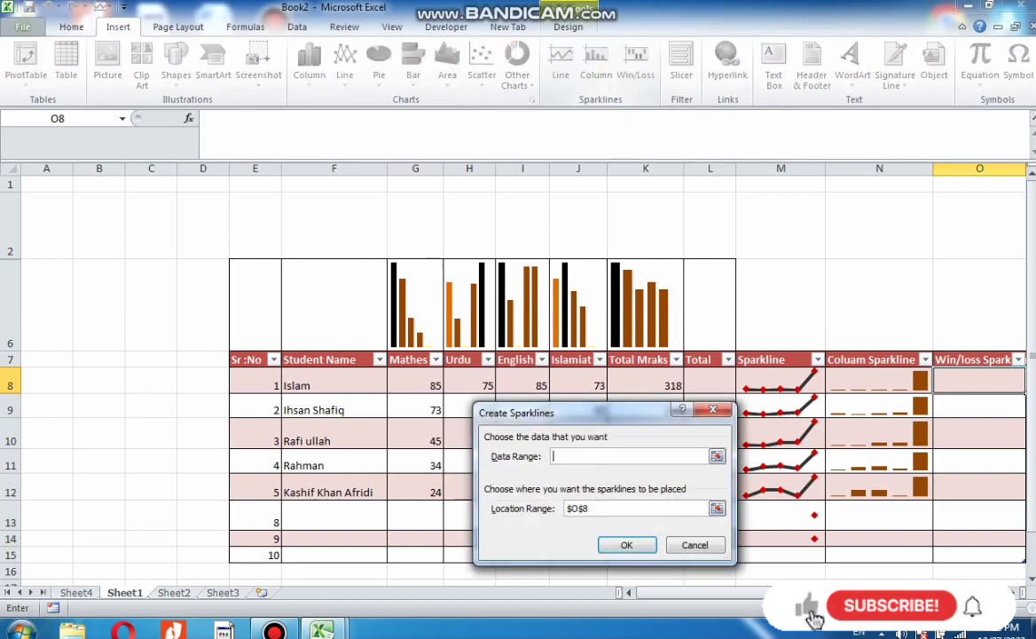
left_click_drag(416, 381, 647, 382)
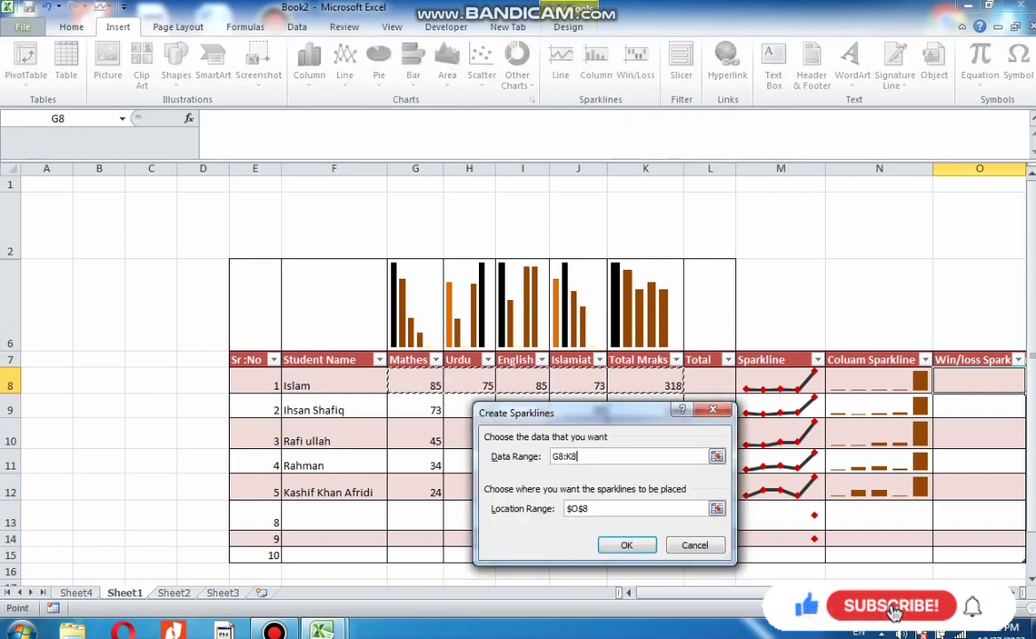
key("Return")
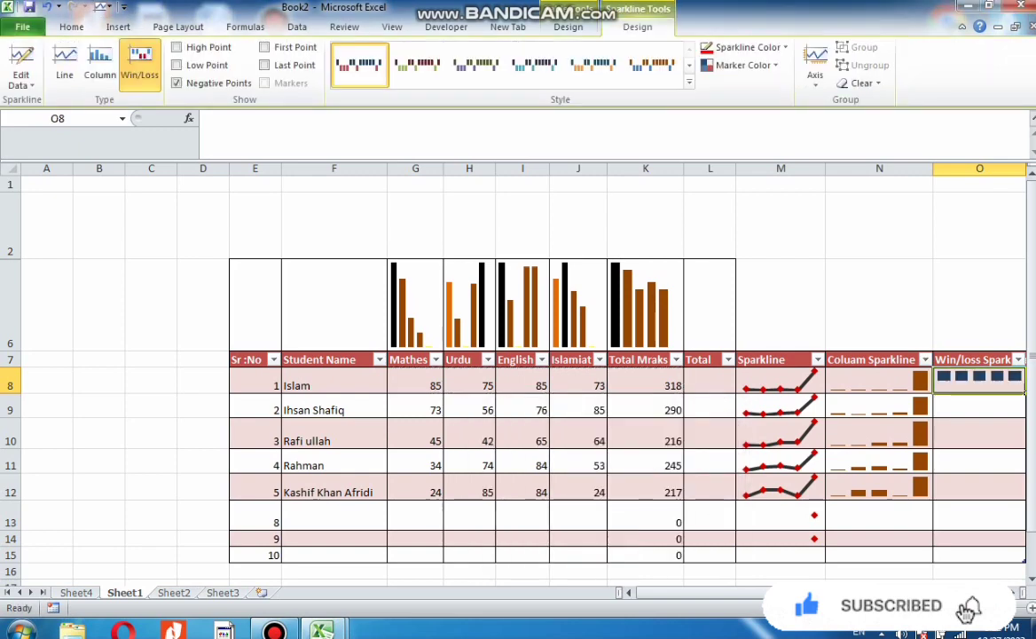
Apply a style from the win/loss sparkline style gallery
left_click(653, 64)
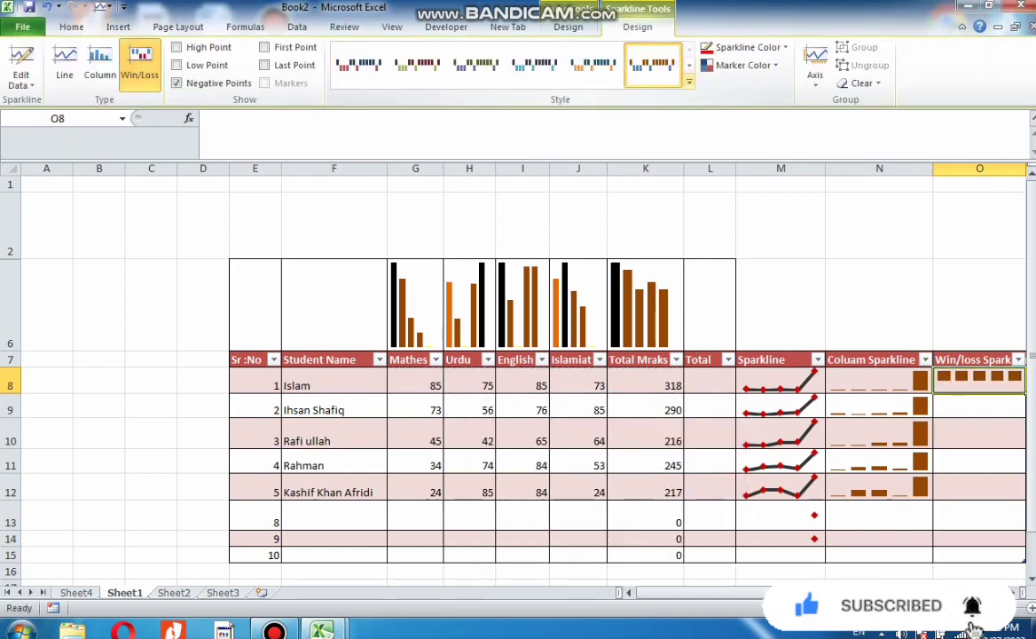
left_click(688, 80)
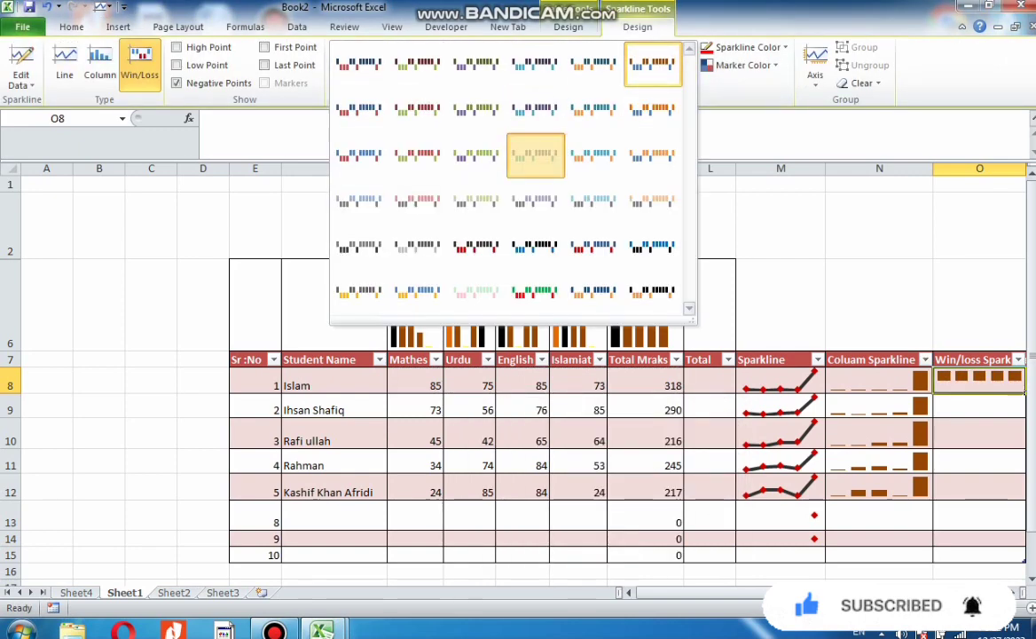
left_click(536, 156)
Set the win/loss sparkline colour to standard green
left_click(748, 47)
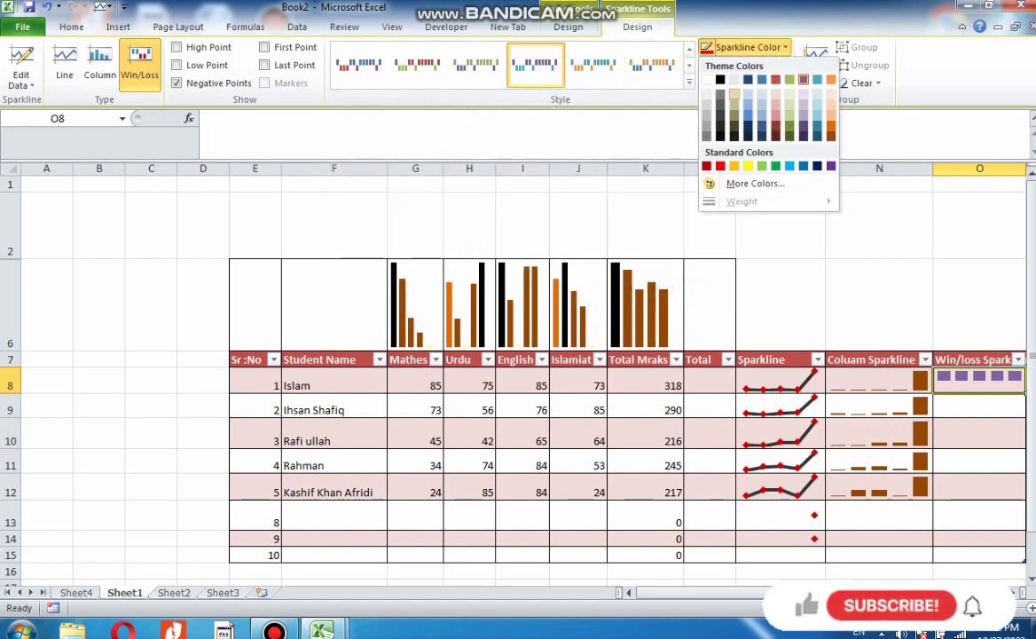
left_click(734, 93)
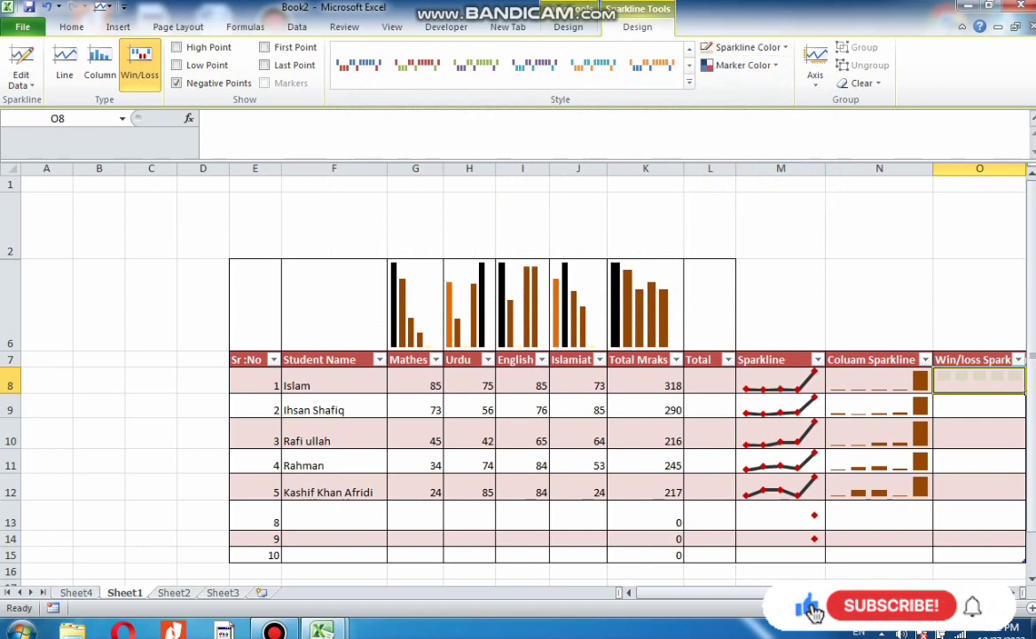
left_click(748, 47)
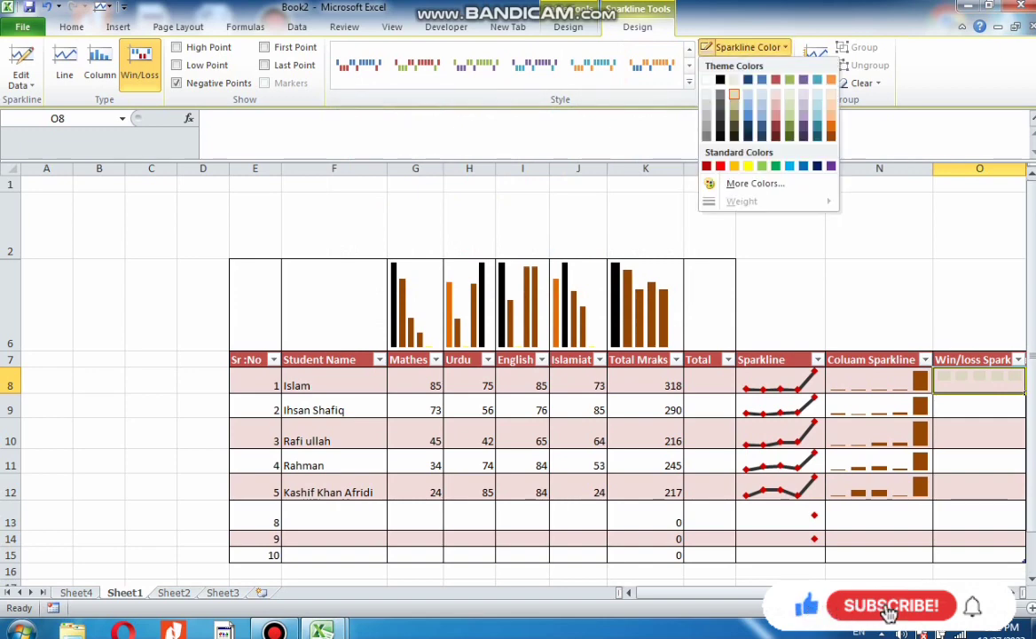
left_click(775, 166)
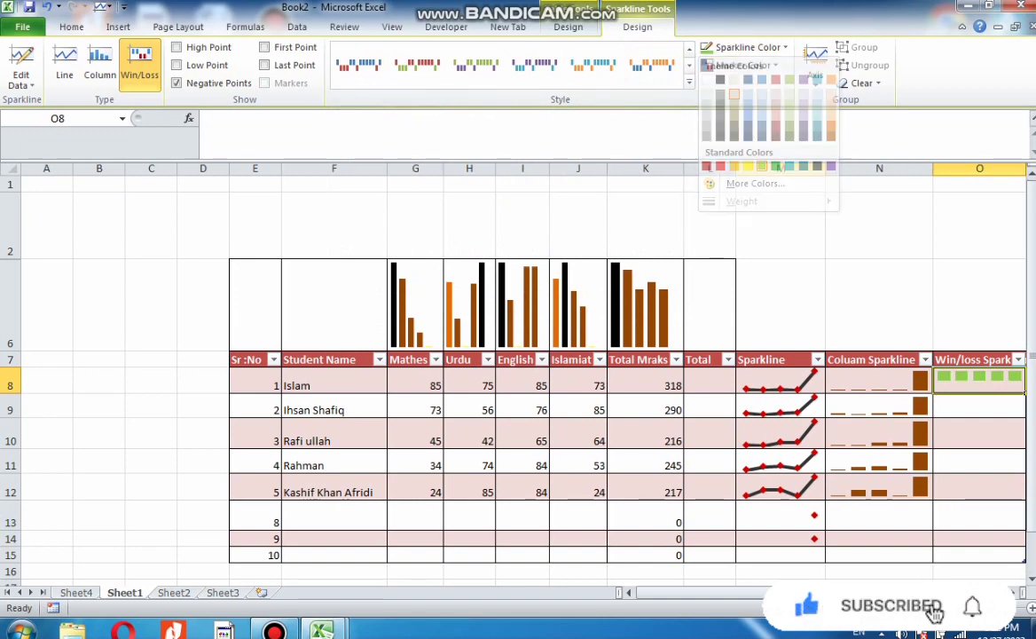
Fill the win/loss sparkline down through O8:O14
left_click_drag(979, 377, 980, 539)
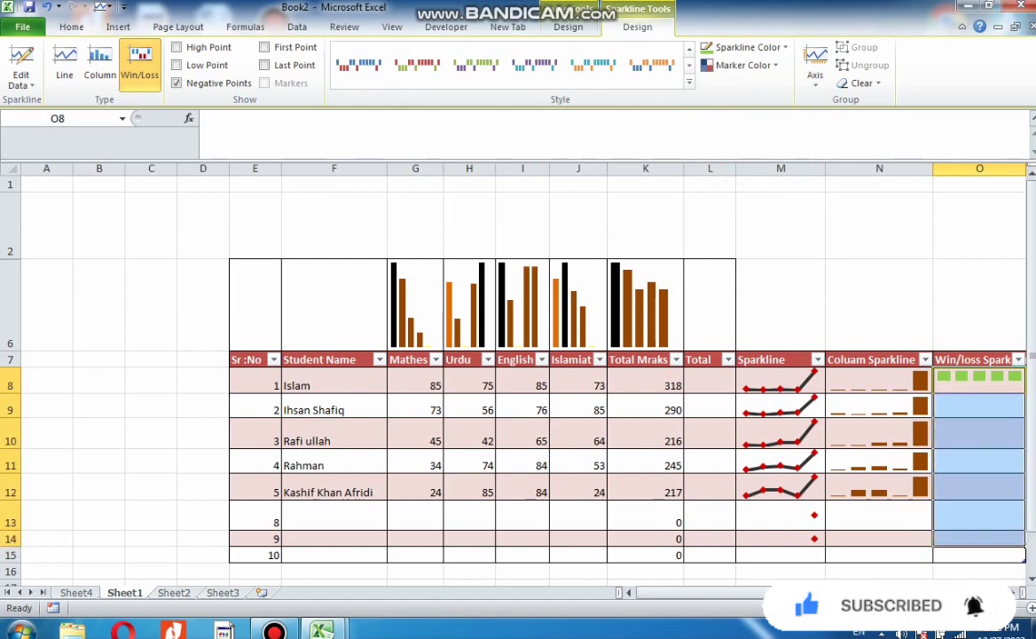
key("ctrl+d")
scroll(533, 378, "up", 5)
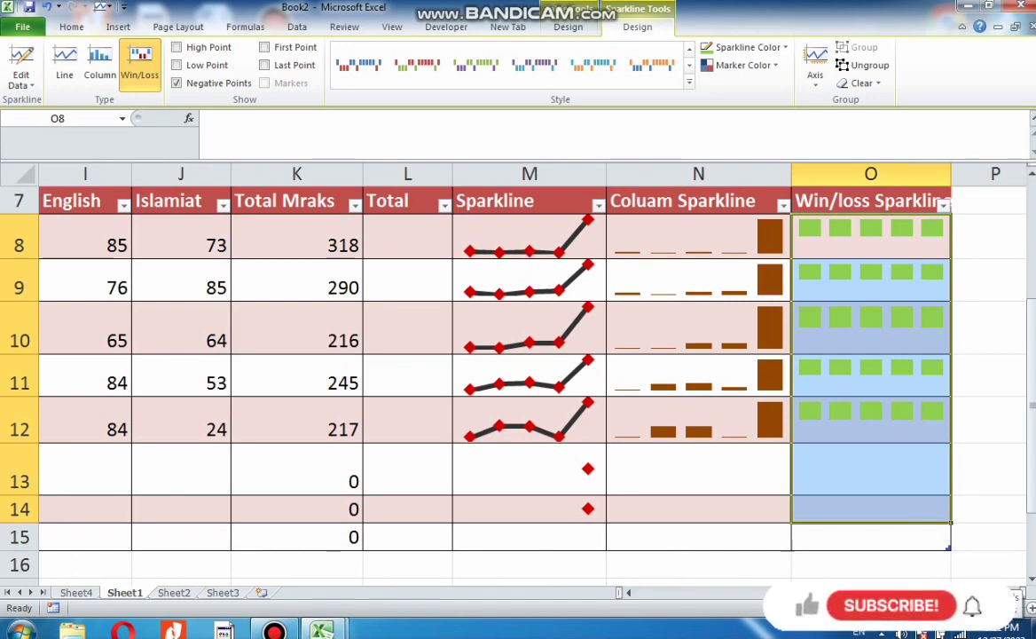
scroll(514, 373, "down", 3)
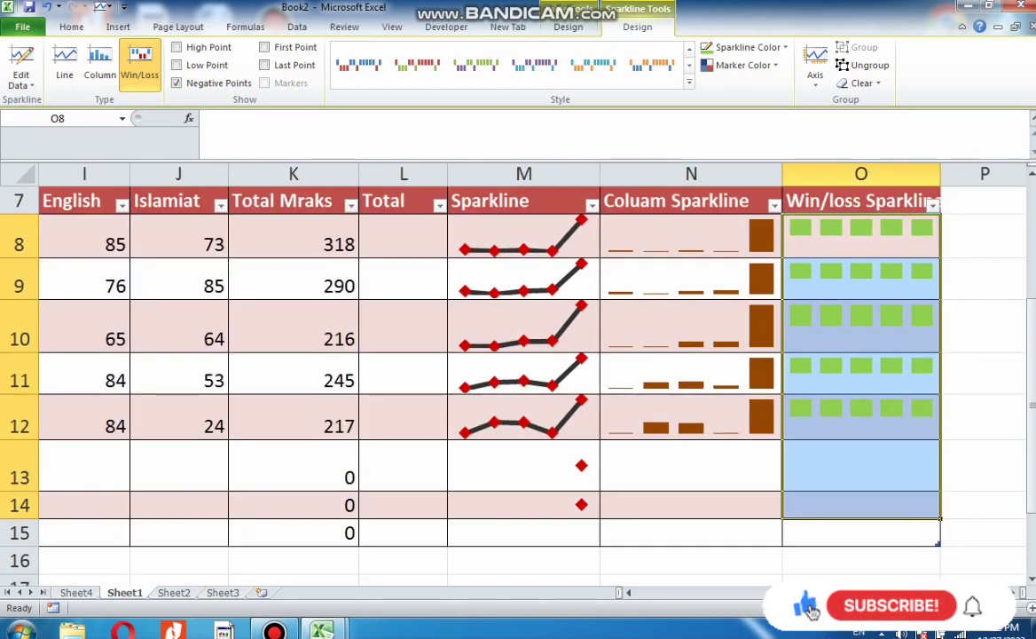
scroll(515, 373, "down", 3)
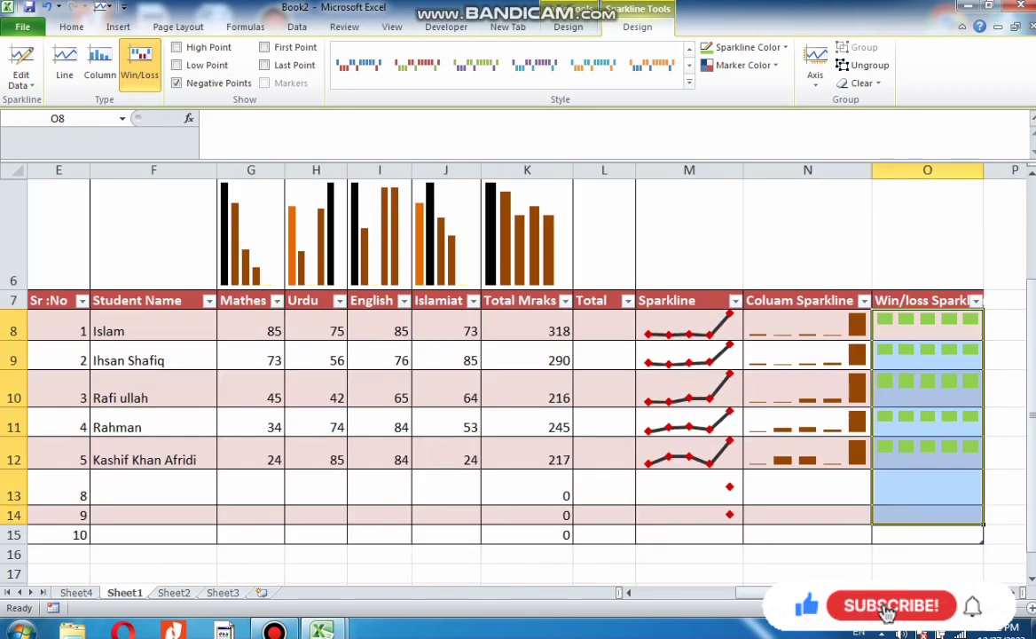
On Sheet3, change the text in cell A3 to sheet 2
left_click(928, 607)
left_click(929, 608)
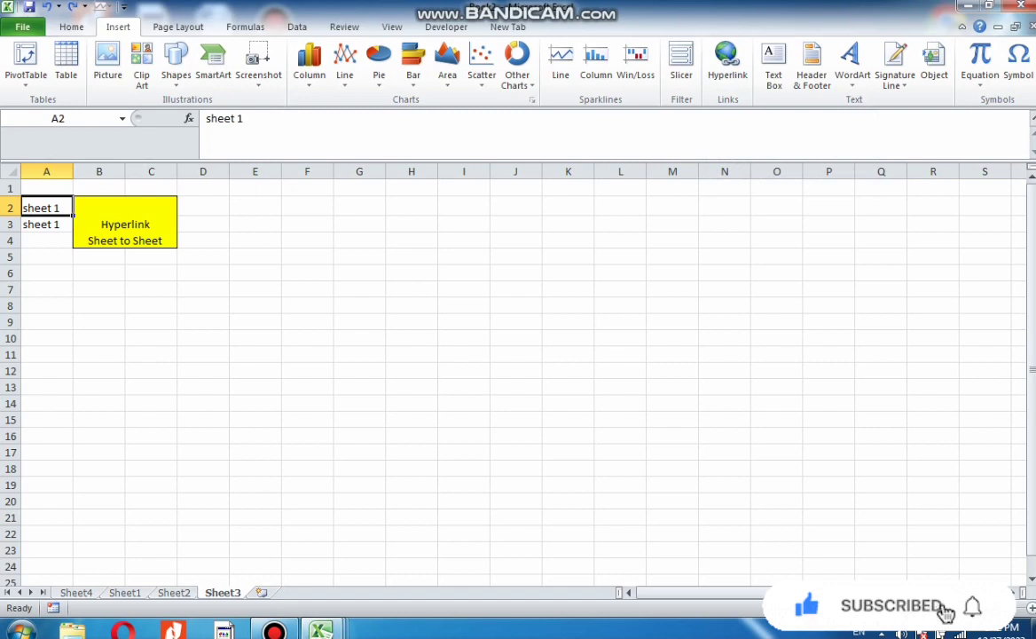
double_click(59, 225)
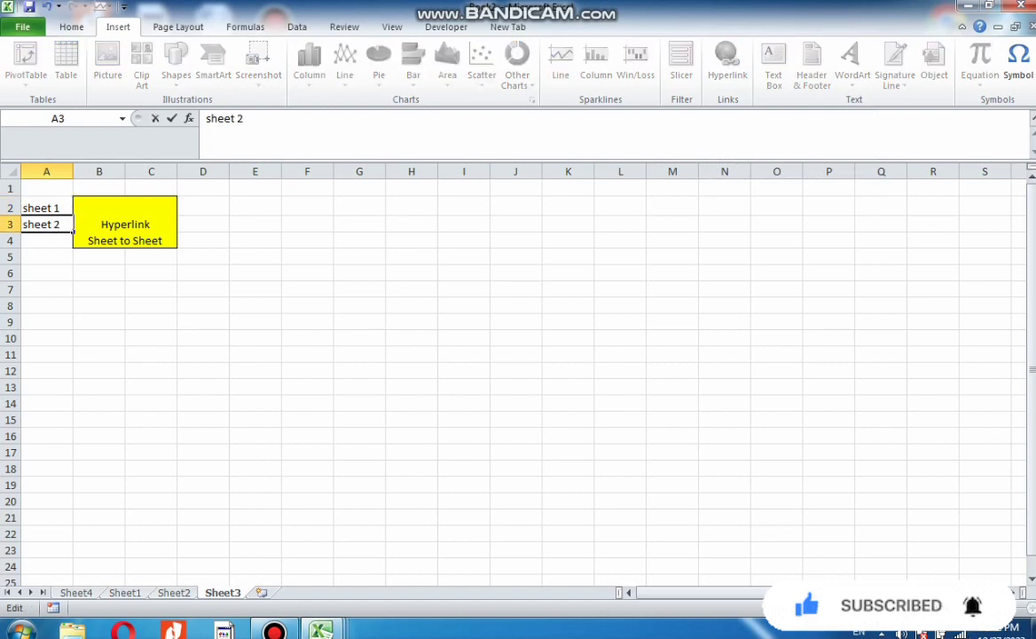
left_click(47, 355)
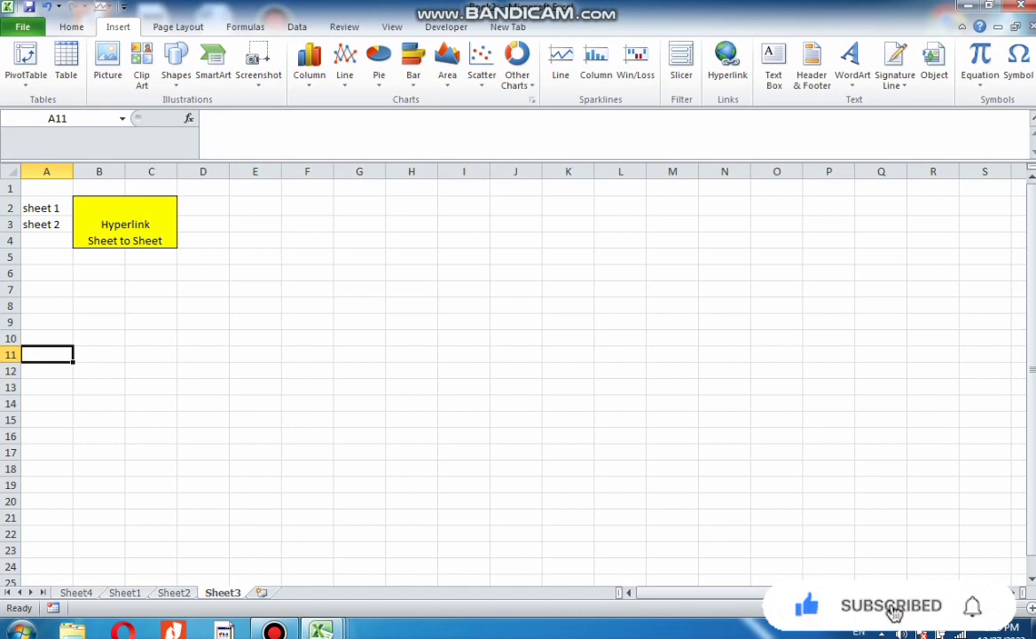
Hyperlink cell A2 to Sheet1 as a place in this document
left_click(46, 208)
left_click(728, 62)
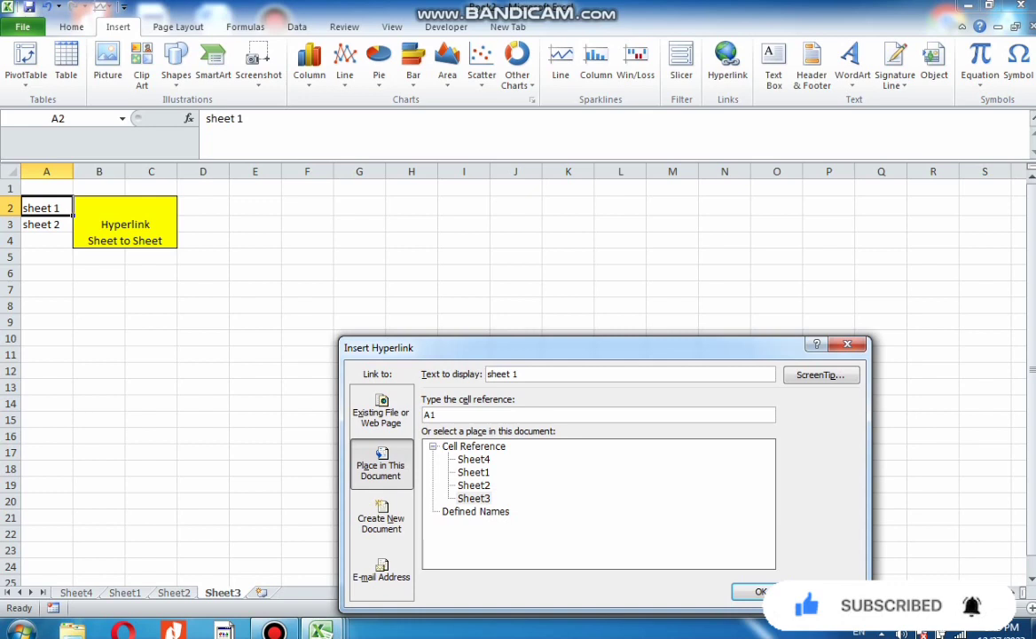
left_click(474, 472)
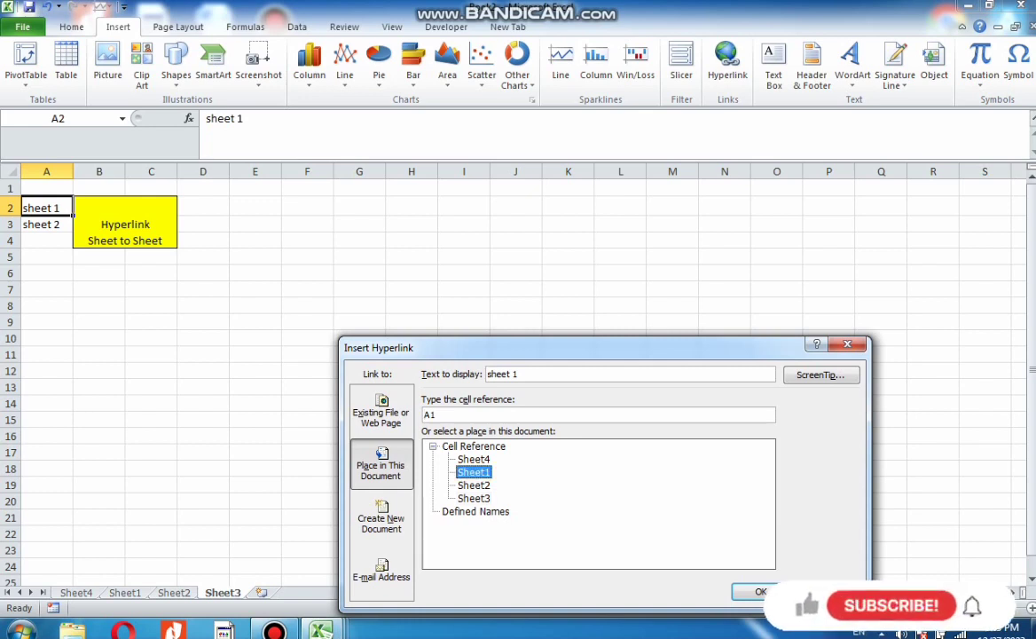
left_click(756, 591)
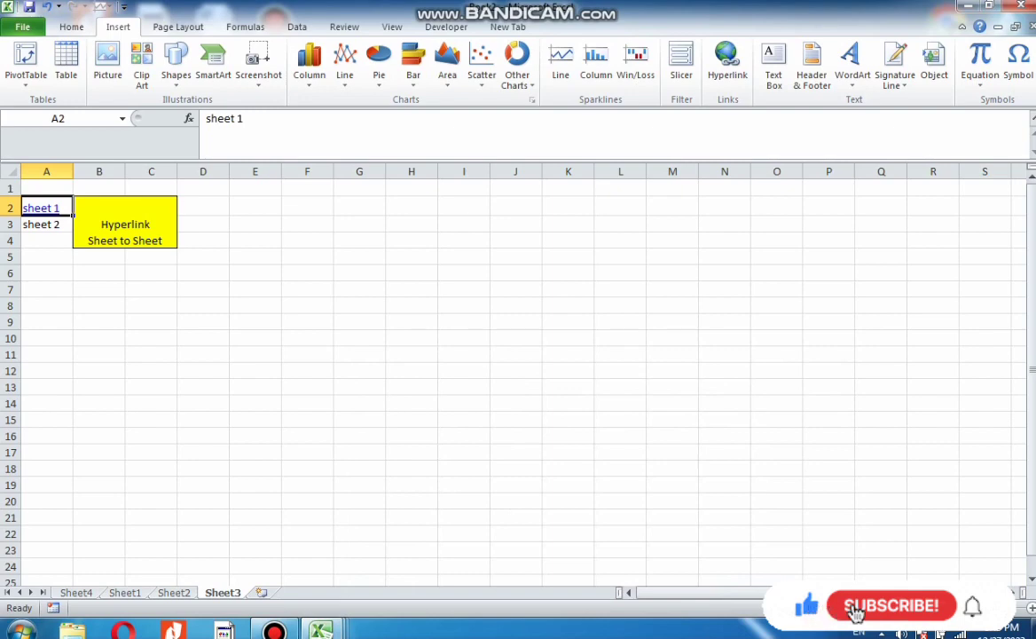
Hyperlink cell A3 to Sheet2 as a place in this document and follow the link to test it
key("Down")
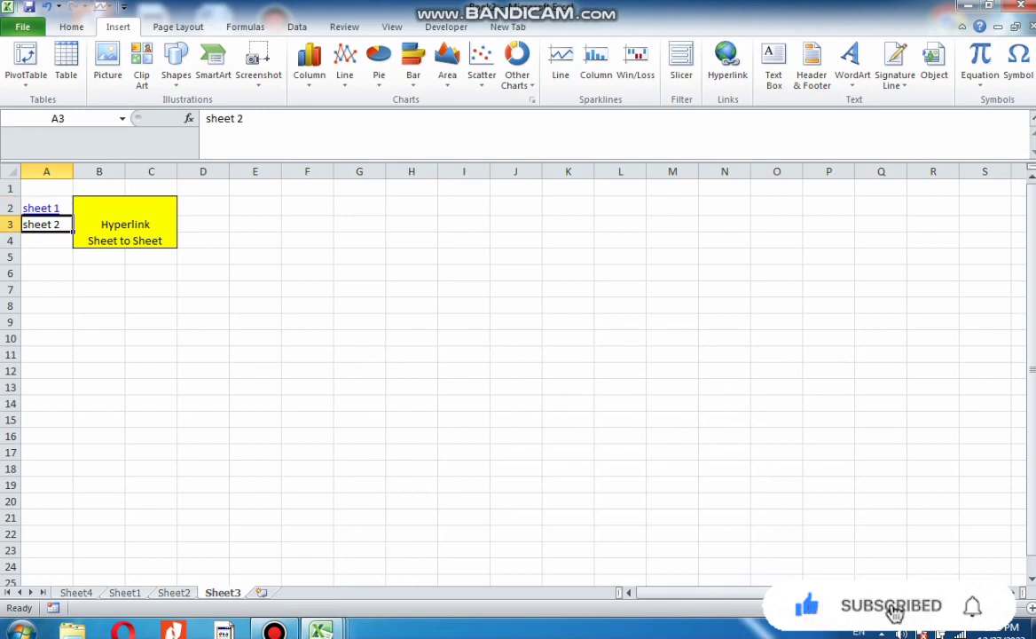
left_click(728, 62)
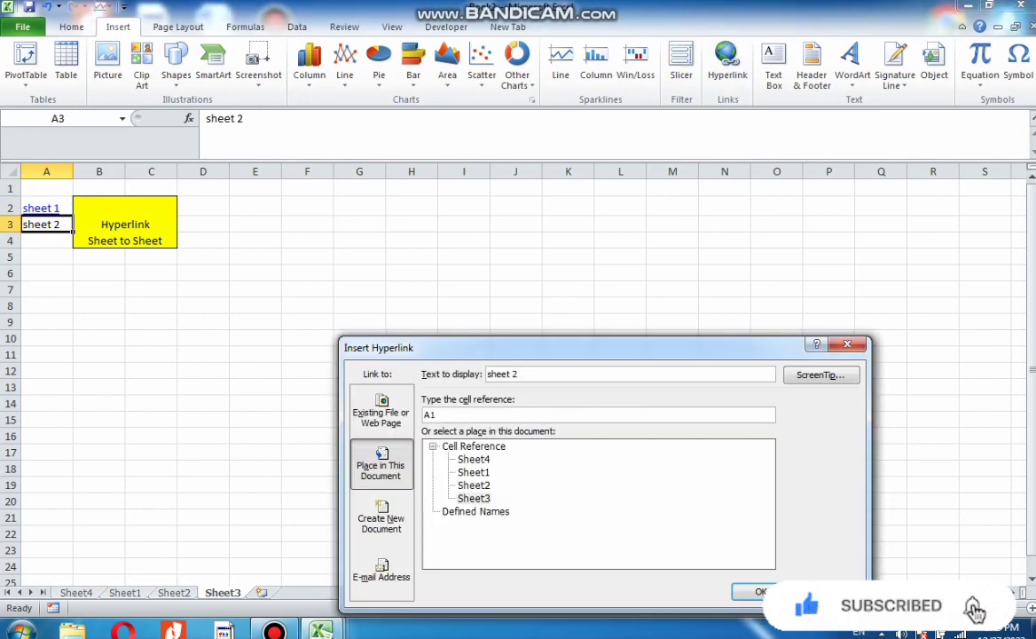
left_click(474, 486)
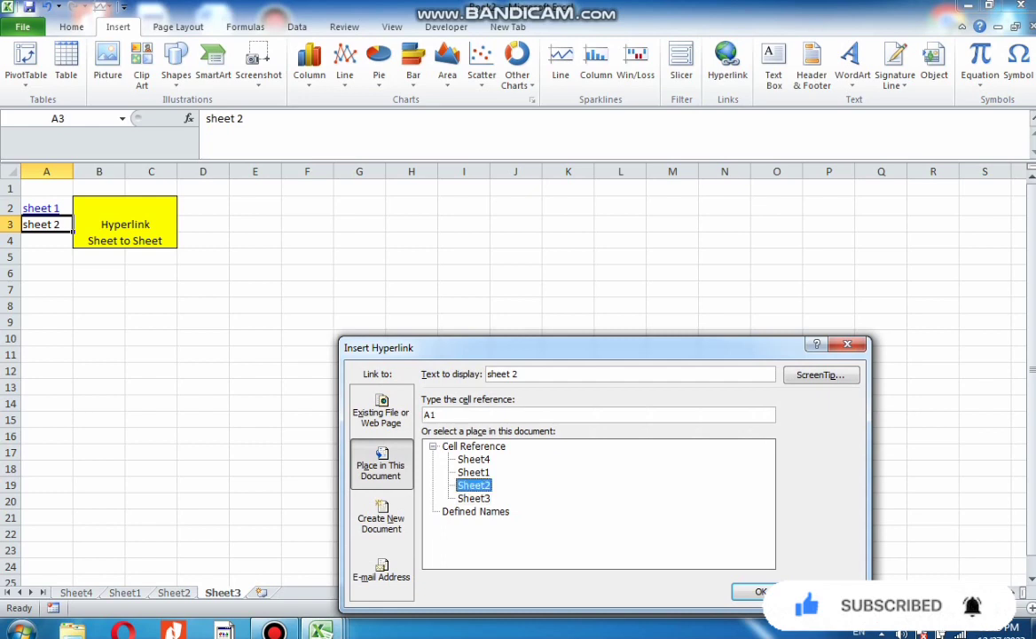
key("Return")
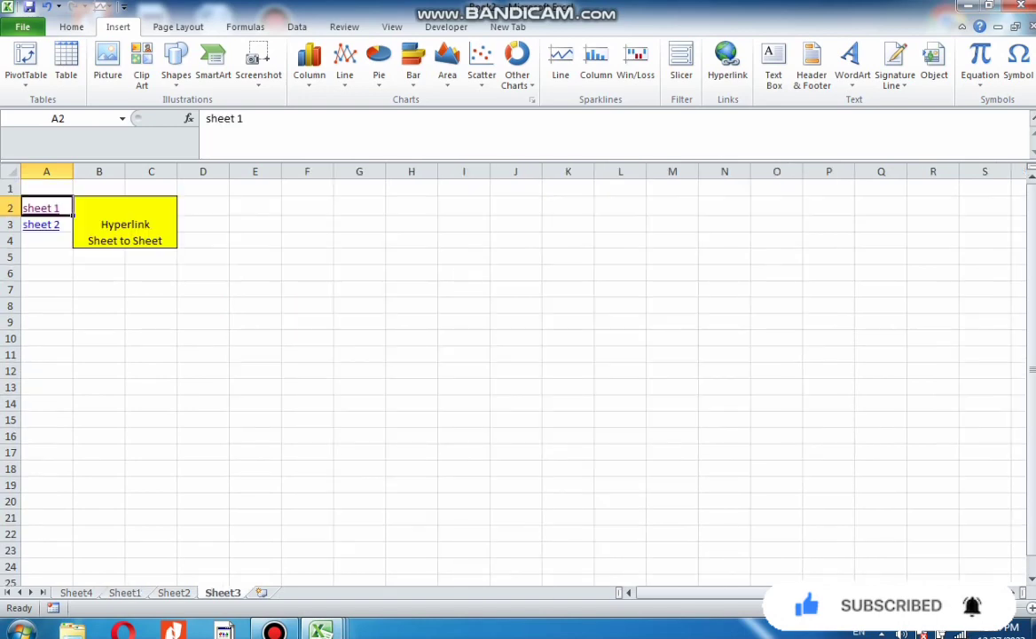
left_click(41, 224)
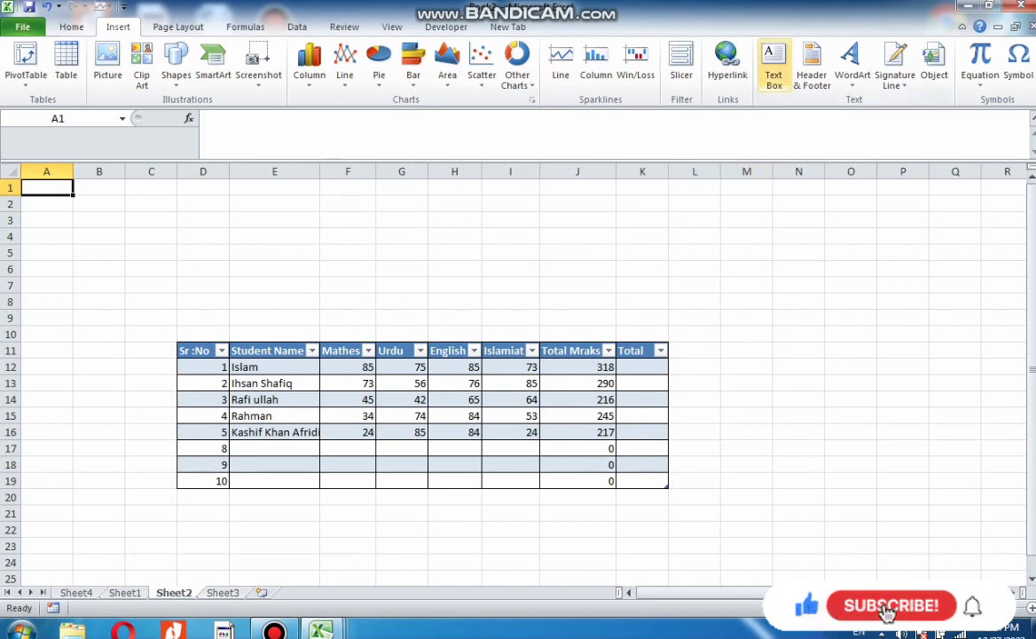
Draw a text box with sample text beside the table on Sheet2, then undo it
left_click(773, 64)
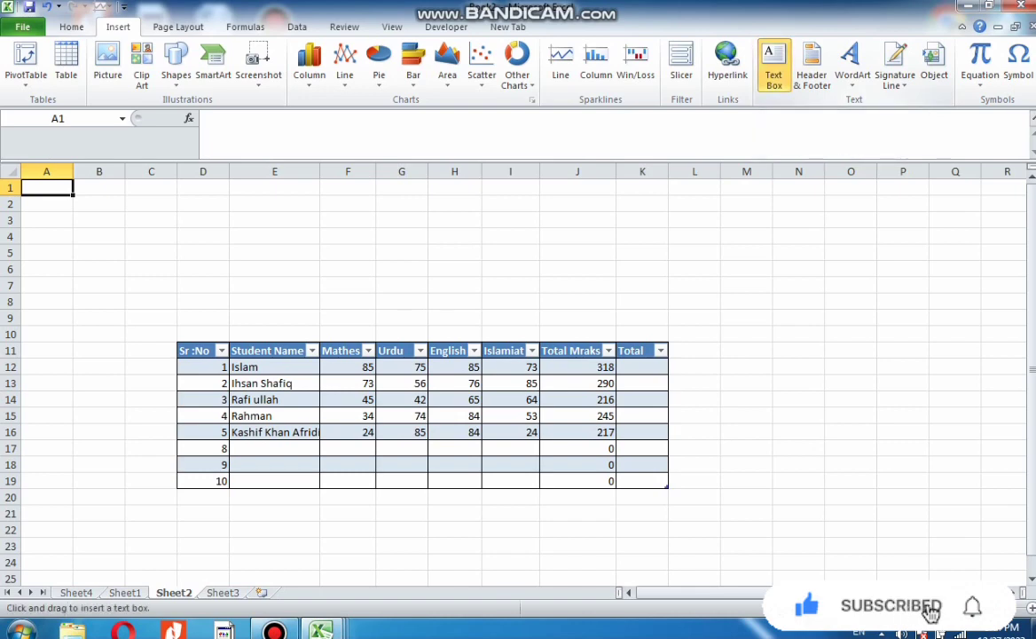
left_click_drag(766, 254, 961, 401)
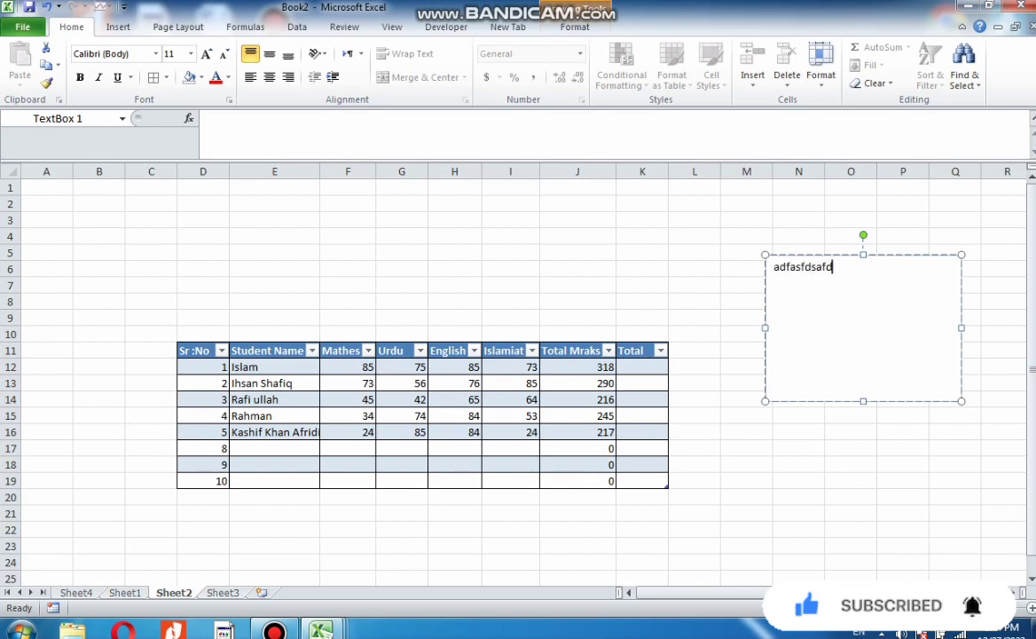
left_click(903, 497)
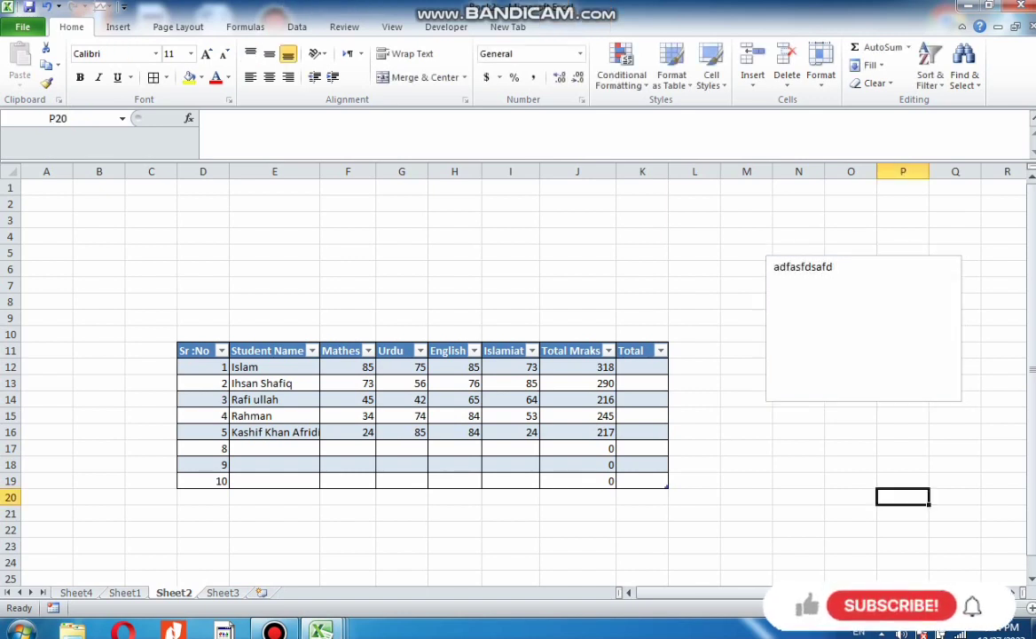
key("ctrl+z")
key("ctrl+z")
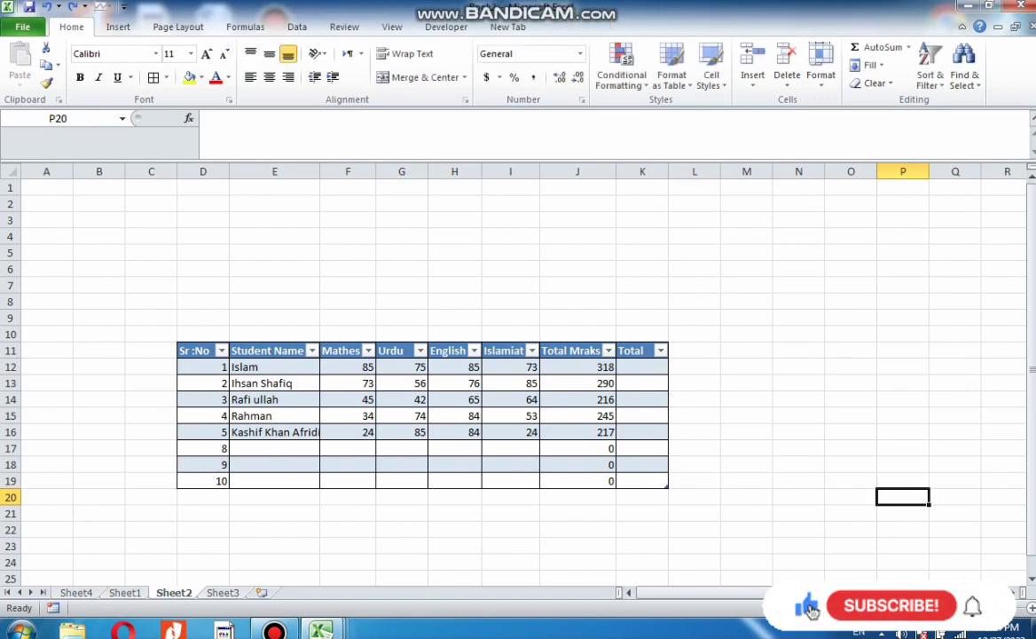
On Sheet3, open Header & Footer and apply the Page 1 header
left_click(118, 27)
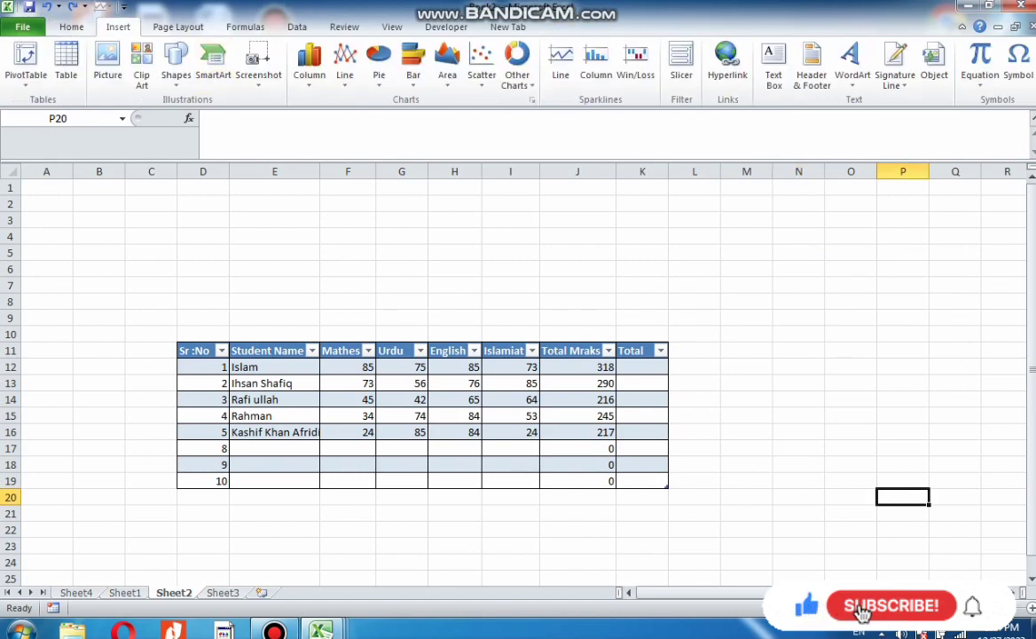
left_click(223, 593)
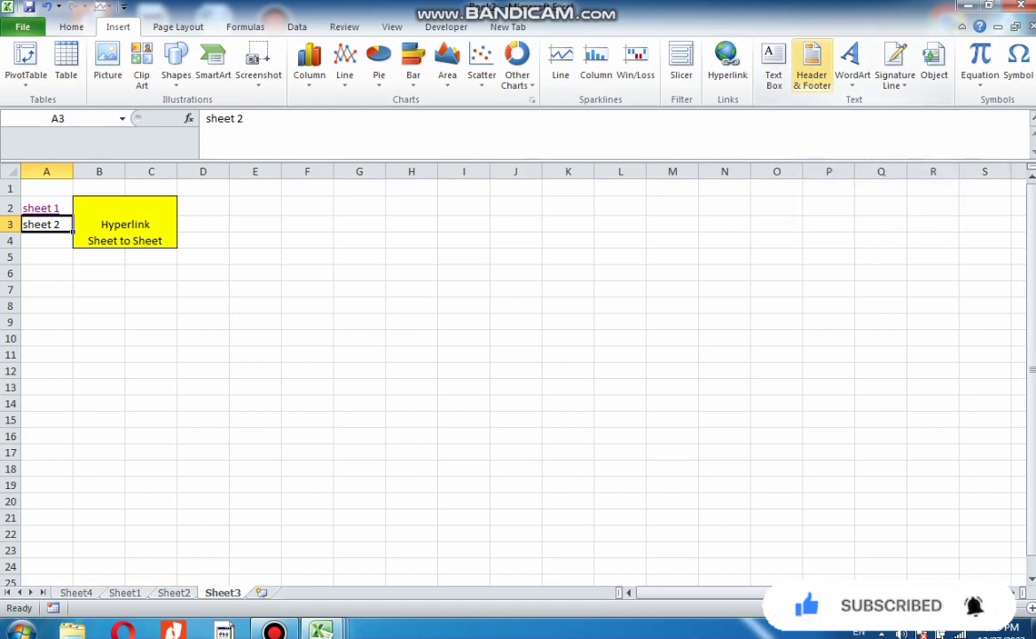
left_click(812, 66)
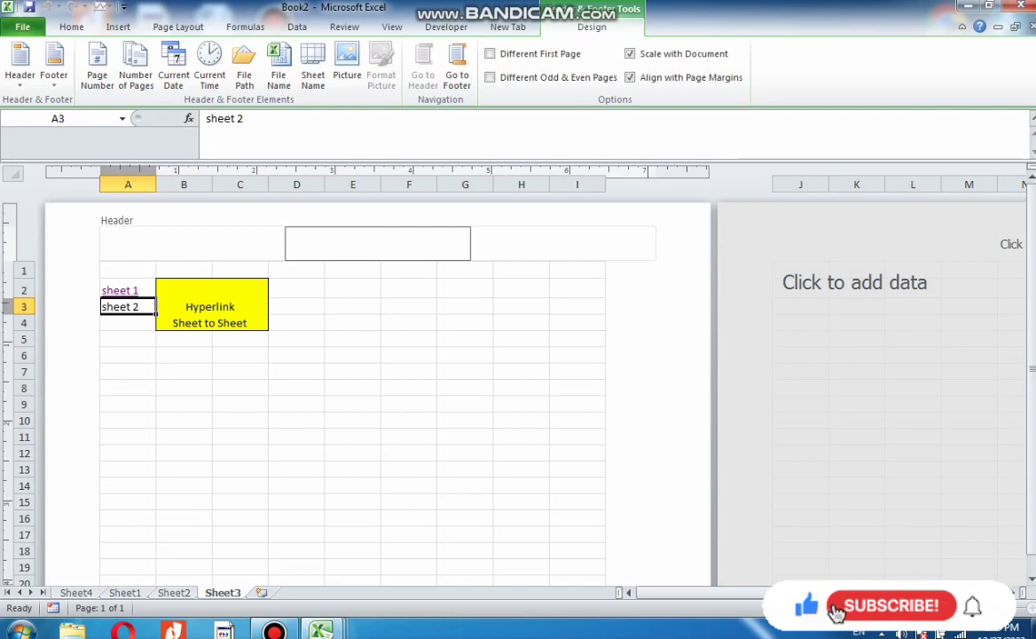
left_click(20, 63)
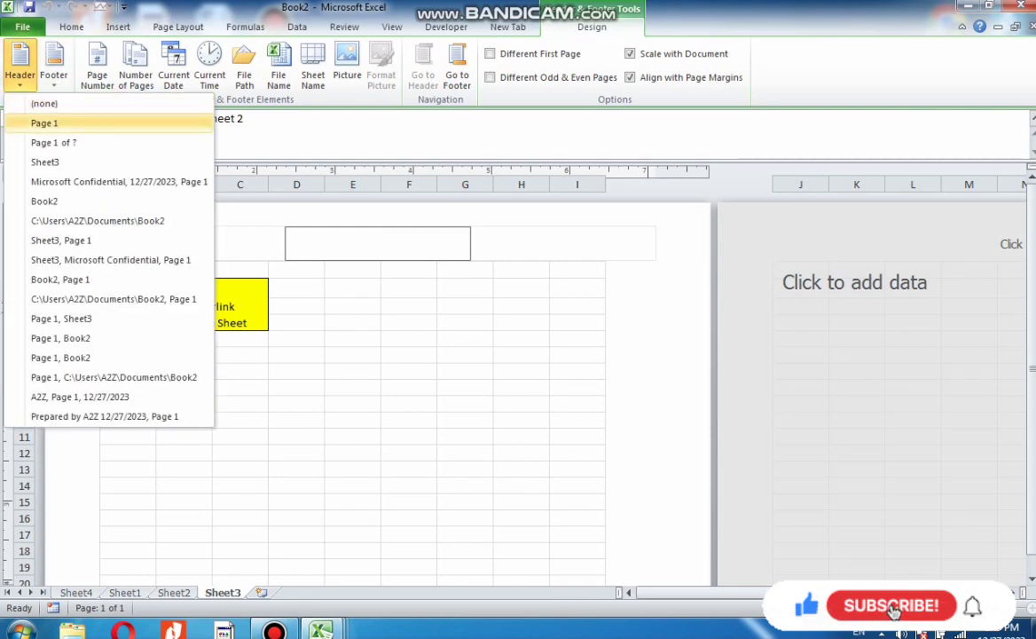
left_click(45, 123)
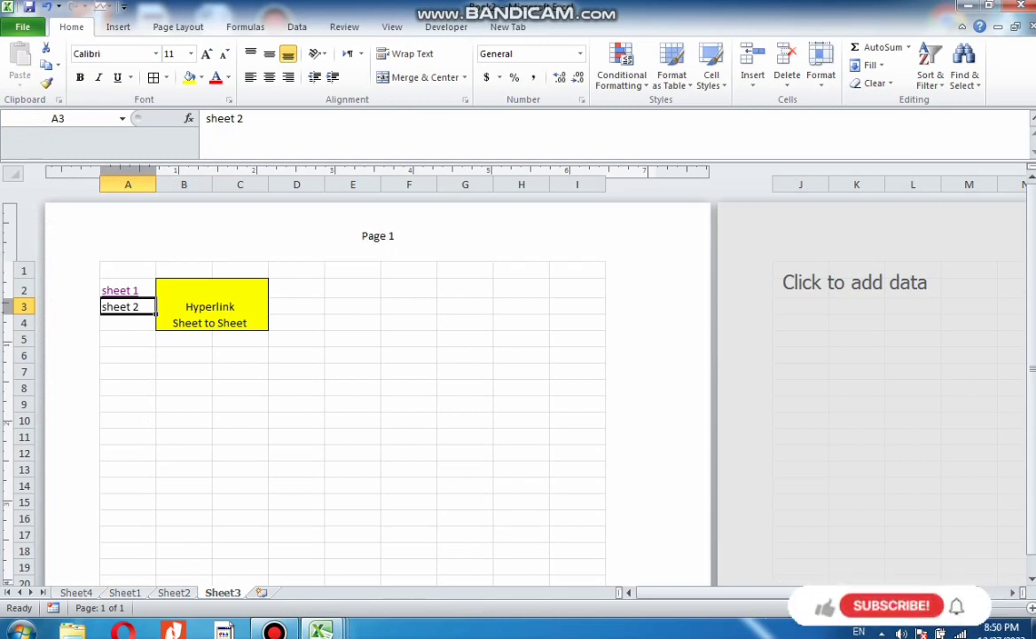
left_click(378, 237)
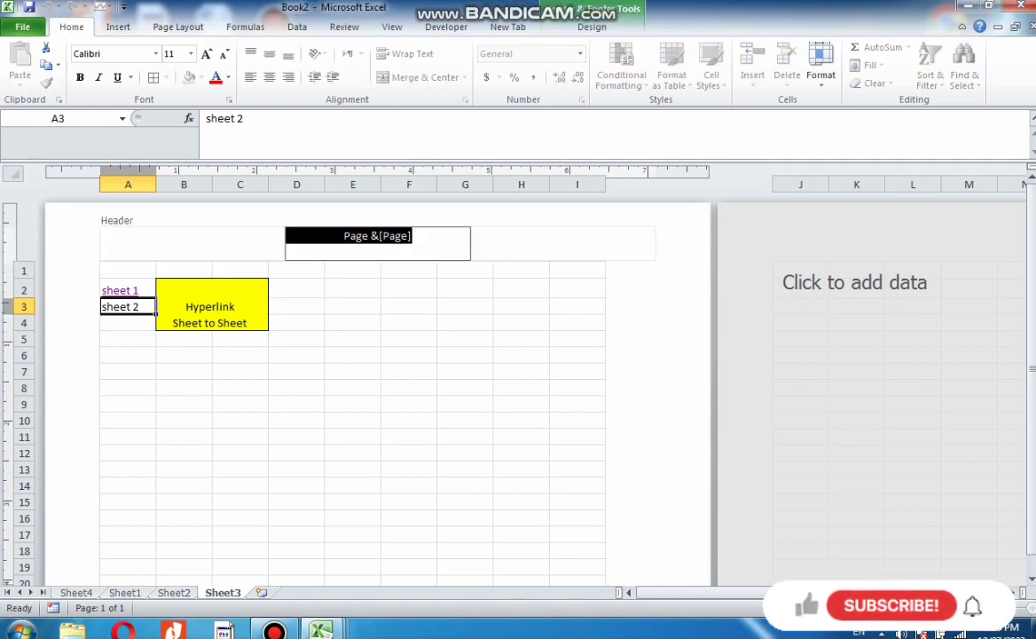
key("shift+Tab")
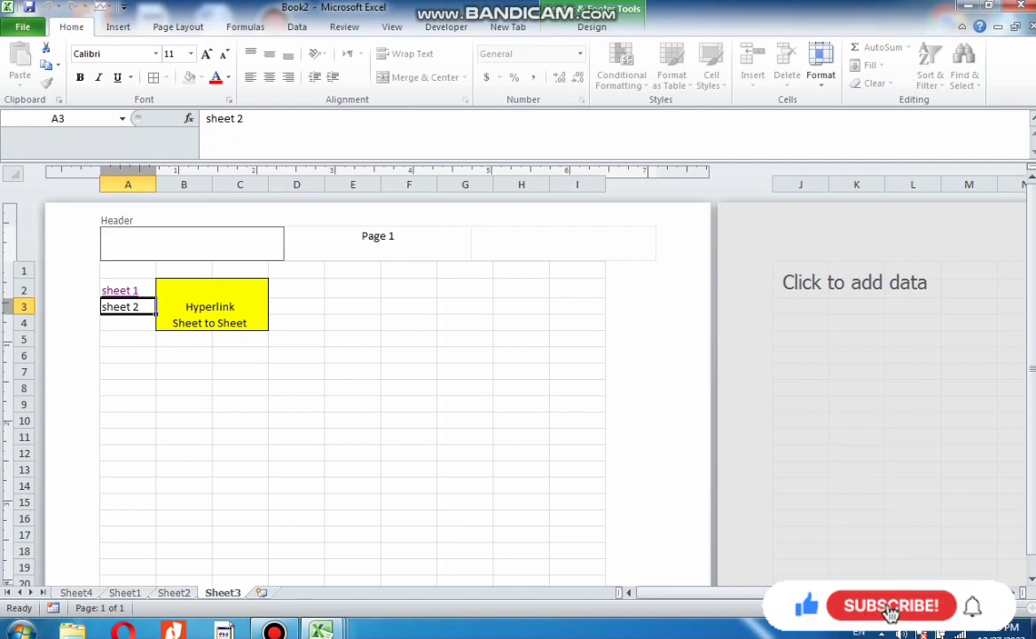
key("shift+Tab")
key("shift+Tab")
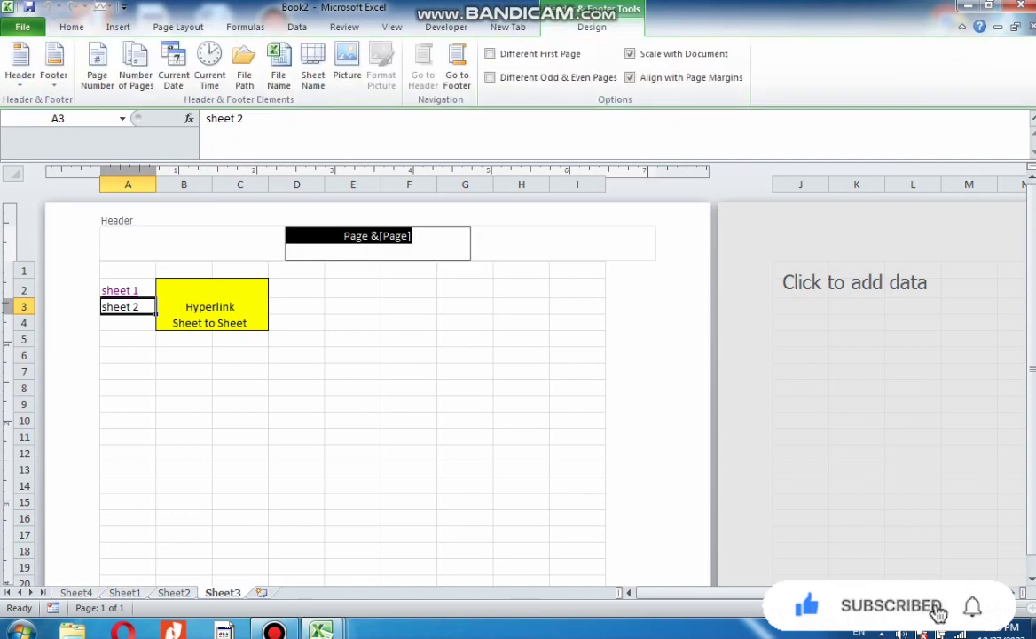
key("alt+j")
key("h")
key("h")
key("Down")
key("Down")
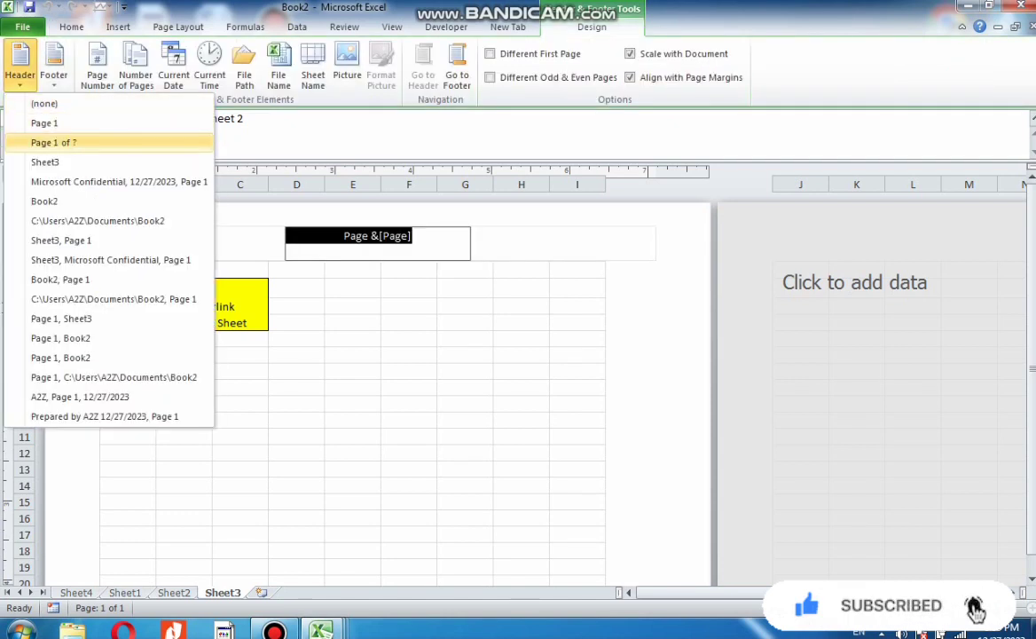
key("Down")
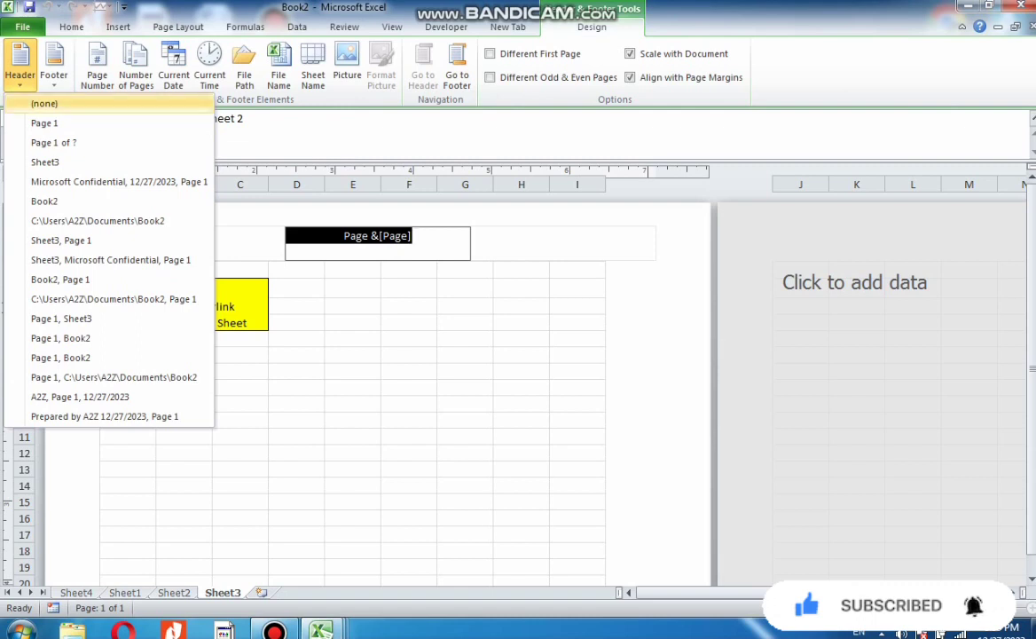
key("Right")
key("Down")
key("Down")
key("Down")
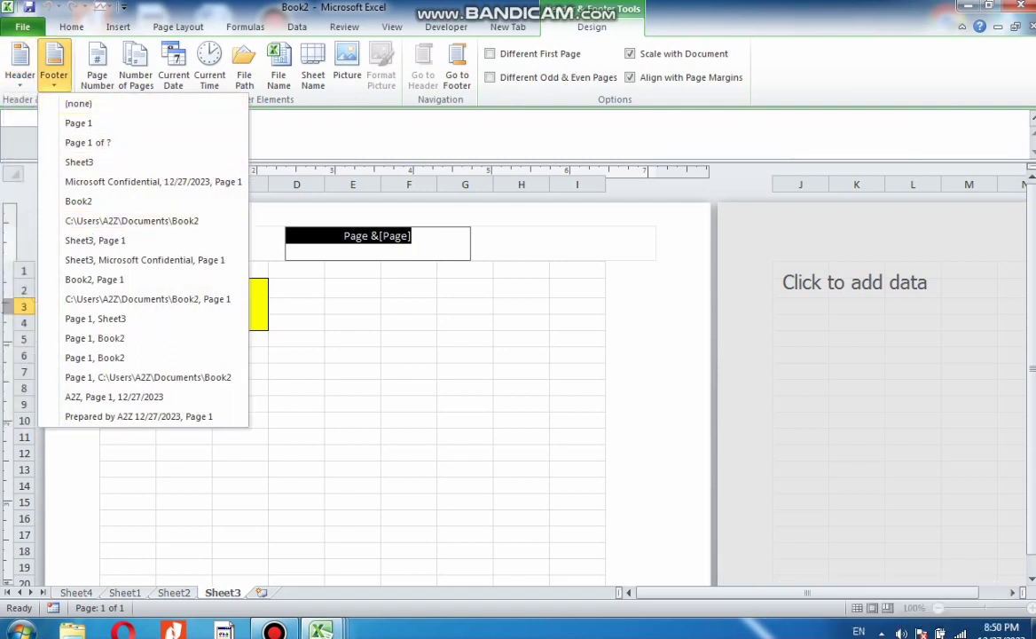
key("Return")
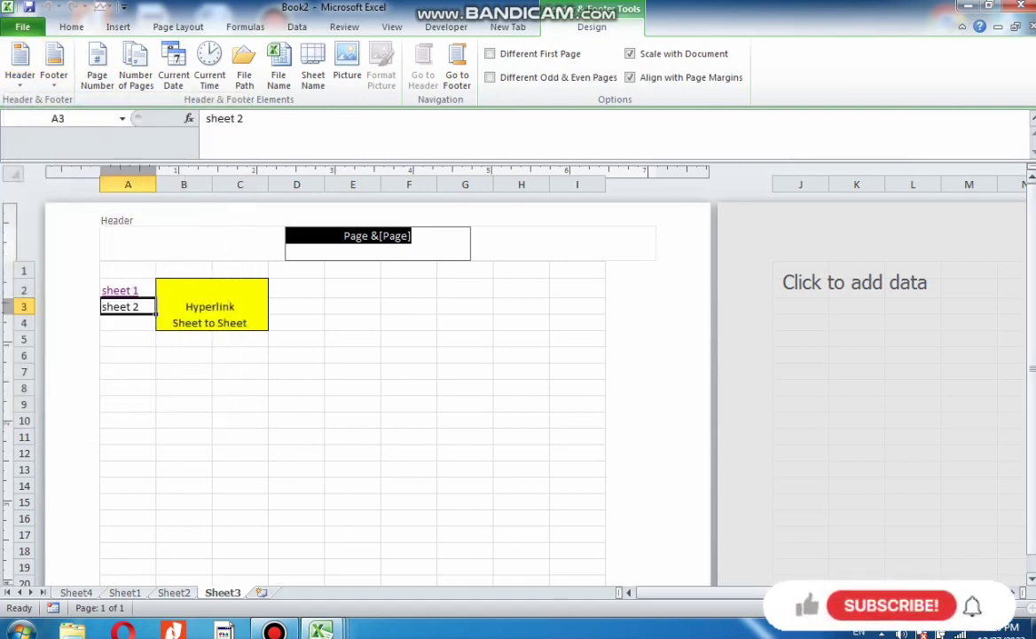
Add a footer showing the workbook's file path and page number
left_click_drag(1031, 293, 1031, 315)
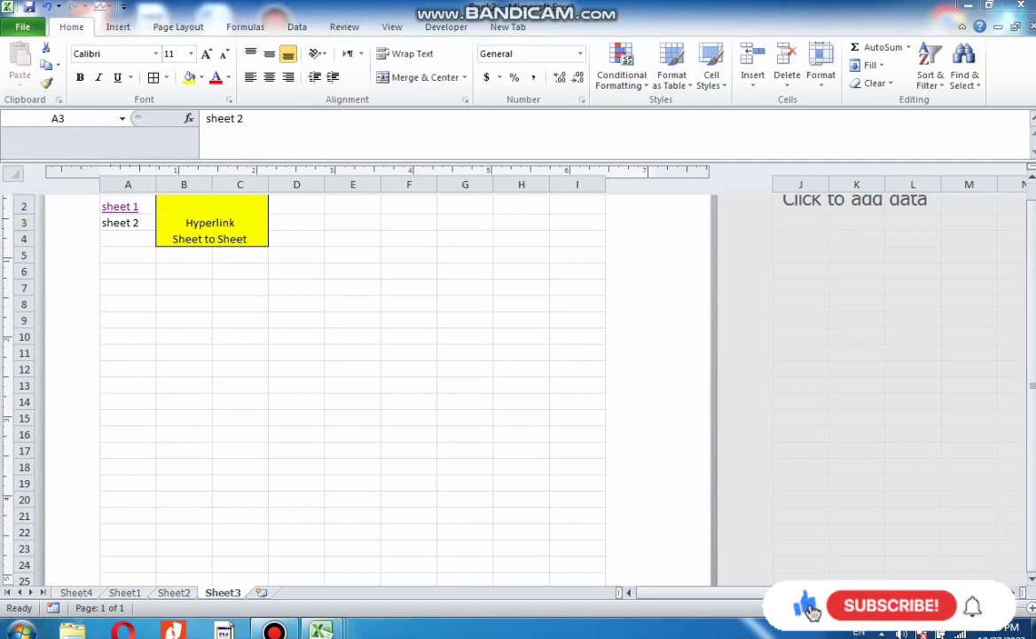
scroll(355, 390, "down", 3)
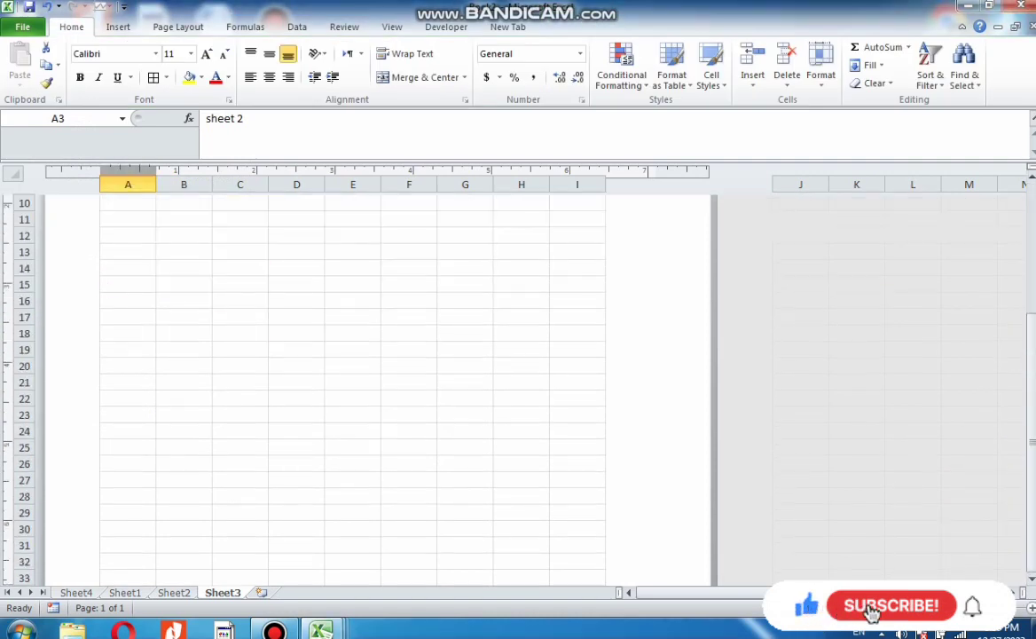
scroll(354, 390, "down", 6)
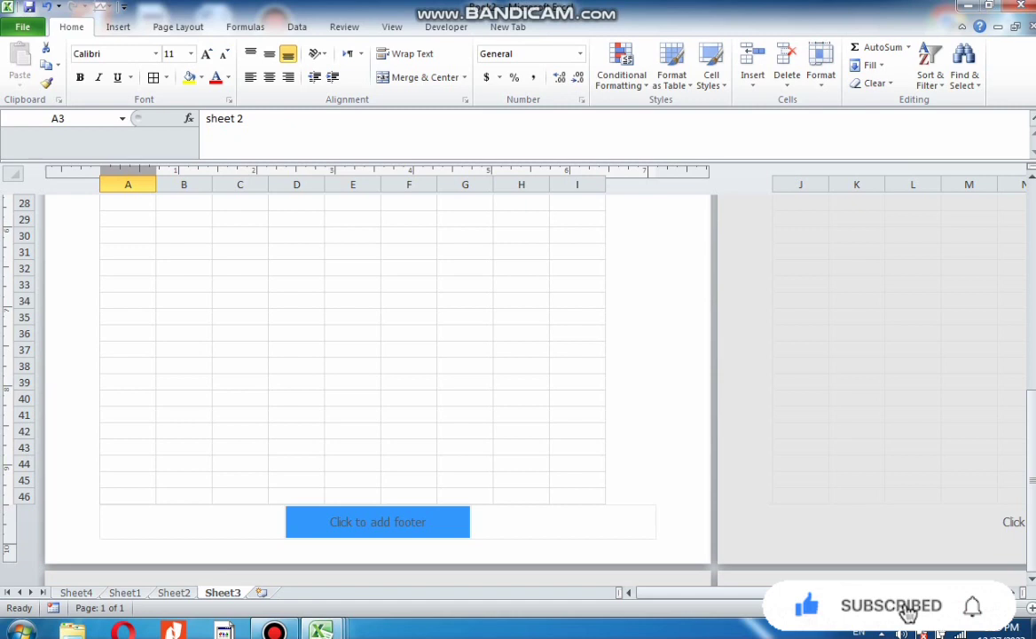
left_click(378, 522)
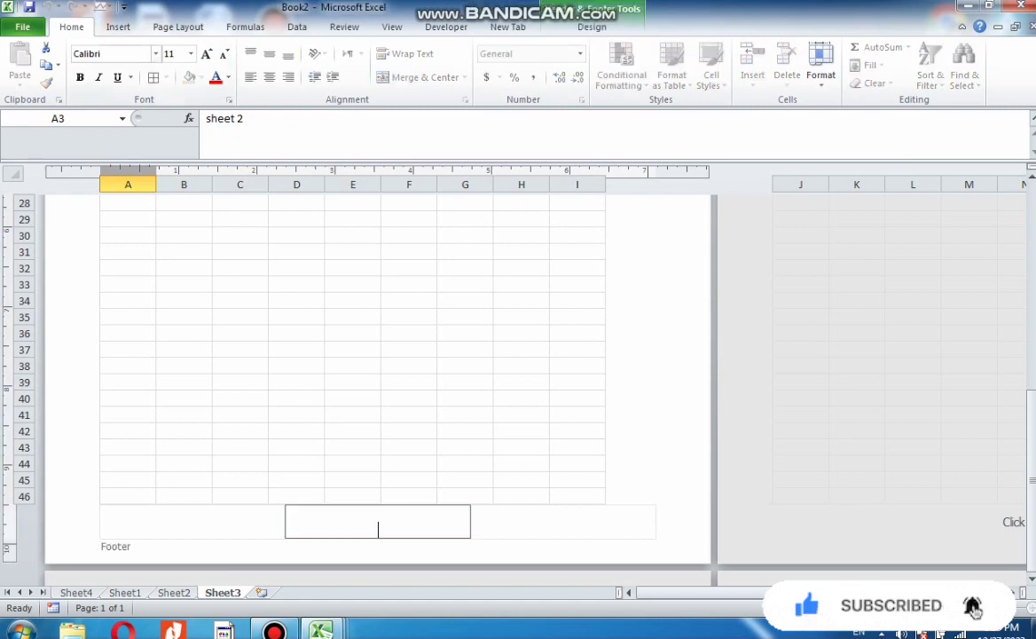
left_click(592, 27)
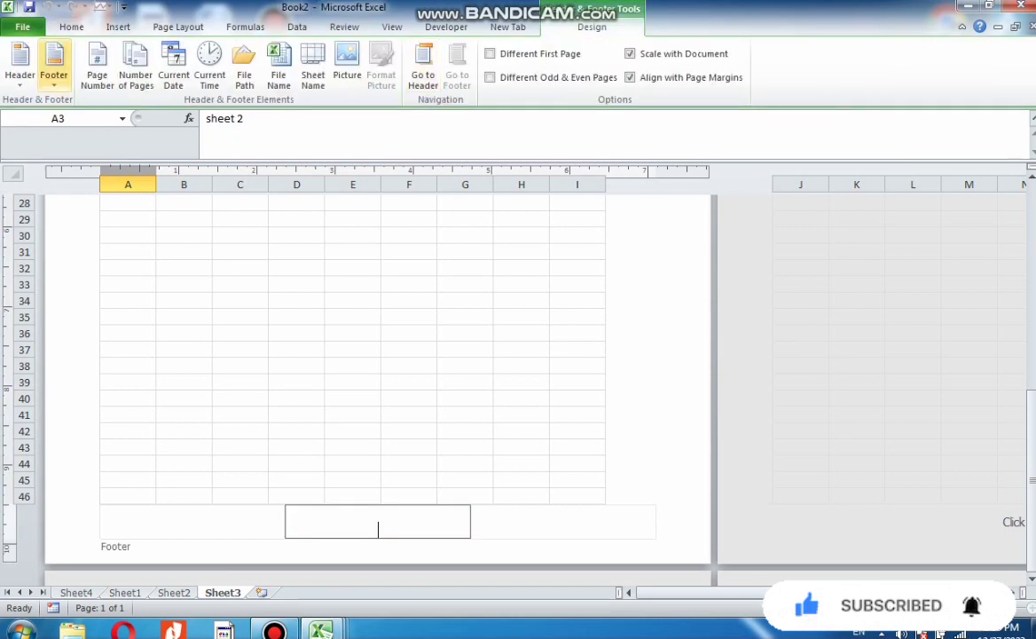
left_click(54, 66)
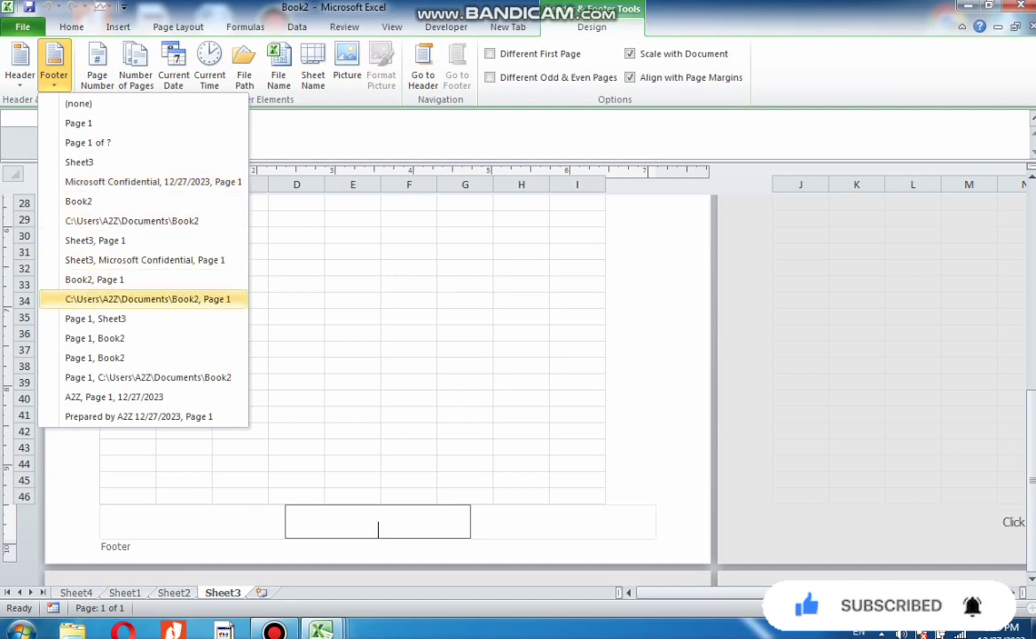
left_click(147, 299)
scroll(355, 355, "up", 10)
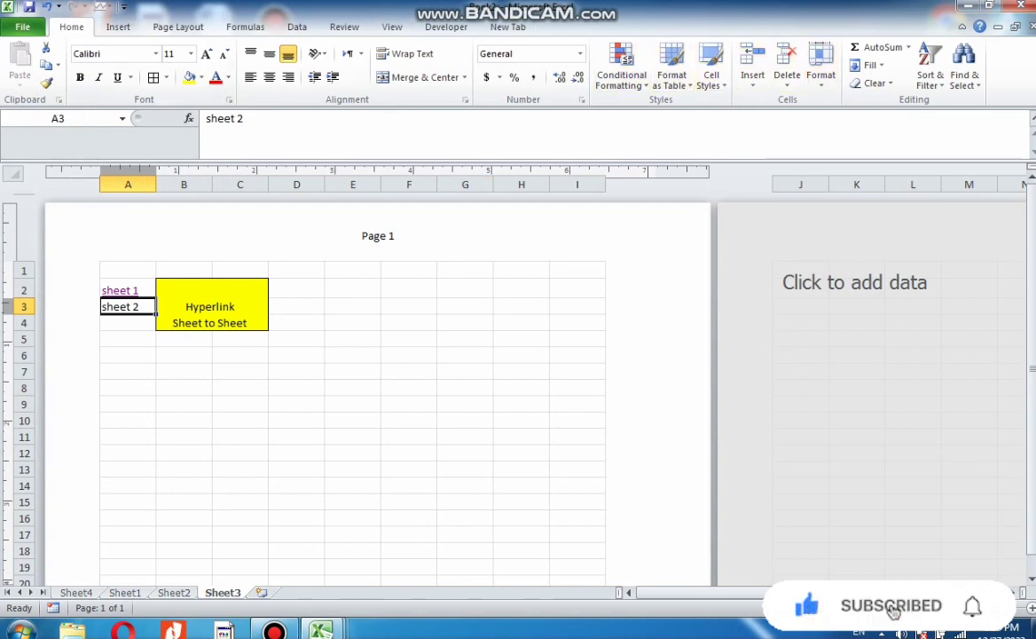
Insert the current date into the left section of the header
left_click(118, 27)
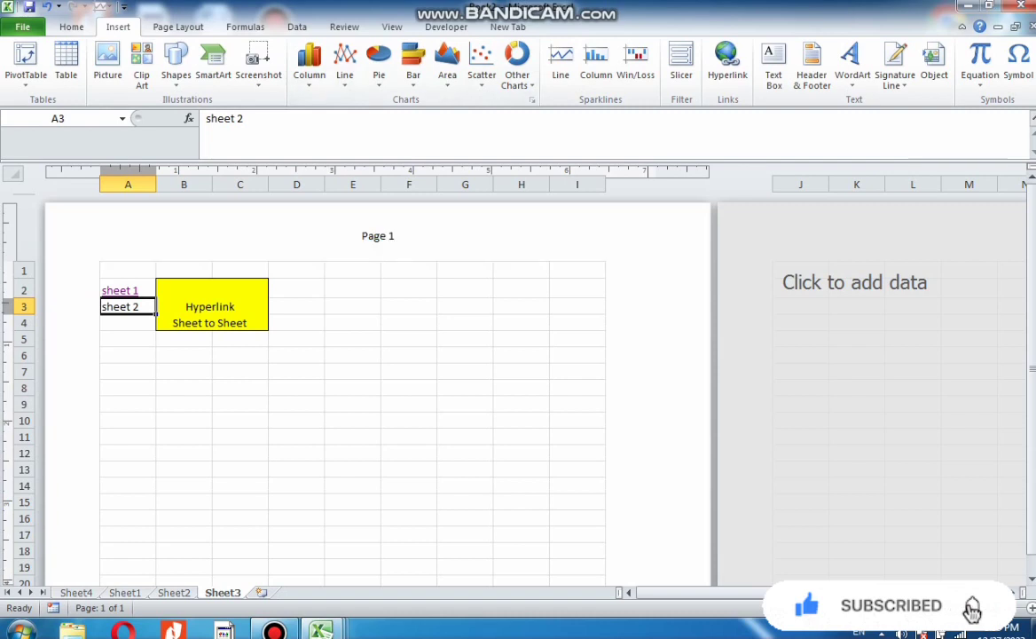
left_click(378, 236)
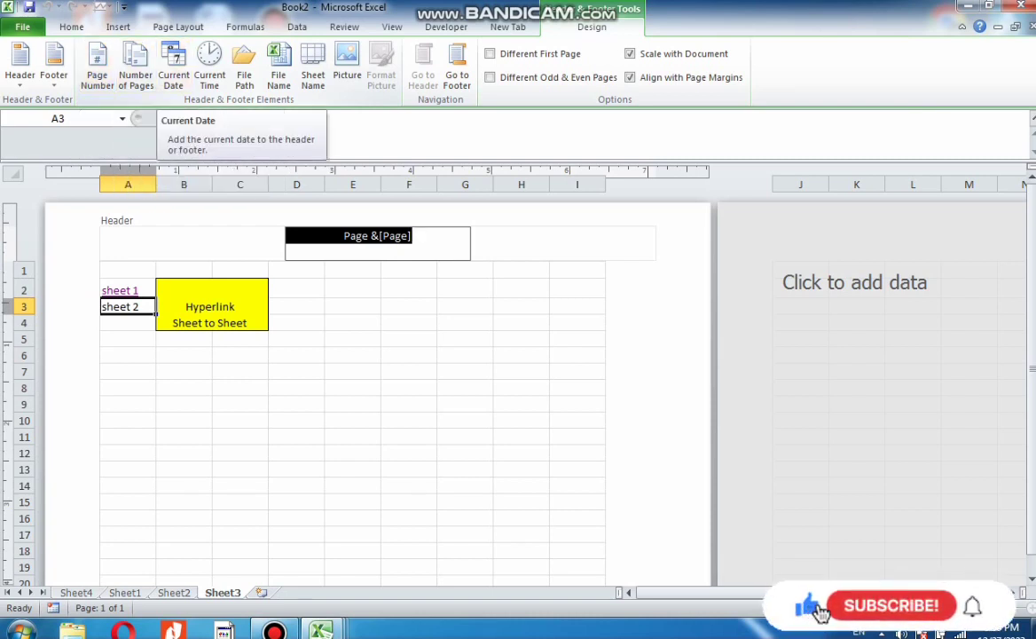
left_click(188, 243)
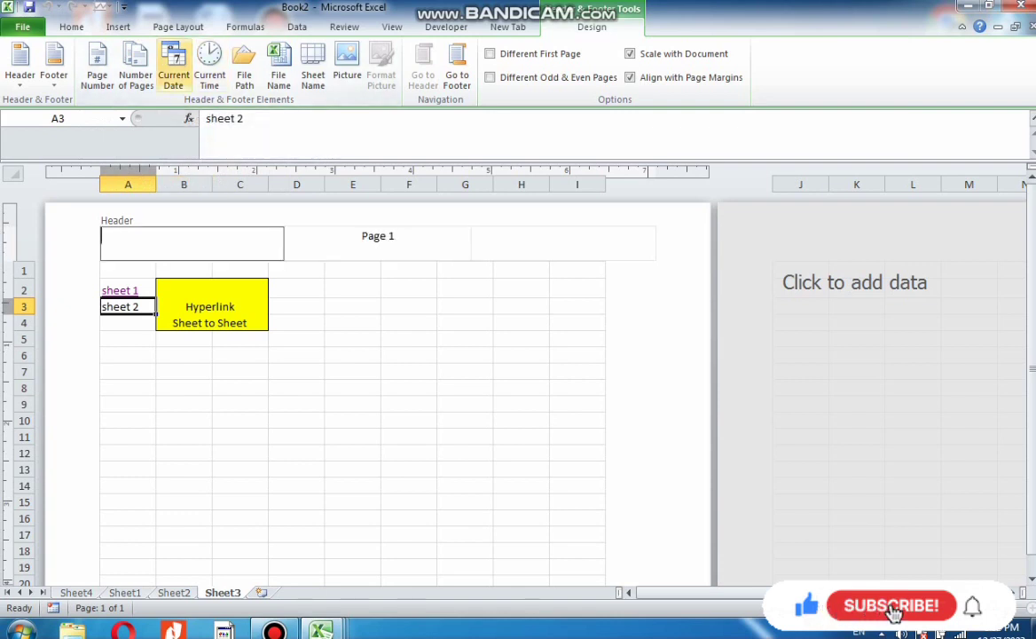
left_click(174, 69)
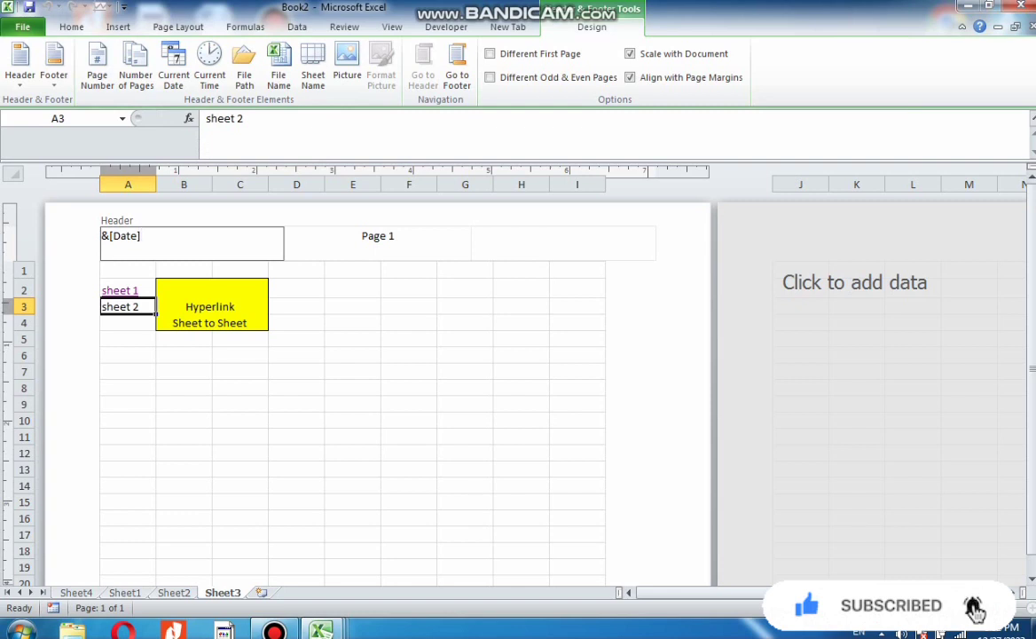
left_click(353, 355)
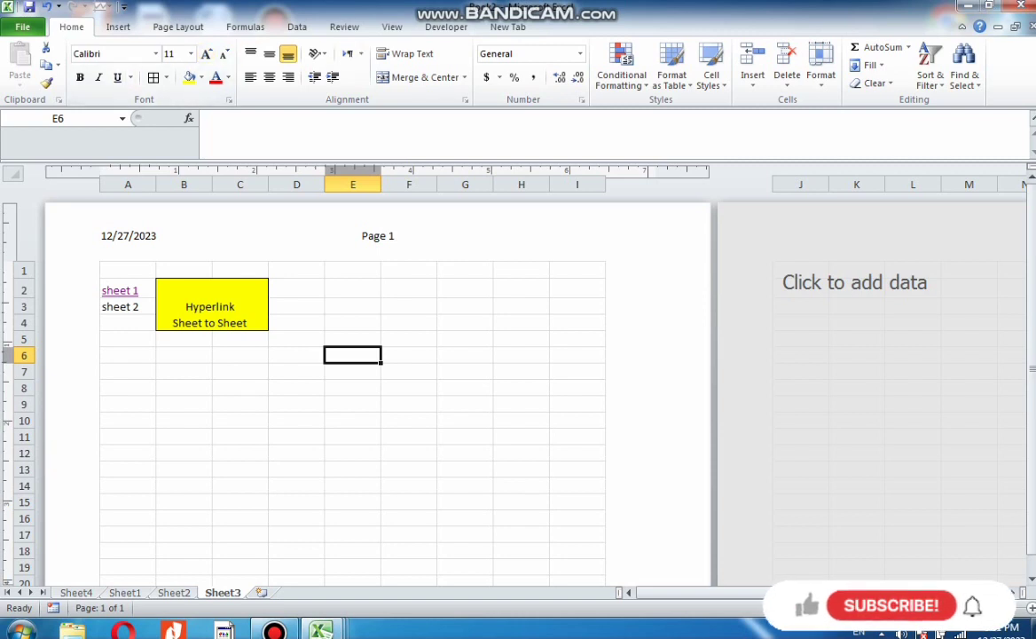
left_click(118, 27)
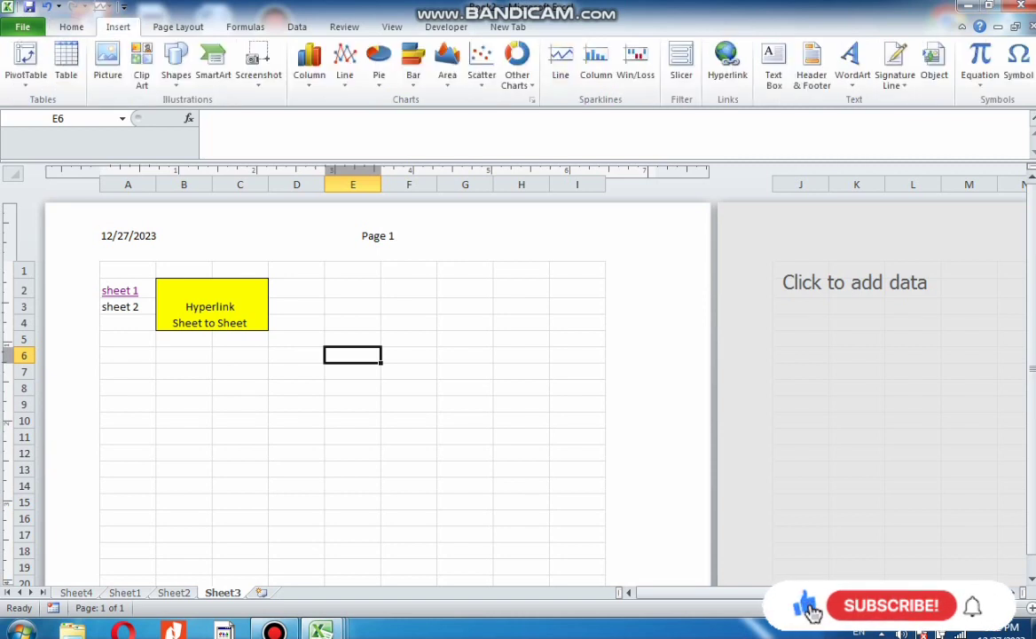
left_click(378, 242)
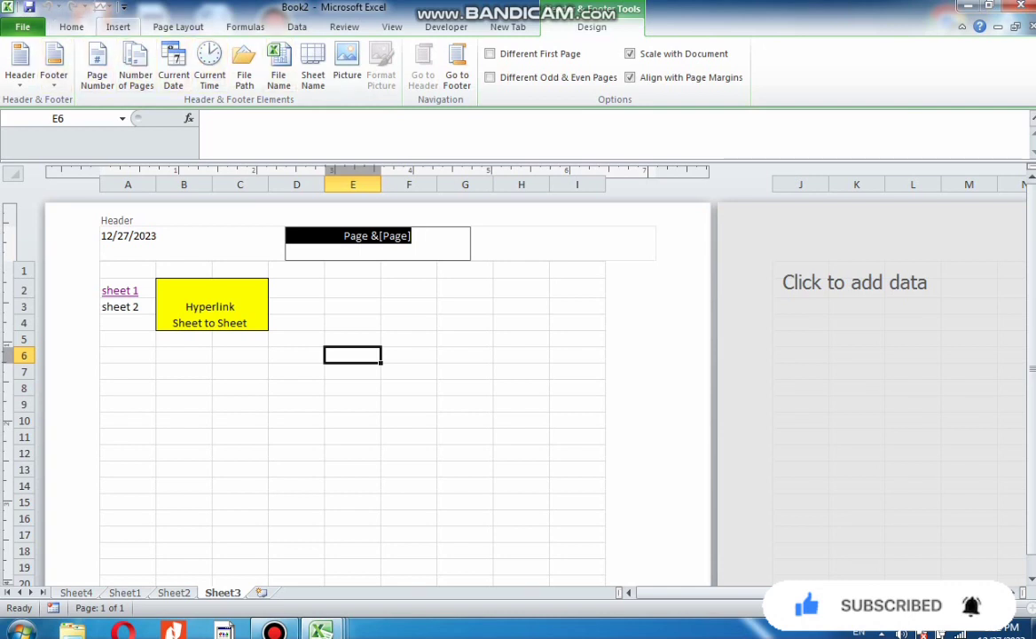
left_click(522, 405)
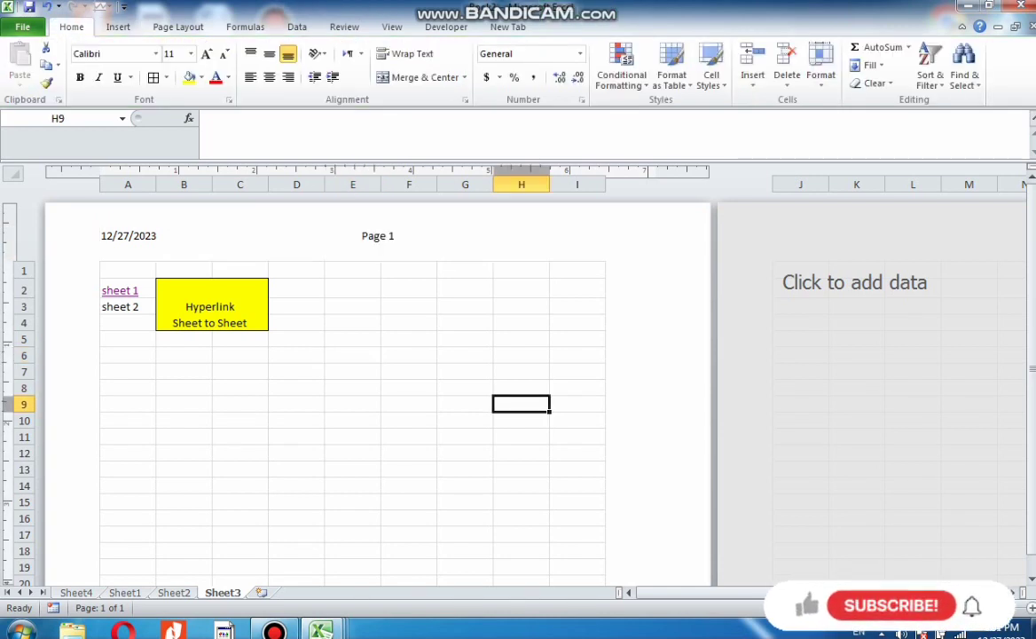
Switch Sheet3 back to Normal view
left_click(118, 26)
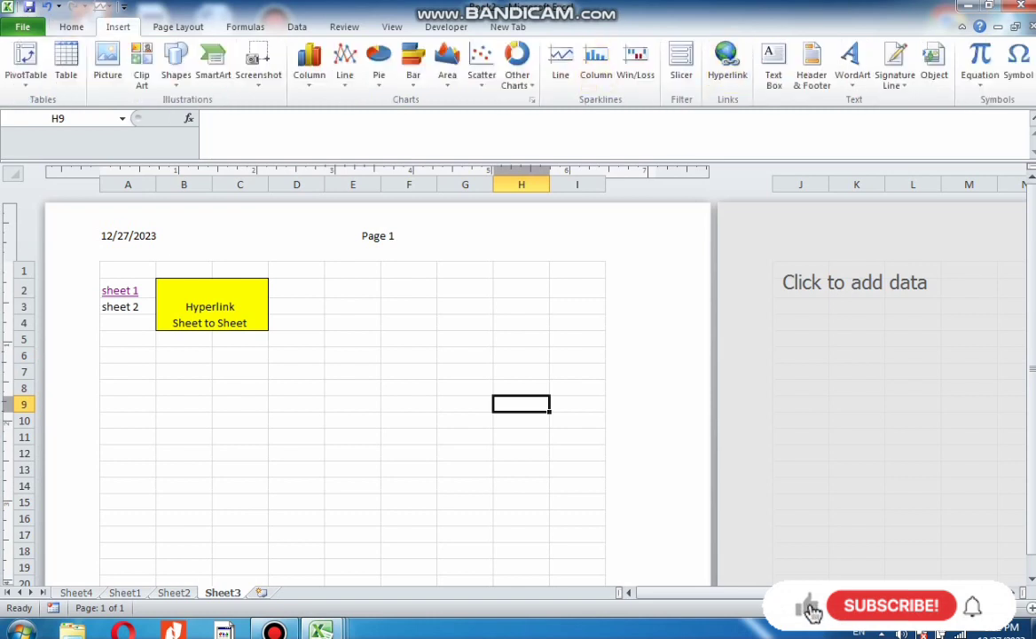
left_click(812, 67)
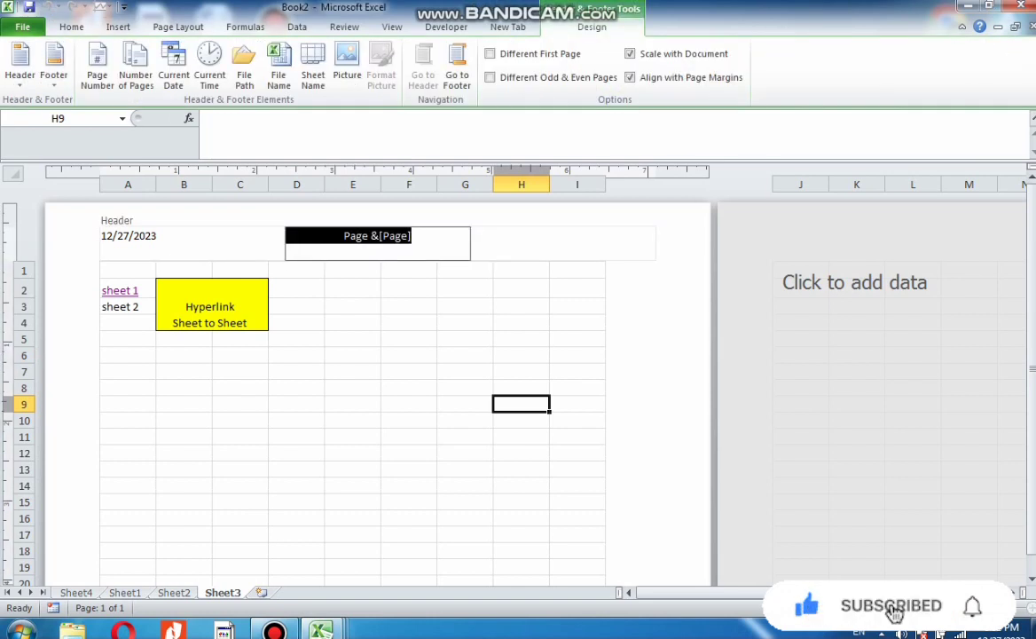
left_click(850, 607)
Undo the last two edits on Sheet3
key("ctrl+z")
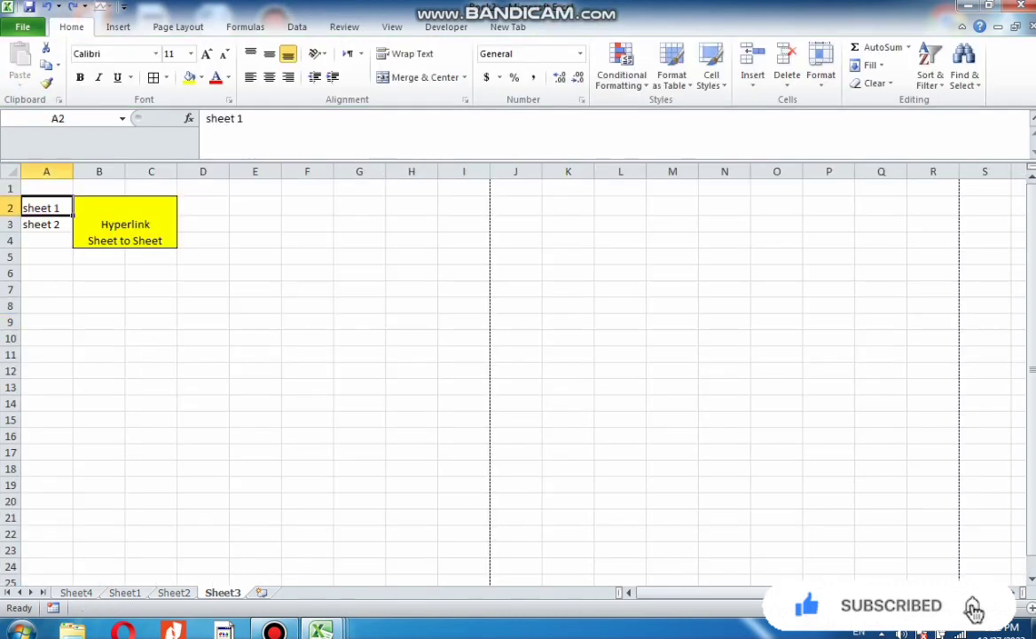
key("ctrl+z")
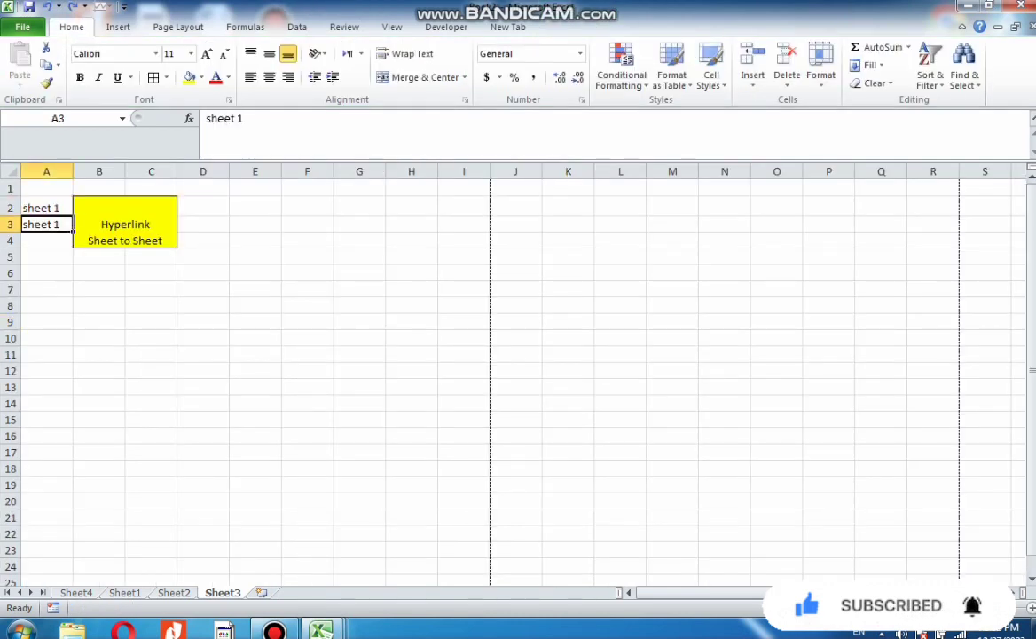
Insert a WordArt object using the blue gradient style on Sheet3
scroll(523, 382, "down", 4)
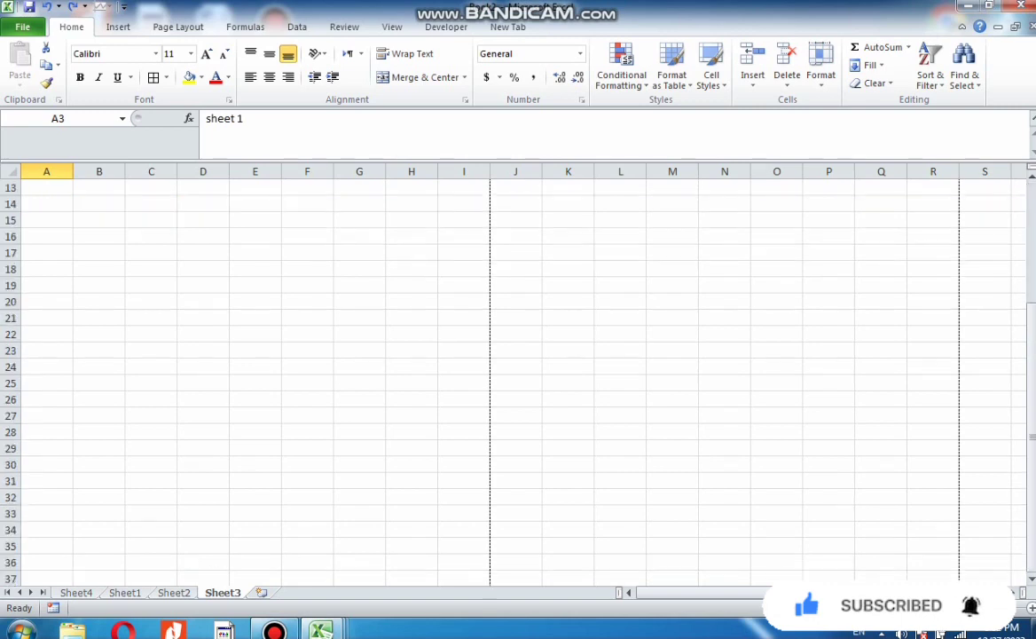
scroll(524, 381, "up", 4)
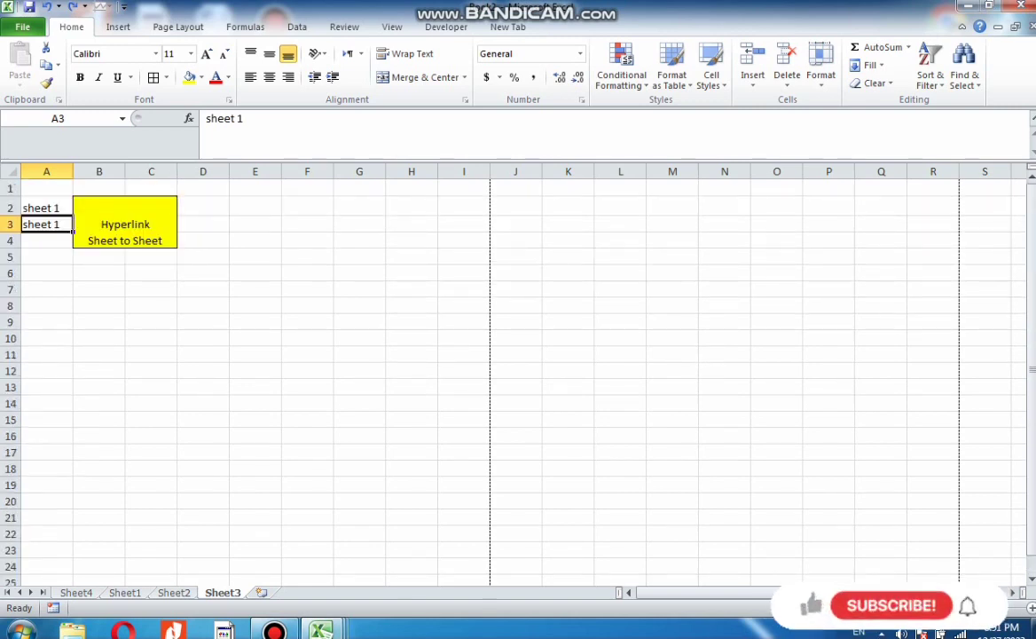
left_click(118, 27)
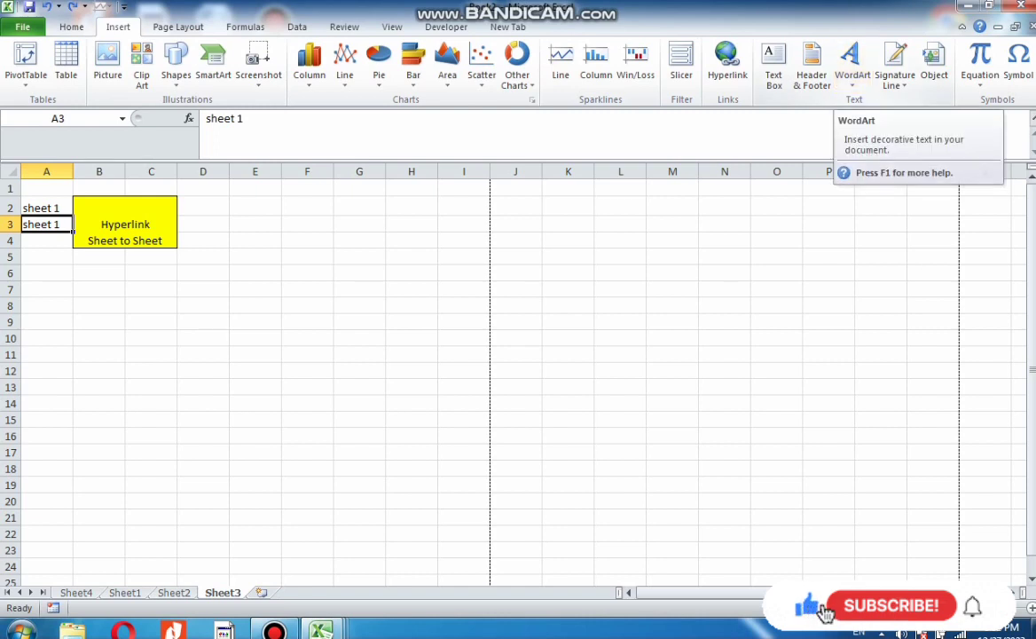
left_click(851, 64)
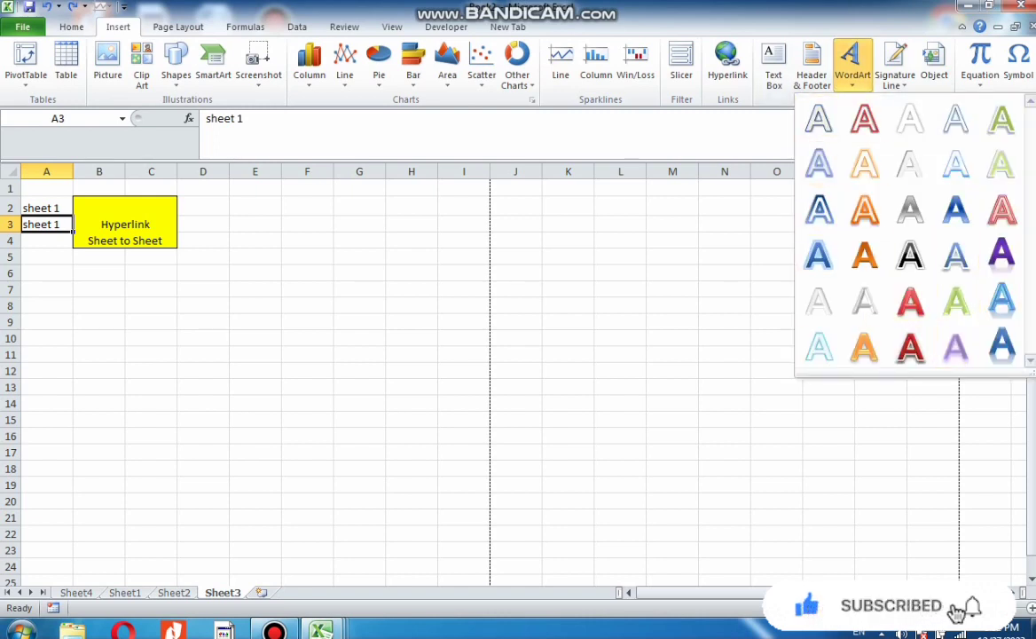
left_click(1002, 345)
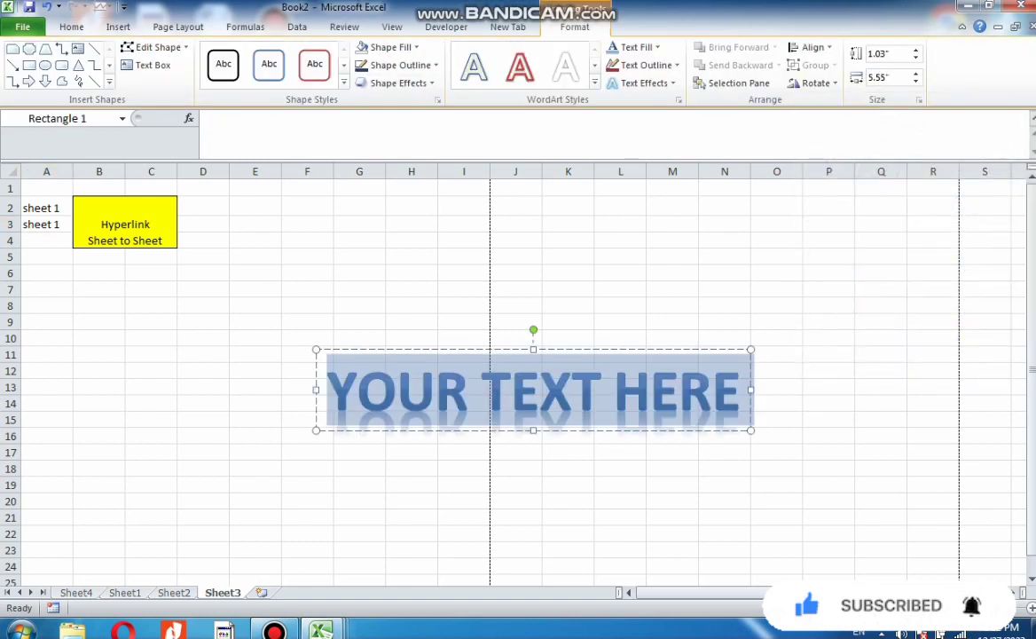
Replace the WordArt placeholder with the text COME TO LEARM
type("COME")
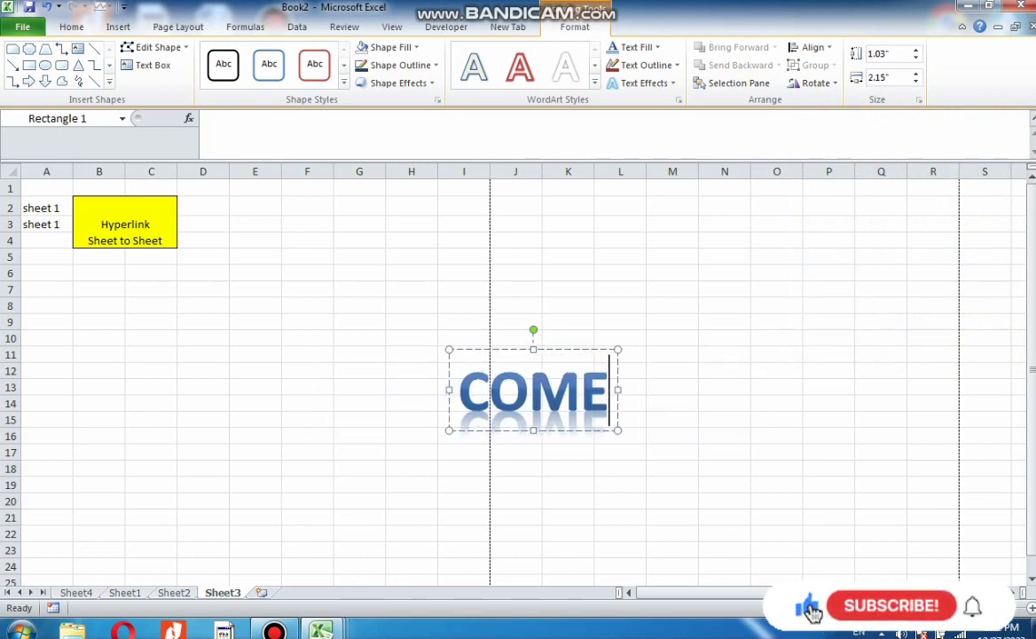
type(" TP")
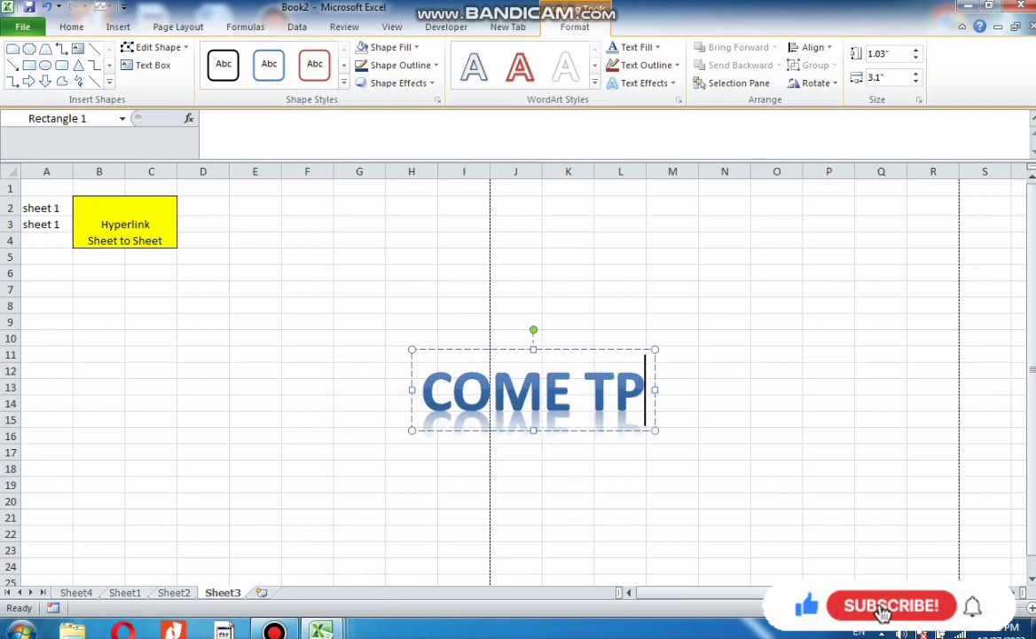
key("BackSpace")
type("O ;")
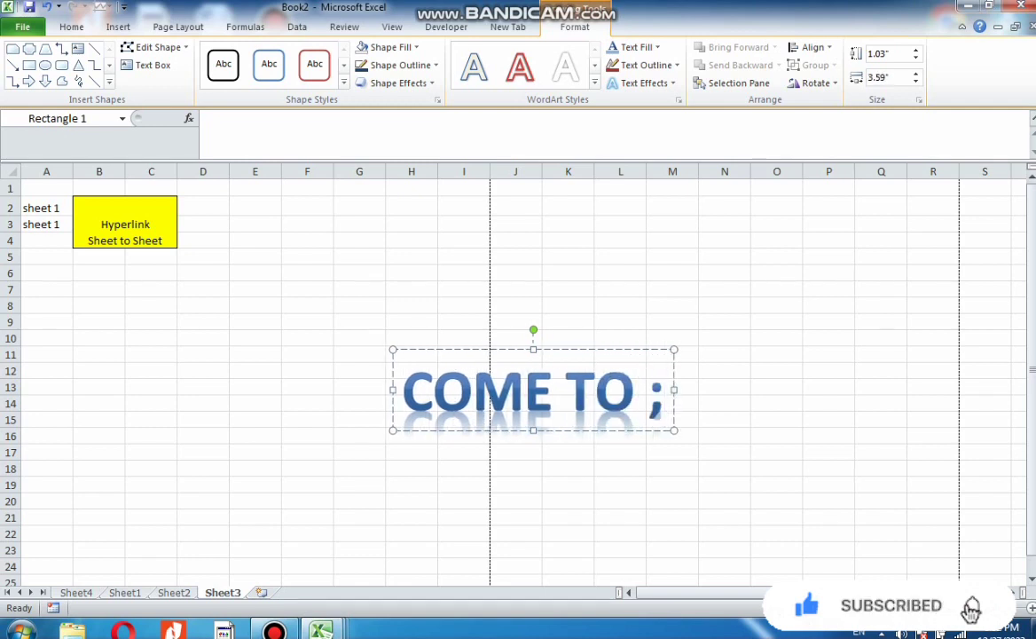
key("BackSpace")
type("LRA")
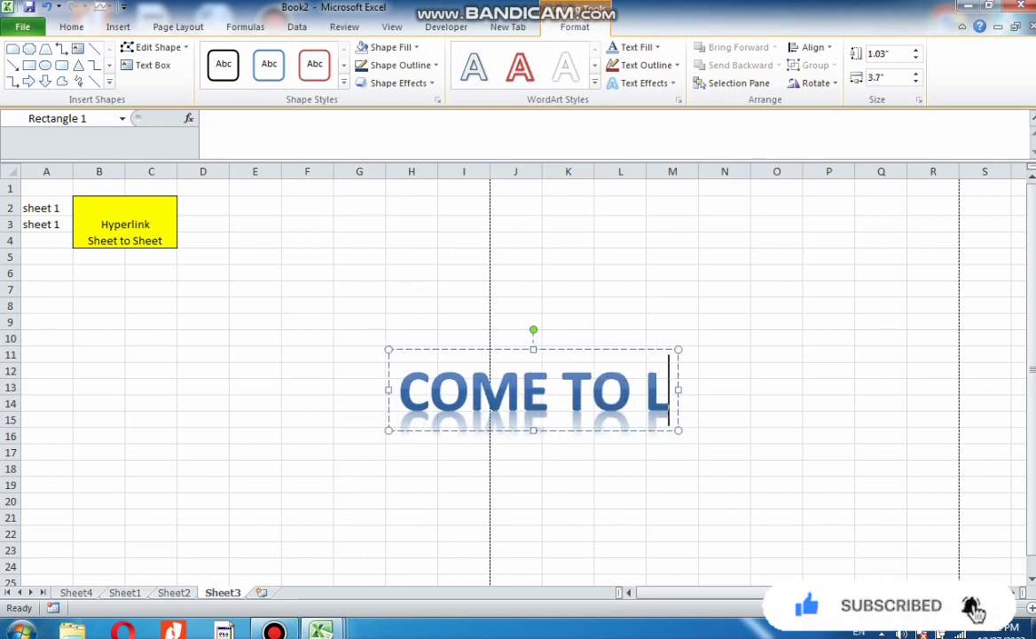
key("BackSpace")
key("BackSpace")
type("EA")
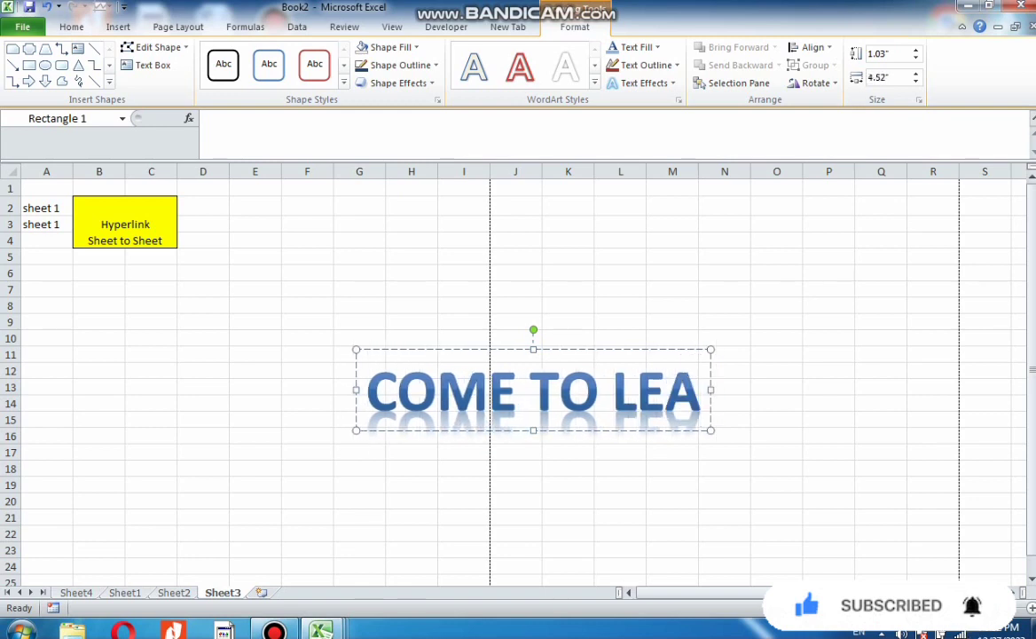
type("RM")
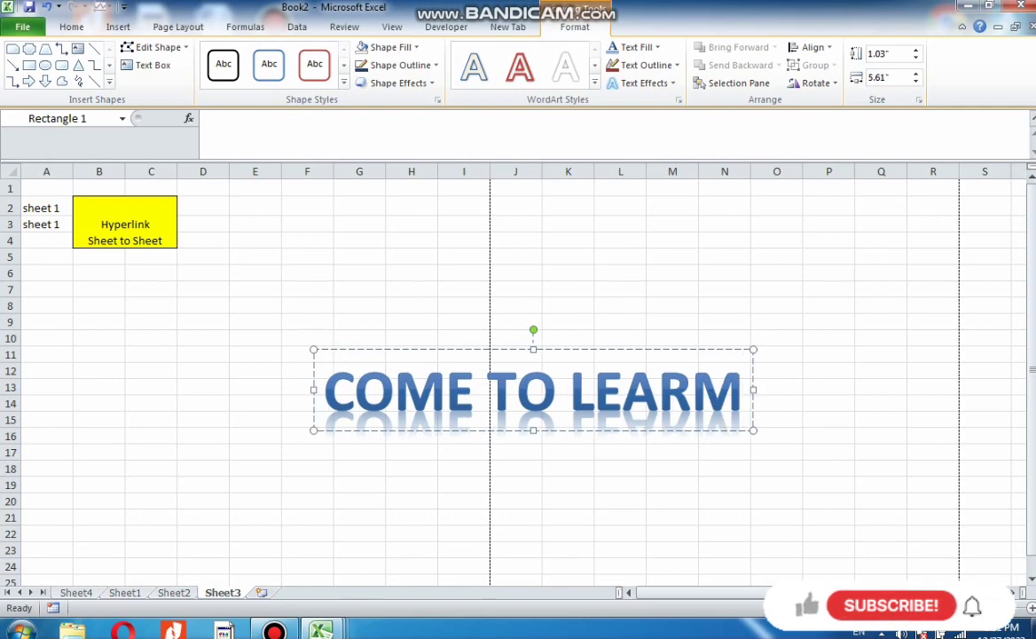
Apply the silver WordArt style to all text in the shape
left_click(567, 486)
left_click(516, 391)
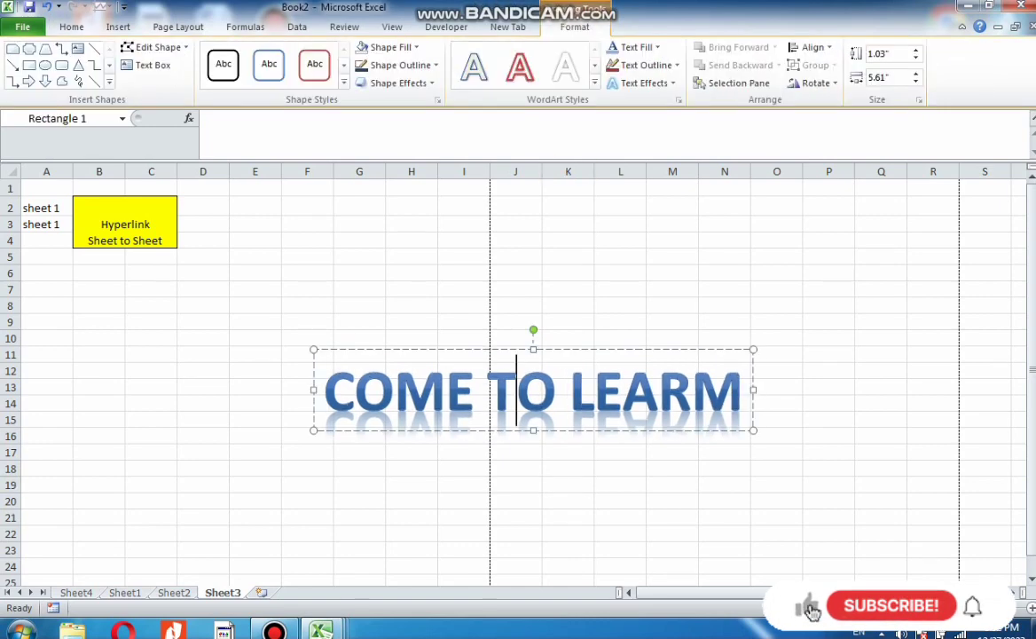
left_click(595, 83)
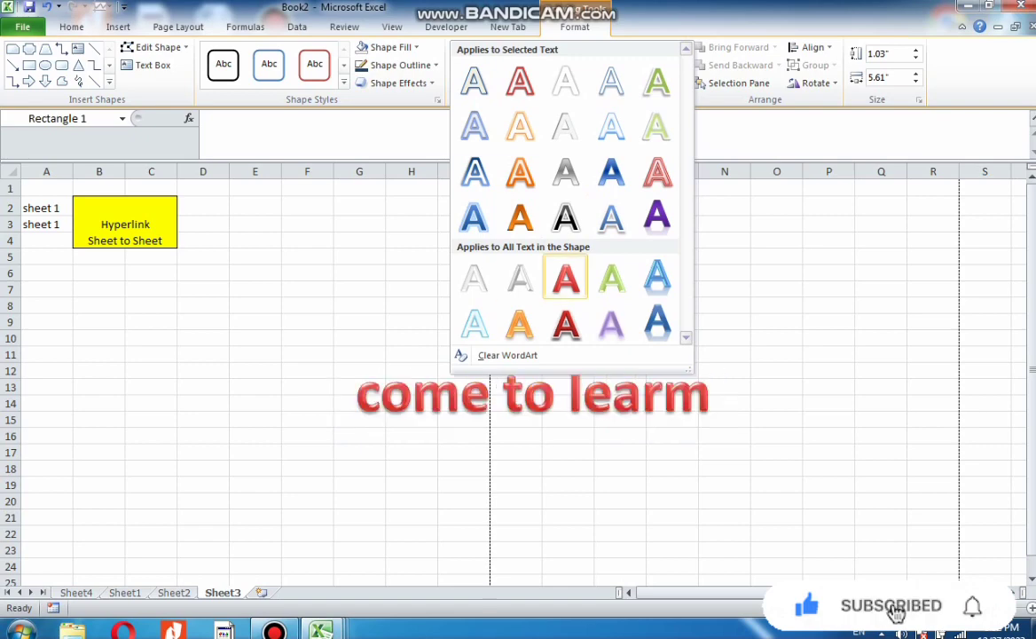
left_click(519, 276)
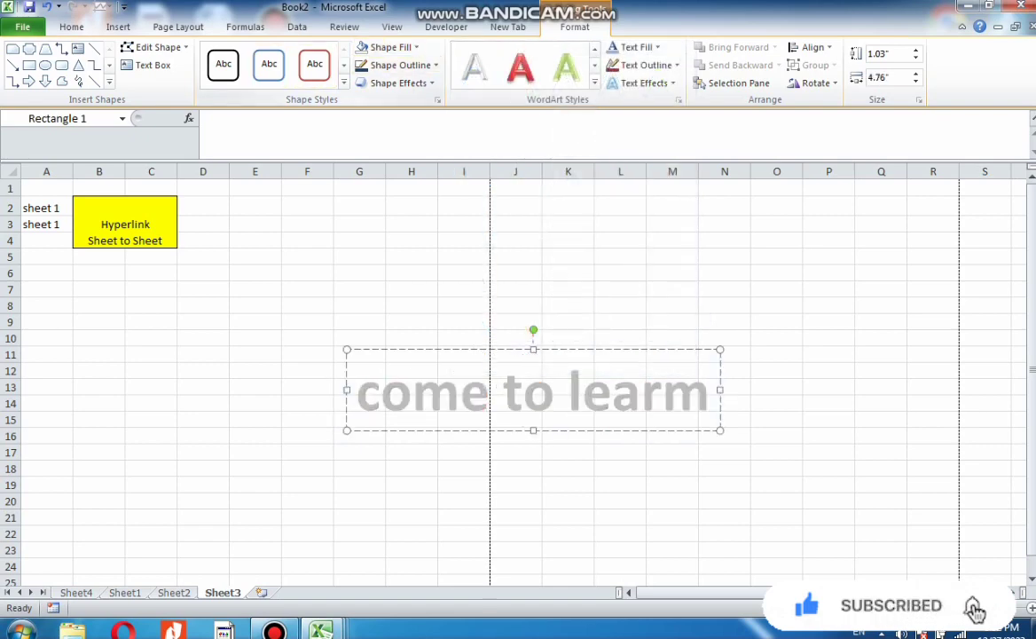
left_click(391, 47)
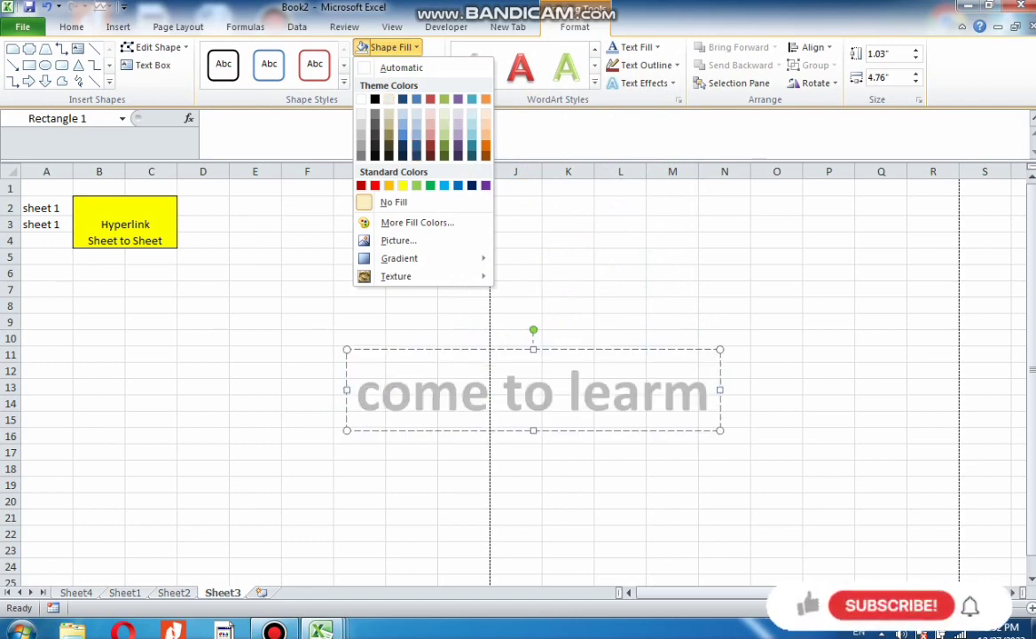
key("Escape")
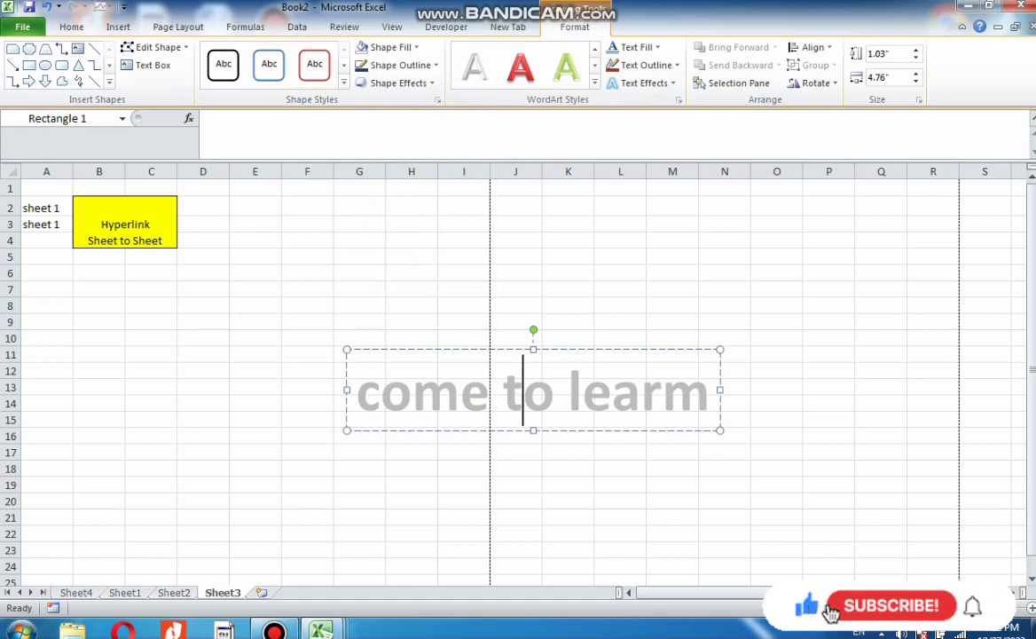
Retype the WordArt text starting with COME TO, then undo the typing
left_click(119, 27)
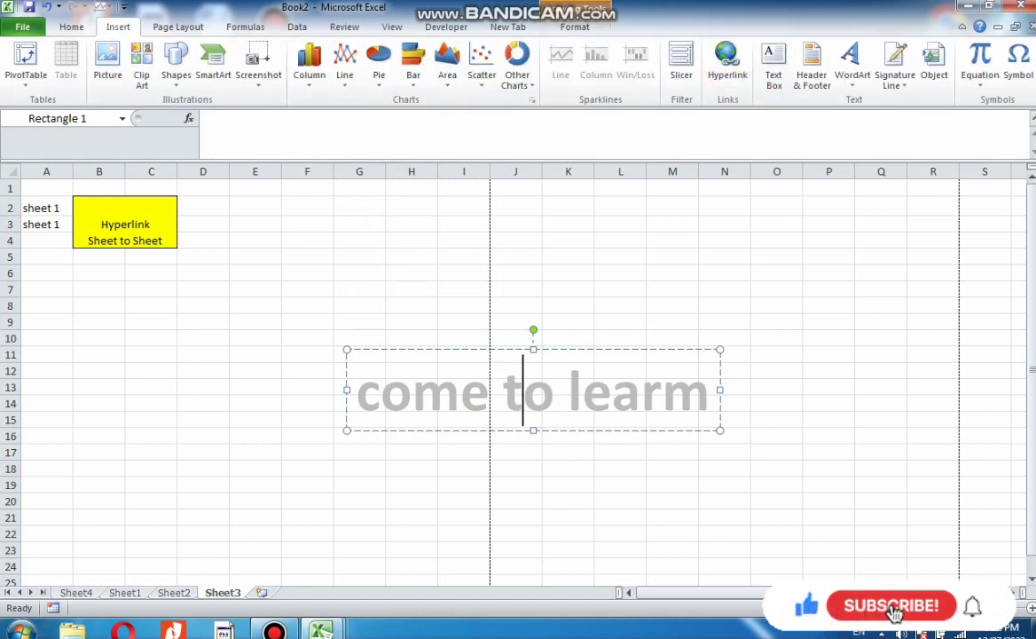
type("COME TO LRA")
key("BackSpace")
key("BackSpace")
key("BackSpace")
key("BackSpace")
key("BackSpace")
key("BackSpace")
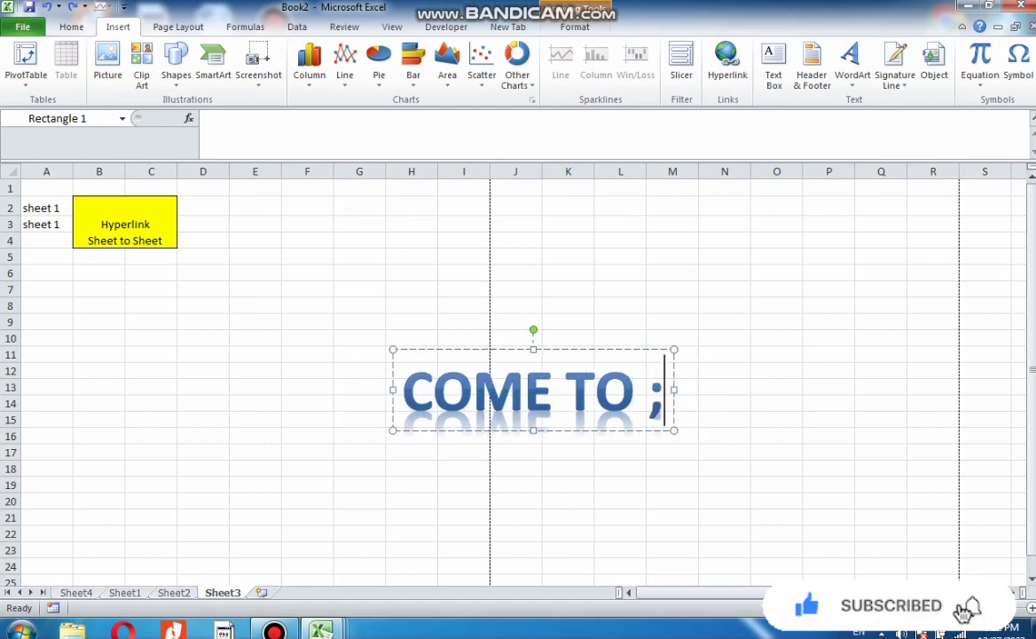
key("ctrl+z")
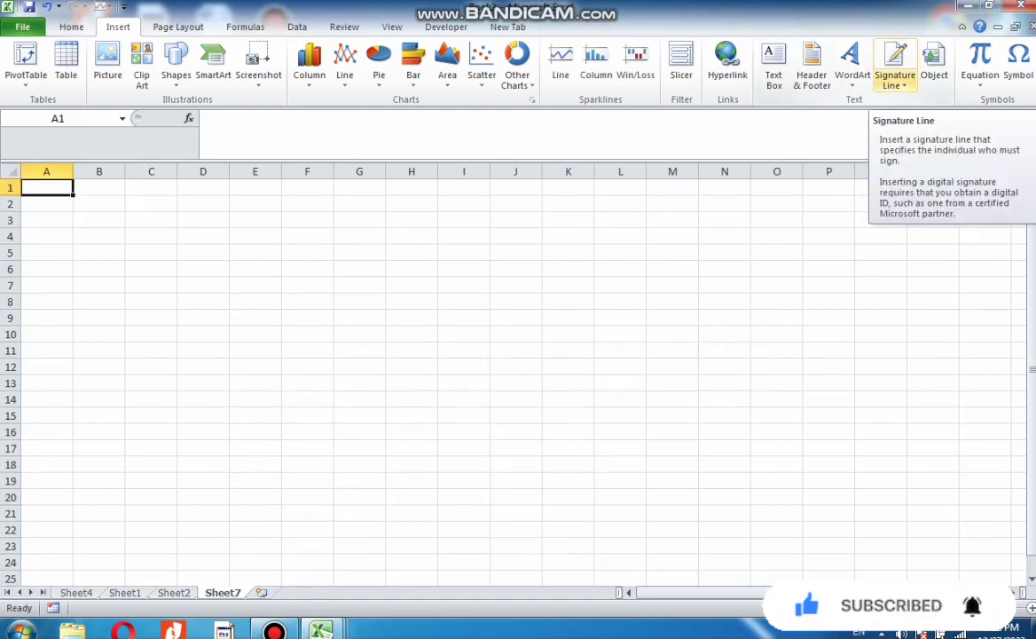
Insert a Microsoft Office signature line on Sheet7 with the suggested signer's name filled in
left_click(896, 84)
left_click(949, 102)
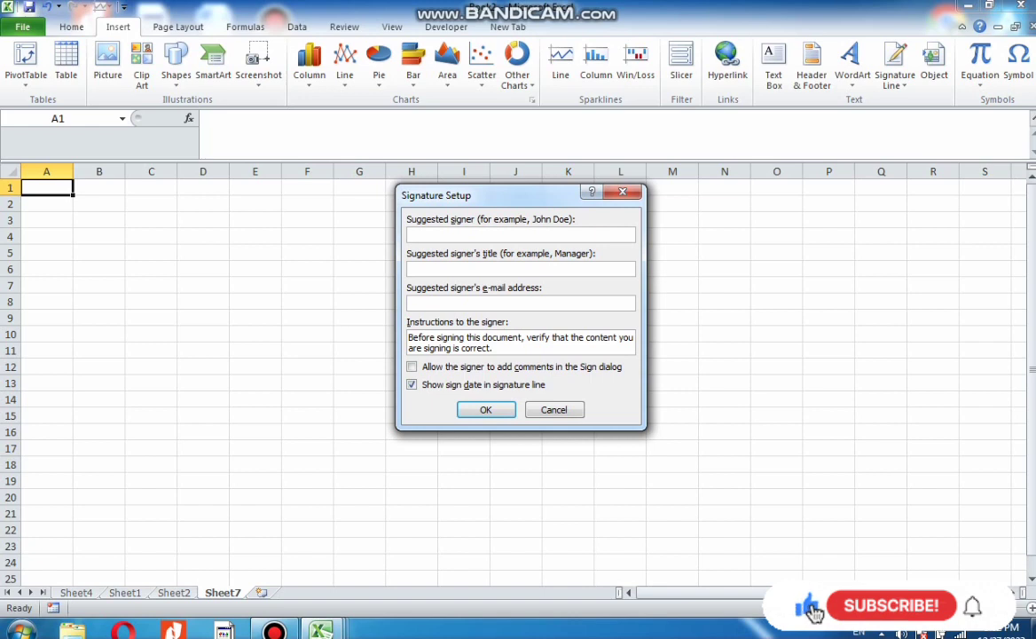
type("idre")
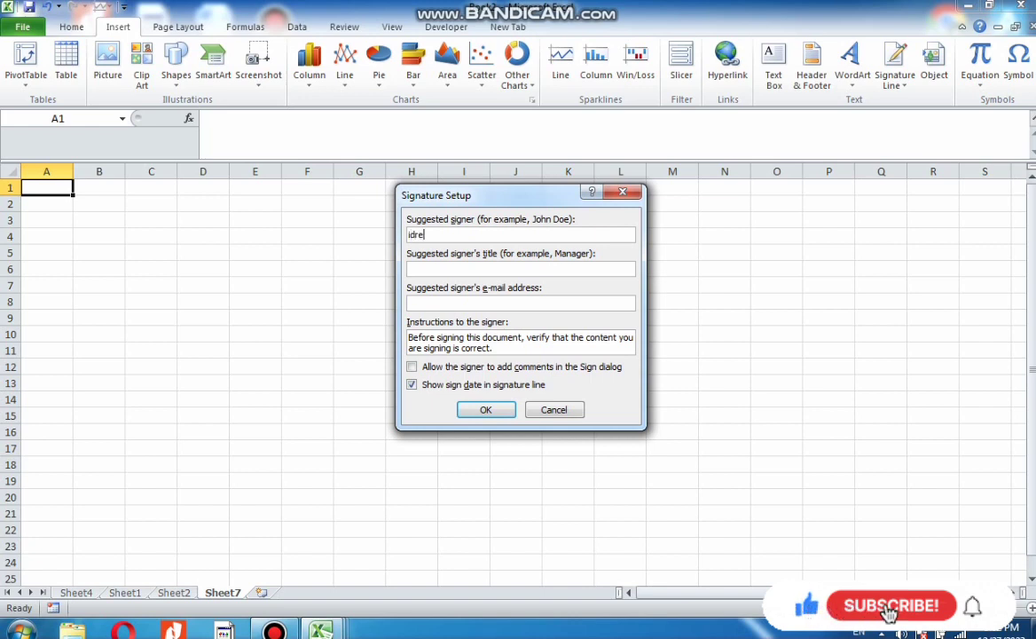
type("es")
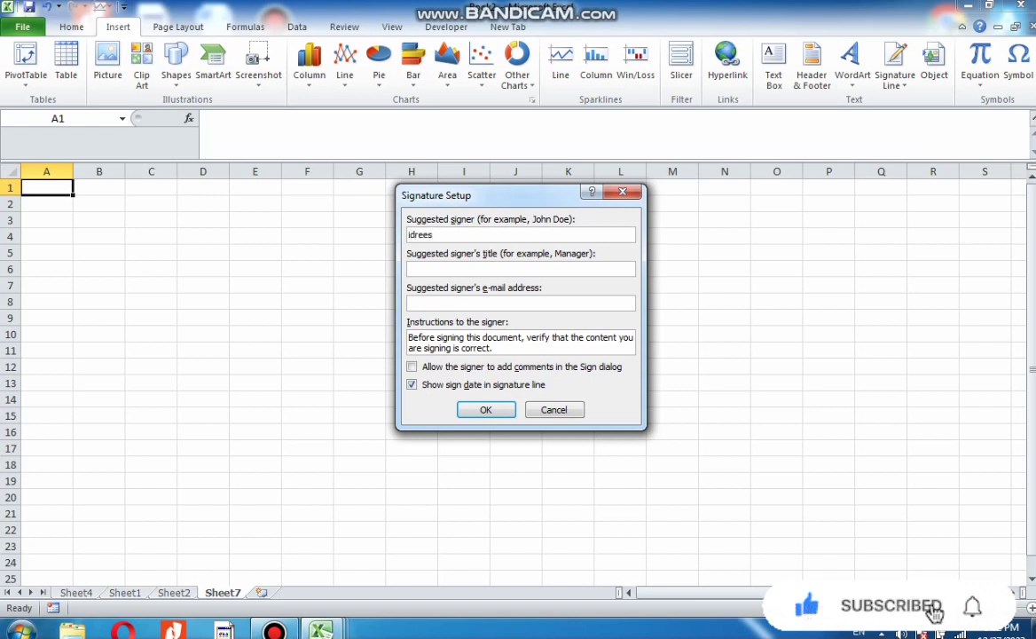
key("Return")
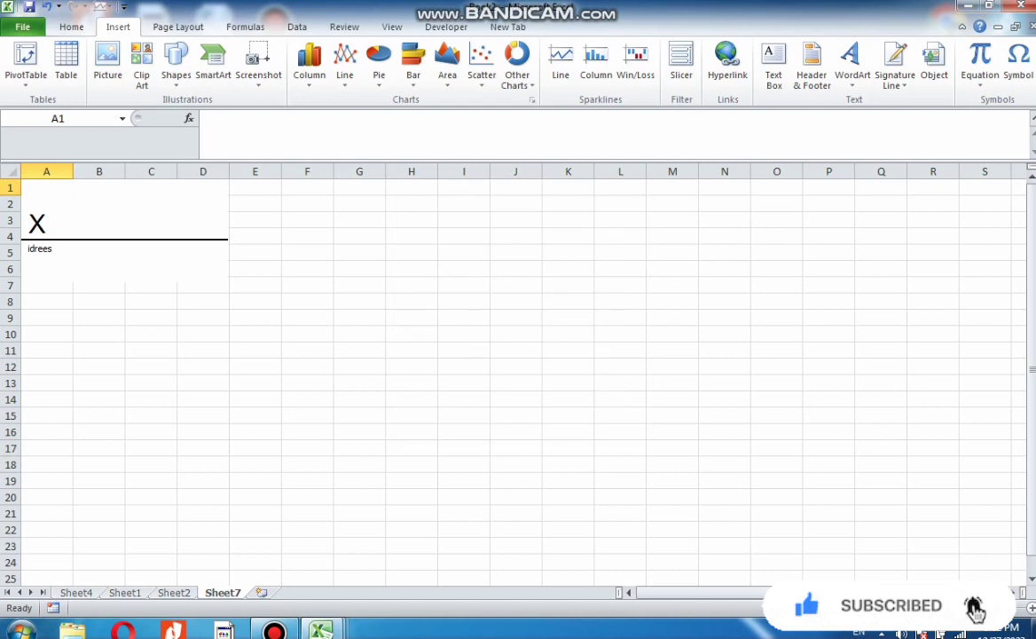
Move the signature line to about cells B5 to F11, cancelling the digital ID prompt for signing
left_click_drag(125, 231, 216, 300)
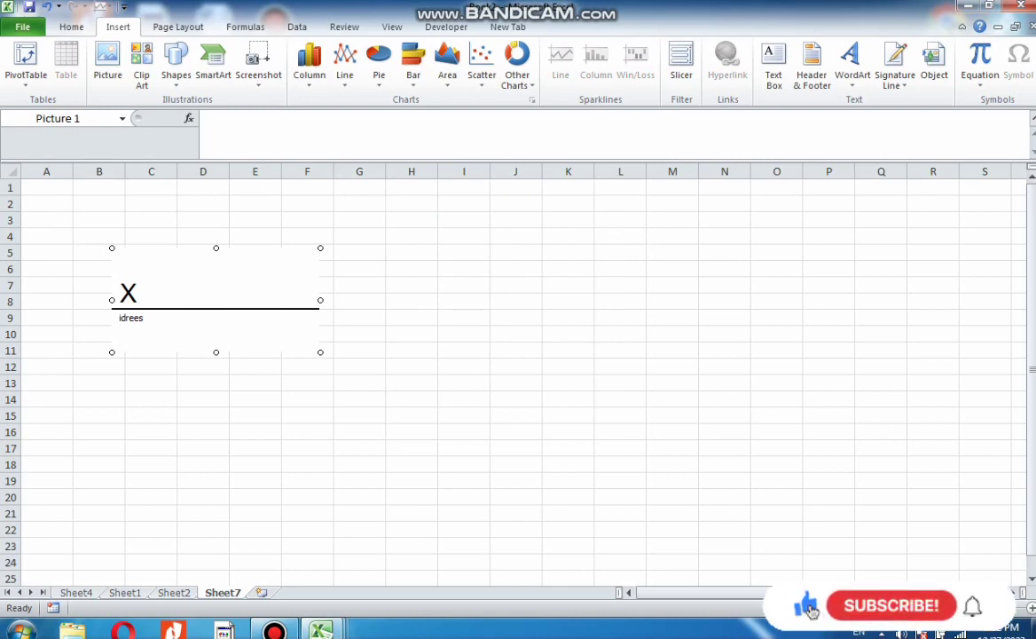
double_click(216, 300)
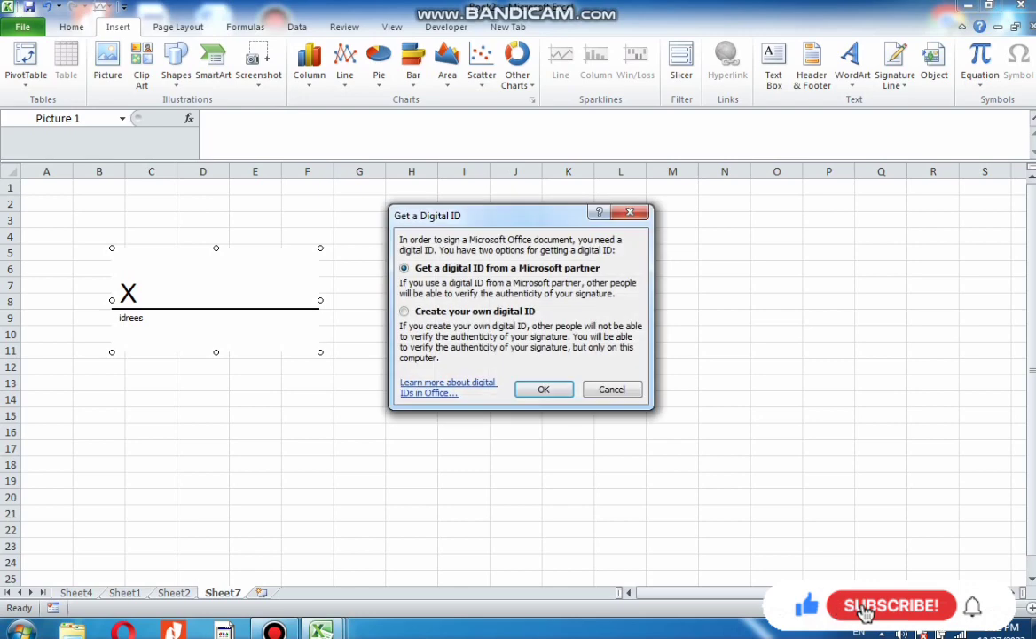
left_click(613, 390)
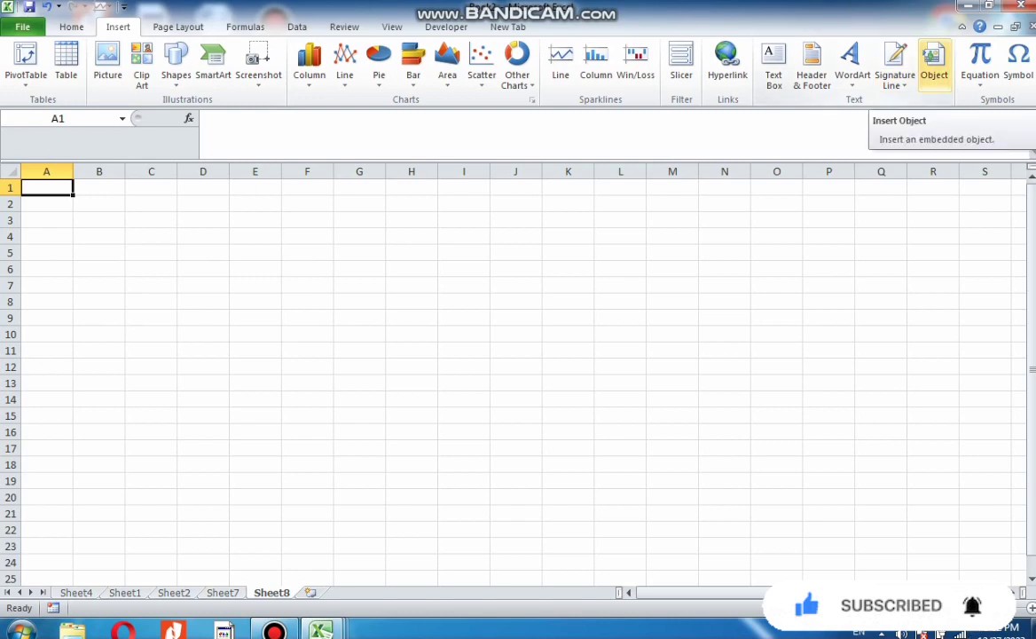
Embed a new WordPad Document object in Sheet8
left_click(934, 66)
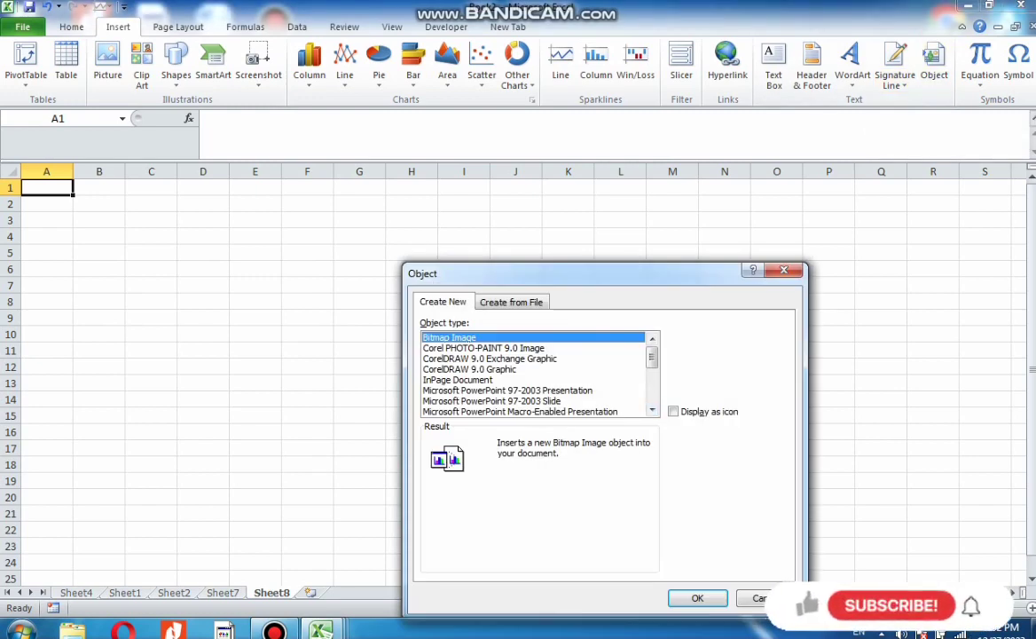
scroll(532, 374, "down", 5)
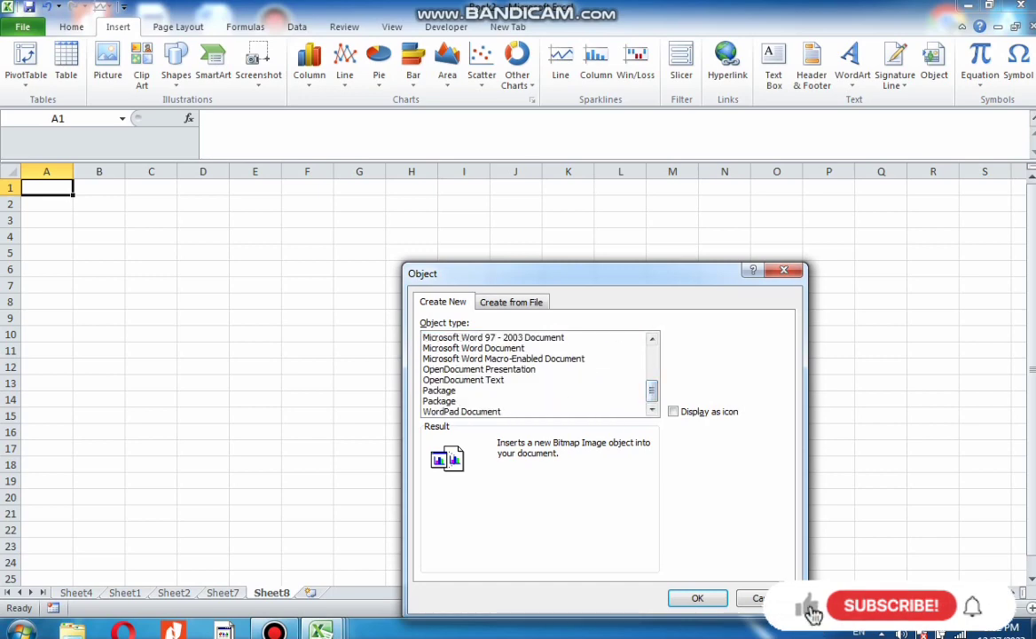
left_click(461, 411)
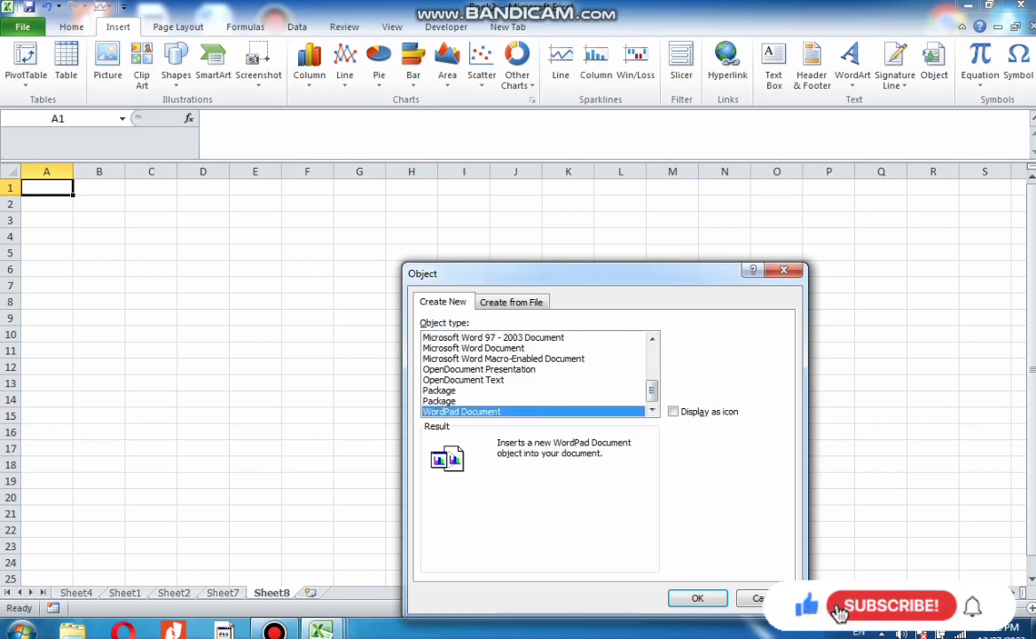
key("Return")
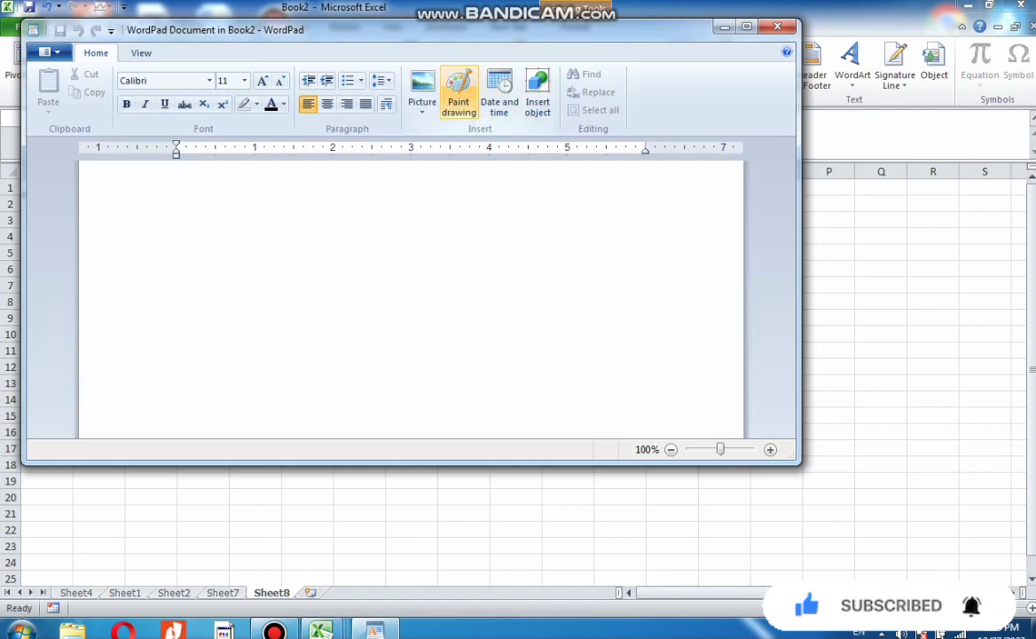
Insert the Desert sample picture into the embedded WordPad document
left_click(422, 93)
left_click(448, 130)
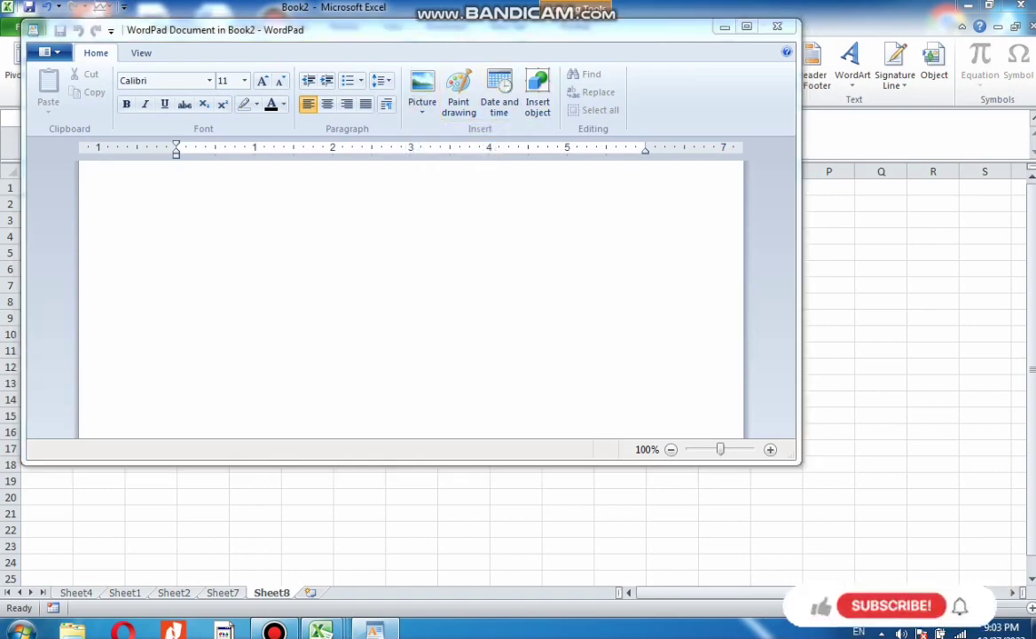
double_click(308, 190)
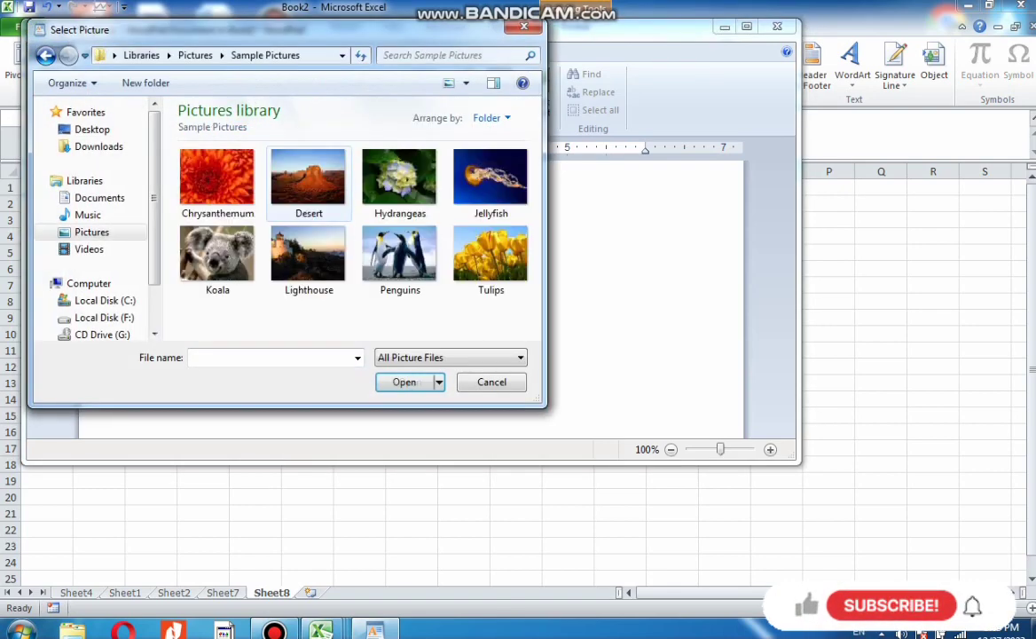
double_click(305, 190)
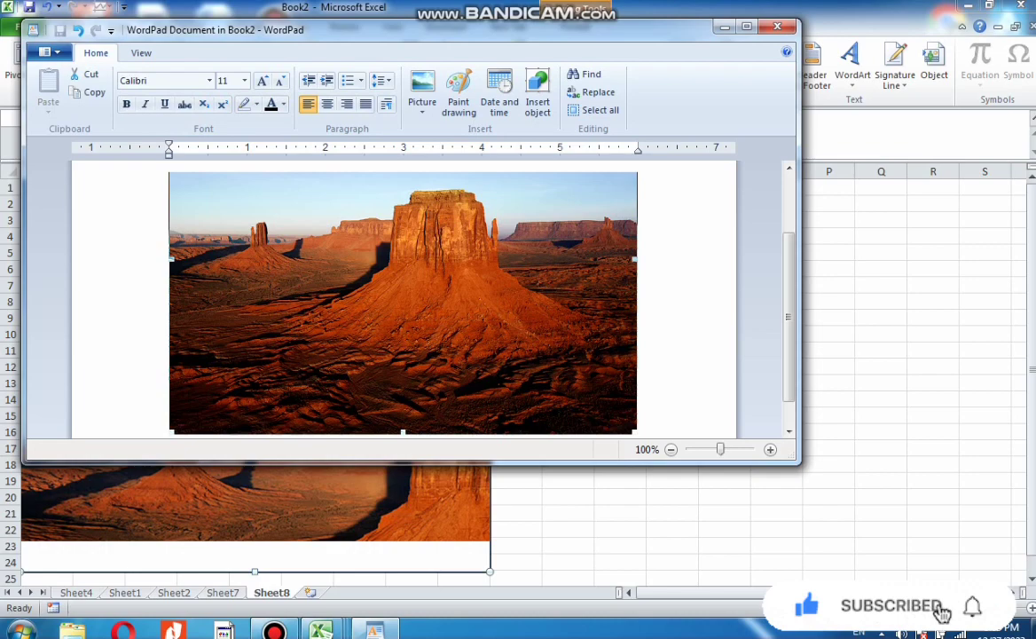
right_click(676, 313)
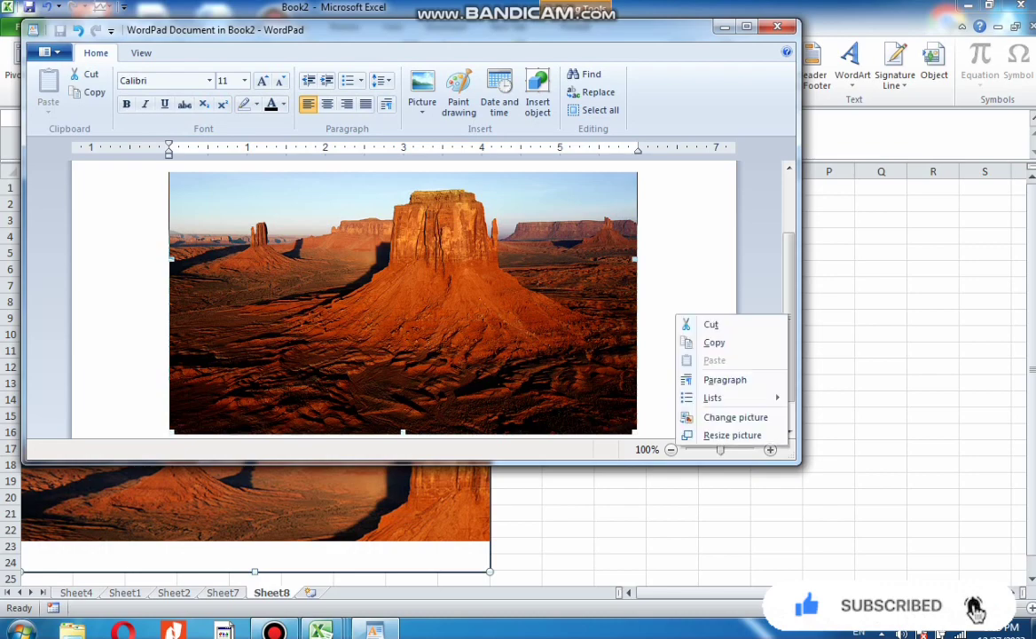
left_click(674, 306)
left_click(674, 306)
scroll(403, 305, "down", 2)
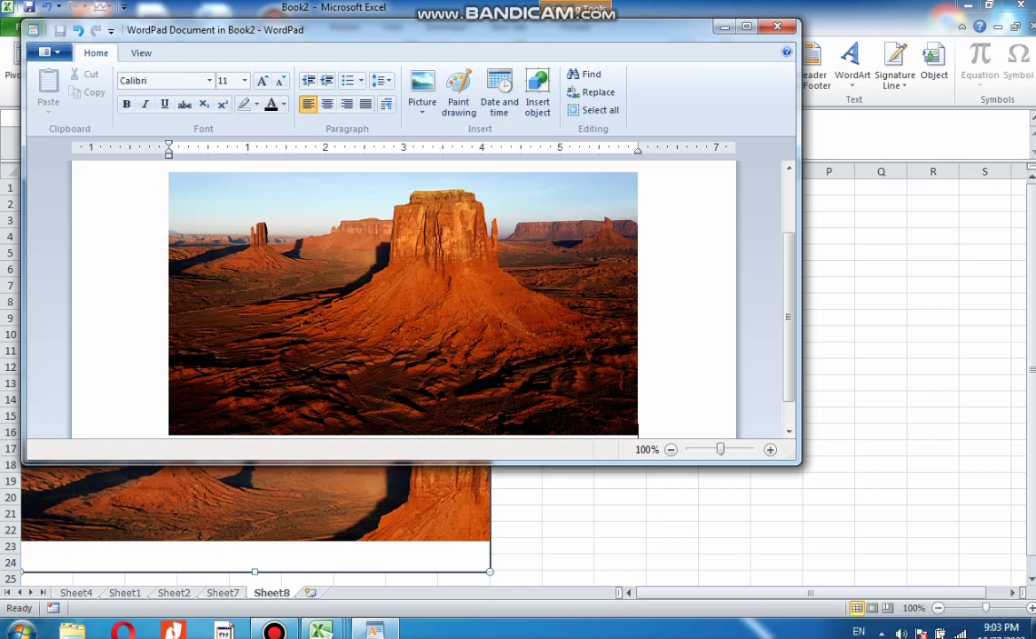
Type xzdfsdgfsdfsdfsdf below the picture in the embedded WordPad document, make it bold and underlined, and close WordPad
type("xzdfsdgfsdfsdfsdf")
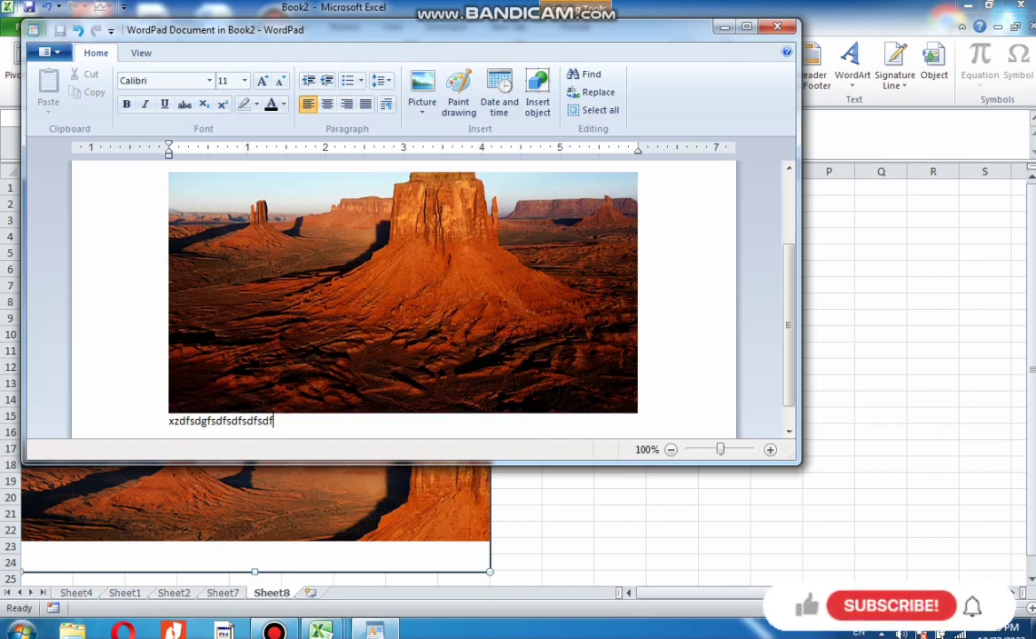
key("shift+Up")
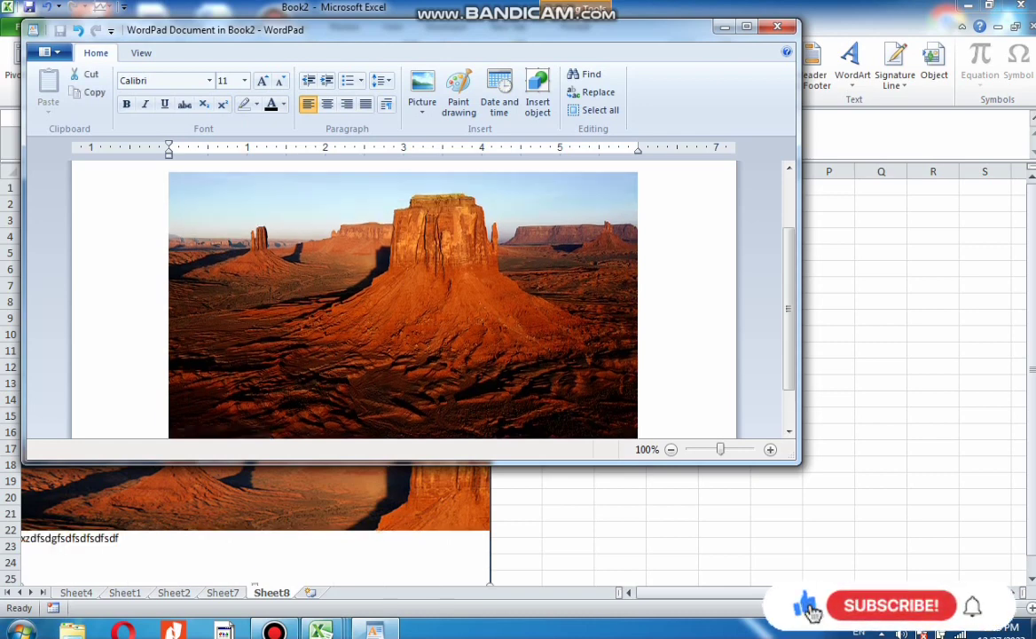
scroll(404, 302, "down", 1)
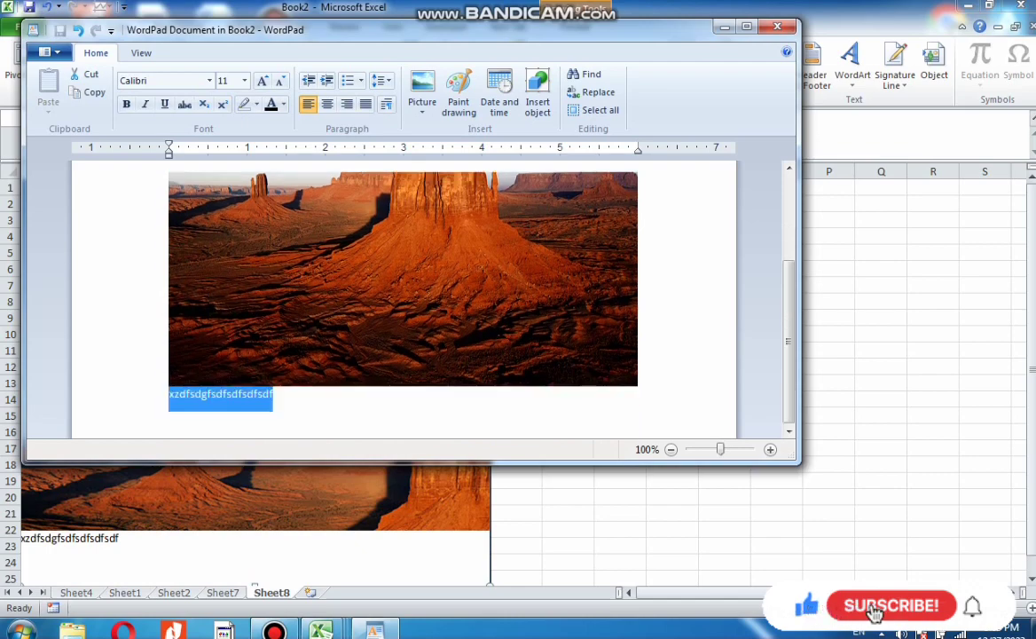
key("ctrl+b")
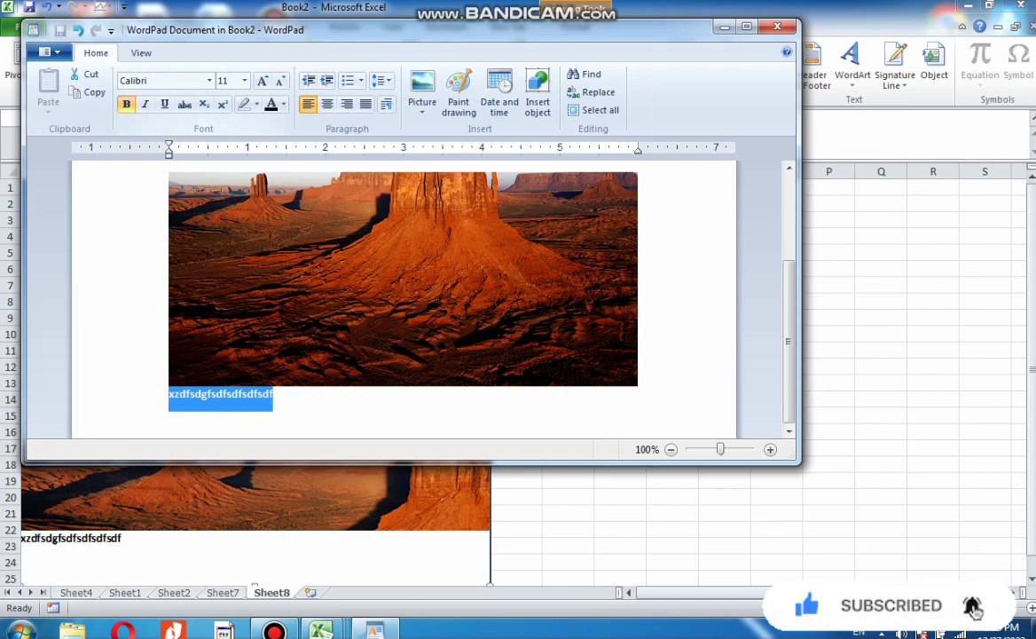
left_click(164, 104)
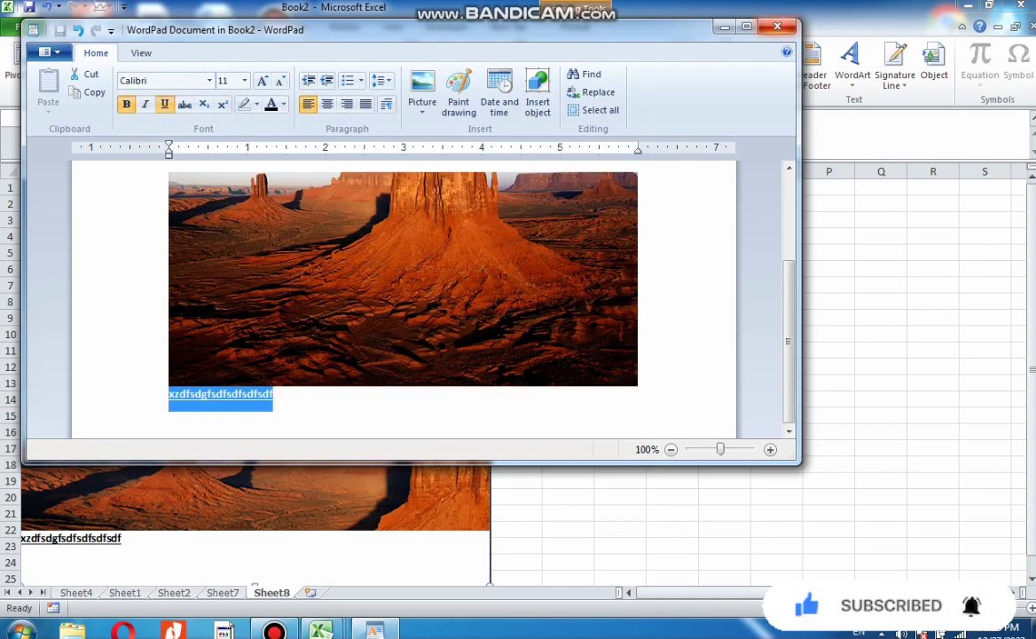
left_click(778, 27)
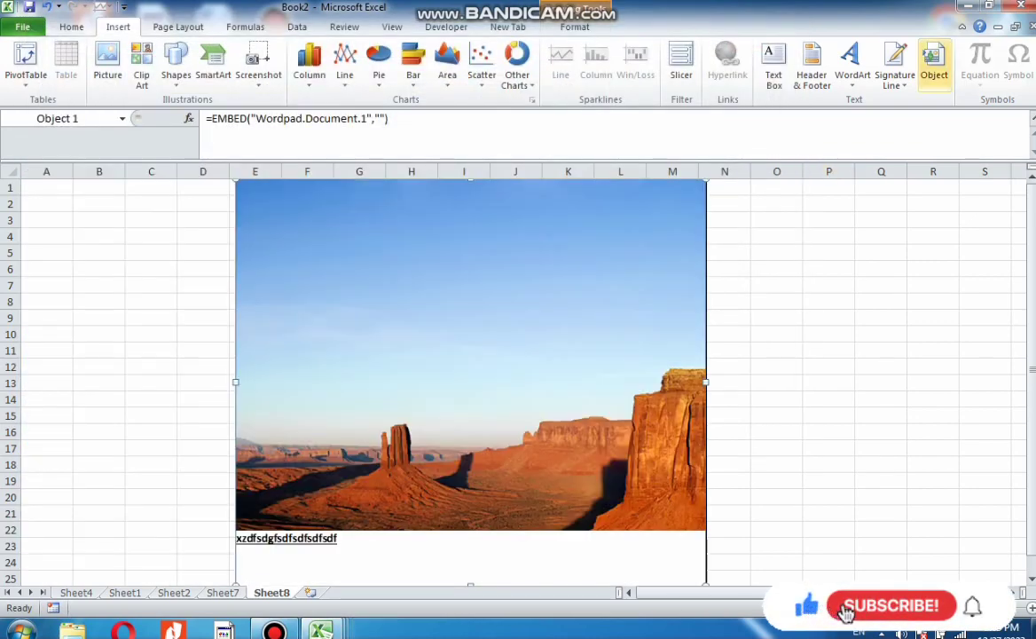
Add a new sheet, insert the Binomial Theorem equation, and widen its box across about cells I12 to M15
left_click(310, 592)
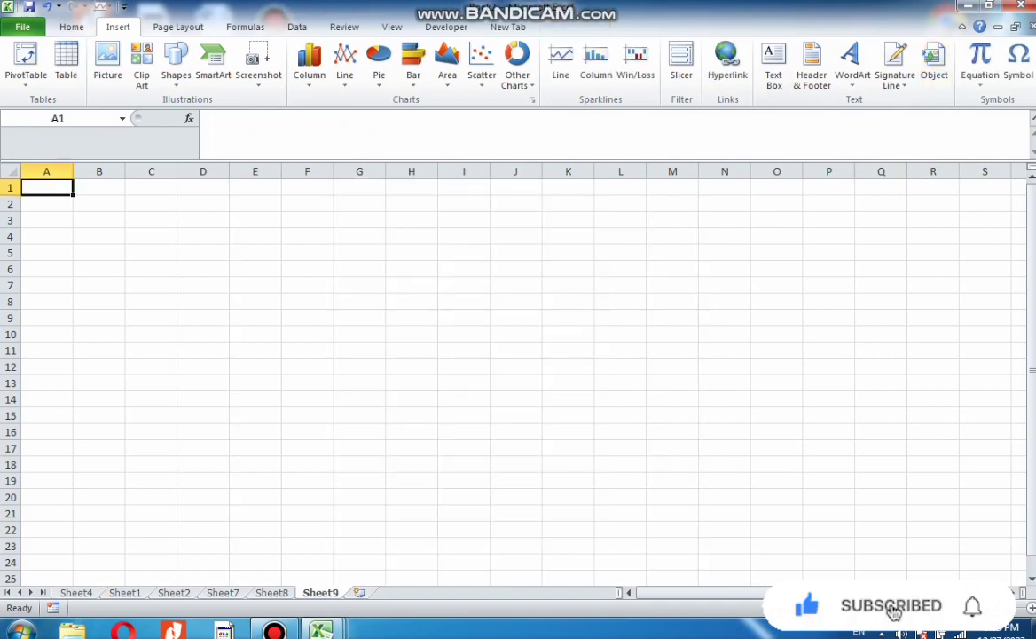
left_click(980, 84)
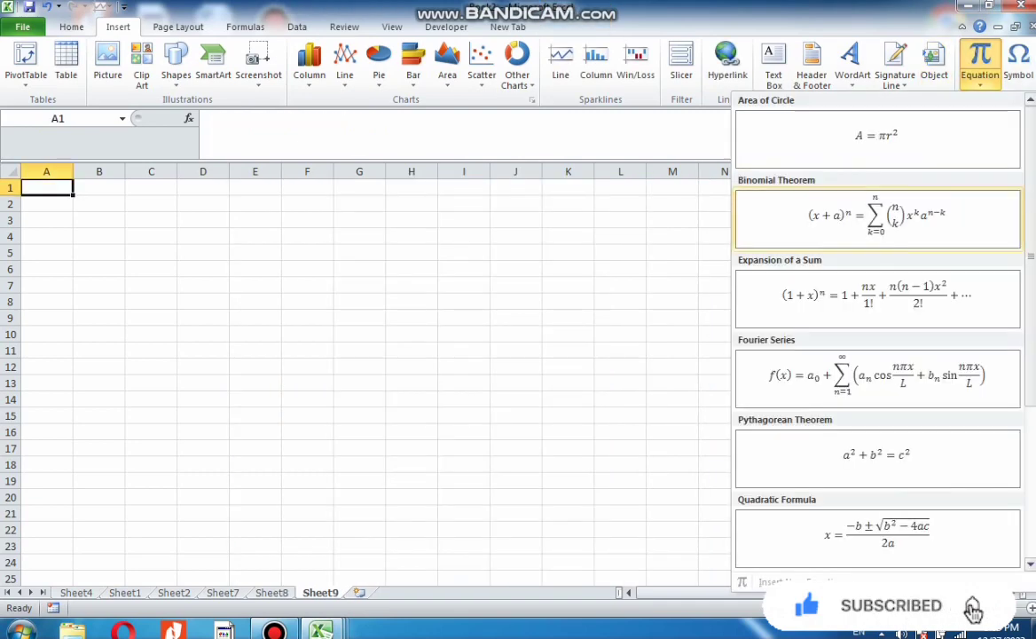
left_click(878, 217)
left_click_drag(307, 269, 621, 366)
left_click(568, 514)
left_click(522, 376)
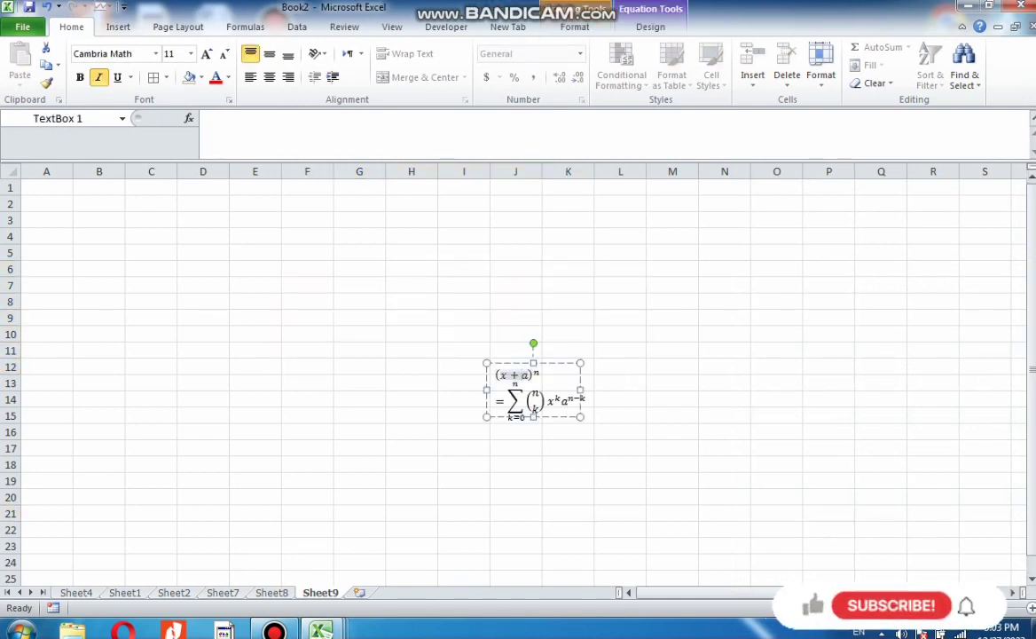
left_click_drag(581, 417, 730, 447)
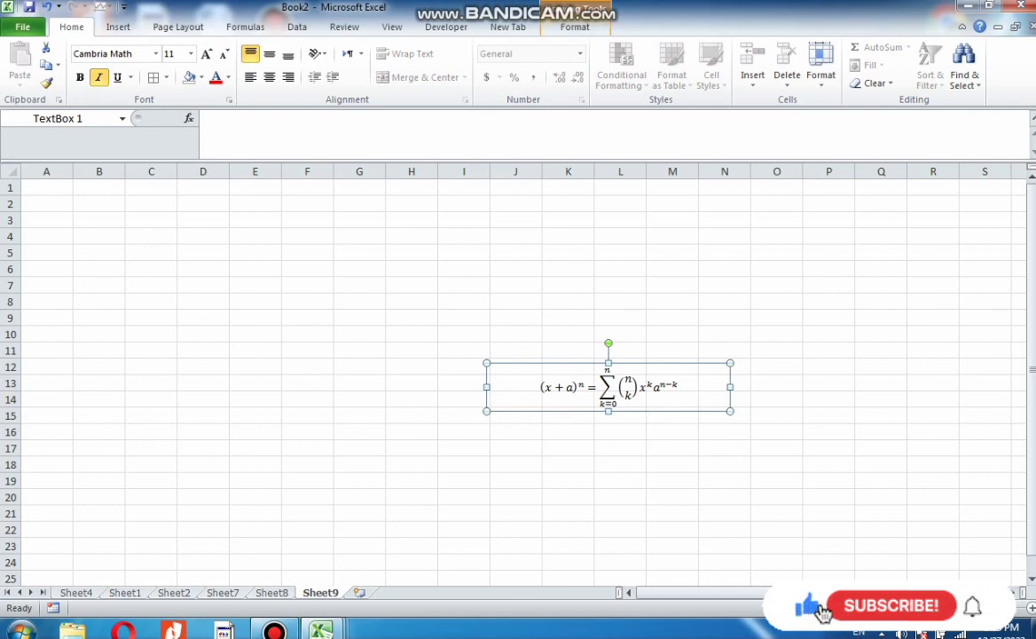
Open the equation's design tools and set the binomial equation to Professional display
left_click(575, 27)
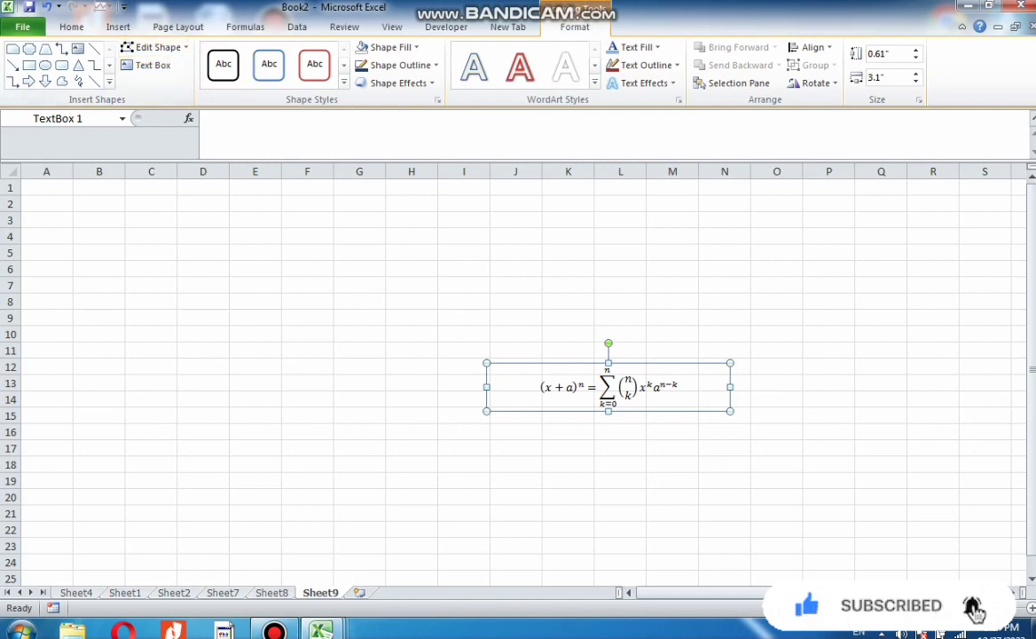
left_click(640, 388)
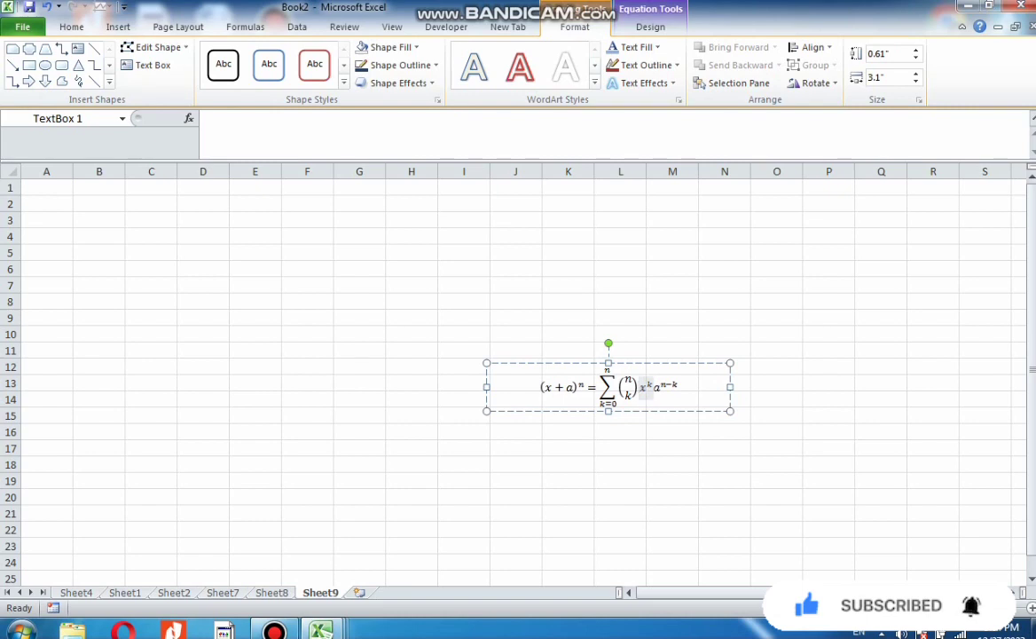
left_click(650, 26)
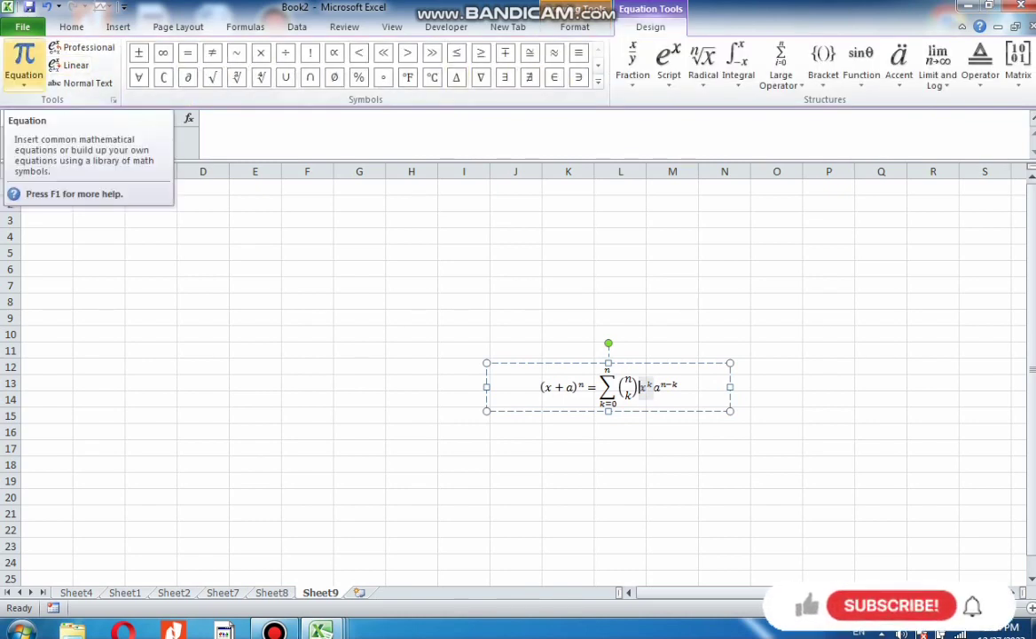
left_click(24, 79)
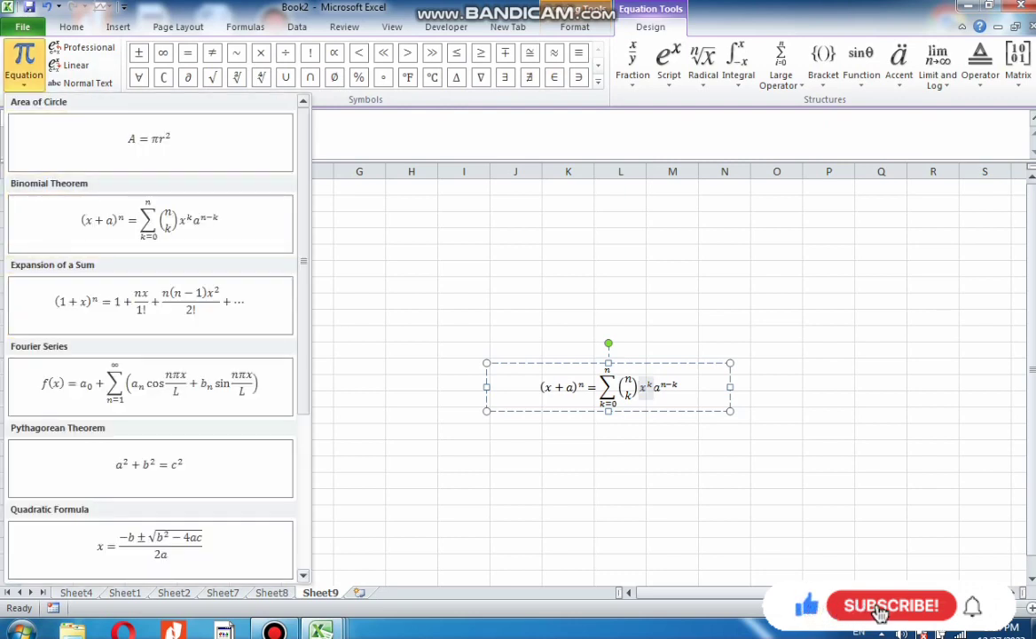
left_click(84, 48)
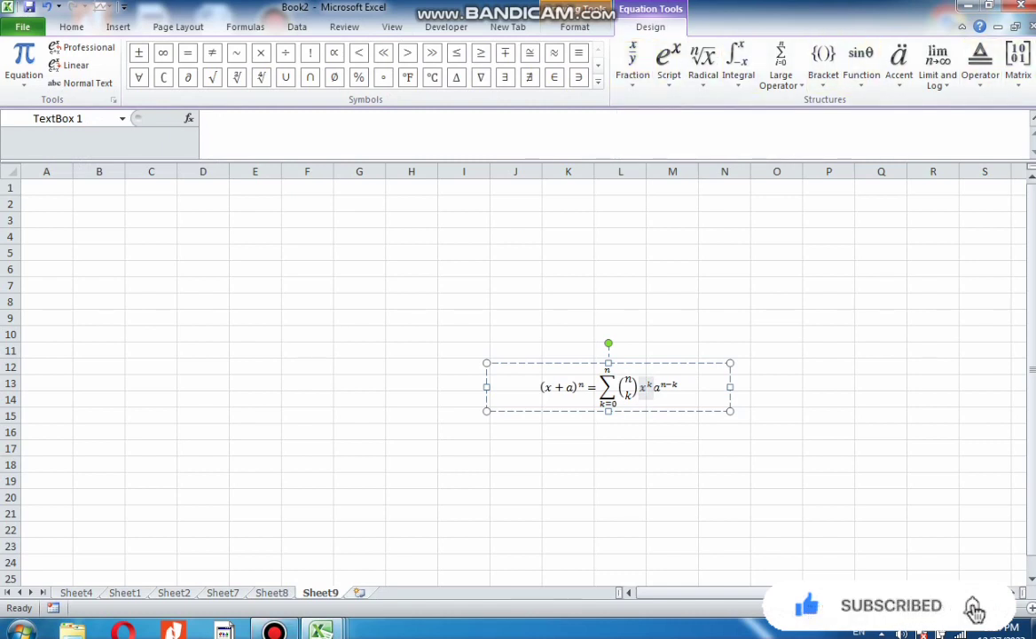
Add another new sheet and insert the Peso Sign currency symbol into cell A1
key("shift+F11")
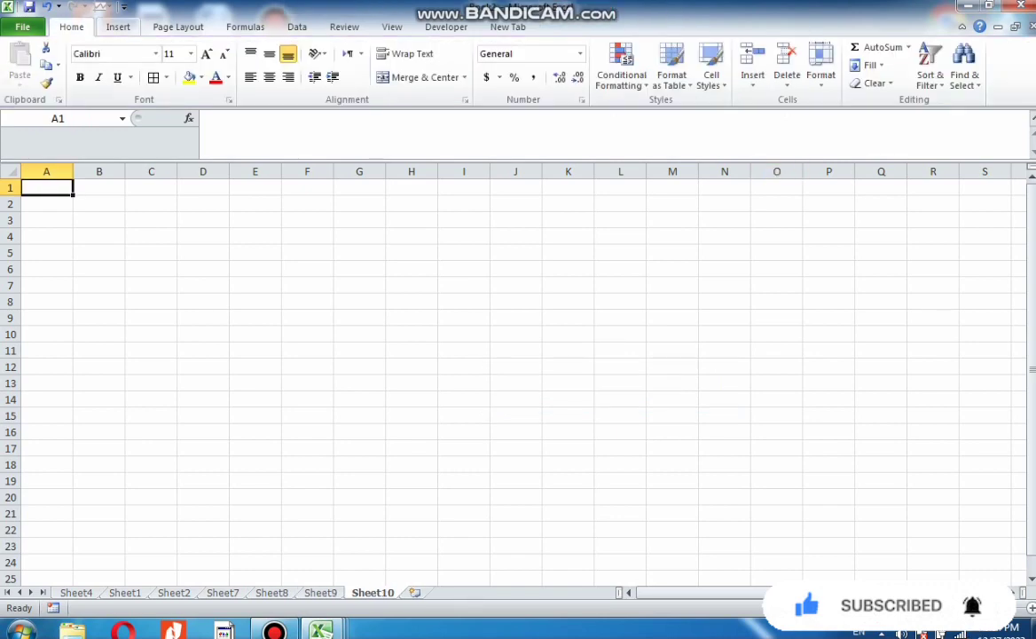
left_click(118, 27)
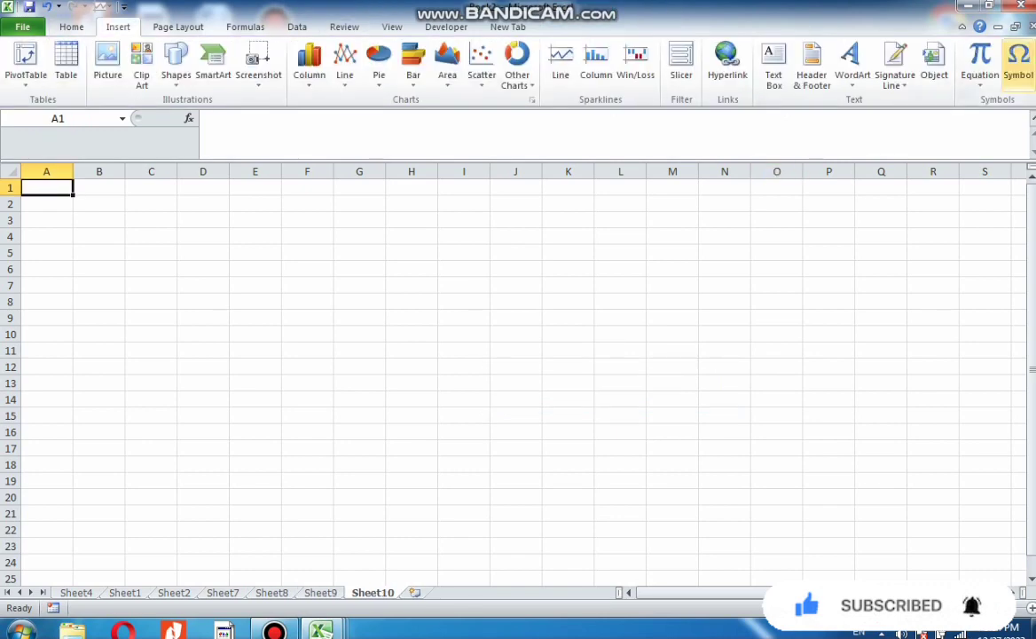
left_click(1019, 63)
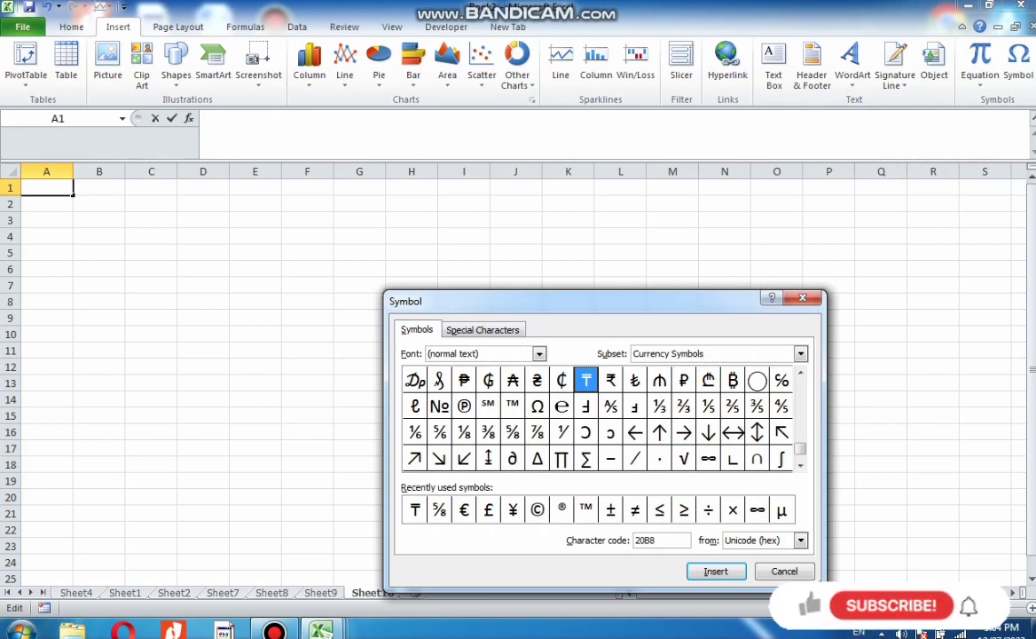
left_click(464, 380)
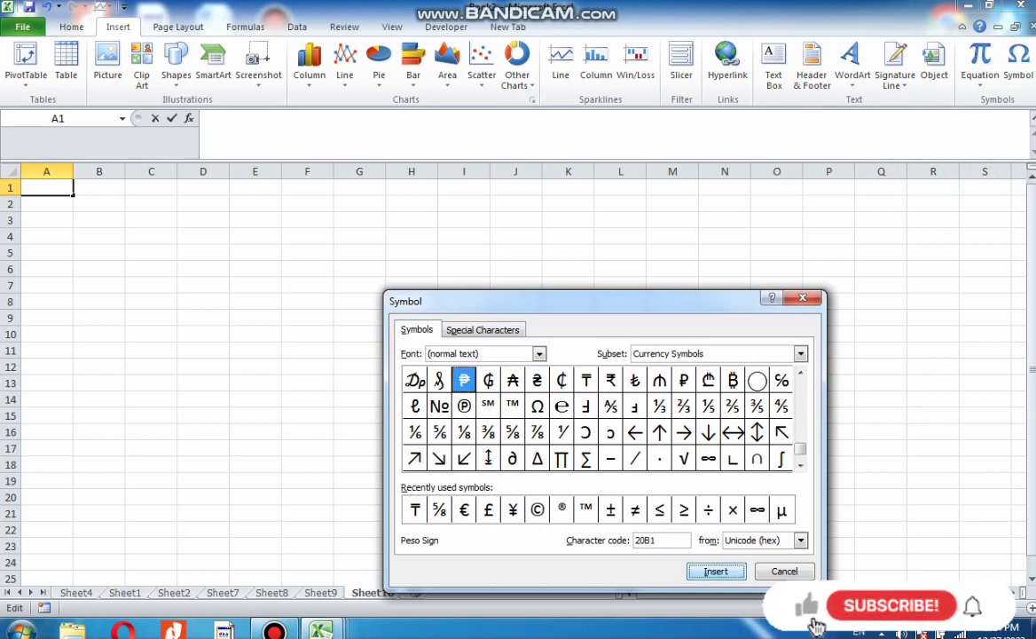
left_click(717, 571)
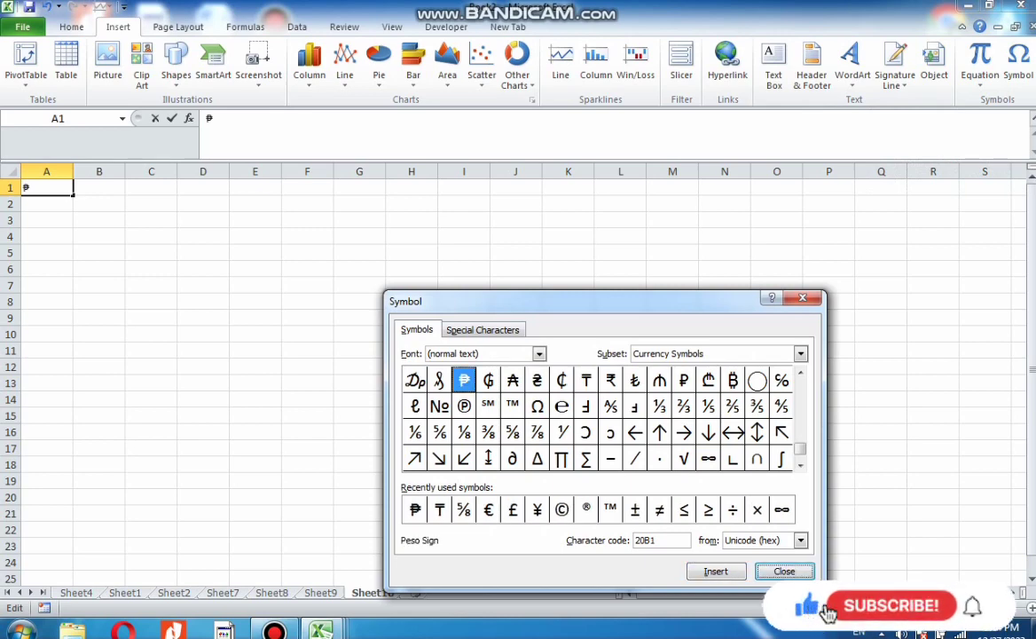
Insert the Austral Sign and the Downwards Arrow symbols after it in cell A1
left_click(513, 379)
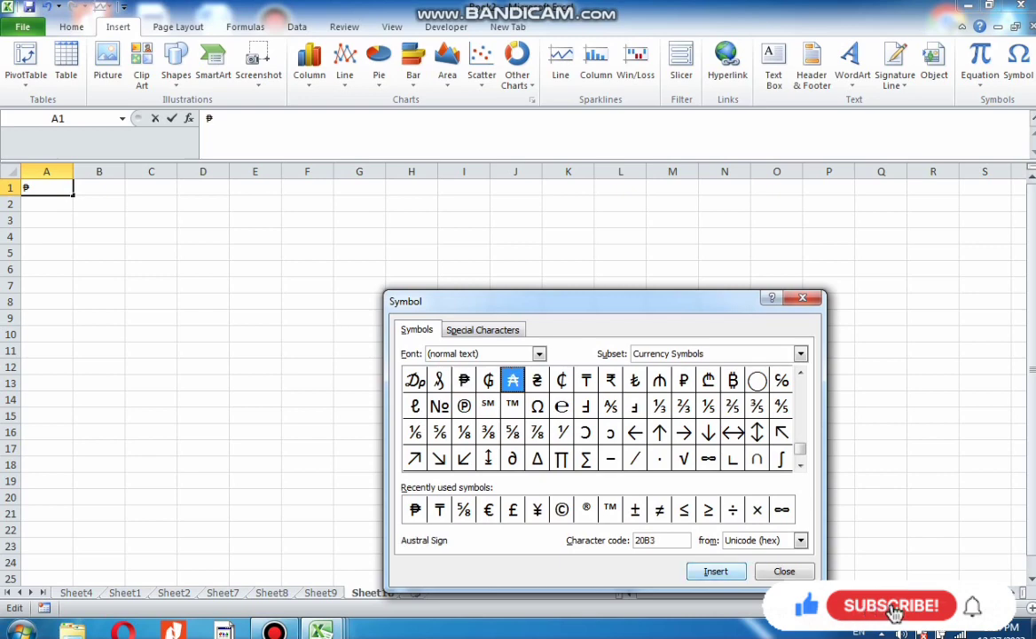
key("Return")
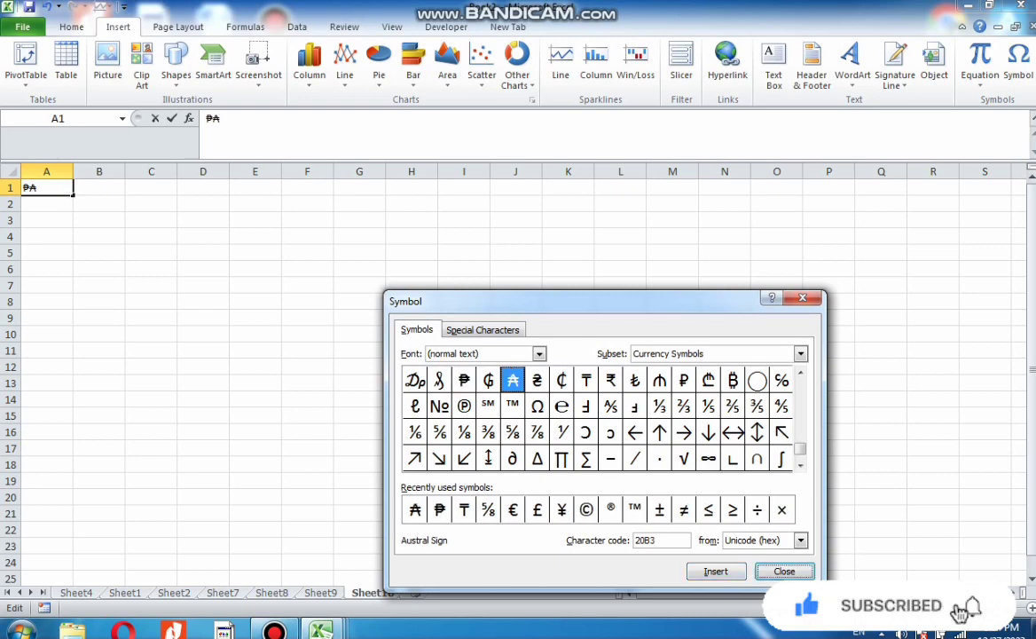
left_click(709, 432)
left_click(717, 572)
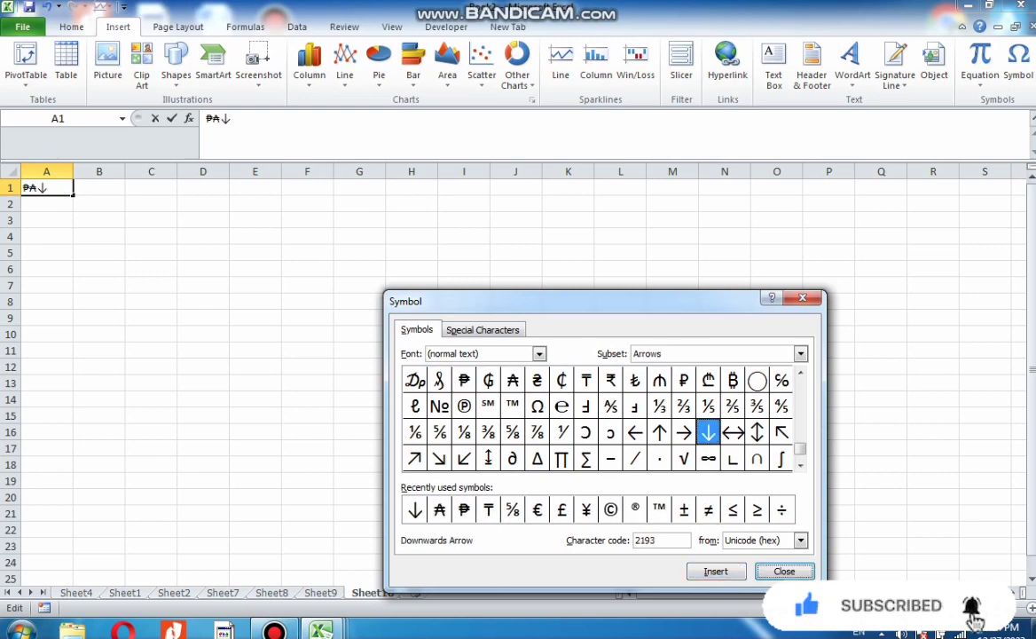